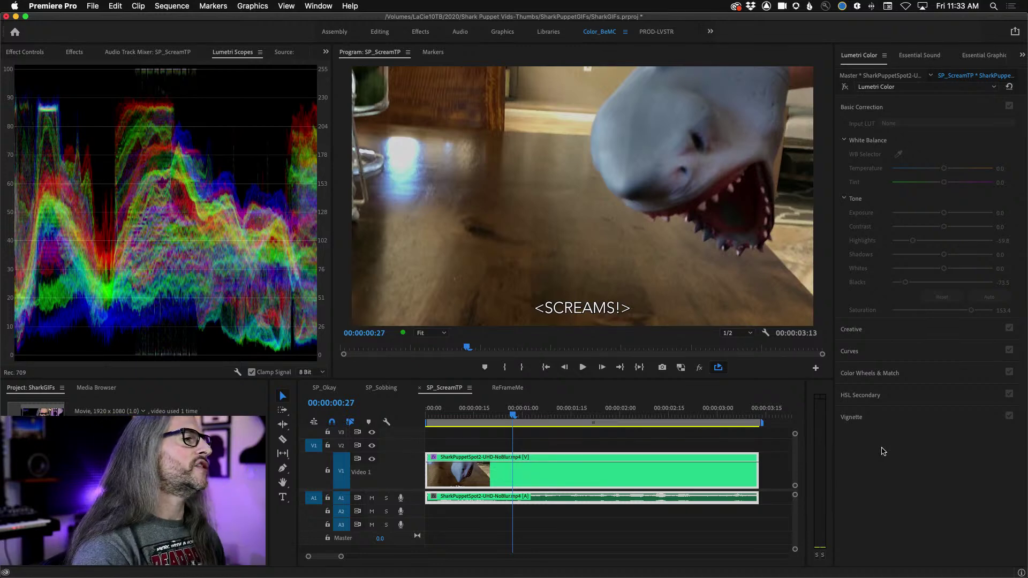
# Step: Play the SP_ScreamTP sequence from its start with audio track A1 muted, viewing the program picture enlarged before restoring the layout
pyautogui.click(513, 417)
pyautogui.press('Home')
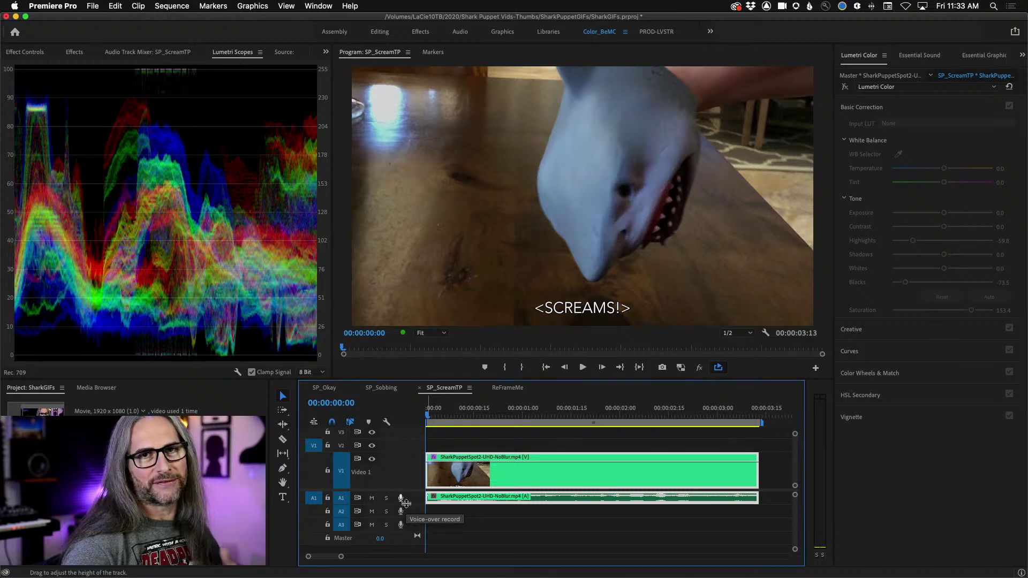
pyautogui.press('space')
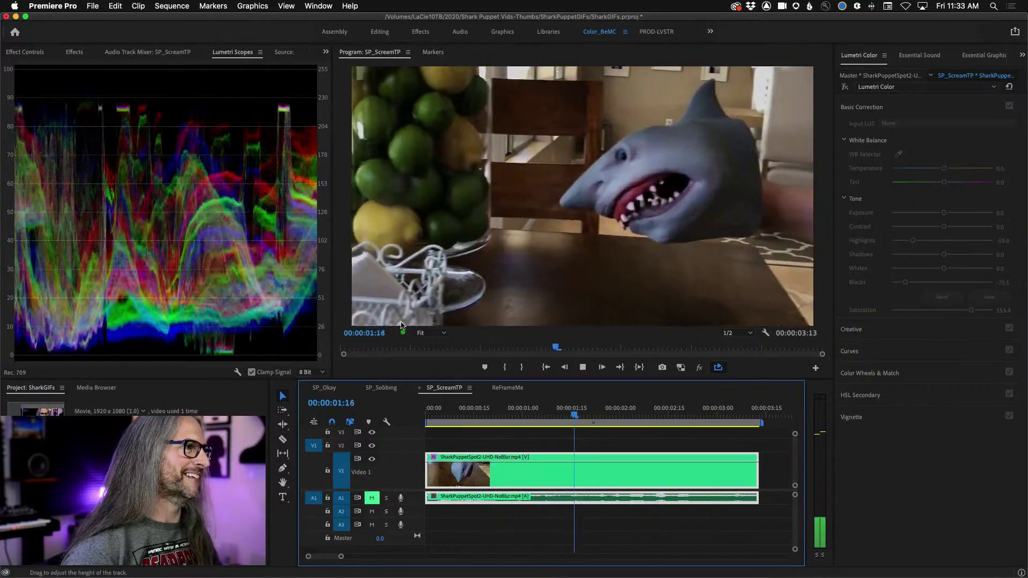
pyautogui.click(372, 498)
pyautogui.press('`')
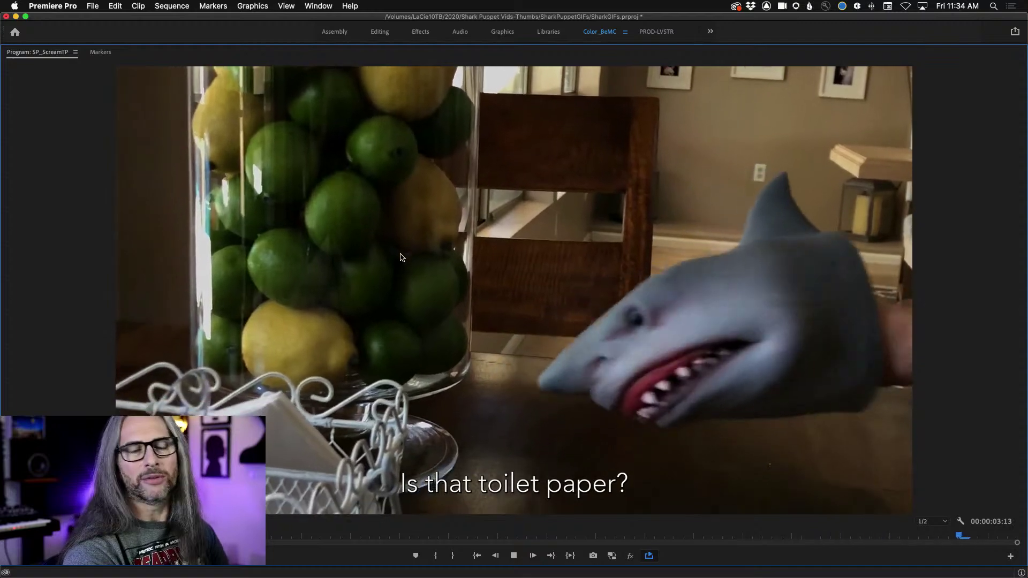
pyautogui.press('`')
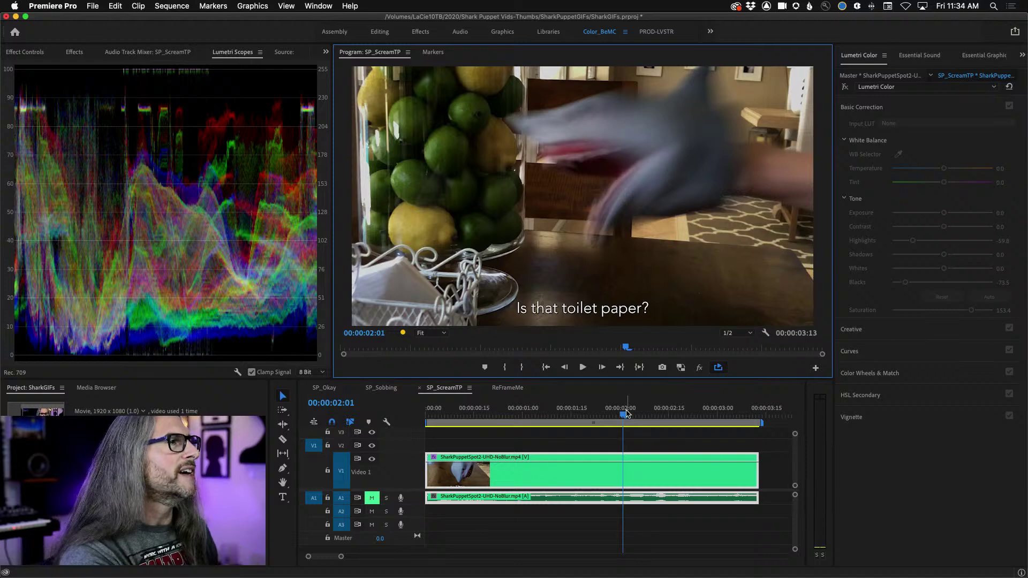
# Step: Open the media export settings for the SP_ScreamTP sequence and choose the Animated GIF format with the Animated GIF (Match Source) preset
pyautogui.click(435, 387)
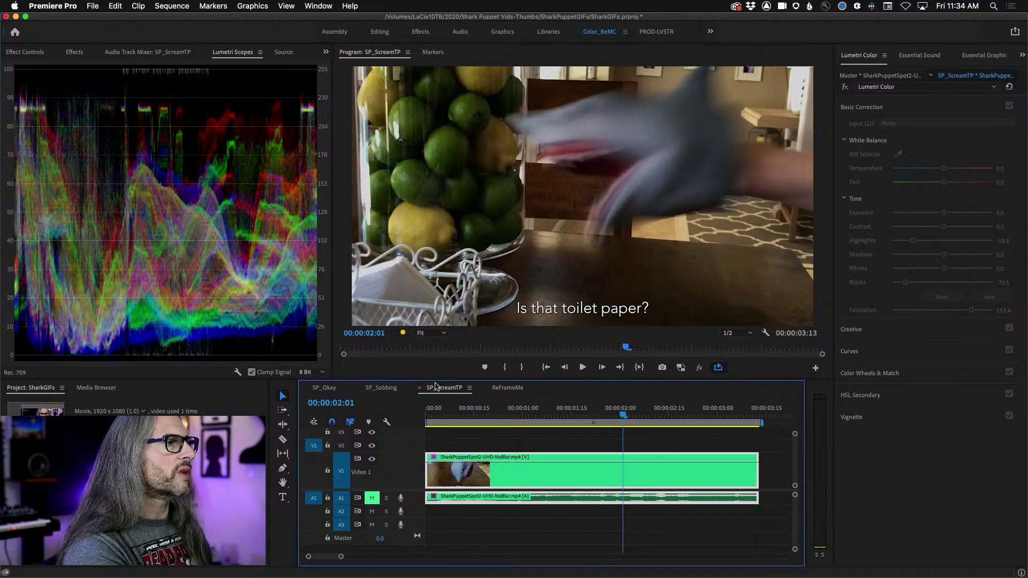
pyautogui.click(91, 4)
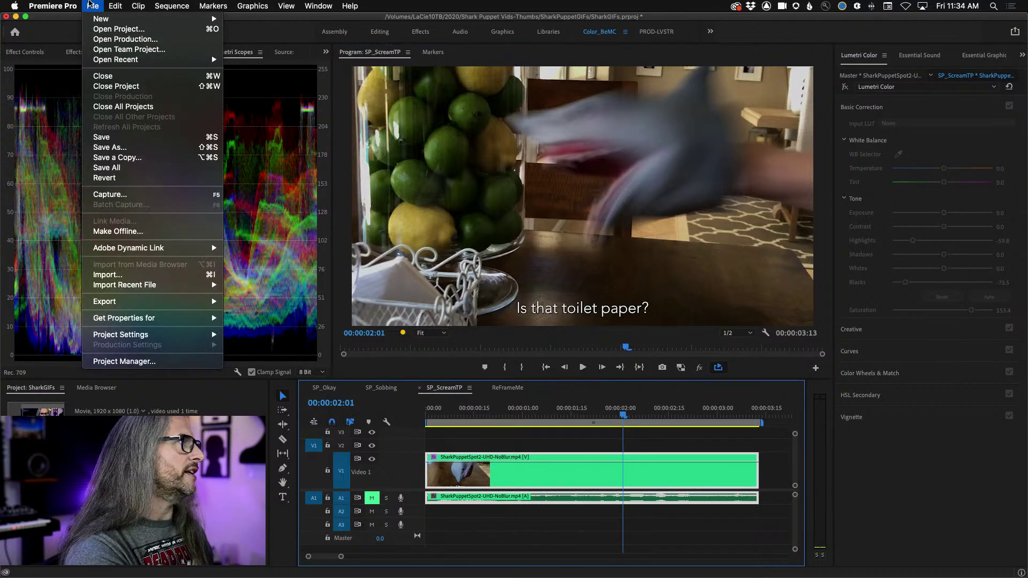
pyautogui.moveTo(124, 308)
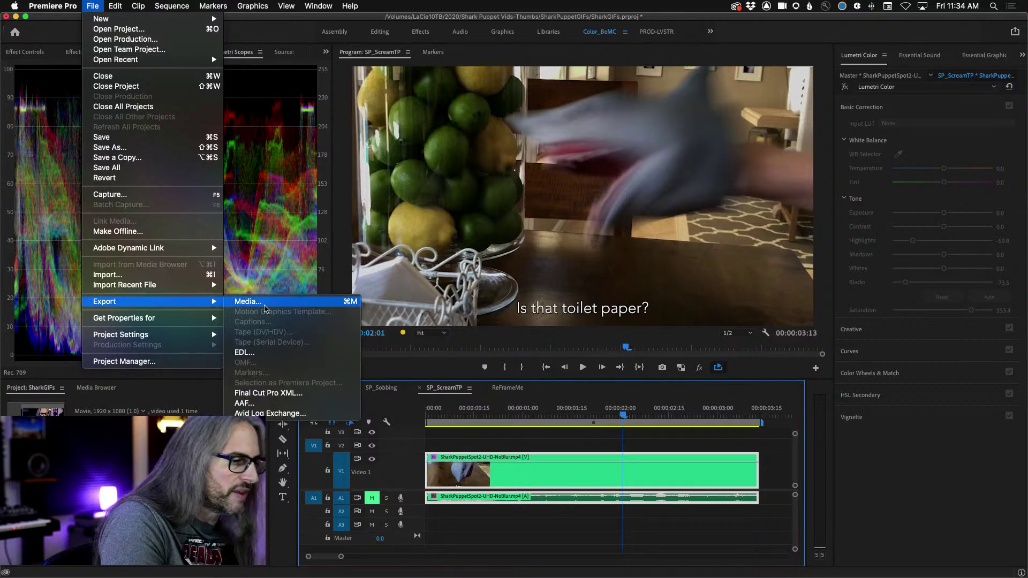
pyautogui.click(264, 308)
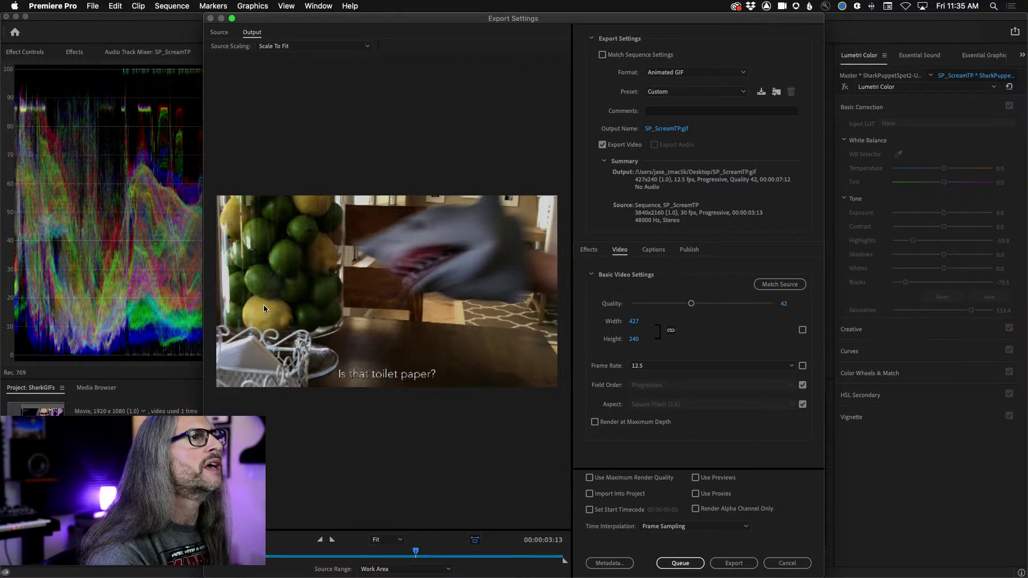
pyautogui.click(696, 92)
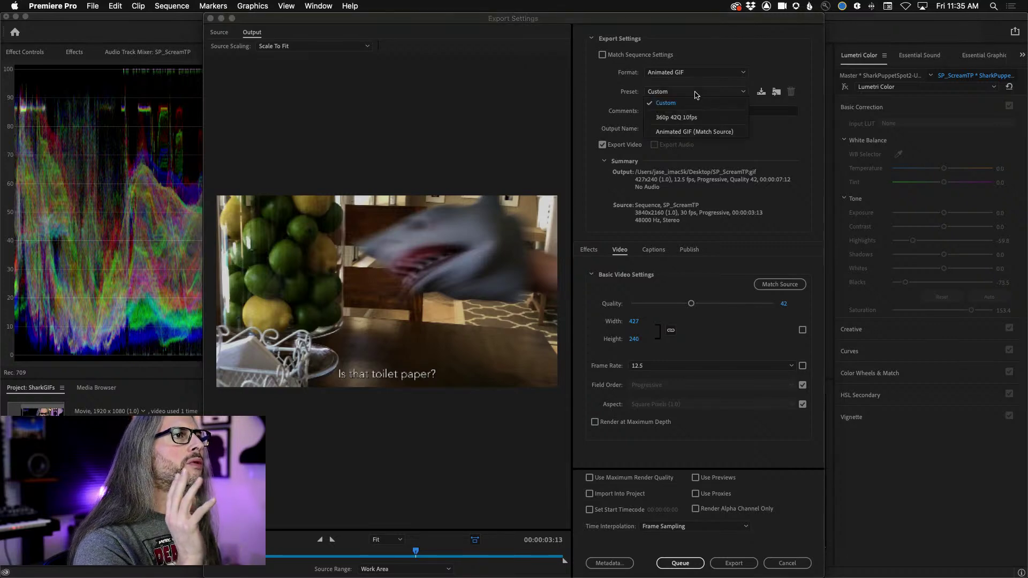
pyautogui.click(733, 132)
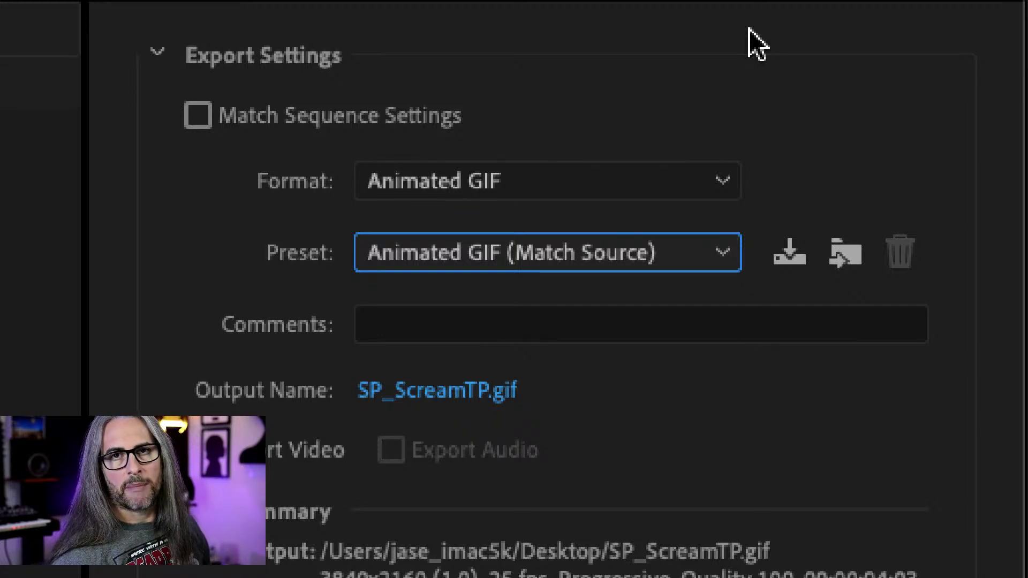
pyautogui.click(435, 184)
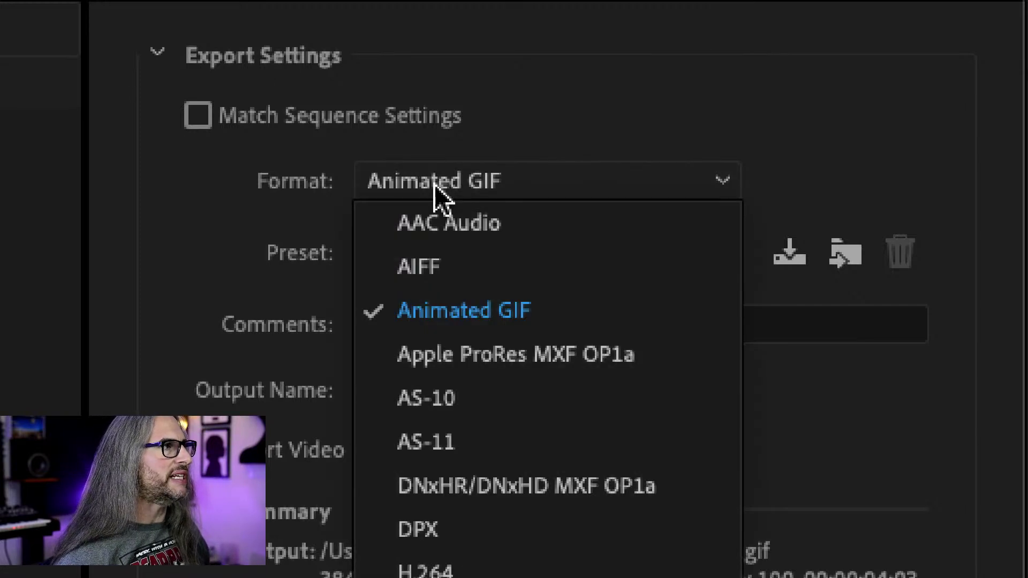
pyautogui.click(570, 313)
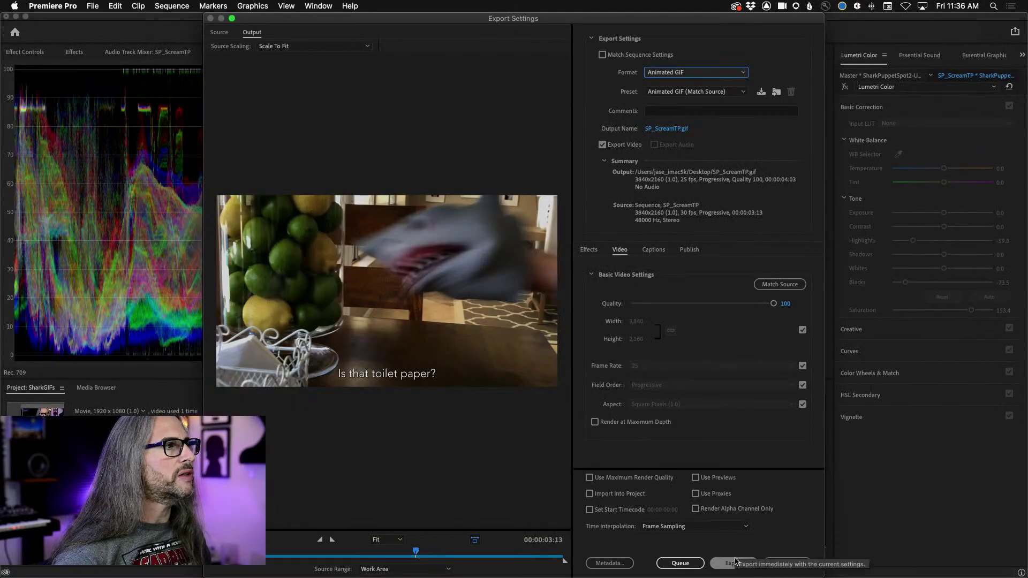
# Step: Name the output file SP_ScreamTP_OriginalMatchSize on the Desktop and export the animated GIF
pyautogui.click(667, 129)
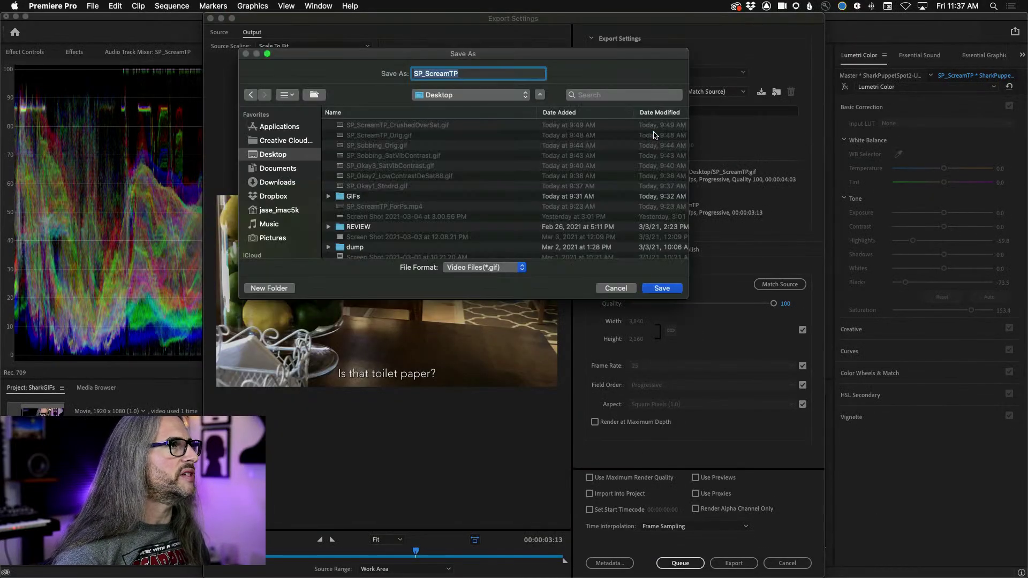
pyautogui.click(462, 71)
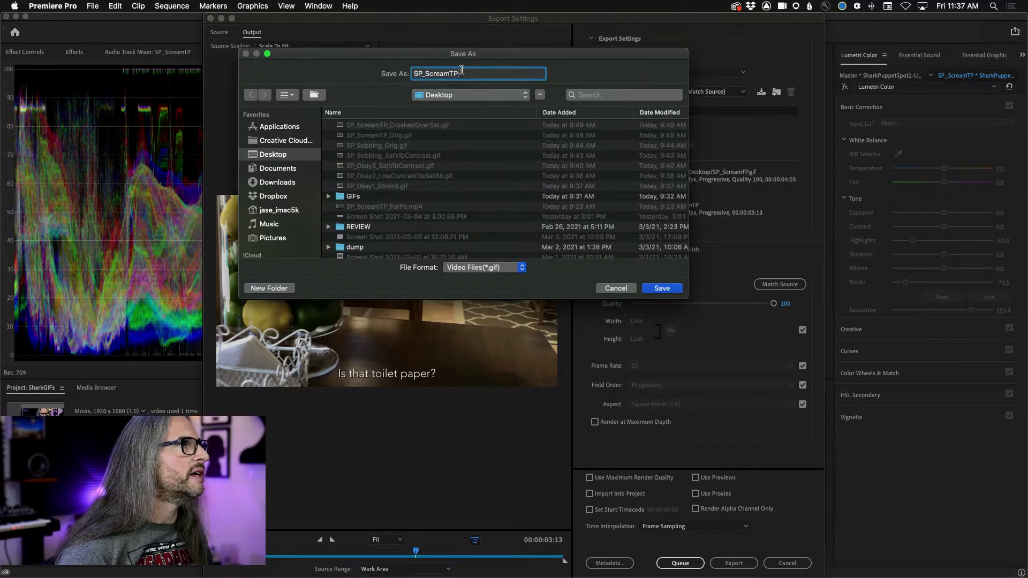
pyautogui.write('_Ori')
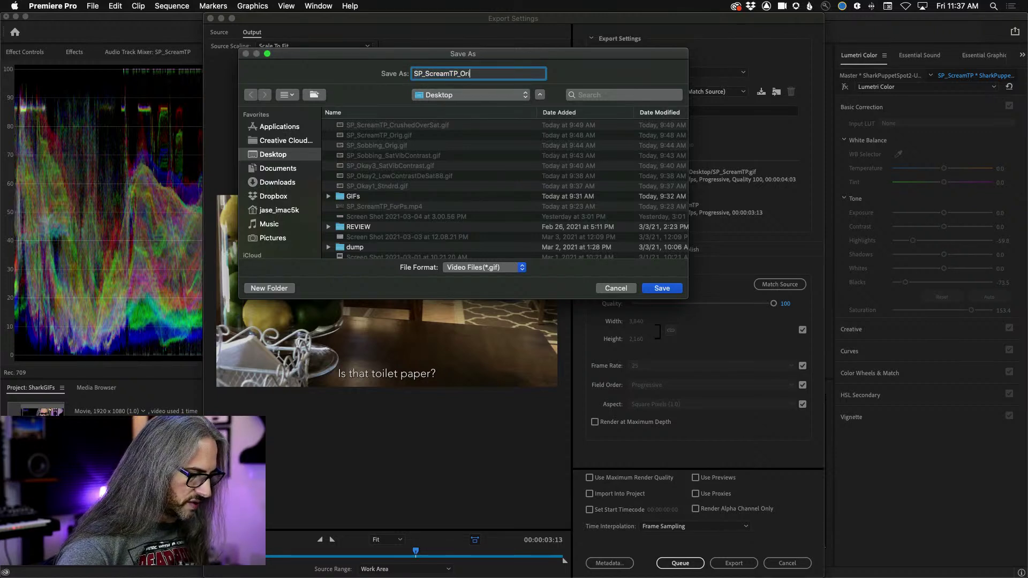
pyautogui.write('gian')
pyautogui.write('nalM')
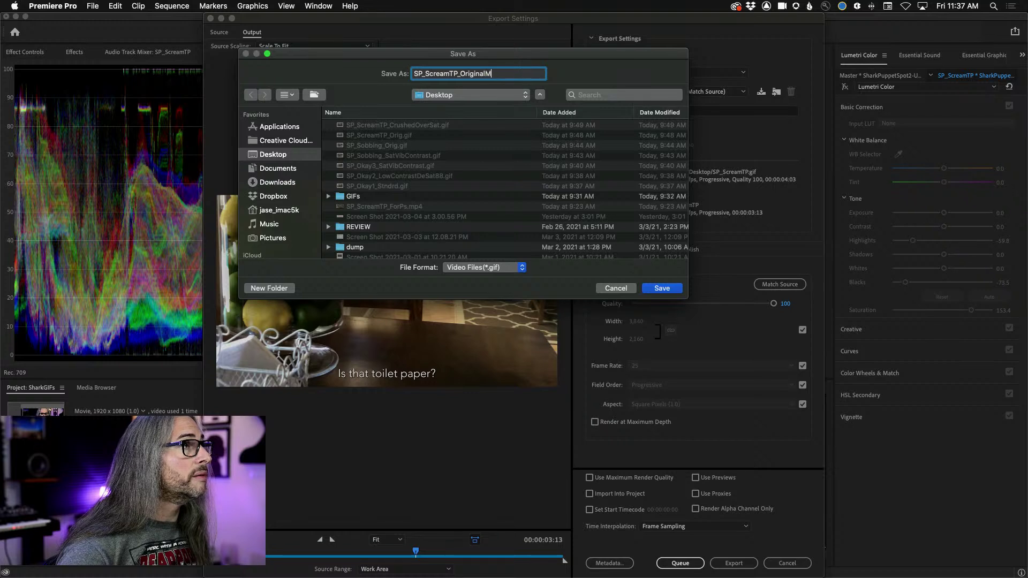
pyautogui.write('atchSzi')
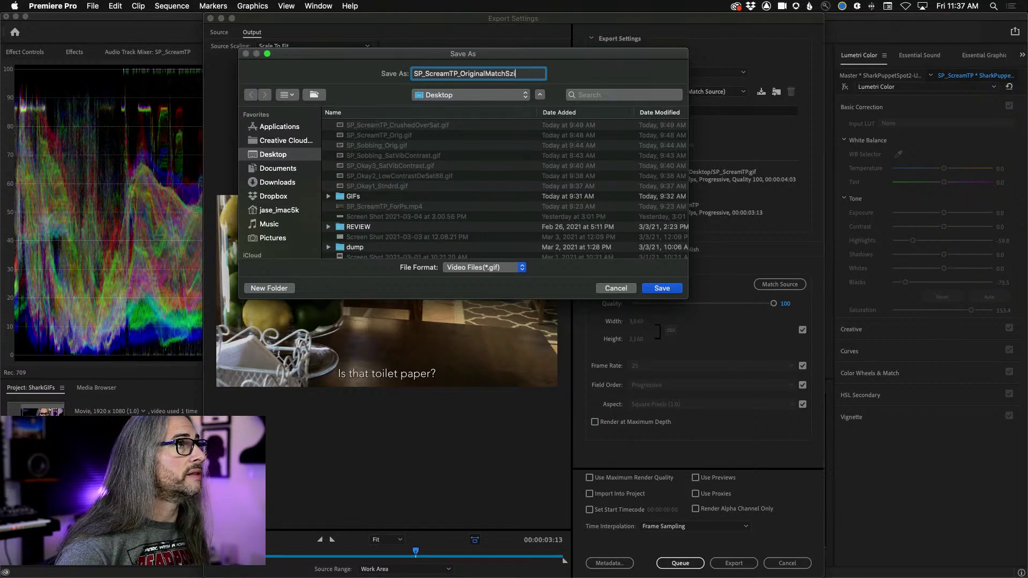
pyautogui.write('zize')
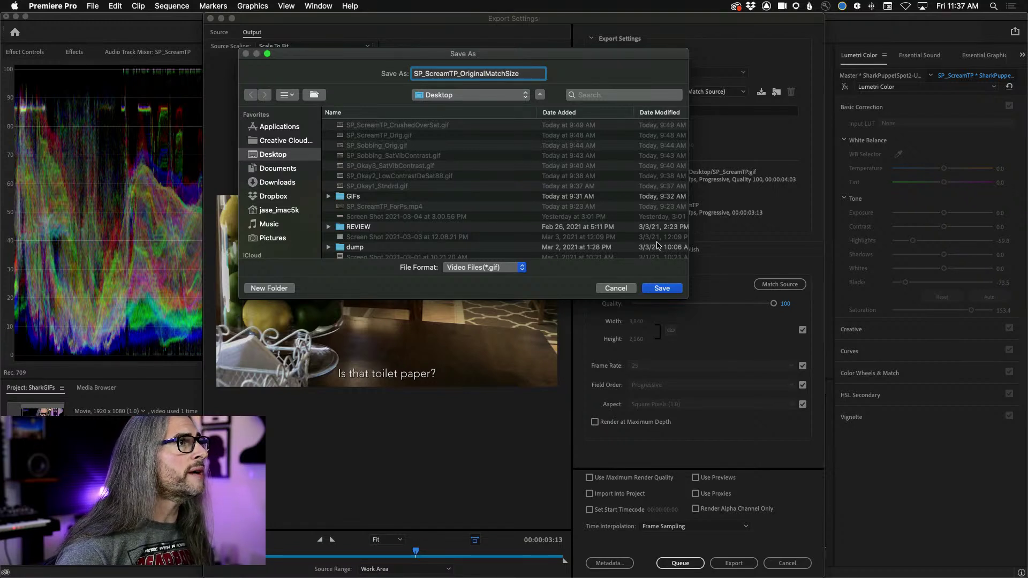
pyautogui.click(662, 289)
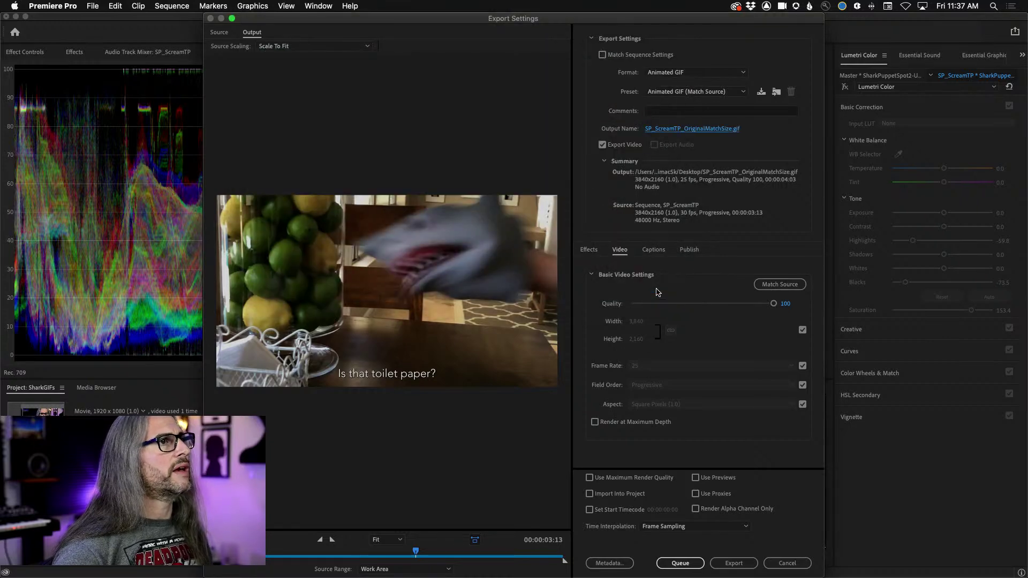
pyautogui.click(734, 562)
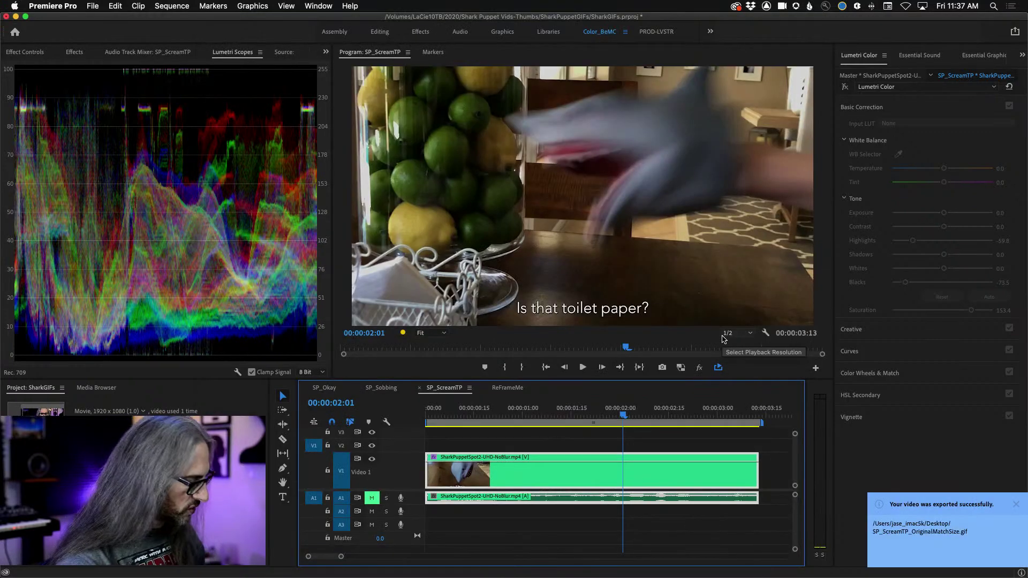
# Step: Switch to Finder, preview SP_ScreamTP_OriginalMatchSize.gif on the Desktop, and close the preview and the Finder window
pyautogui.press('super+Tab')
pyautogui.press('super+Tab')
pyautogui.press('super+Tab')
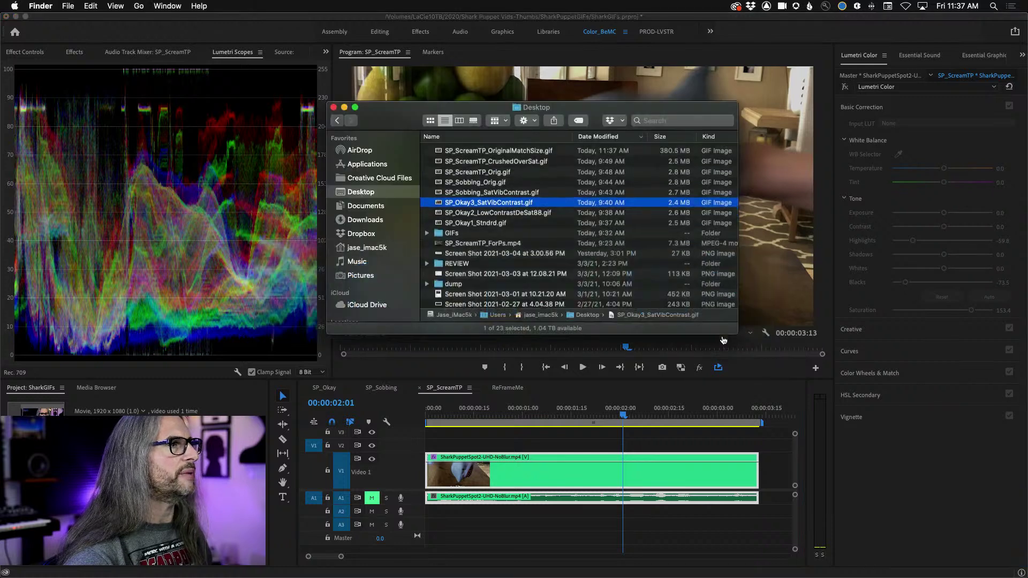
pyautogui.click(524, 153)
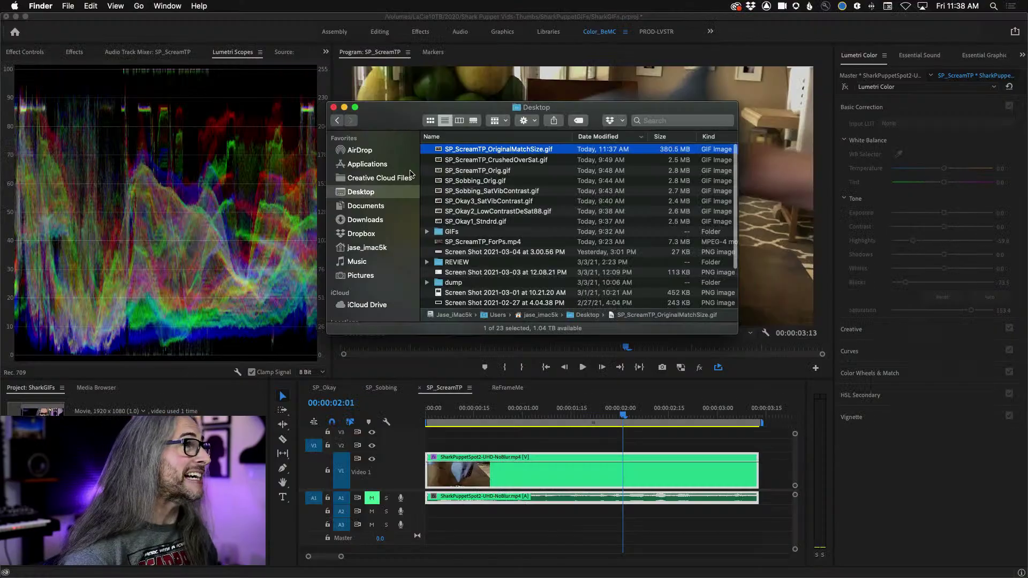
pyautogui.press('space')
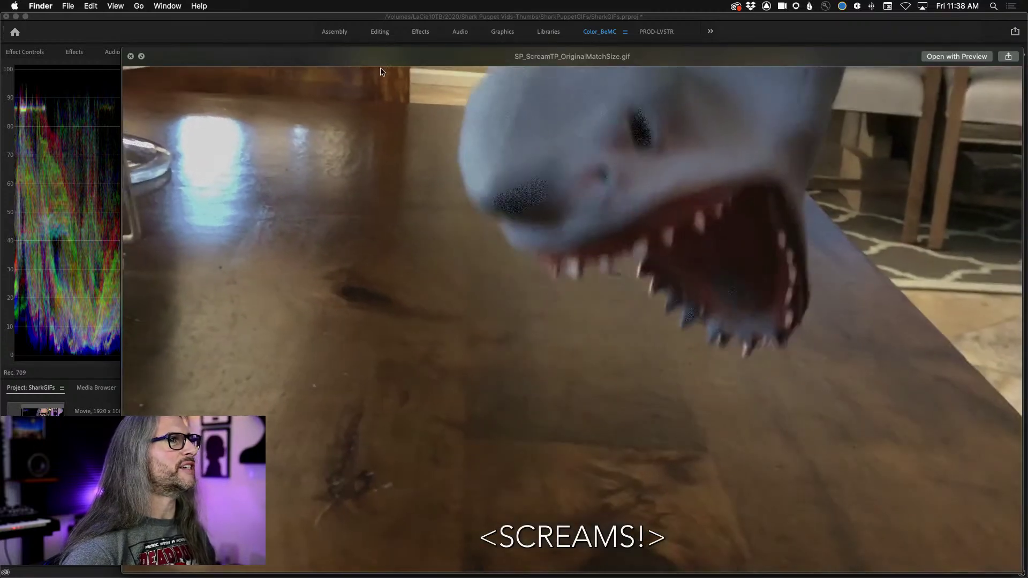
pyautogui.moveTo(384, 56); pyautogui.dragTo(281, 19)
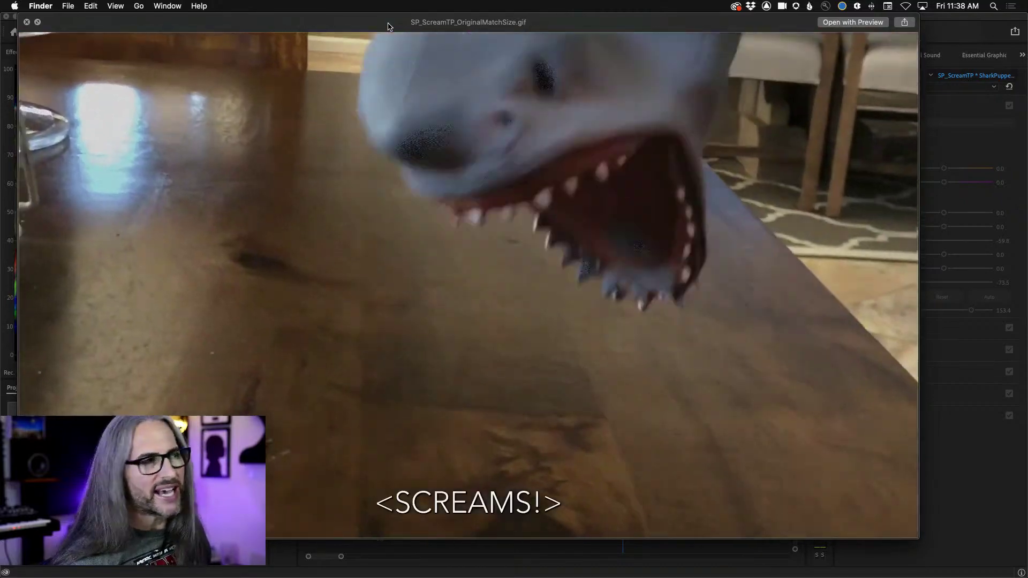
pyautogui.press('space')
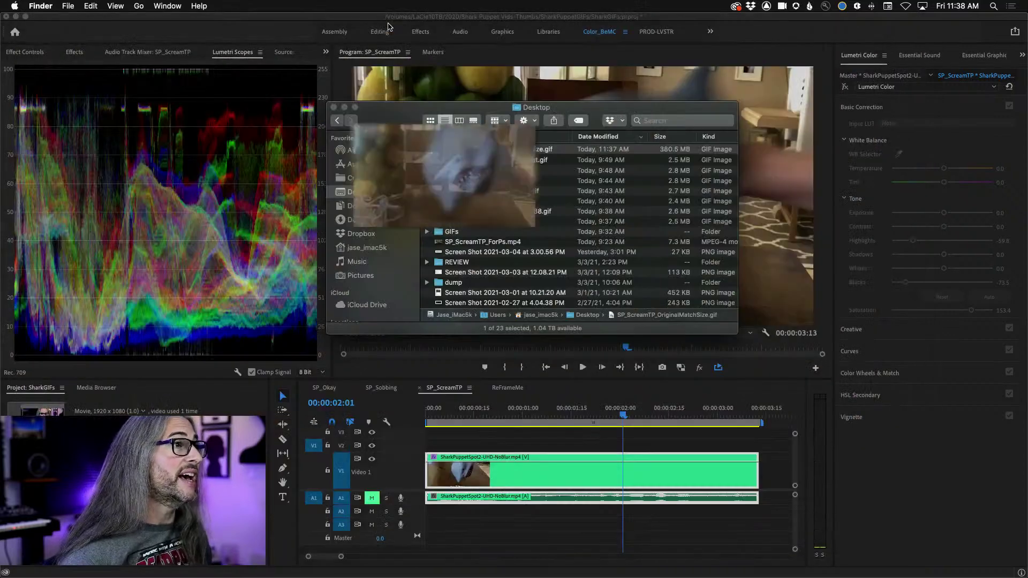
pyautogui.click(333, 108)
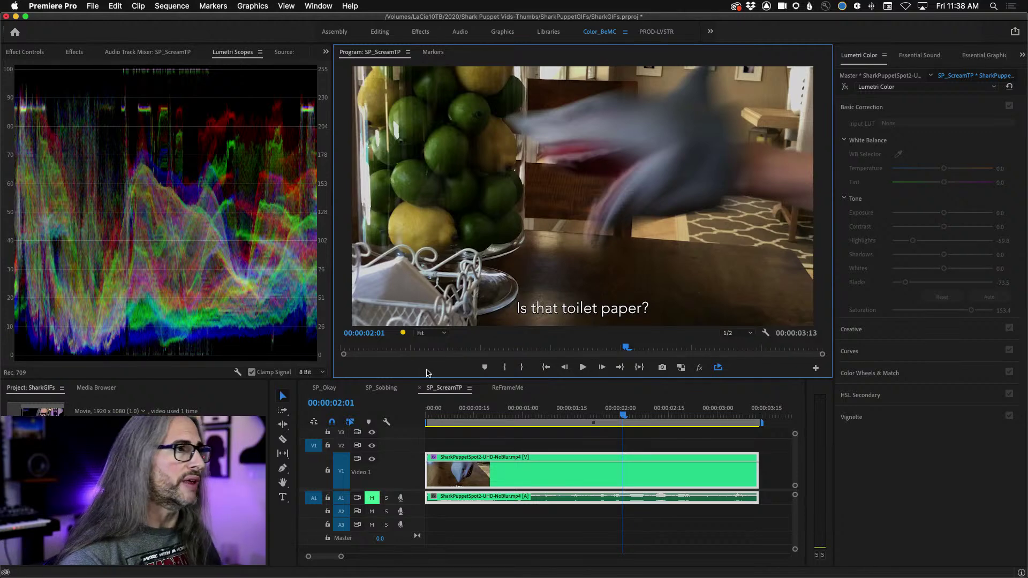
# Step: Reopen the media export settings for the SP_ScreamTP sequence and check the available presets, keeping Animated GIF (Match Source)
pyautogui.click(448, 397)
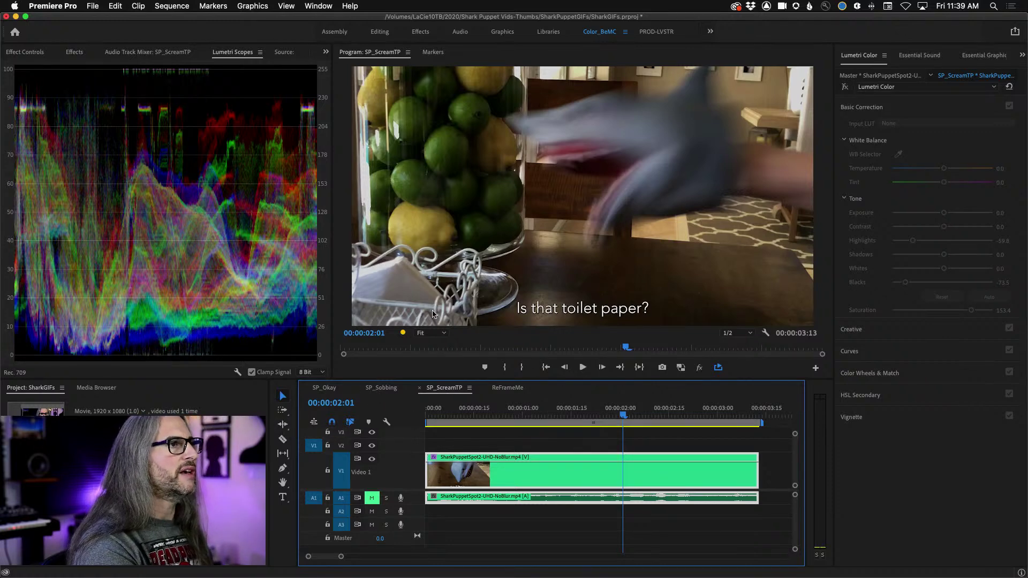
pyautogui.click(87, 6)
pyautogui.moveTo(195, 302)
pyautogui.click(271, 302)
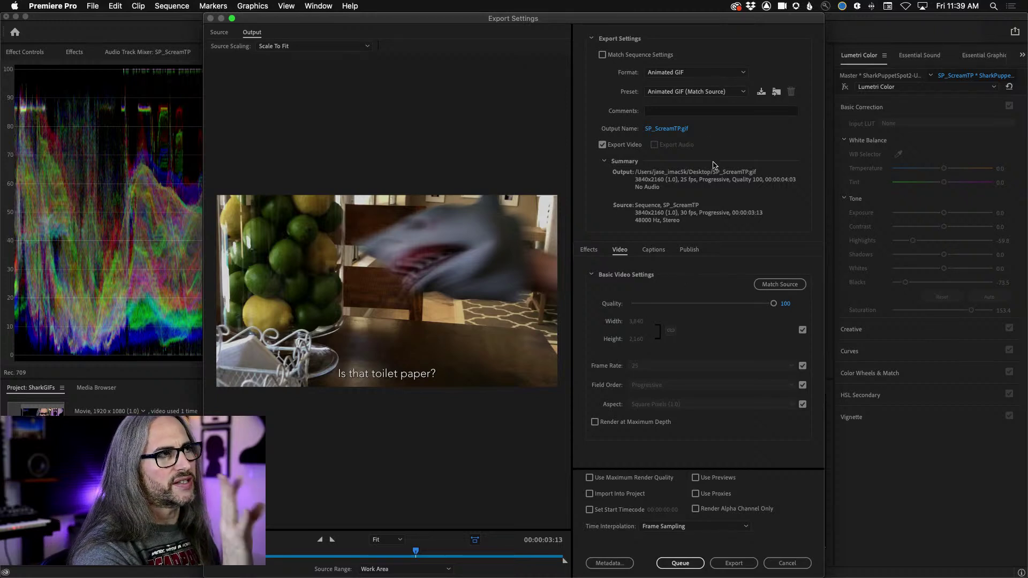
pyautogui.click(743, 92)
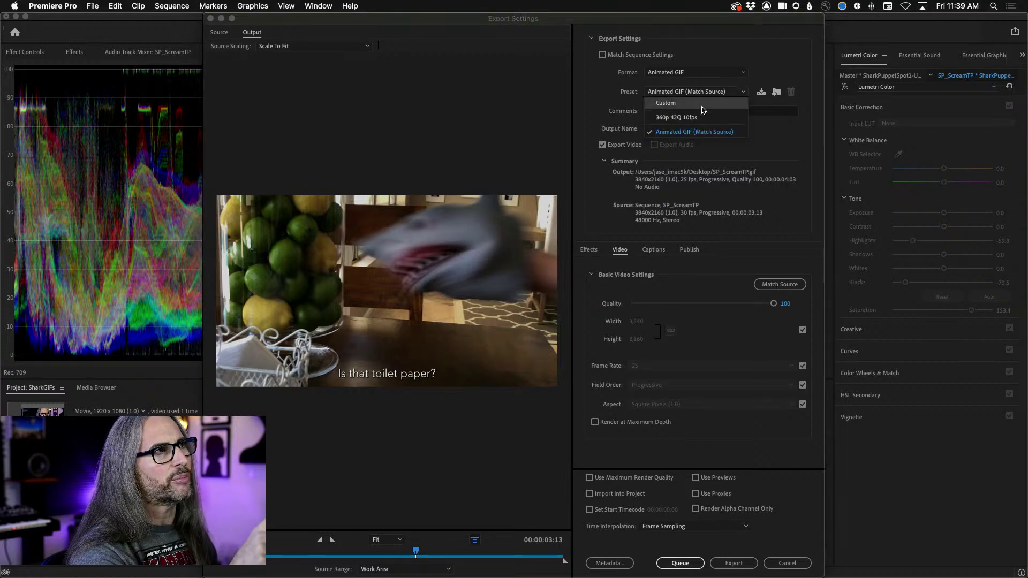
pyautogui.click(710, 297)
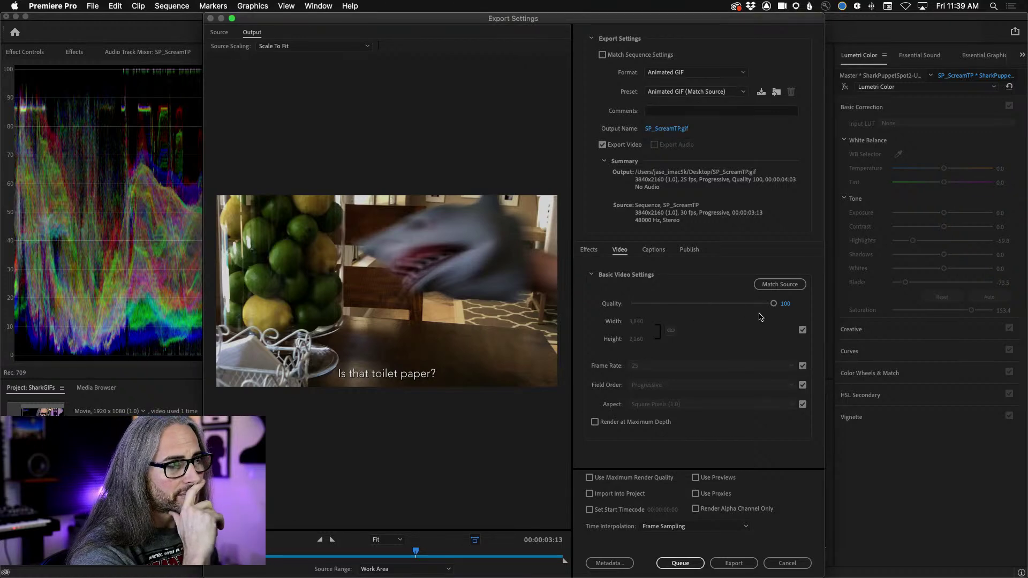
# Step: Try several output quality levels for the animated GIF and settle on a quality of 42
pyautogui.moveTo(774, 303); pyautogui.dragTo(762, 305)
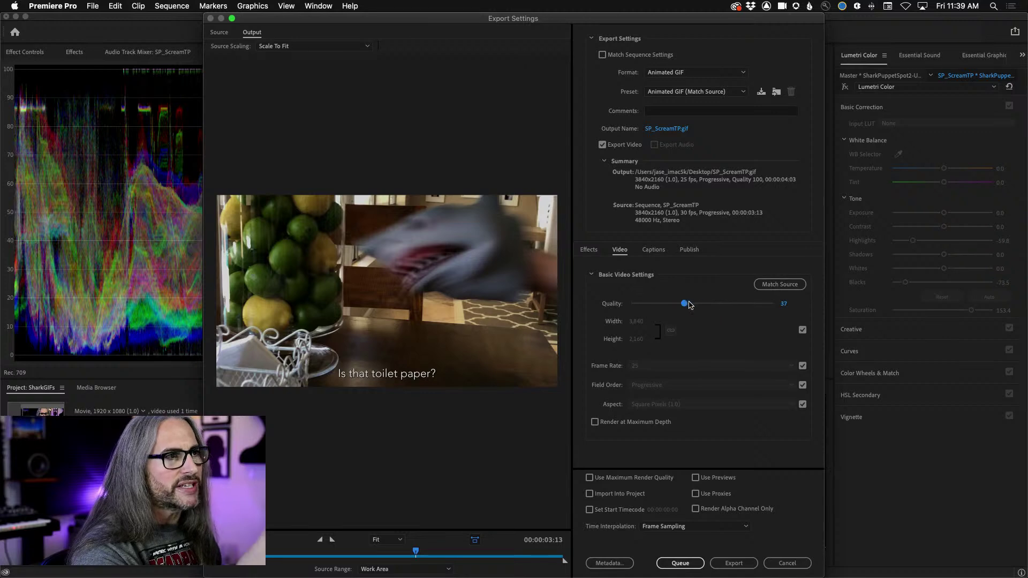
pyautogui.moveTo(685, 304); pyautogui.dragTo(793, 303)
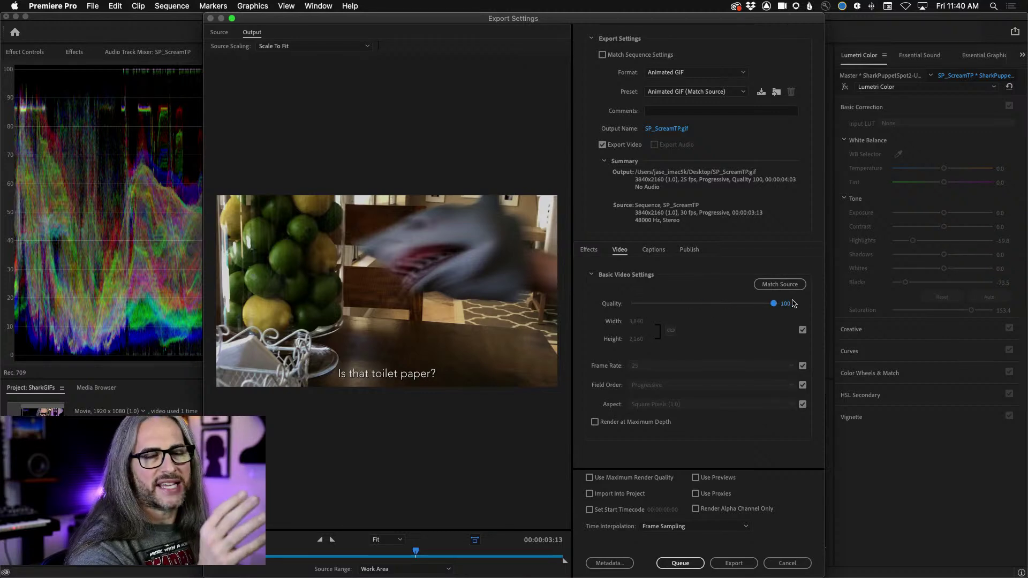
pyautogui.moveTo(793, 304); pyautogui.dragTo(648, 314)
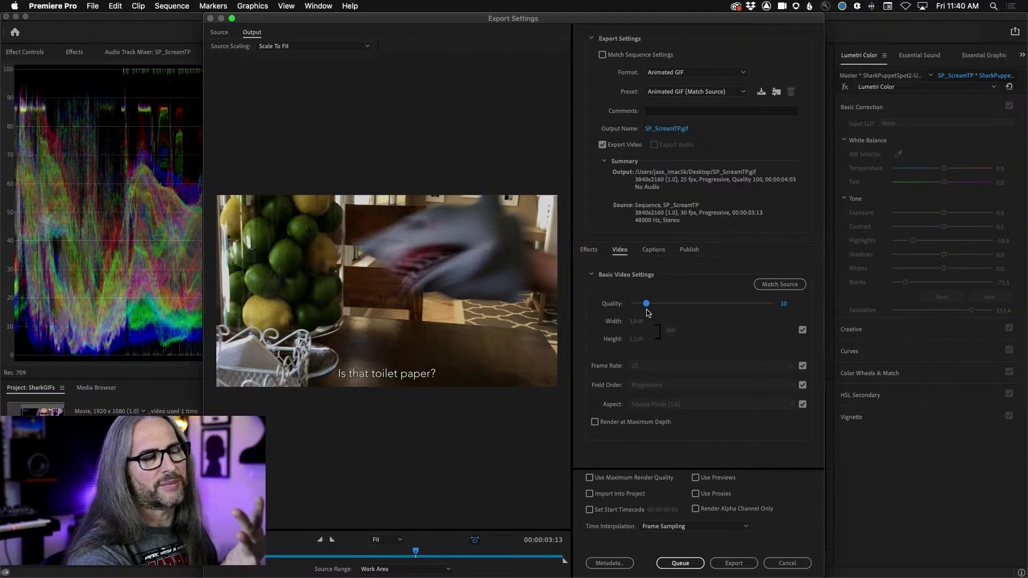
pyautogui.moveTo(648, 312); pyautogui.dragTo(703, 304)
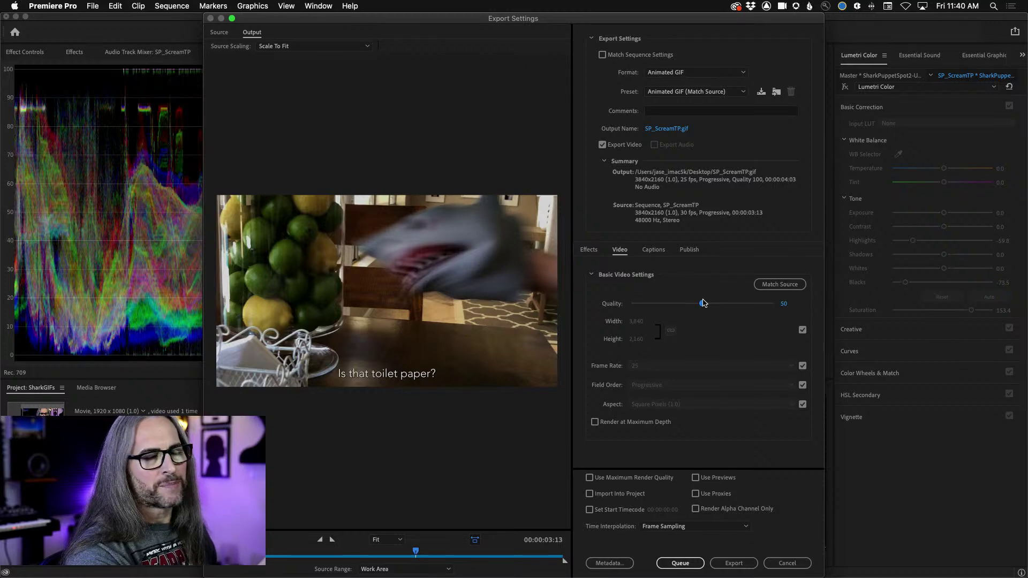
pyautogui.moveTo(703, 303)
pyautogui.mouseDown()
pyautogui.moveTo(815, 301)
pyautogui.moveTo(707, 314)
pyautogui.mouseUp()
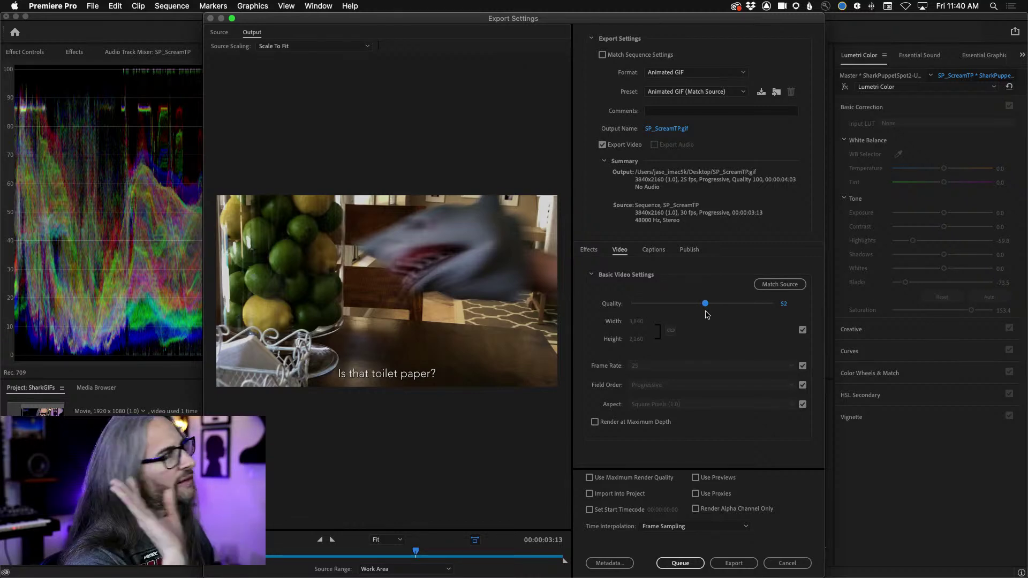
pyautogui.moveTo(706, 314); pyautogui.dragTo(704, 313)
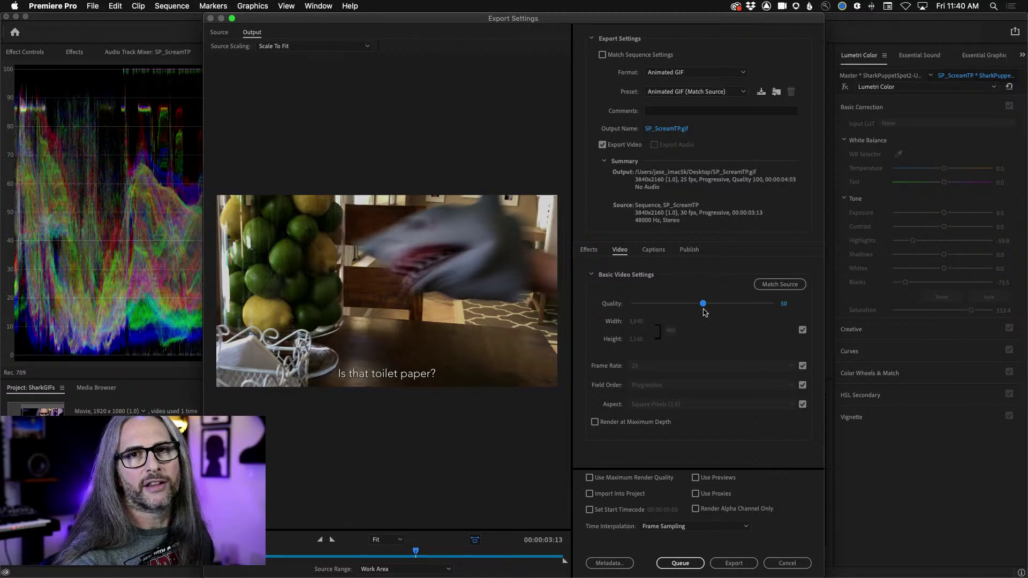
pyautogui.moveTo(704, 310); pyautogui.dragTo(691, 309)
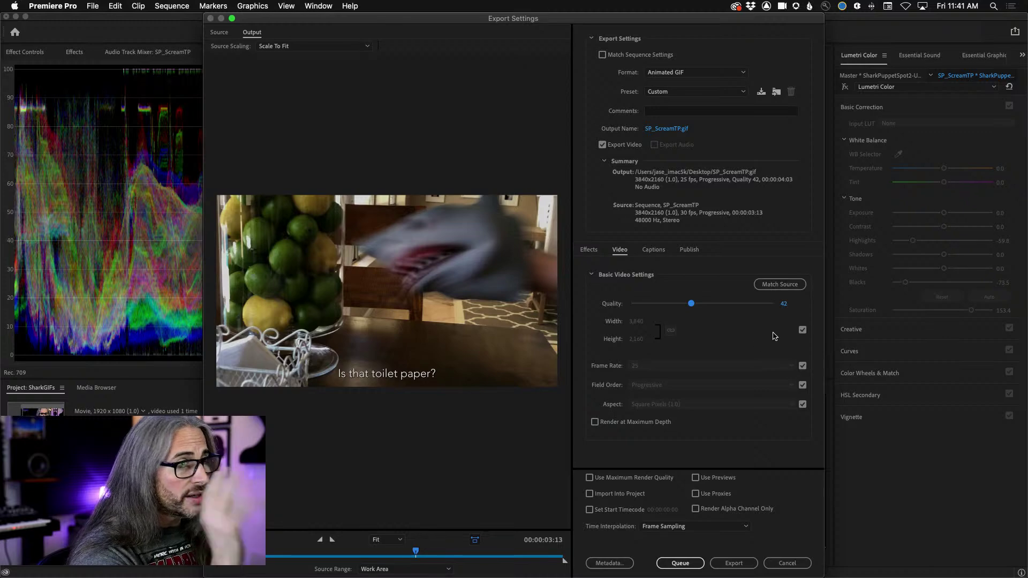
# Step: Stop matching the source size and frame rate, setting the output height to 240 with linked proportions and the frame rate to 12.5
pyautogui.click(803, 329)
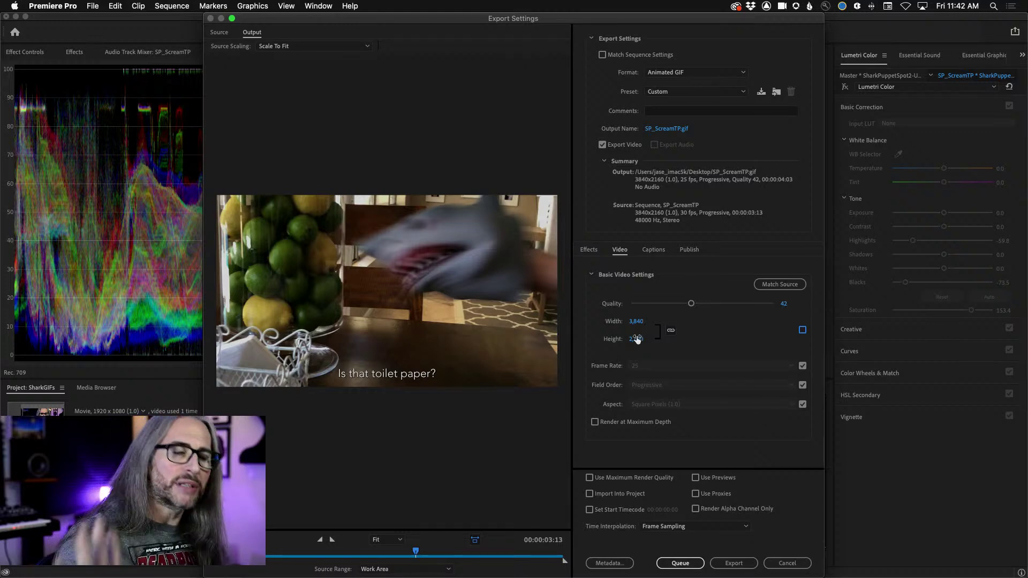
pyautogui.click(635, 341)
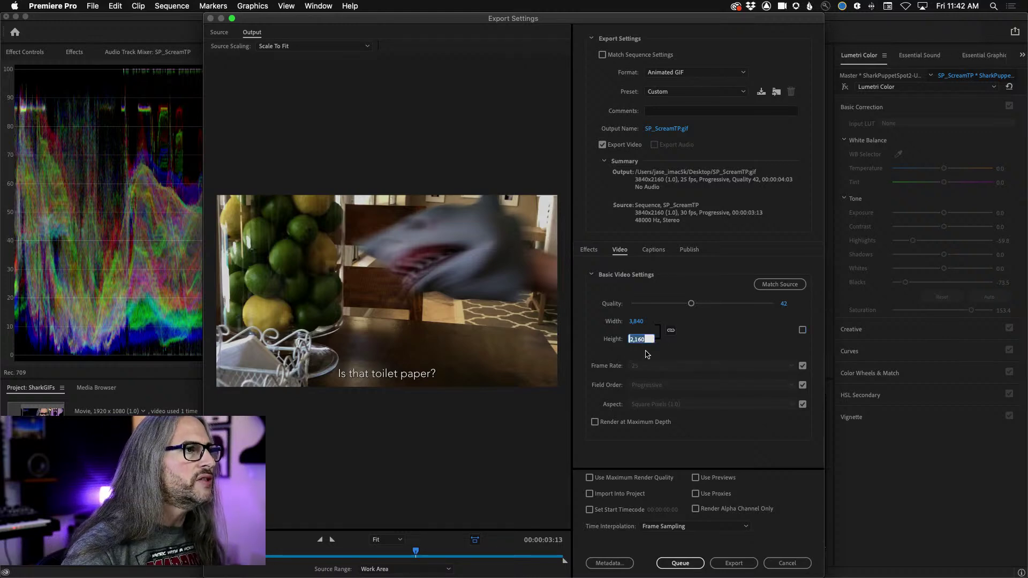
pyautogui.write('240')
pyautogui.press('Tab')
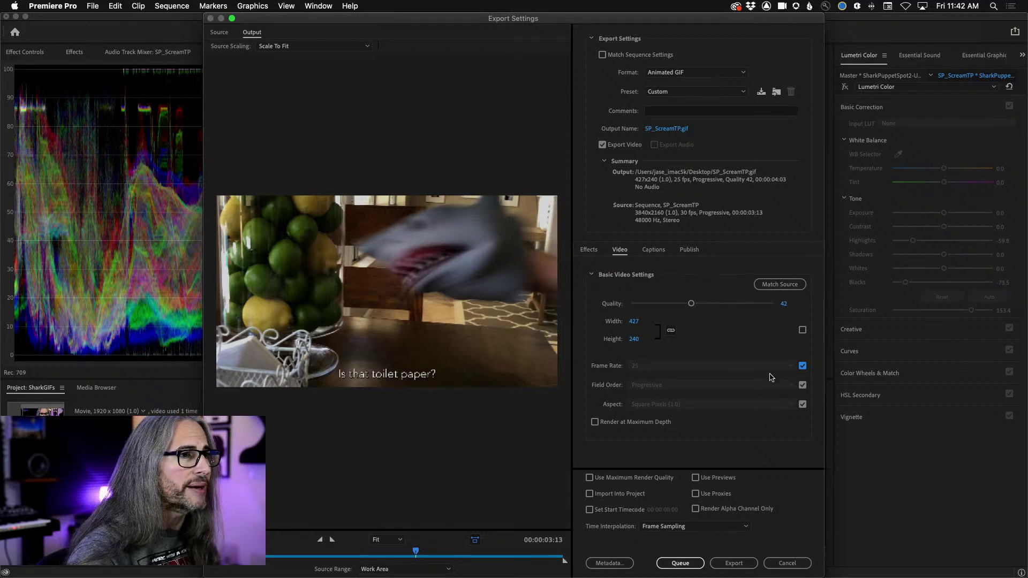
pyautogui.click(802, 366)
pyautogui.click(791, 366)
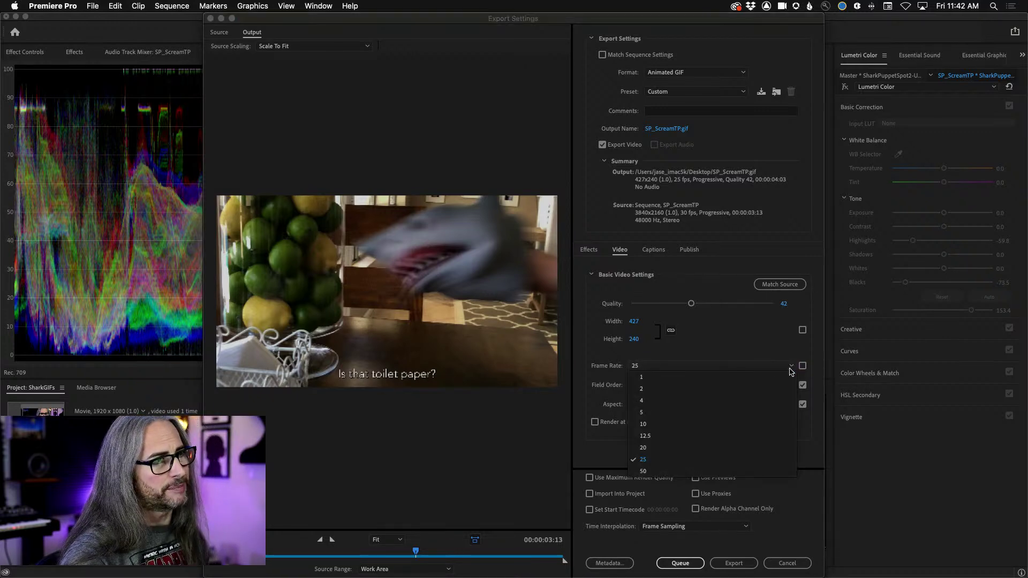
pyautogui.click(723, 435)
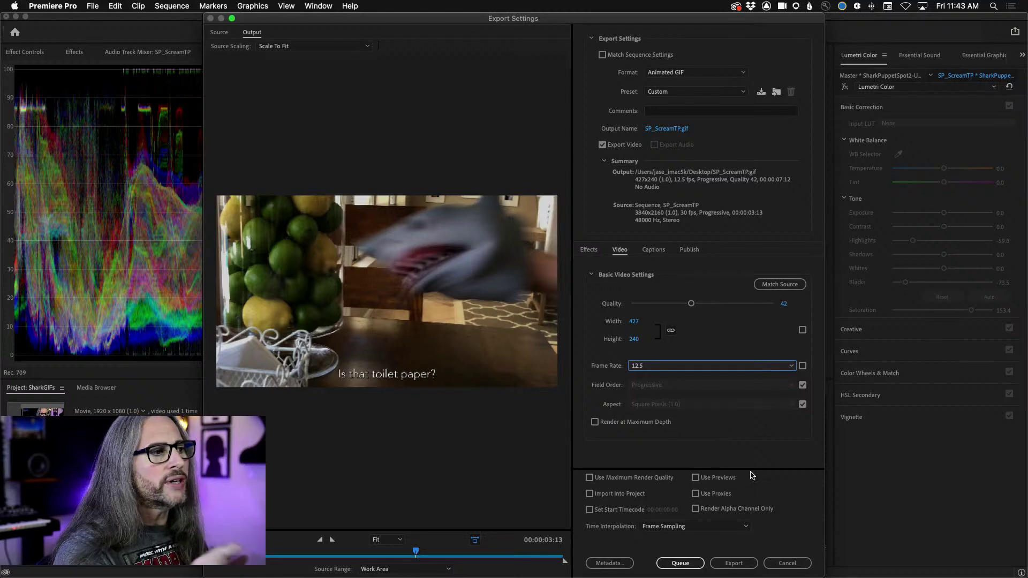
# Step: Name the output file SP_ScreamTP_240p_OriginalLook on the Desktop and export the animated GIF
pyautogui.click(667, 129)
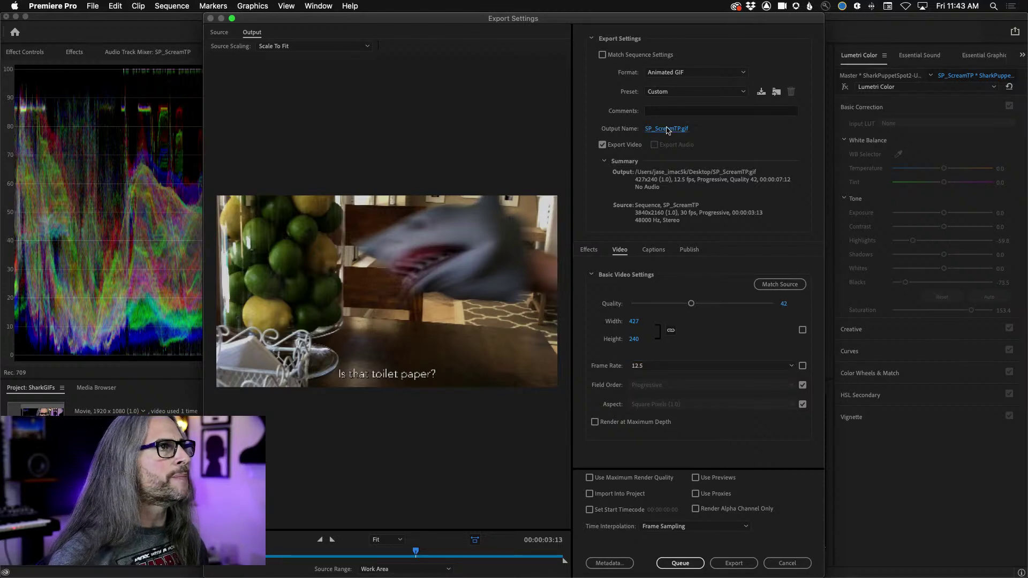
pyautogui.press('Right')
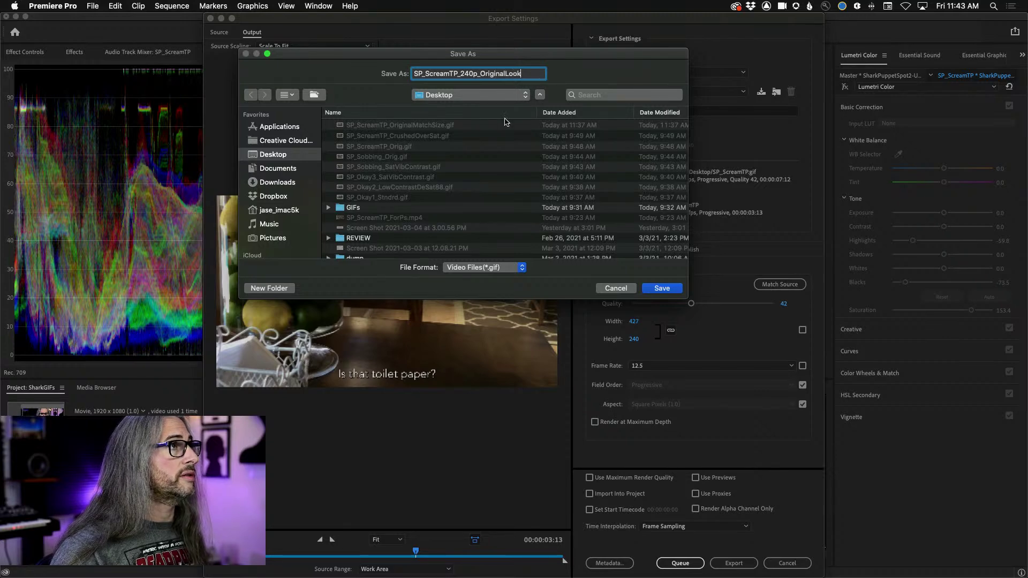
pyautogui.click(657, 289)
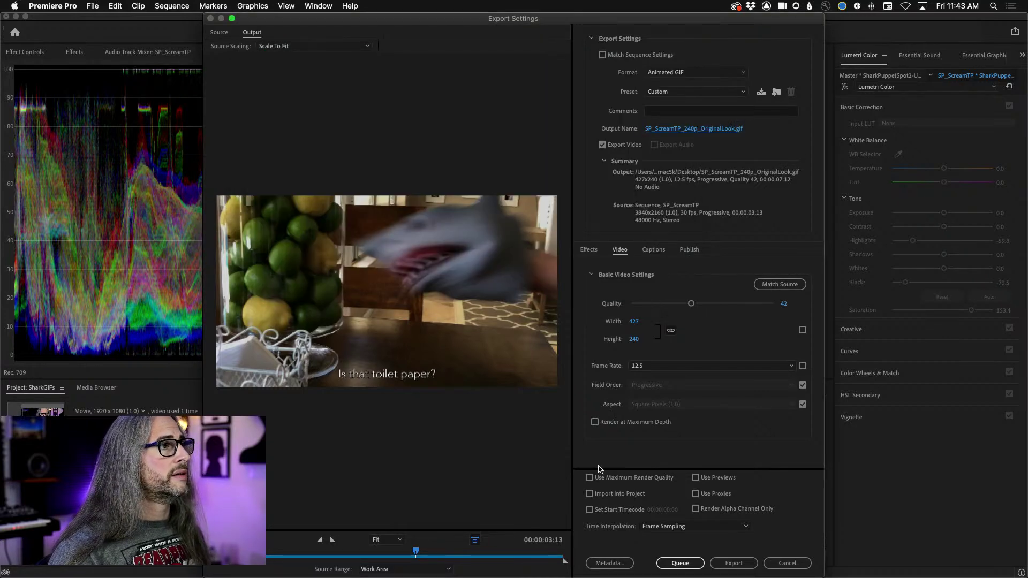
pyautogui.click(726, 566)
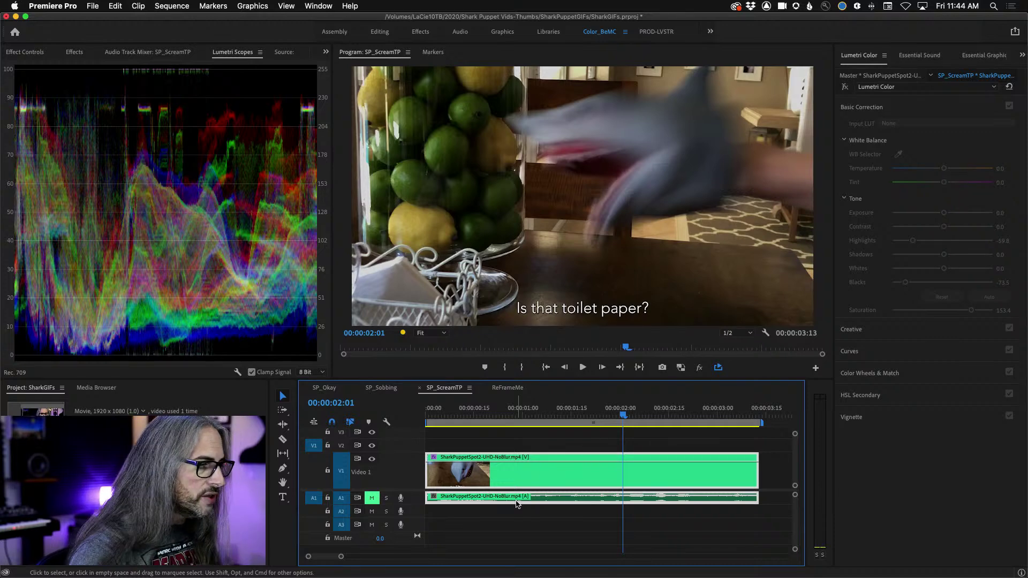
# Step: Switch to Finder, open the Desktop folder in a new window, and preview SP_ScreamTP_240p_OriginalLook.gif
pyautogui.press('super+Tab')
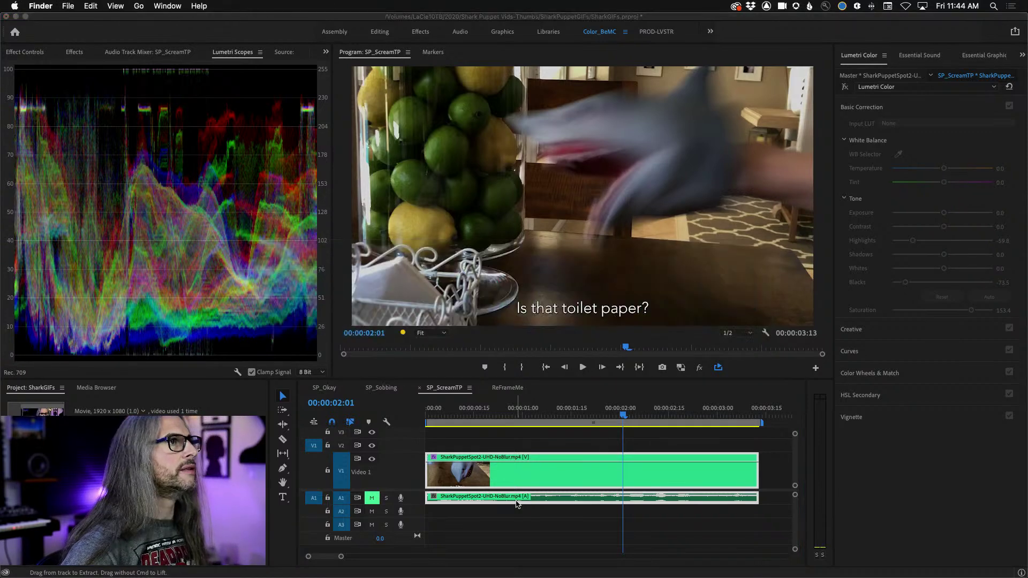
pyautogui.moveTo(191, 577)
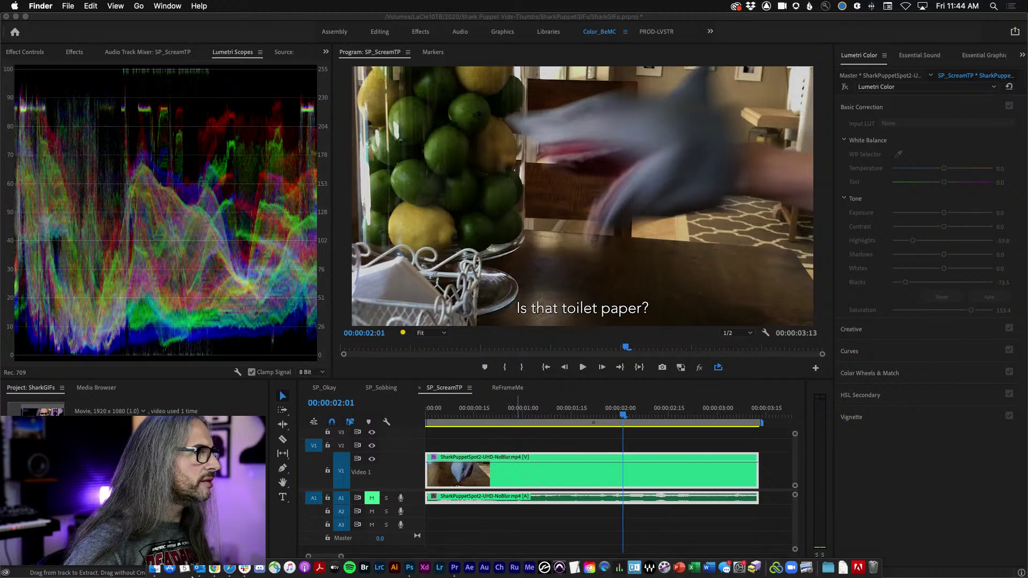
pyautogui.click(156, 569)
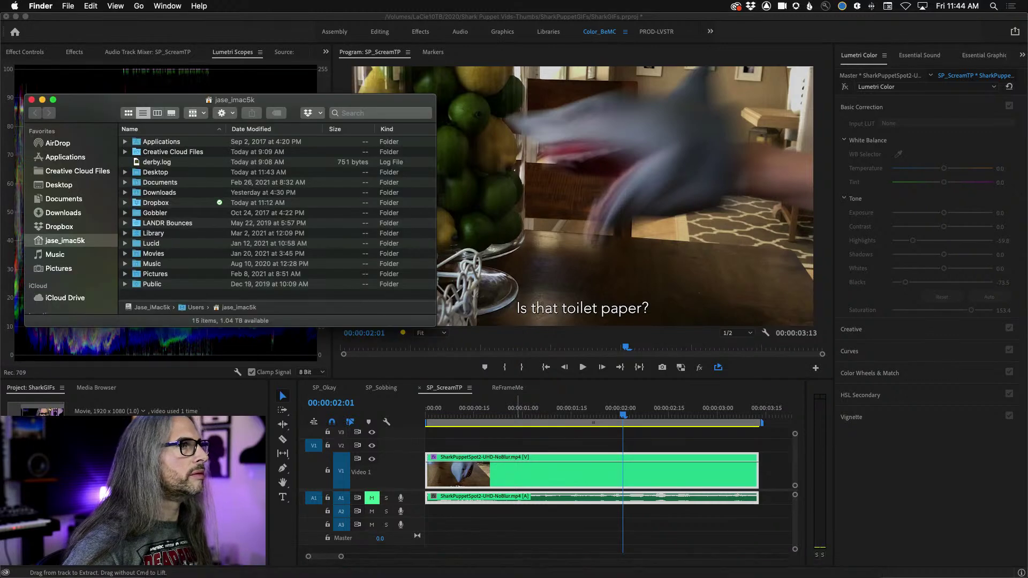
pyautogui.moveTo(114, 101); pyautogui.dragTo(448, 107)
pyautogui.click(538, 169)
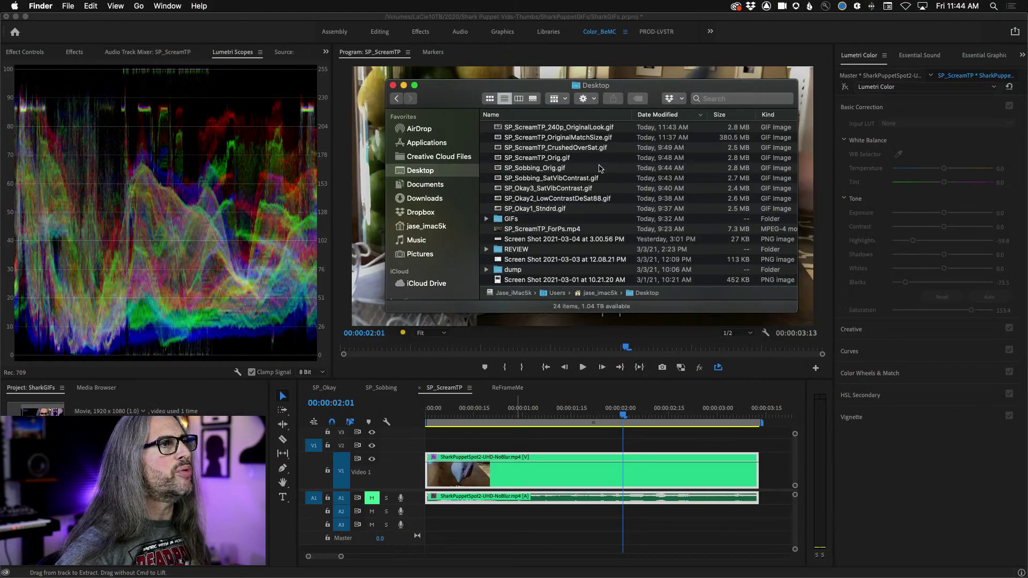
pyautogui.click(559, 128)
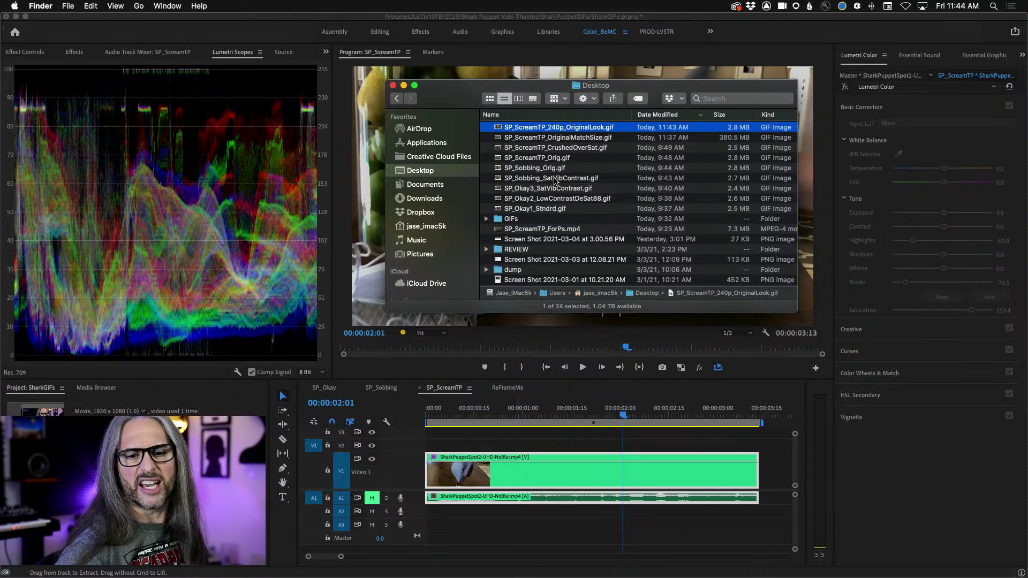
pyautogui.press('space')
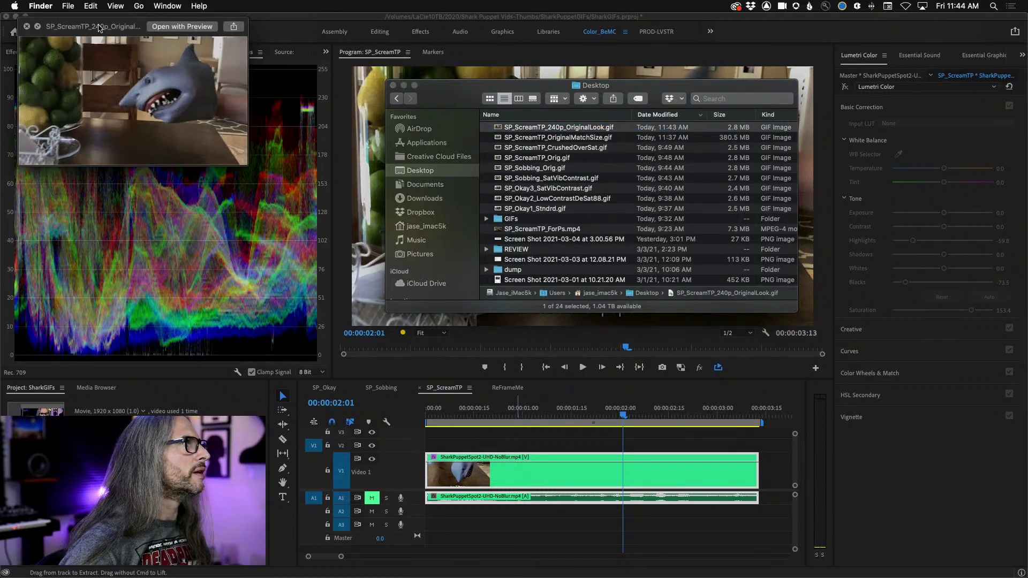
pyautogui.moveTo(100, 41); pyautogui.dragTo(543, 204)
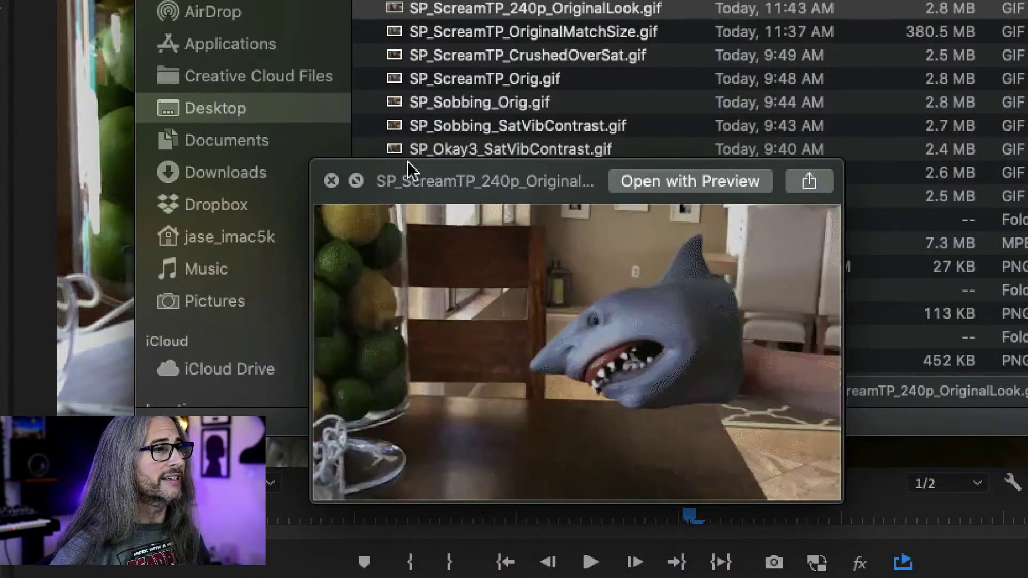
pyautogui.press('space')
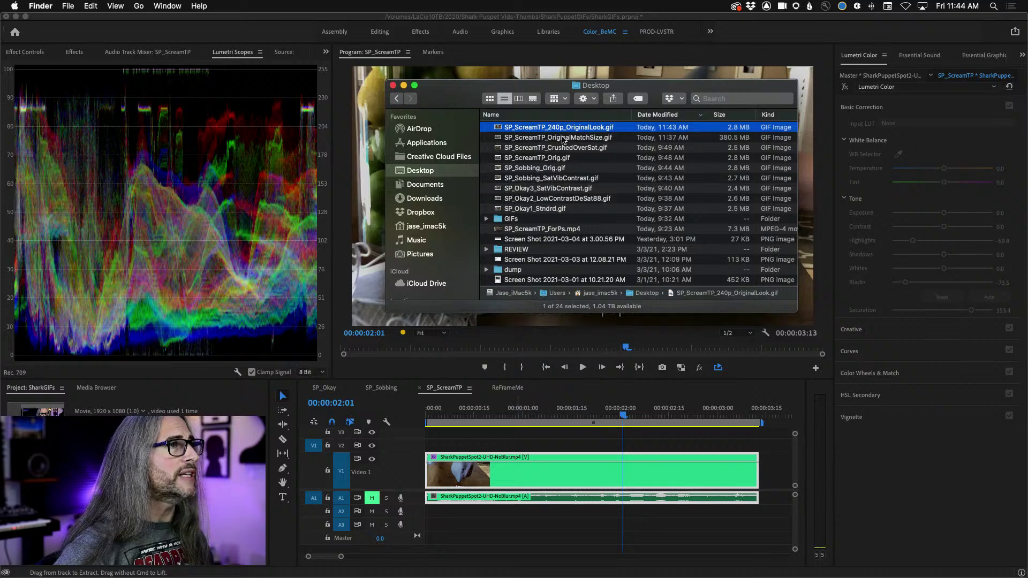
# Step: Preview SP_ScreamTP_OriginalMatchSize.gif and compare it with an enlarged preview of SP_ScreamTP_240p_OriginalLook.gif
pyautogui.click(541, 33)
pyautogui.press('space')
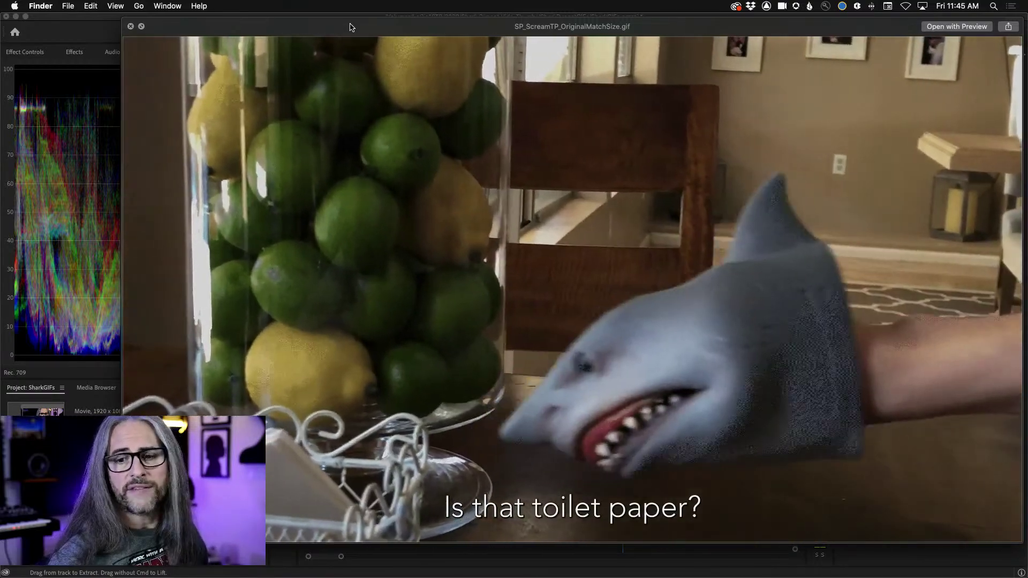
pyautogui.press('space')
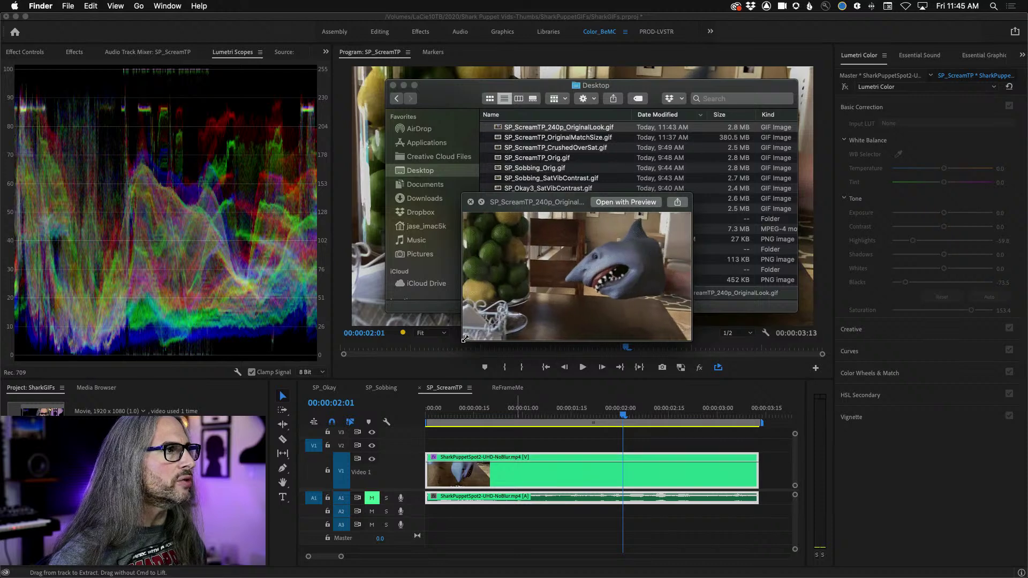
pyautogui.moveTo(465, 339); pyautogui.dragTo(188, 511)
pyautogui.moveTo(342, 215); pyautogui.dragTo(400, 58)
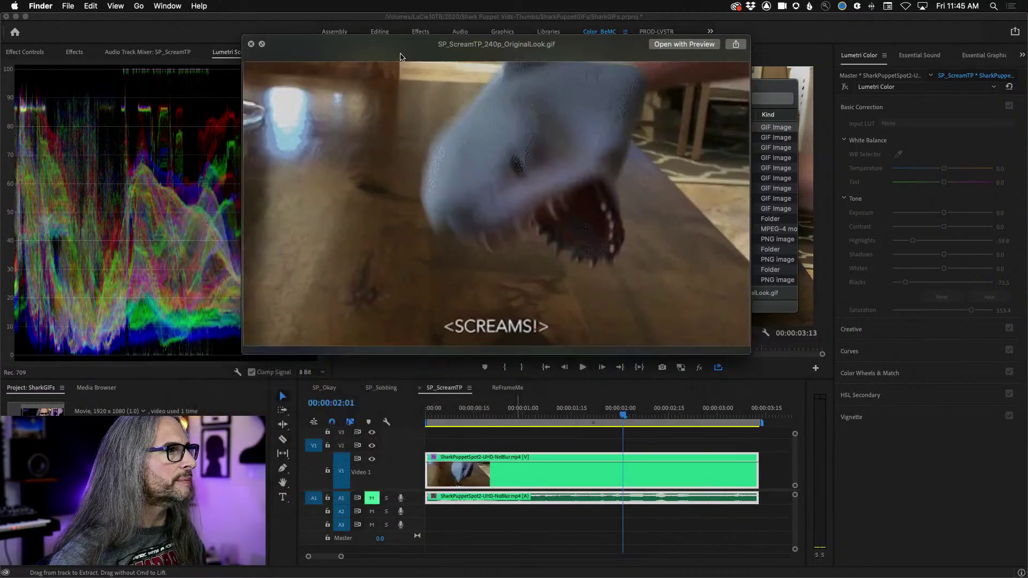
pyautogui.moveTo(749, 351); pyautogui.dragTo(865, 488)
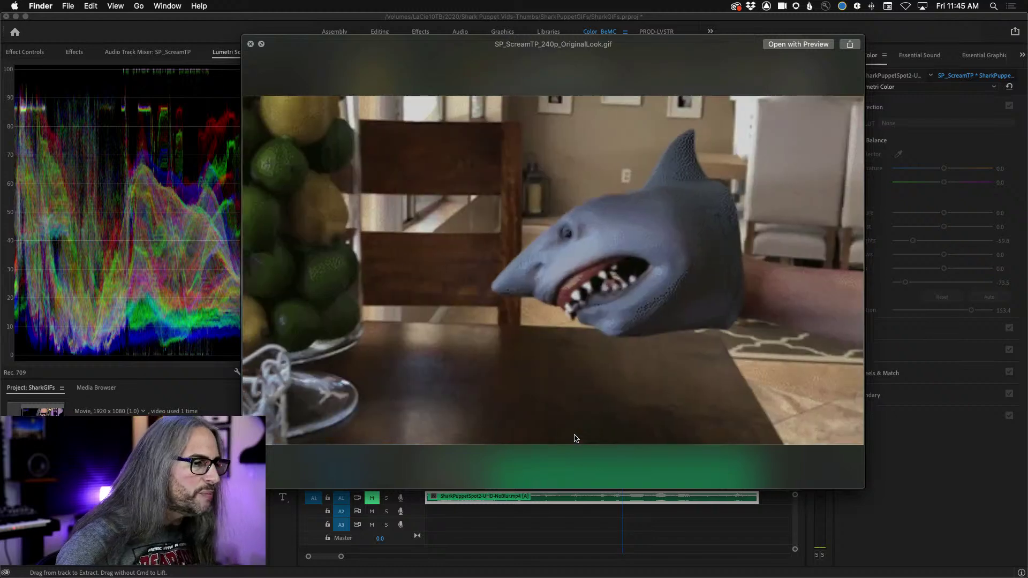
pyautogui.press('space')
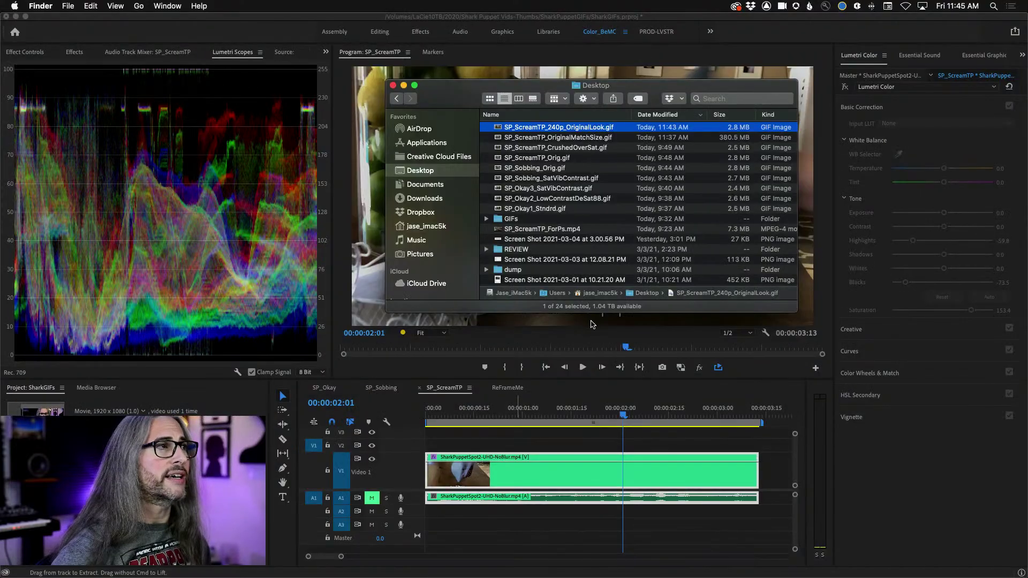
# Step: Return to Premiere Pro and play the SP_ScreamTP sequence backward to 00:00:01:04
pyautogui.click(616, 549)
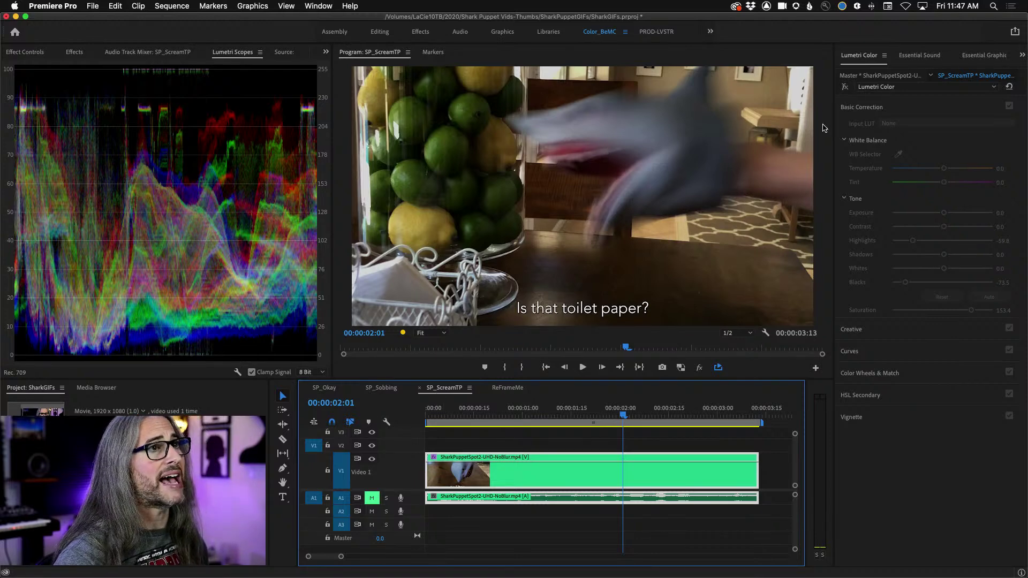
pyautogui.press('j')
pyautogui.press('k')
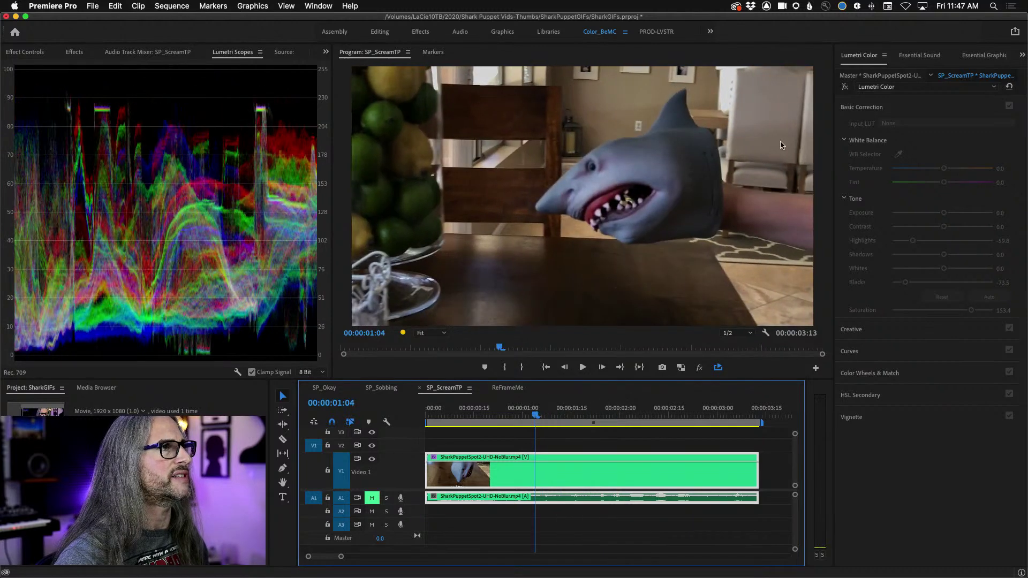
# Step: Enable the Lumetri Color effect on the SP_ScreamTP clip and reselect the clip on V1 to make its color controls editable
pyautogui.click(867, 60)
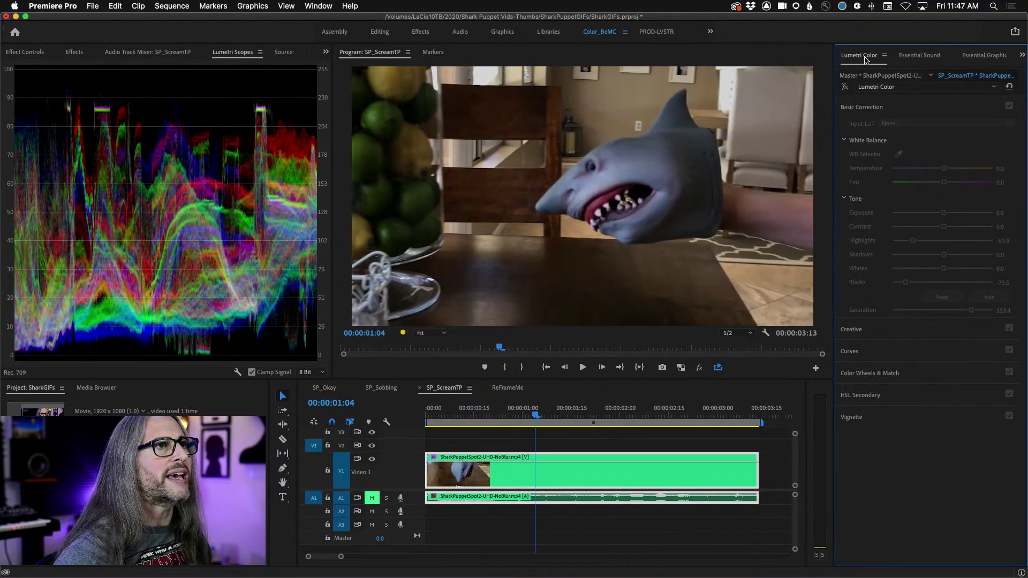
pyautogui.click(846, 86)
pyautogui.click(846, 86)
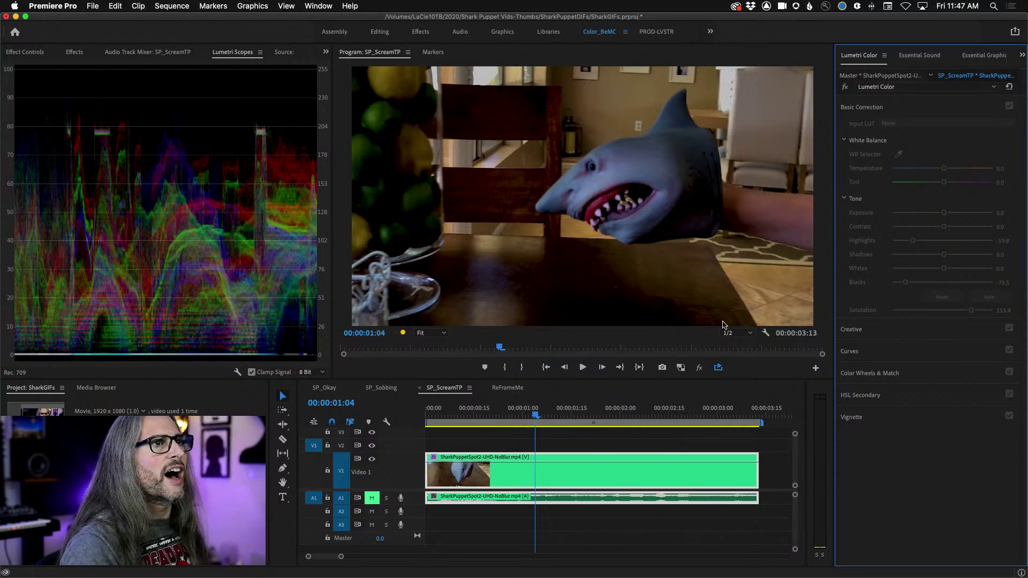
pyautogui.click(599, 461)
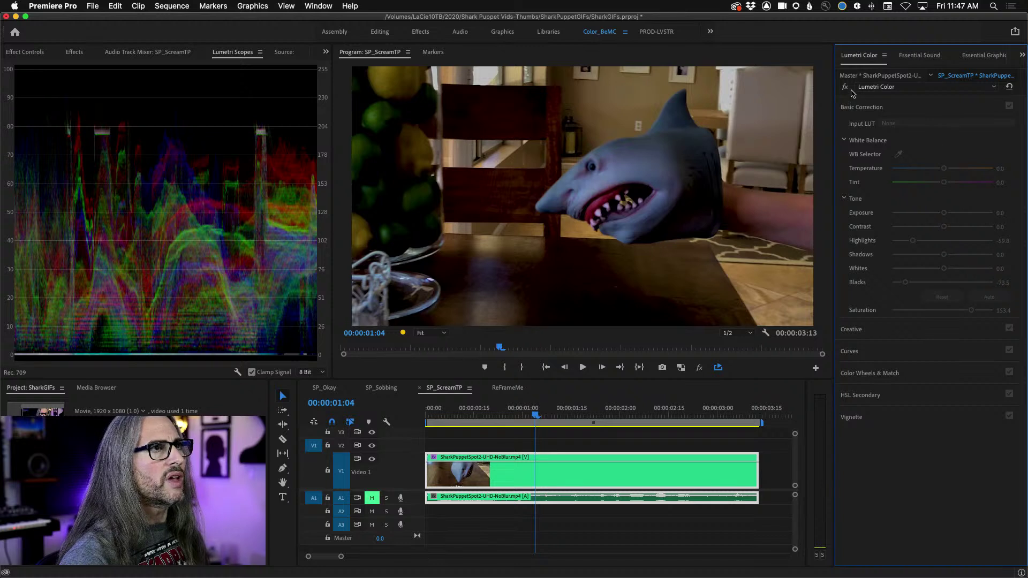
pyautogui.click(654, 474)
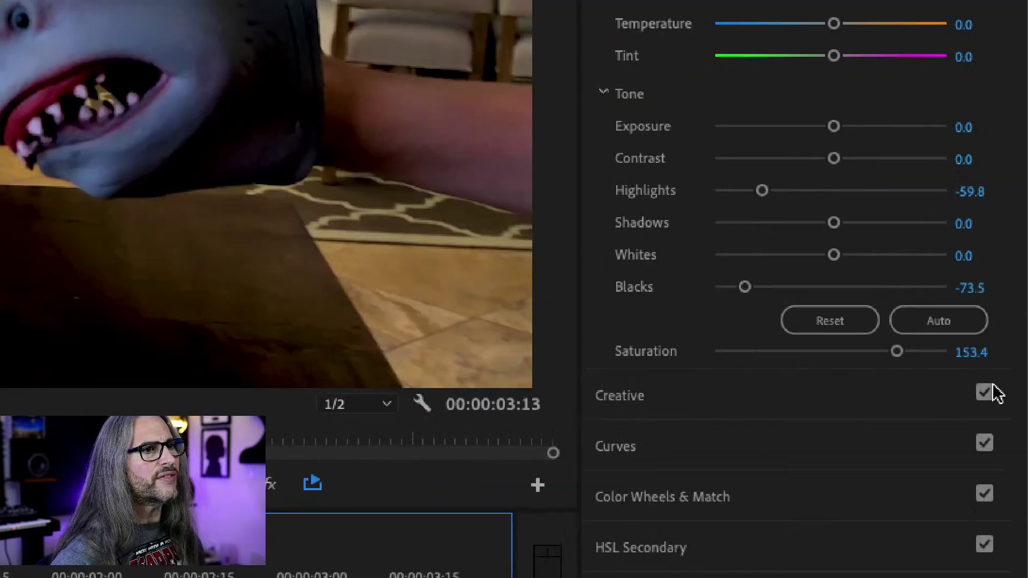
# Step: Check the Creative and Basic Correction settings, compare the SP_ScreamTP shot without and with Lumetri Color, and move the playhead to 00:00:00:19
pyautogui.click(866, 394)
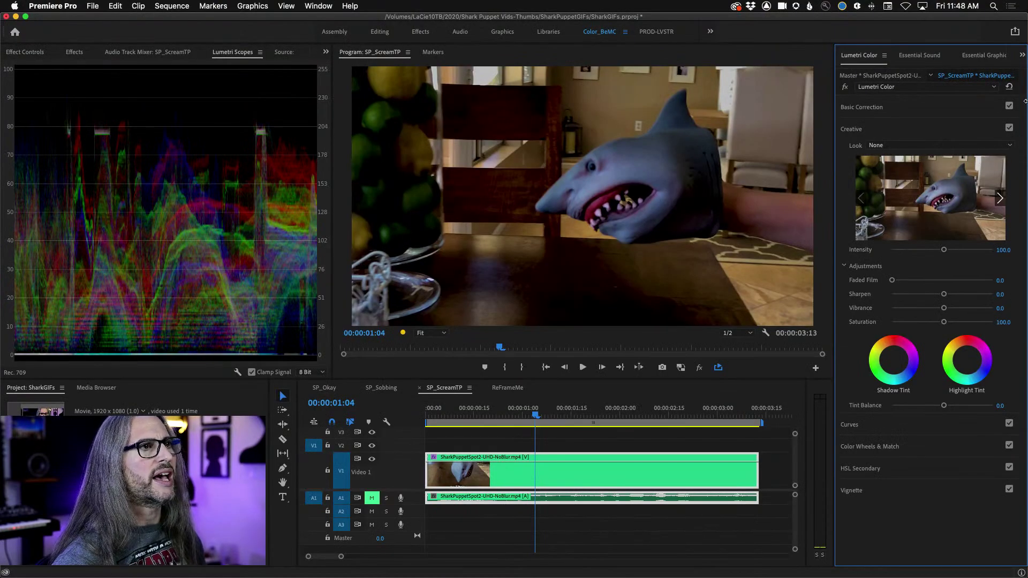
pyautogui.click(942, 107)
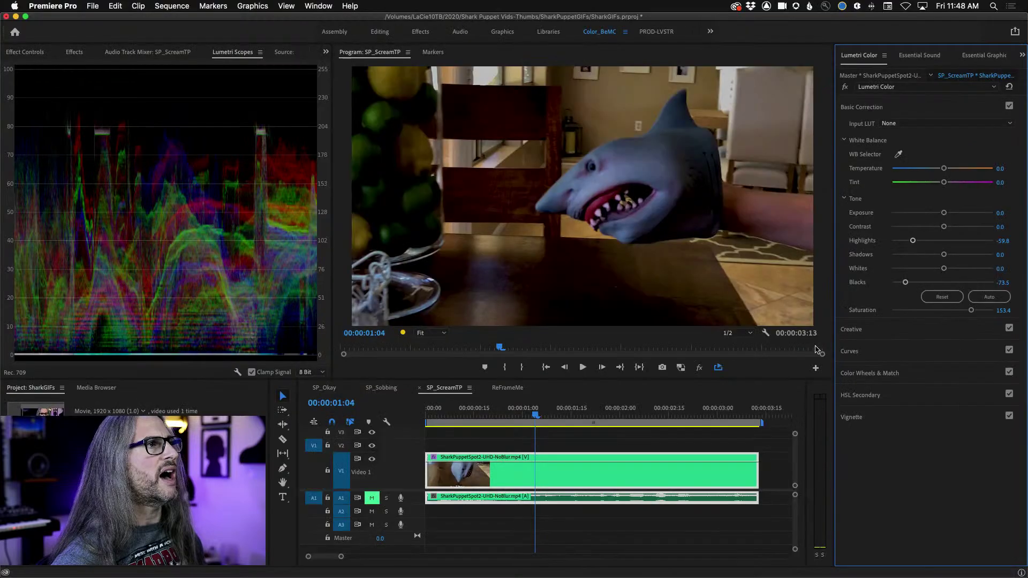
pyautogui.click(845, 87)
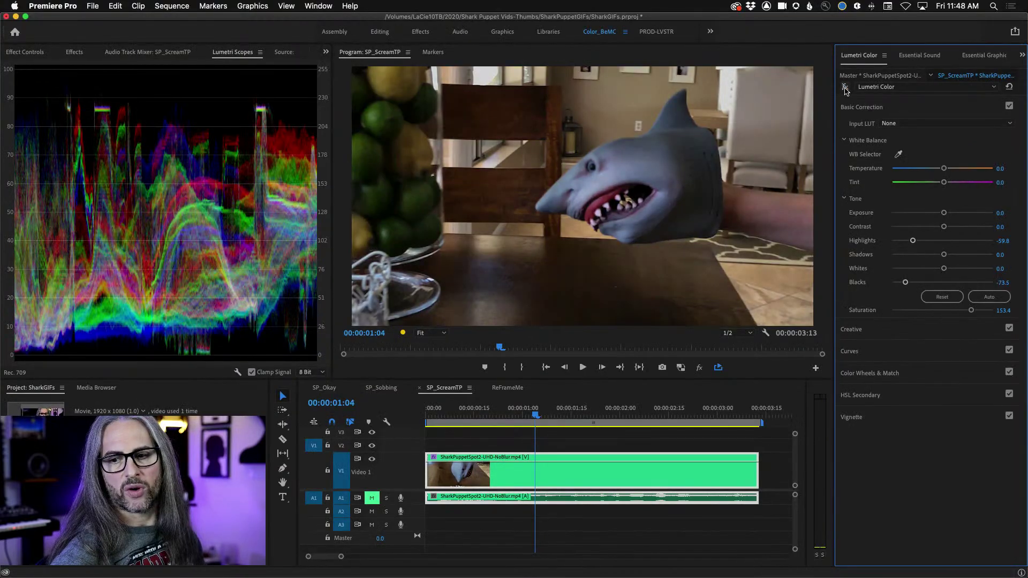
pyautogui.click(845, 87)
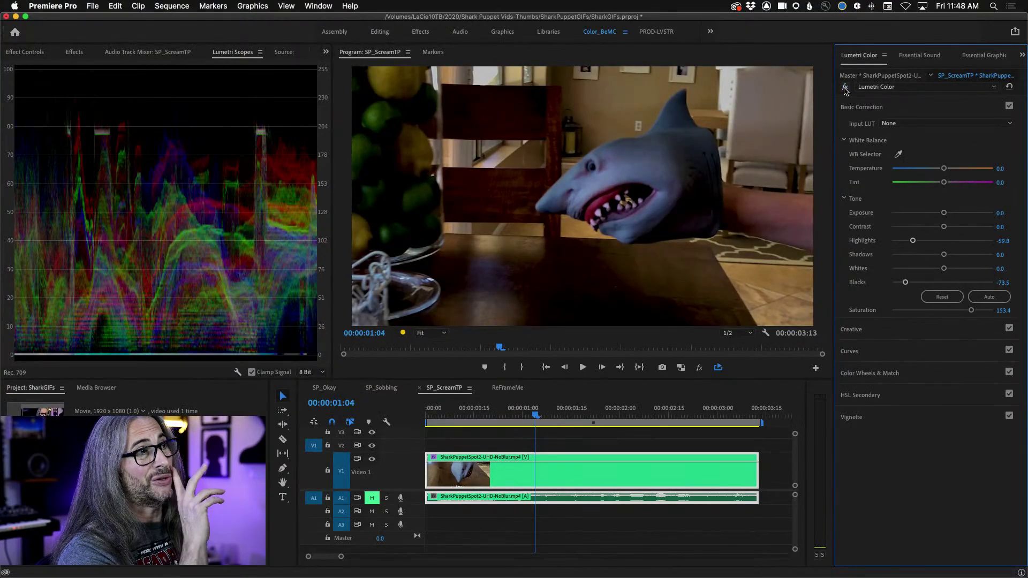
pyautogui.moveTo(535, 415); pyautogui.dragTo(487, 416)
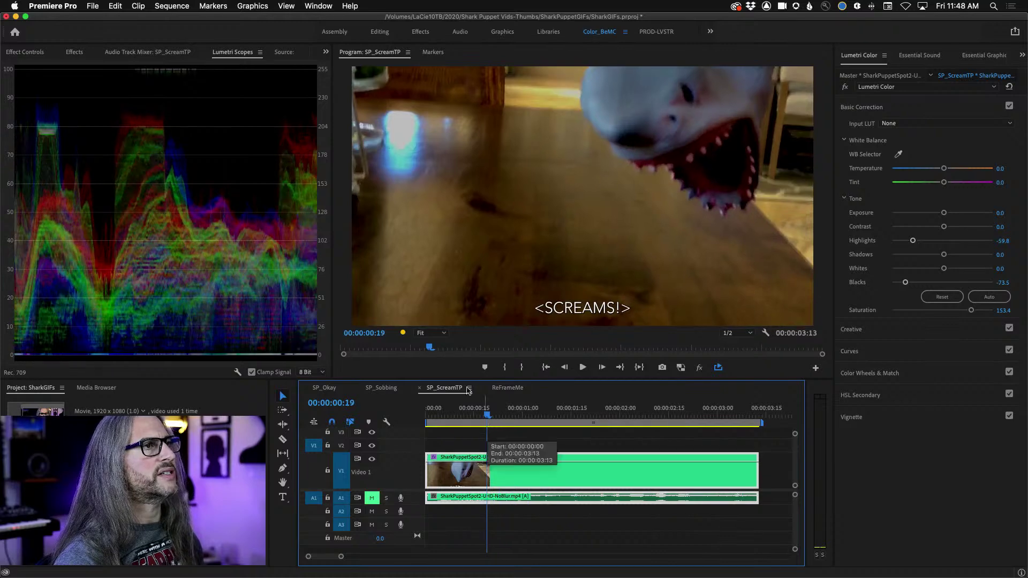
# Step: Export SP_ScreamTP as an Animated GIF at 427x240 to the Desktop, named SP_ScreamTP_240_OverSatAddContrast
pyautogui.click(93, 5)
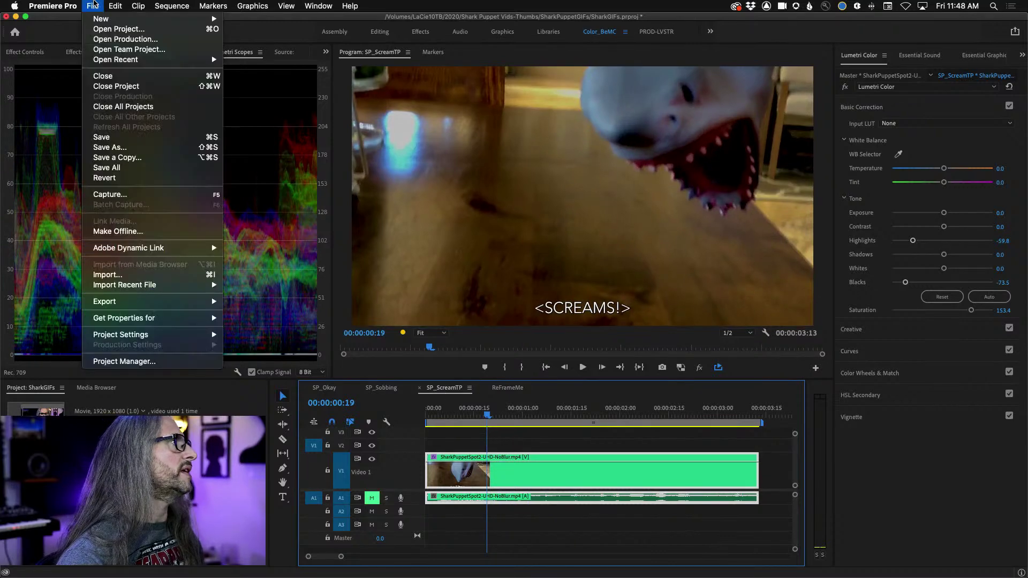
pyautogui.moveTo(177, 302)
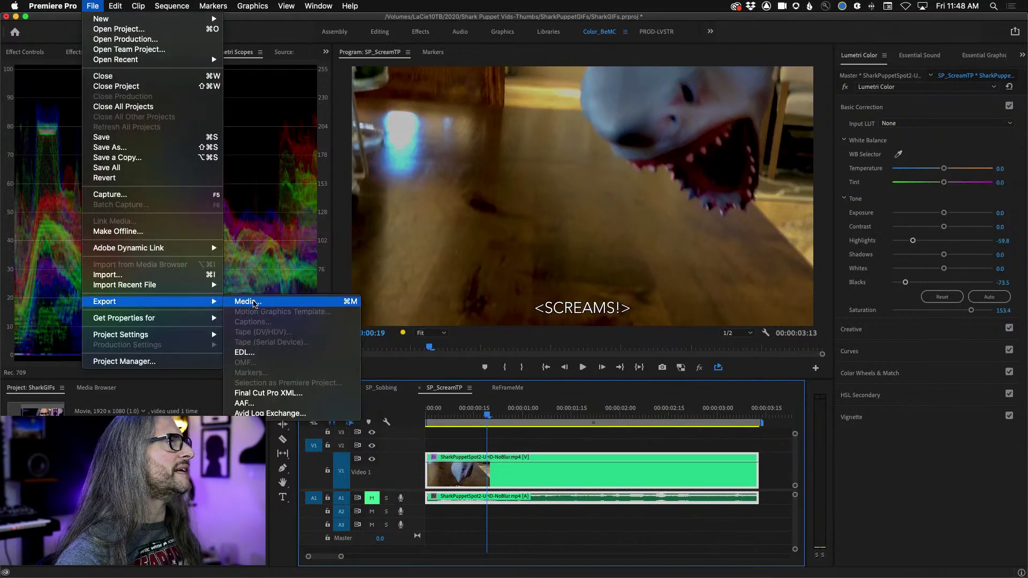
pyautogui.click(256, 305)
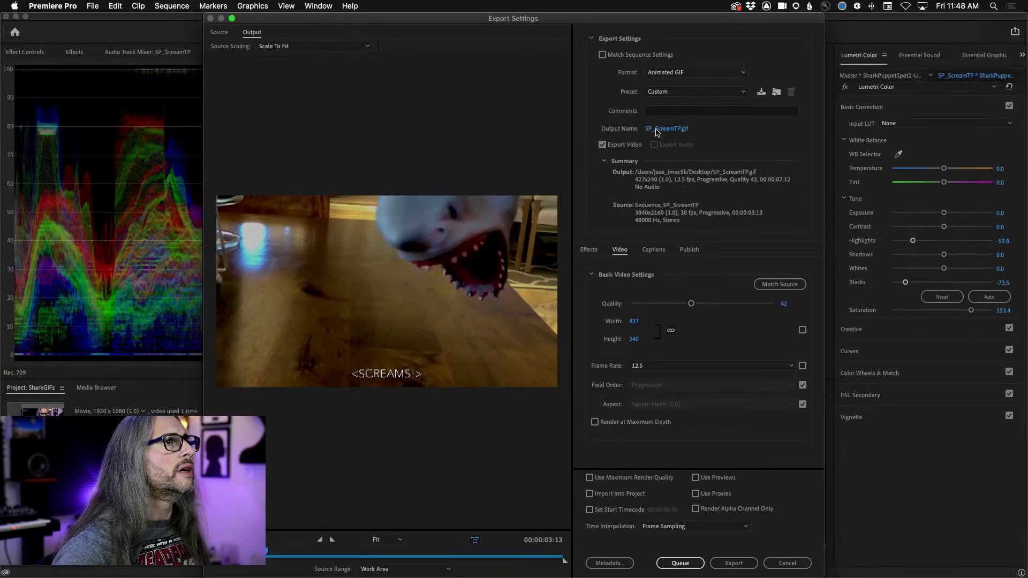
pyautogui.click(658, 130)
pyautogui.press('Right')
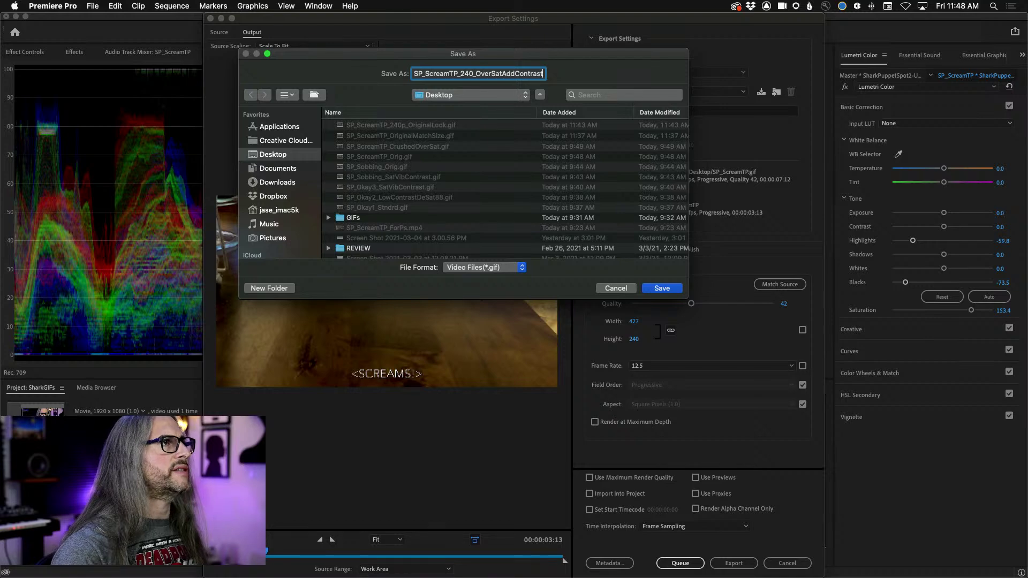
pyautogui.click(663, 288)
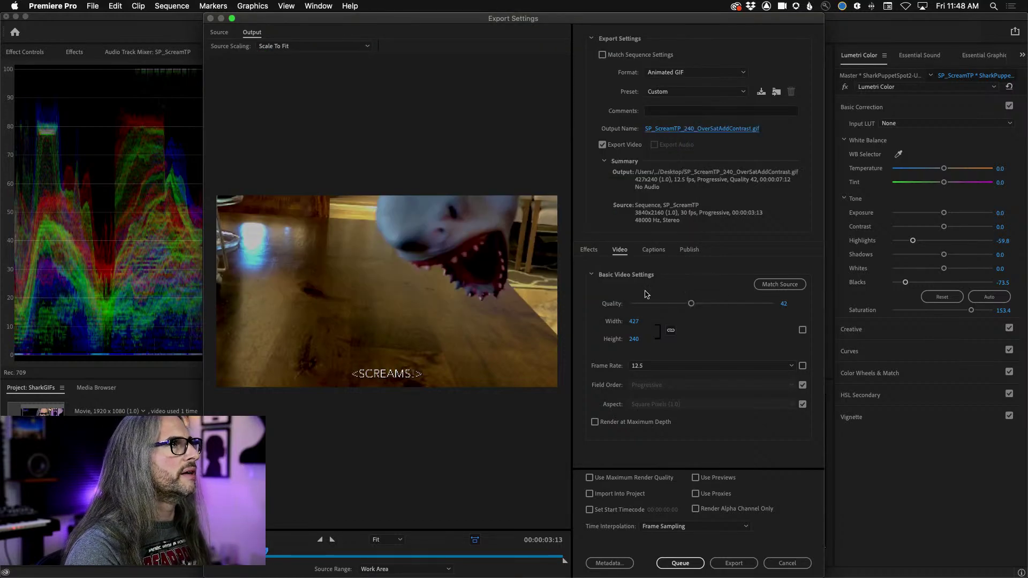
pyautogui.click(741, 567)
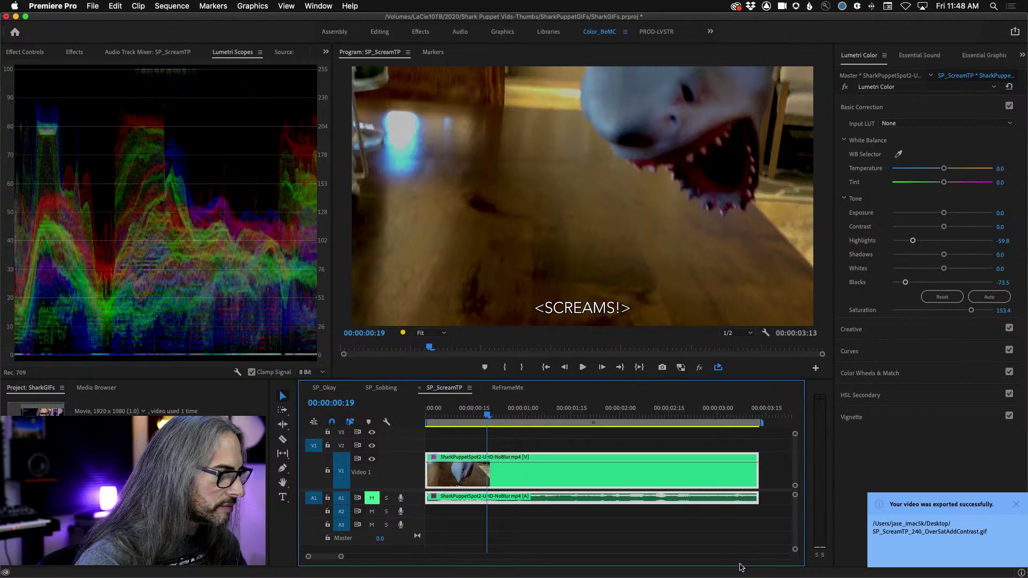
# Step: Switch to Finder and preview SP_ScreamTP_240p_OriginalLook.gif from the Desktop folder at an enlarged size
pyautogui.press('super+Tab')
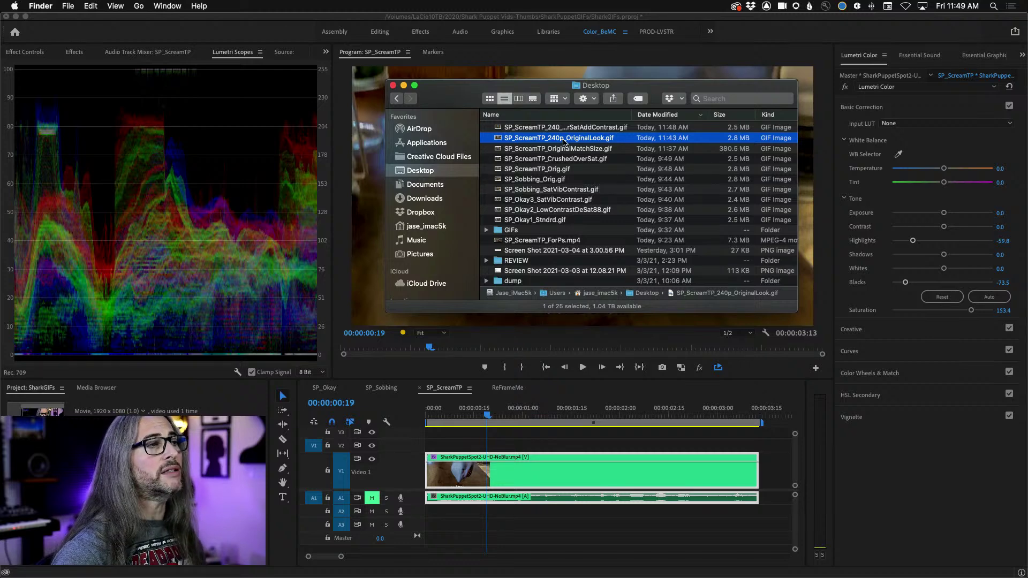
pyautogui.press('space')
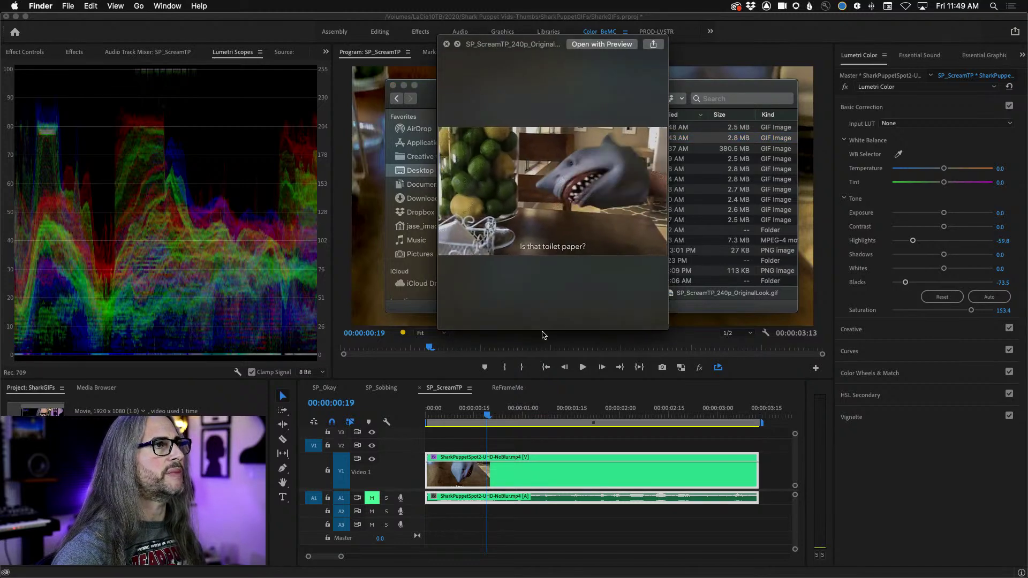
pyautogui.moveTo(437, 330); pyautogui.dragTo(147, 362)
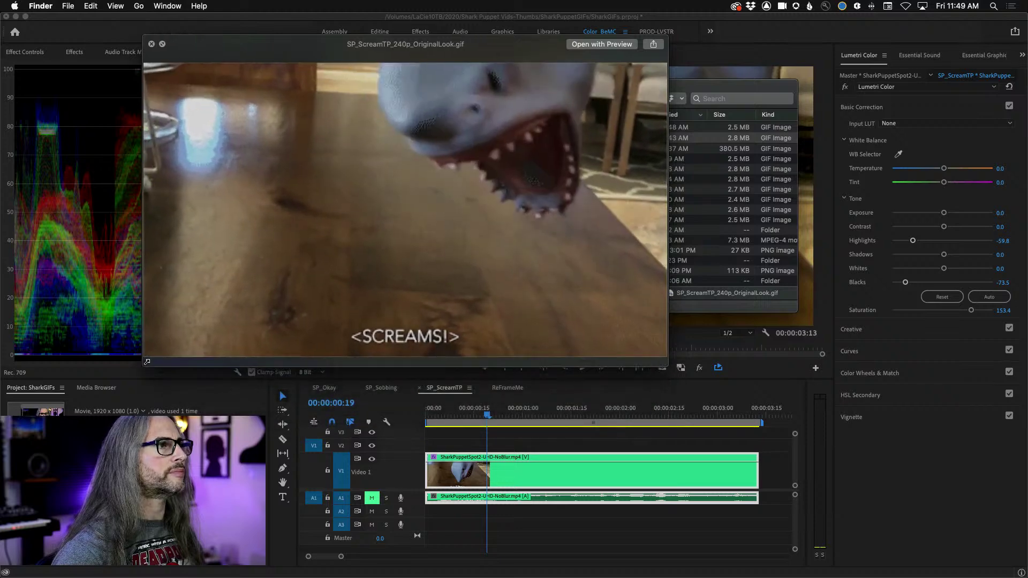
pyautogui.moveTo(303, 51); pyautogui.dragTo(450, 172)
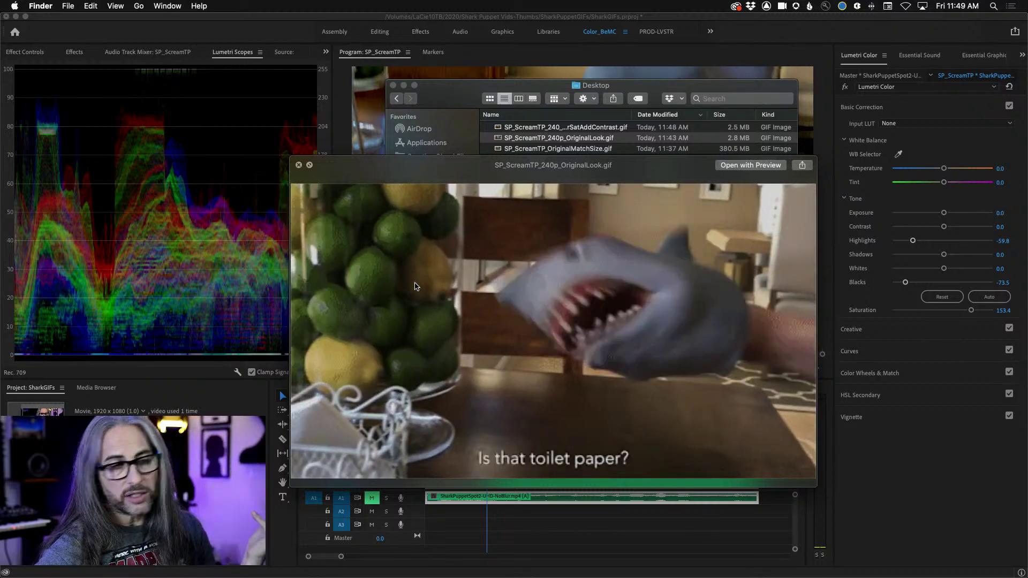
# Step: Preview SP_ScreamTP_240_OverSatAddContrast.gif at an enlarged size
pyautogui.press('Up')
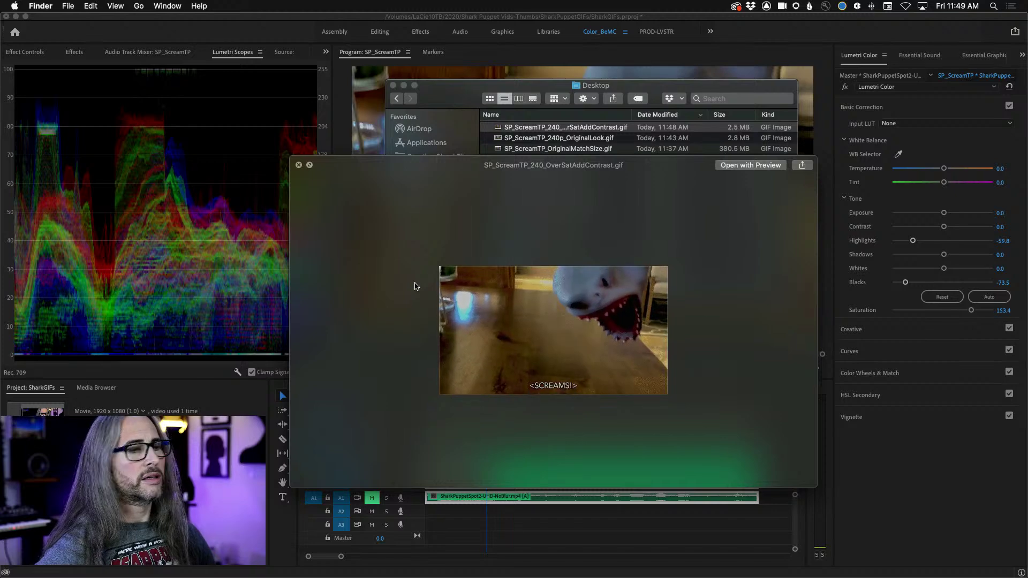
pyautogui.press('space')
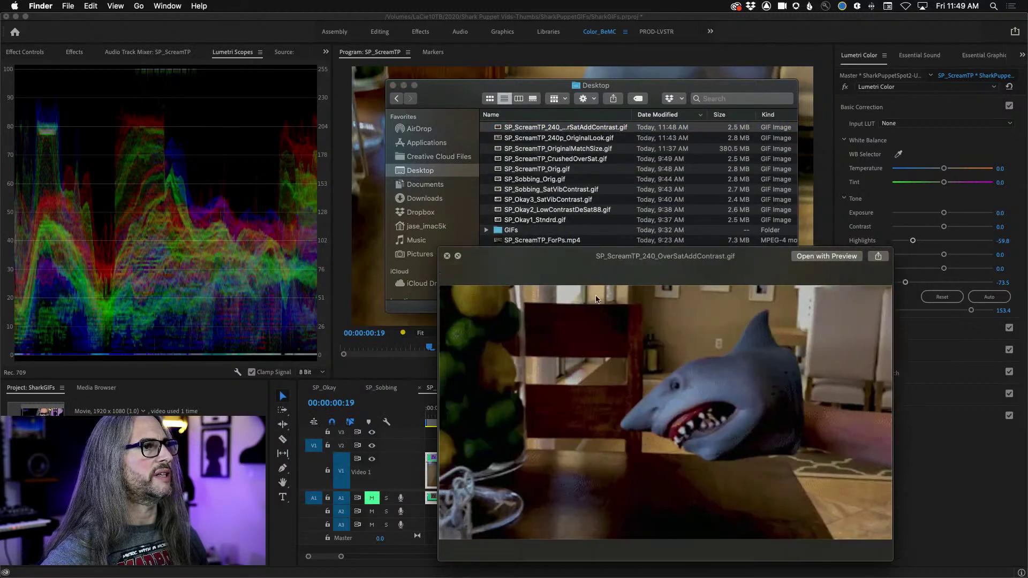
pyautogui.moveTo(597, 299); pyautogui.dragTo(473, 120)
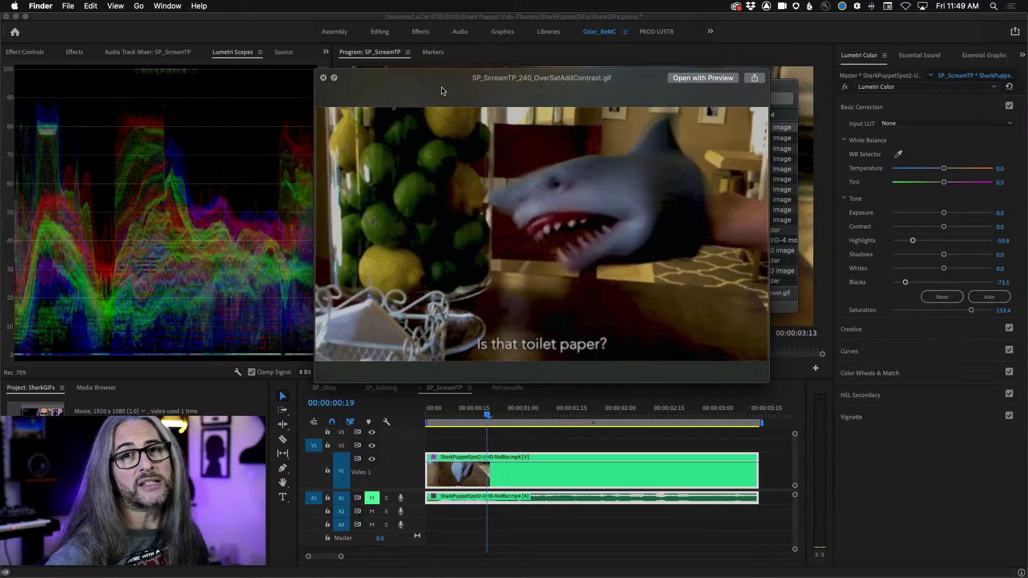
# Step: Alternate between the previews of SP_ScreamTP_240p_OriginalLook.gif and SP_ScreamTP_240_OverSatAddContrast.gif to compare their colors, and close the preview
pyautogui.press('Down')
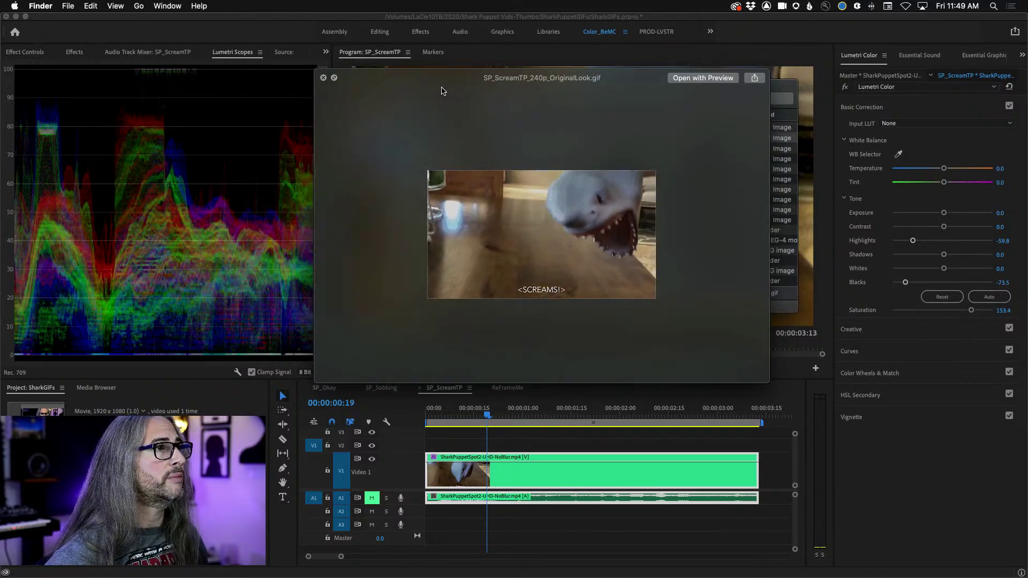
pyautogui.press('Up')
pyautogui.press('Down')
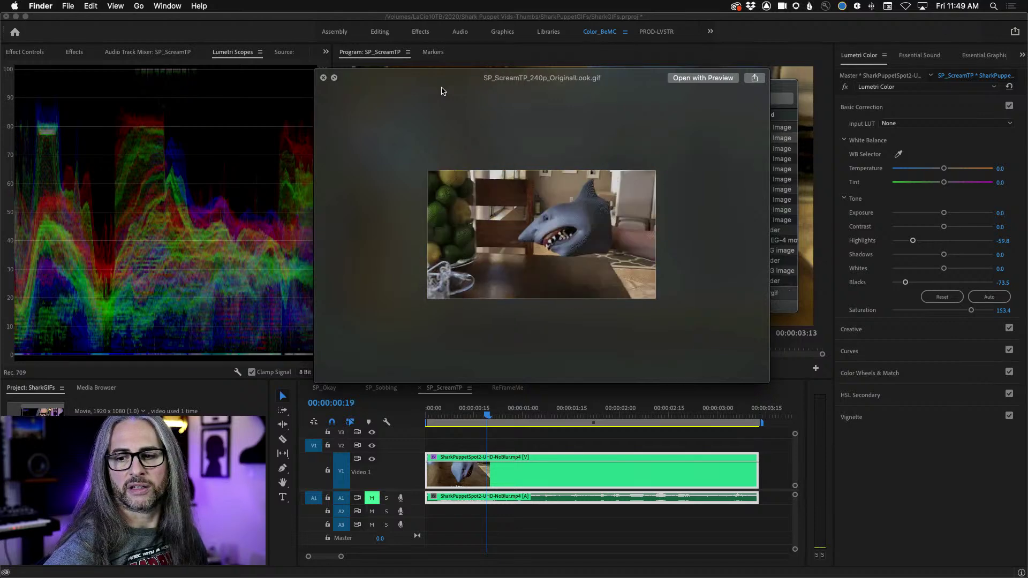
pyautogui.press('Up')
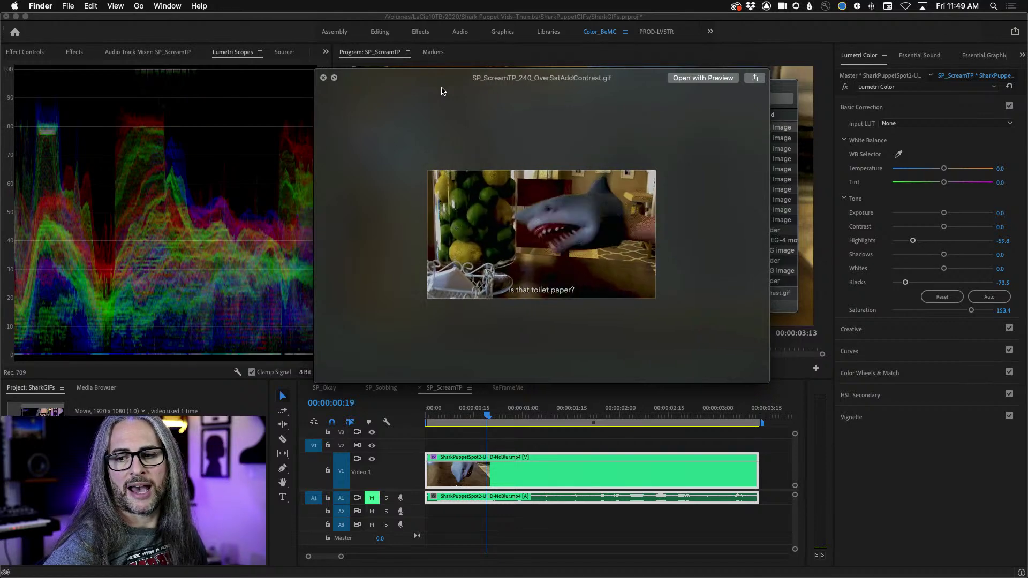
pyautogui.press('Down')
pyautogui.press('Up')
pyautogui.press('Down')
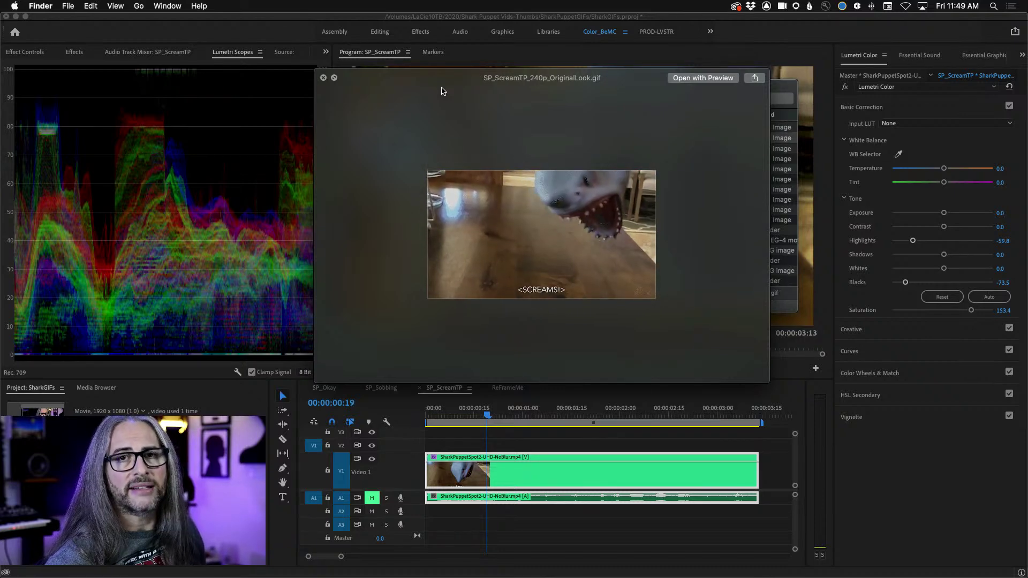
pyautogui.press('Up')
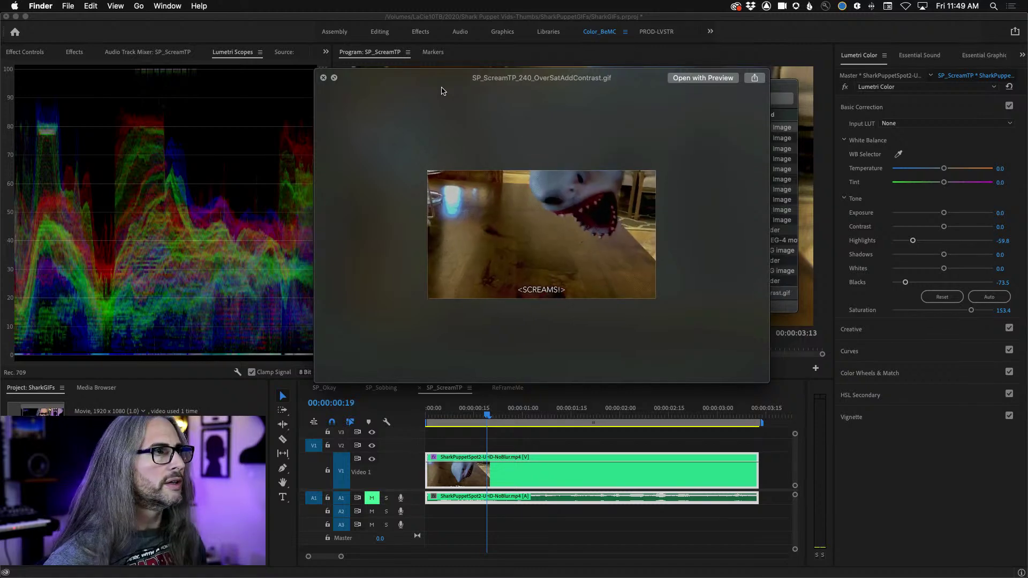
pyautogui.press('space')
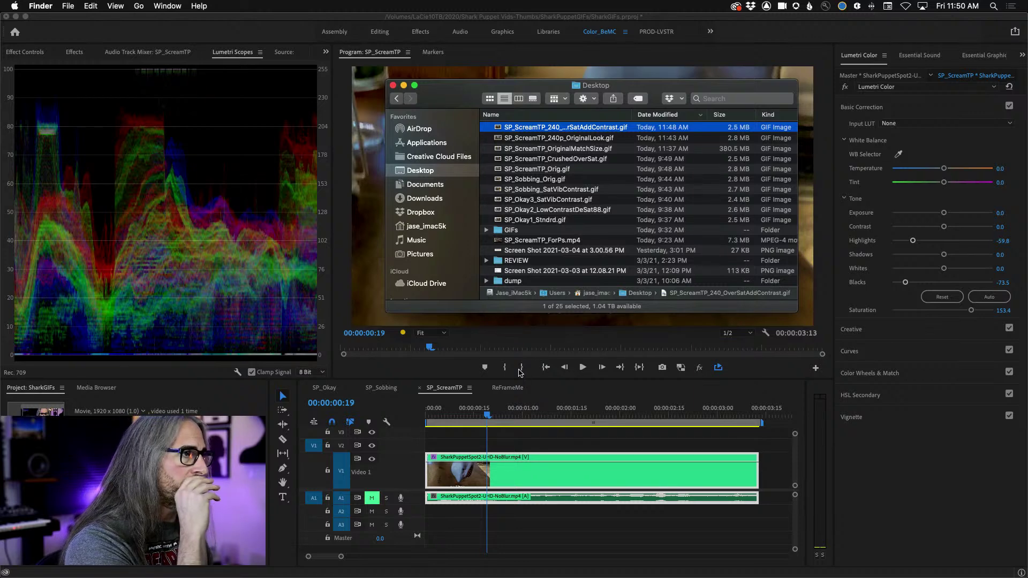
# Step: Return to Premiere Pro, open and play the SP_Okay sequence, and bring its playhead back to 00:00:00:04
pyautogui.click(376, 391)
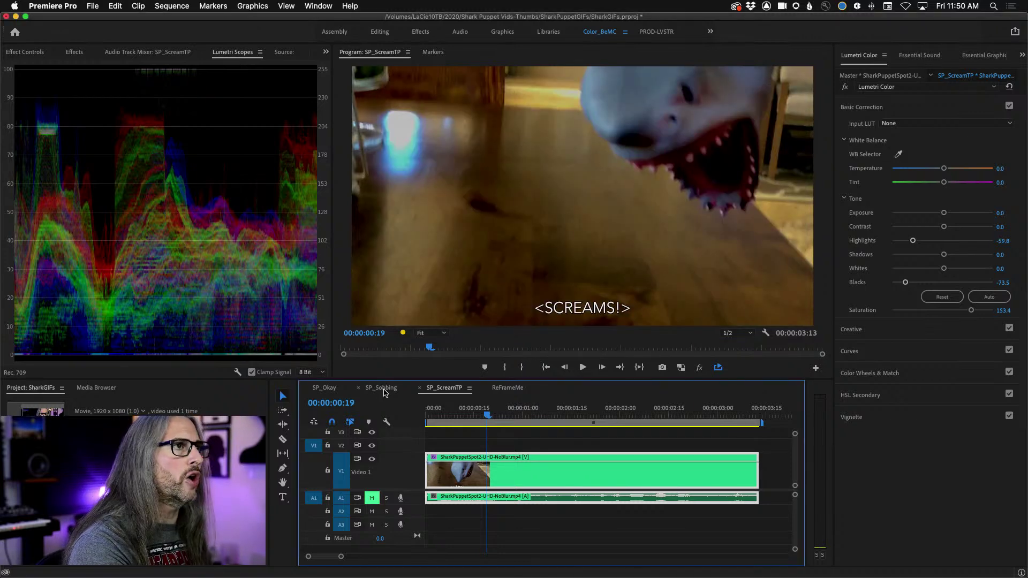
pyautogui.click(382, 389)
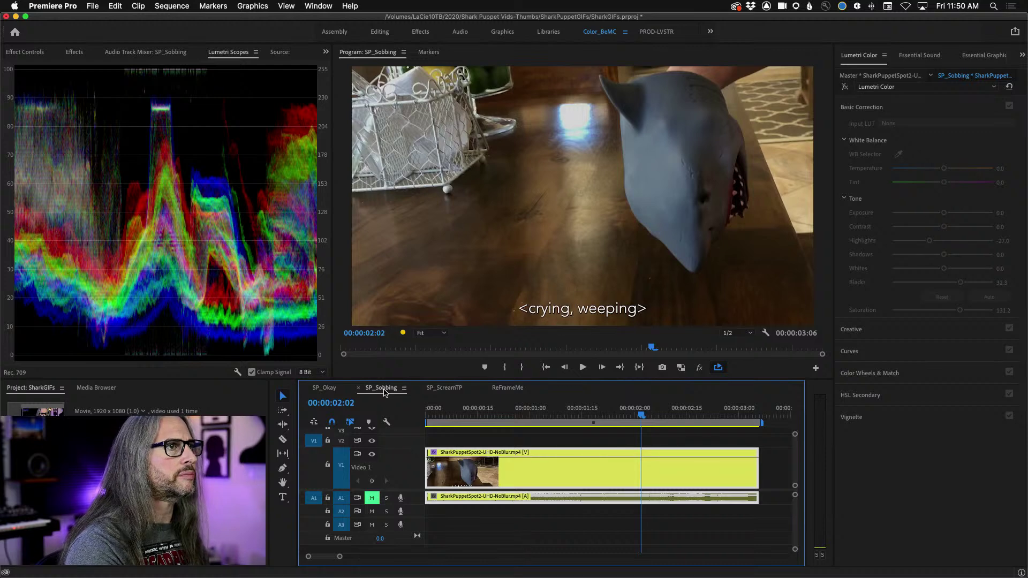
pyautogui.click(323, 388)
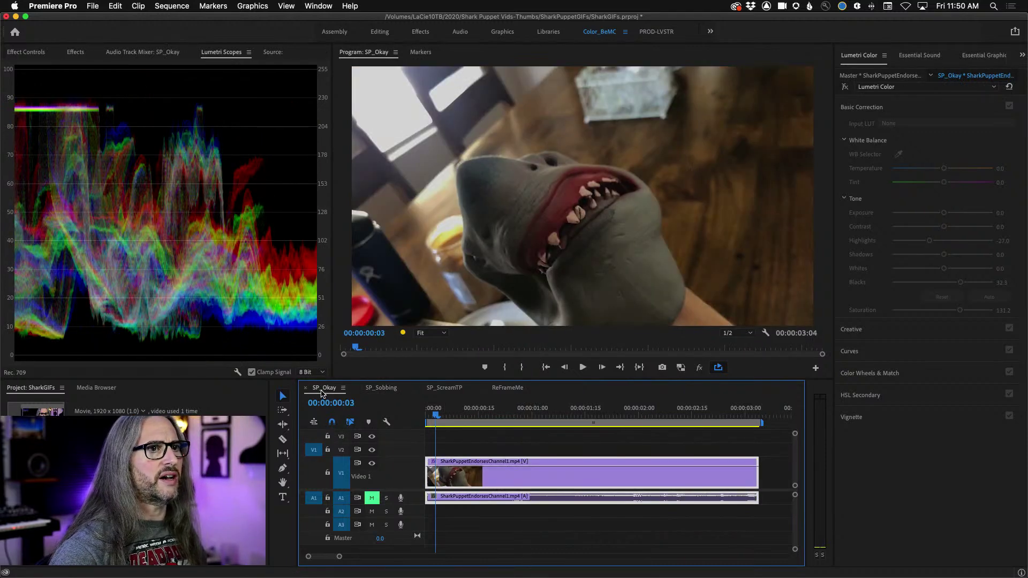
pyautogui.press('space')
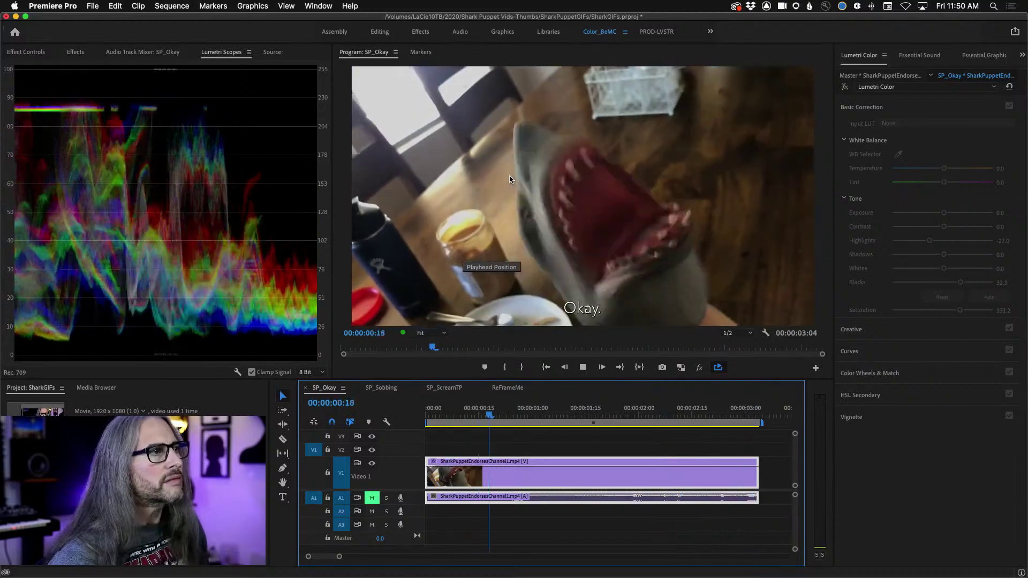
pyautogui.press('space')
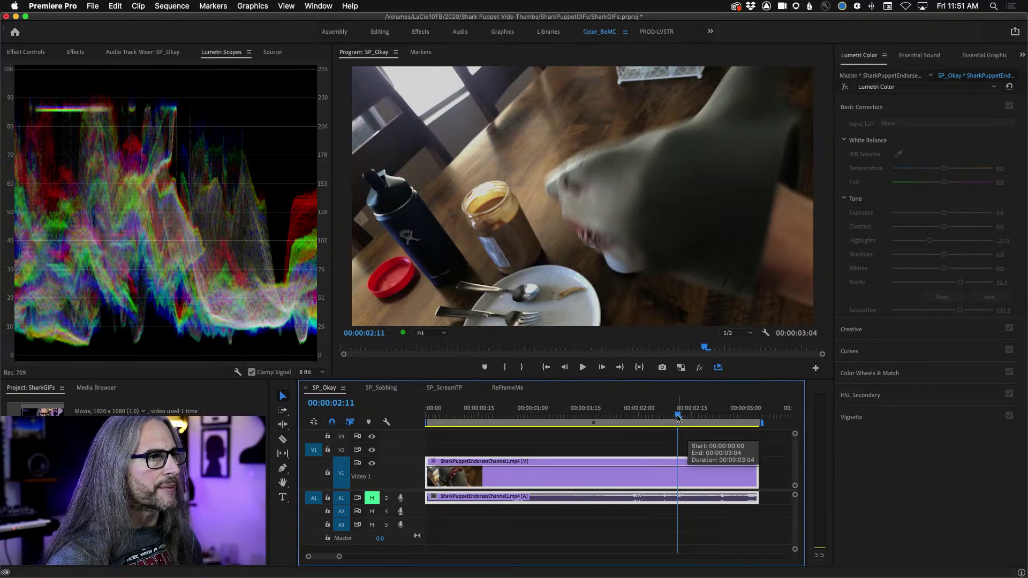
pyautogui.moveTo(434, 417); pyautogui.dragTo(440, 418)
# Step: Select SP_Okay1_Stndrd.gif in Finder's Desktop folder, and return to Premiere Pro to review the SP_Okay sequence
pyautogui.press('super+Tab')
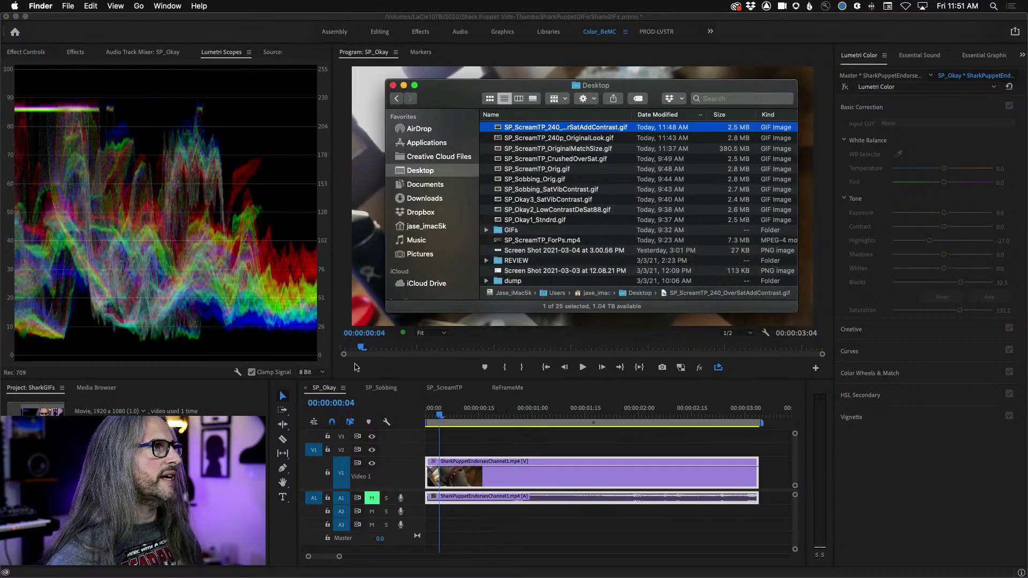
pyautogui.click(566, 220)
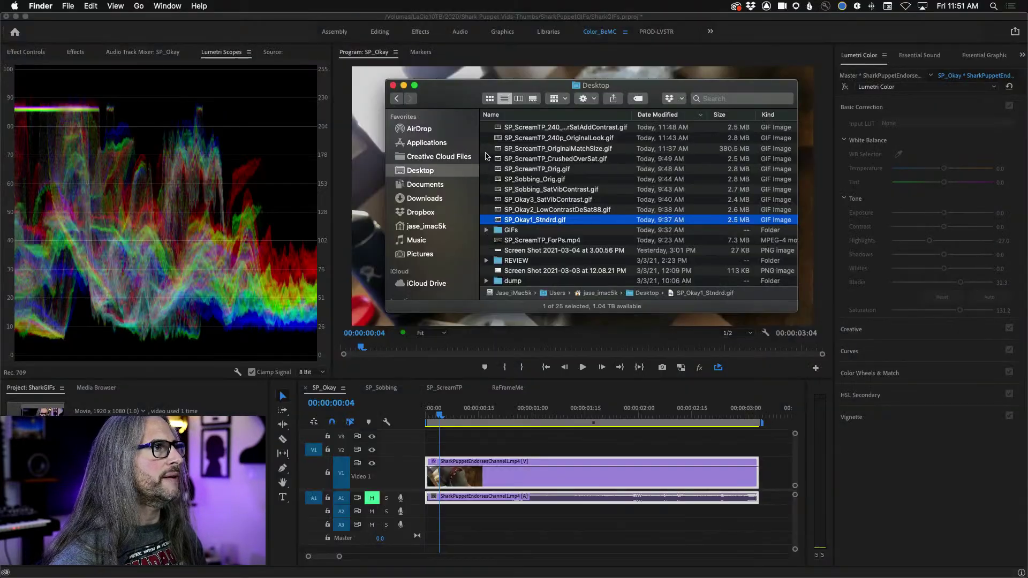
pyautogui.click(486, 441)
pyautogui.press('space')
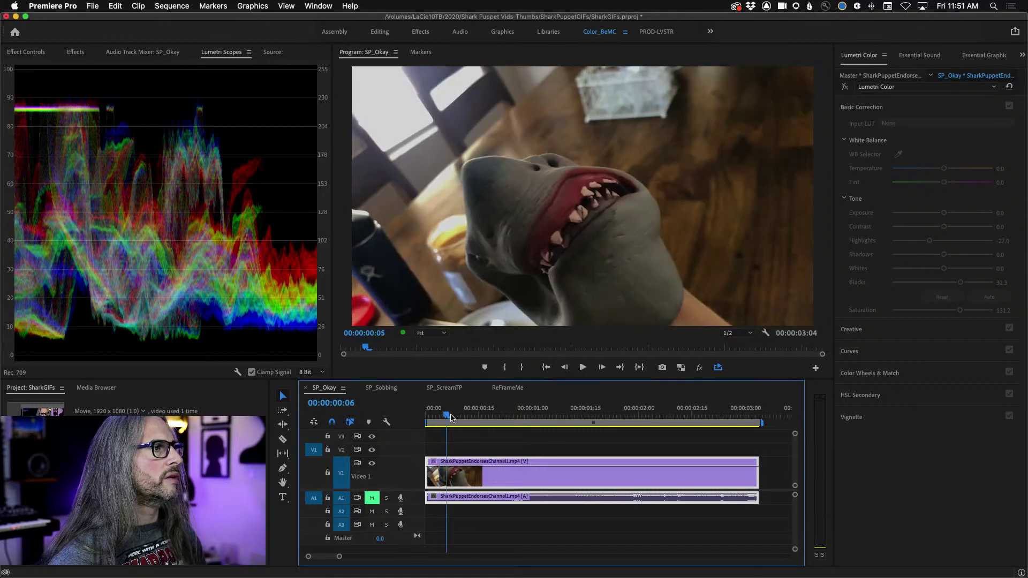
# Step: Enable Lumetri Color on the SP_Okay clip with its Basic Correction controls editable, and review the look at 00:00:01:20
pyautogui.click(845, 87)
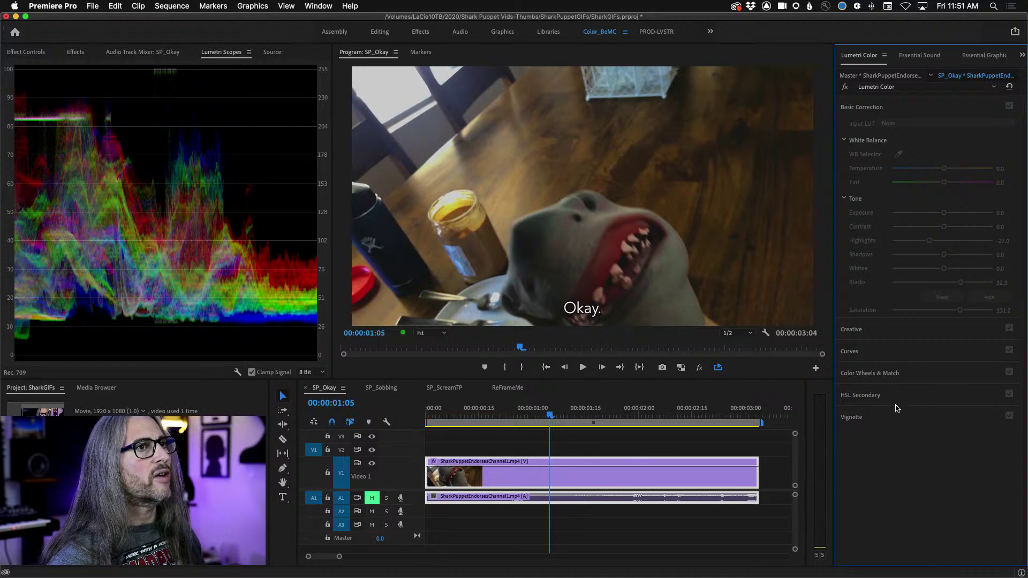
pyautogui.click(910, 421)
pyautogui.click(593, 478)
pyautogui.click(878, 107)
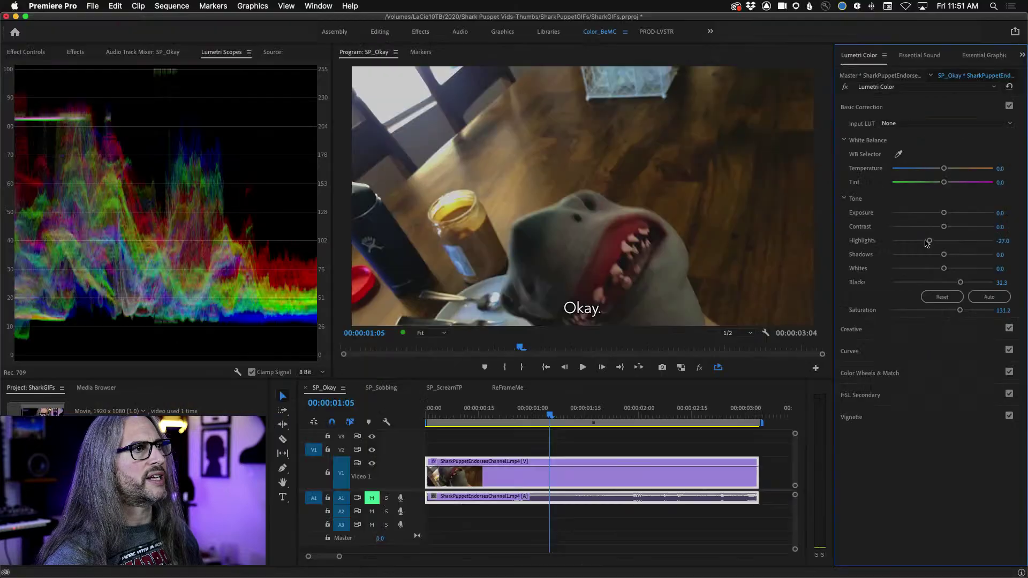
pyautogui.moveTo(548, 424); pyautogui.dragTo(600, 419)
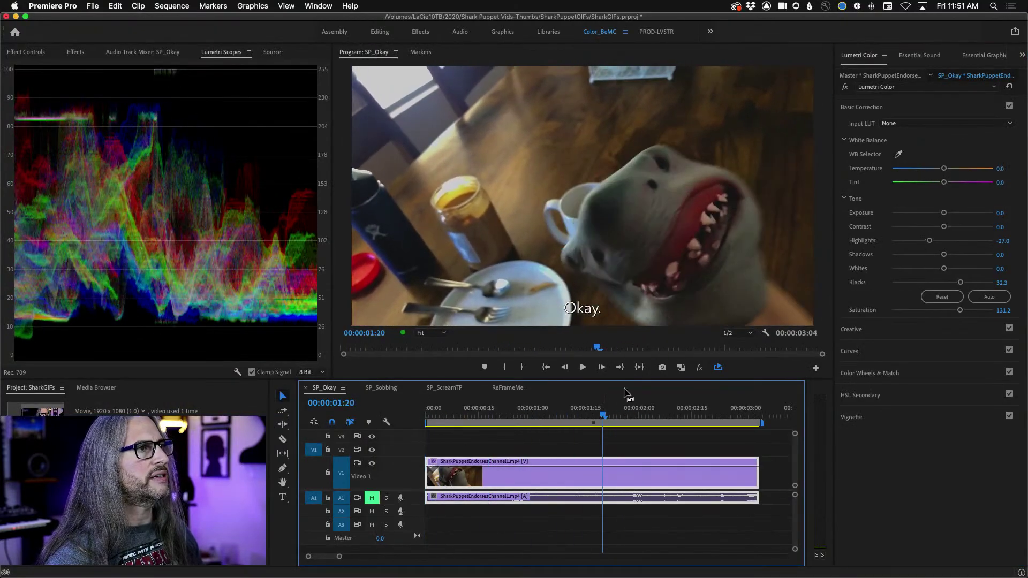
# Step: Toggle the Lumetri Color effect off and on repeatedly to compare the graded shark clip with its ungraded version
pyautogui.click(844, 89)
pyautogui.click(845, 89)
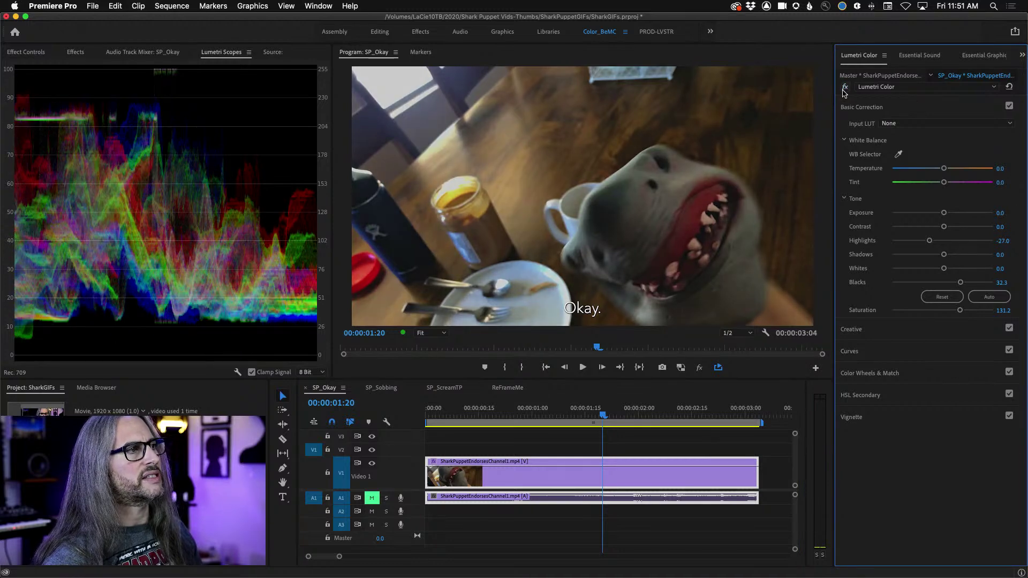
pyautogui.click(845, 89)
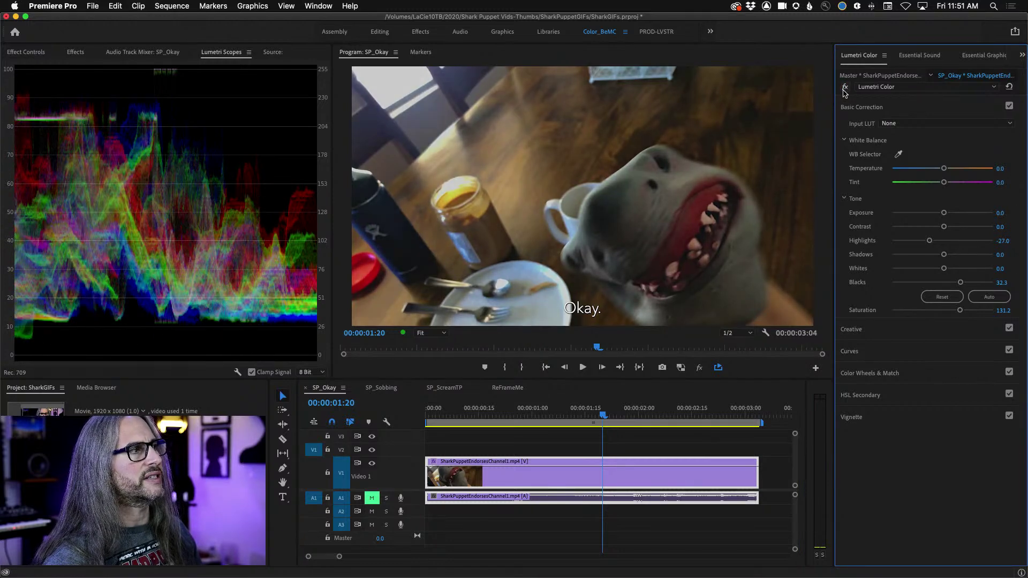
pyautogui.click(844, 89)
pyautogui.click(845, 89)
pyautogui.click(844, 89)
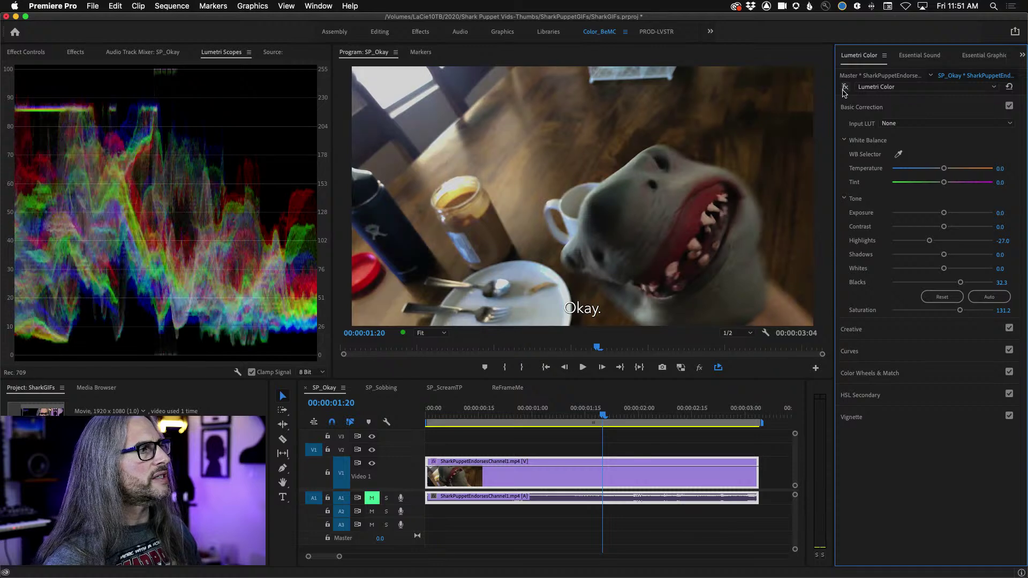
pyautogui.click(844, 89)
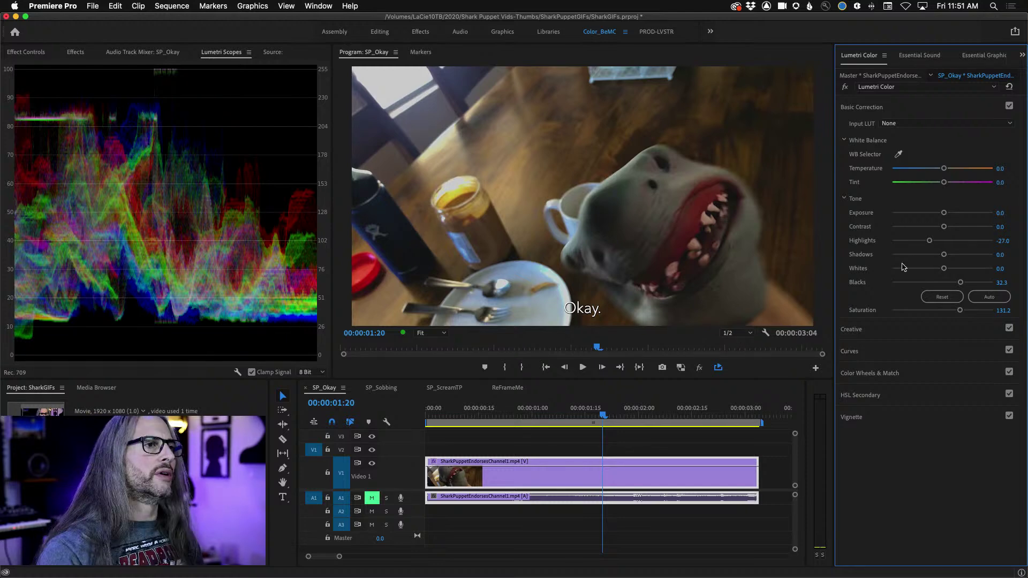
# Step: Set the clip's Contrast to -98.9 and Blacks to 60.8, and play the SP_Okay sequence from near its start to review the look
pyautogui.moveTo(945, 229); pyautogui.dragTo(892, 230)
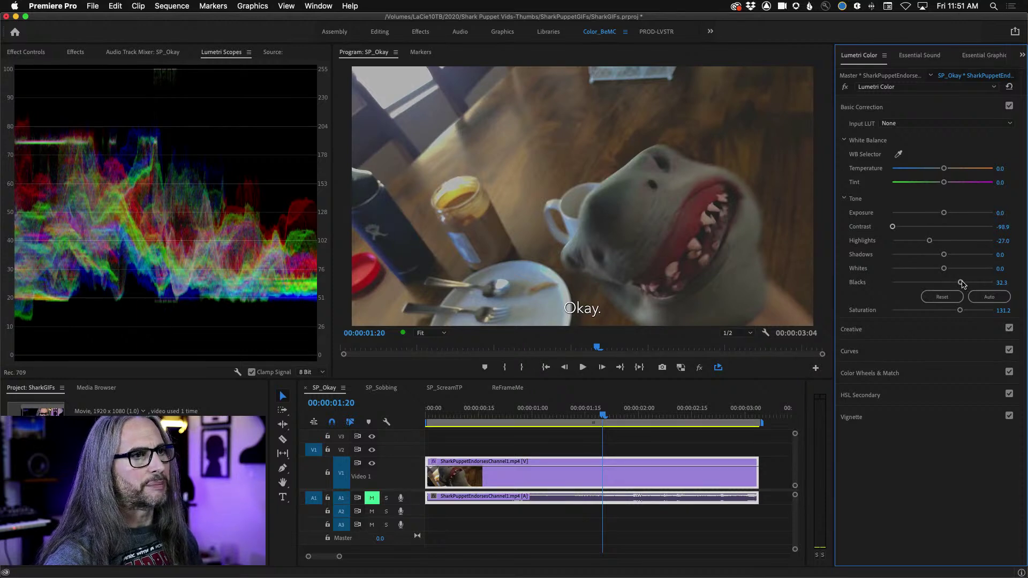
pyautogui.moveTo(963, 283); pyautogui.dragTo(974, 284)
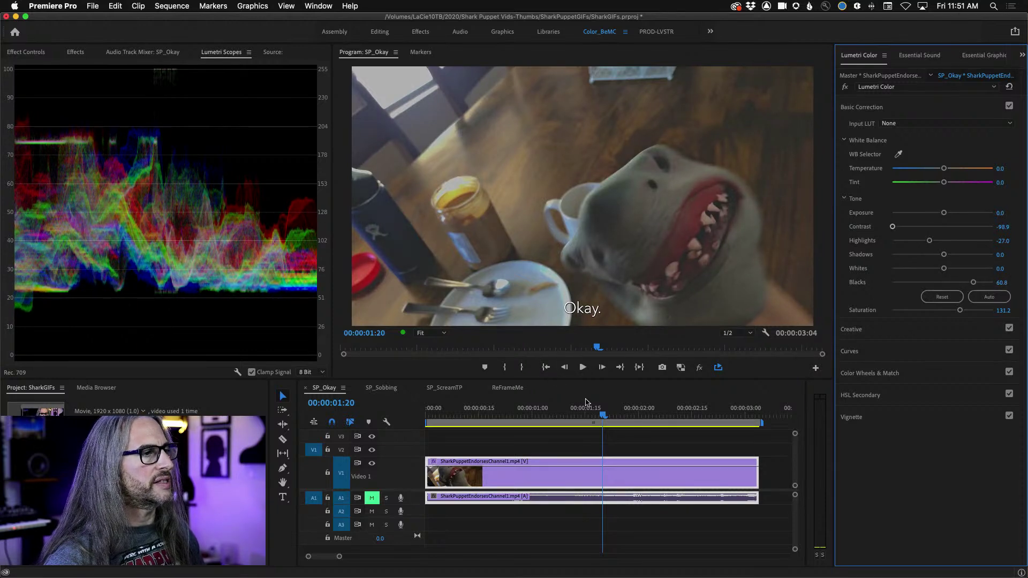
pyautogui.moveTo(603, 417); pyautogui.dragTo(440, 423)
pyautogui.press('space')
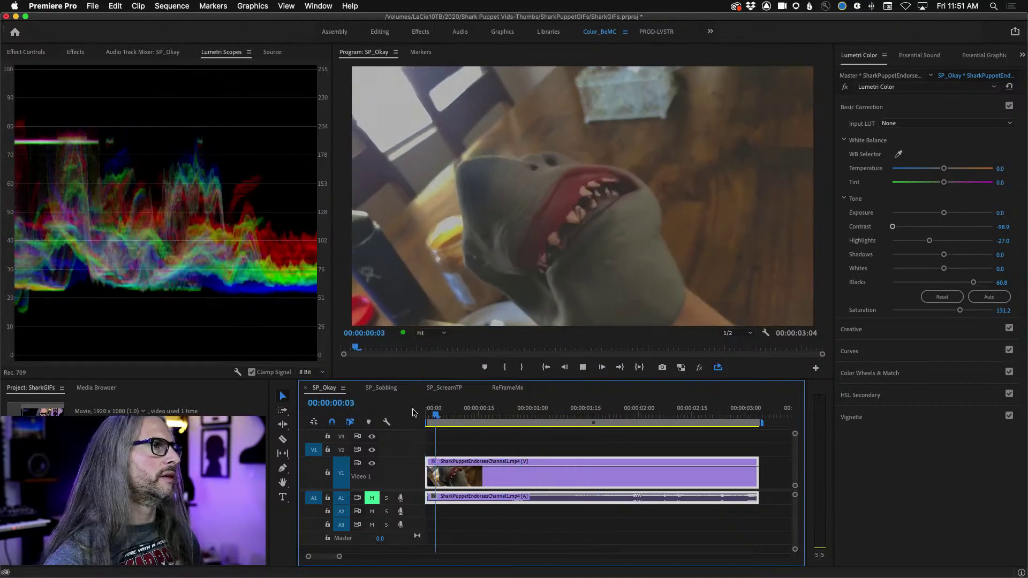
pyautogui.press('`')
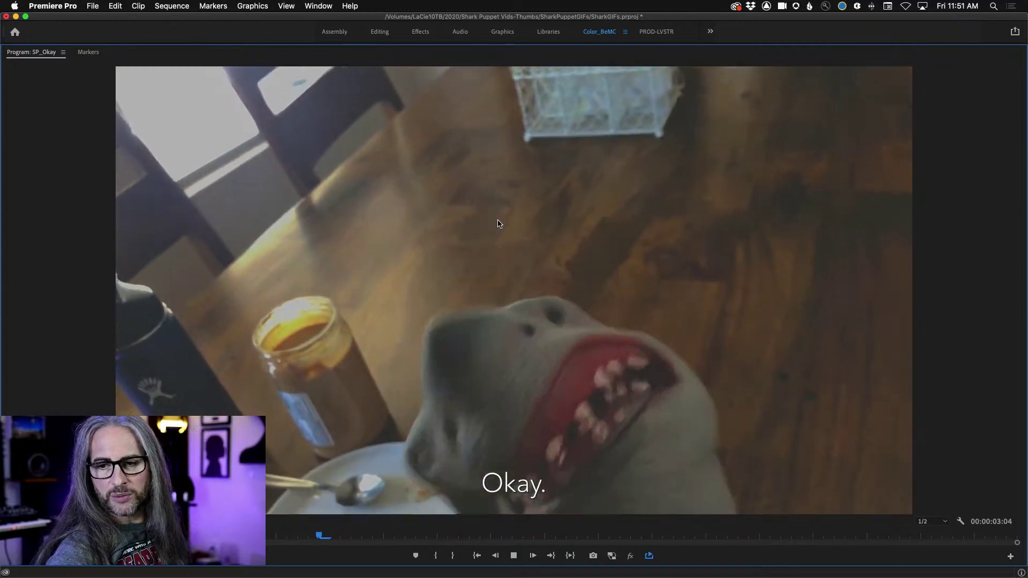
pyautogui.press('`')
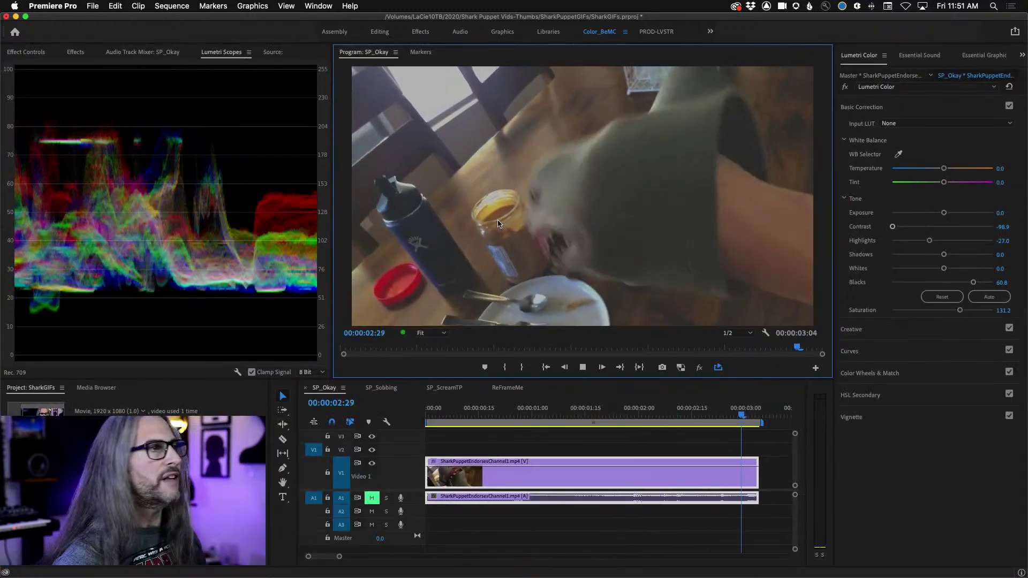
pyautogui.press('space')
pyautogui.press('space')
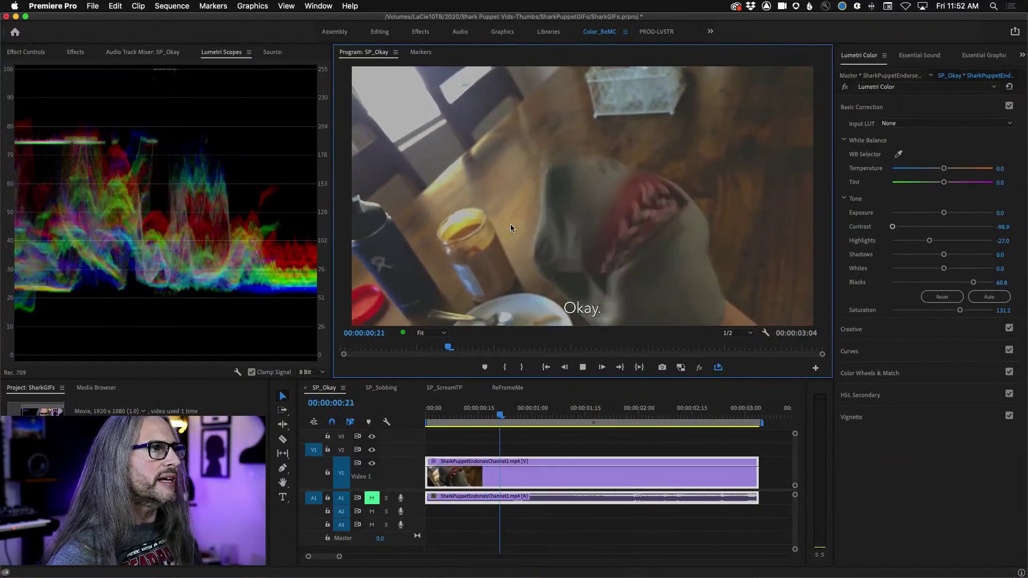
# Step: Set Faded Film to 32.3 in the SP_Okay clip's Creative adjustments
pyautogui.click(921, 331)
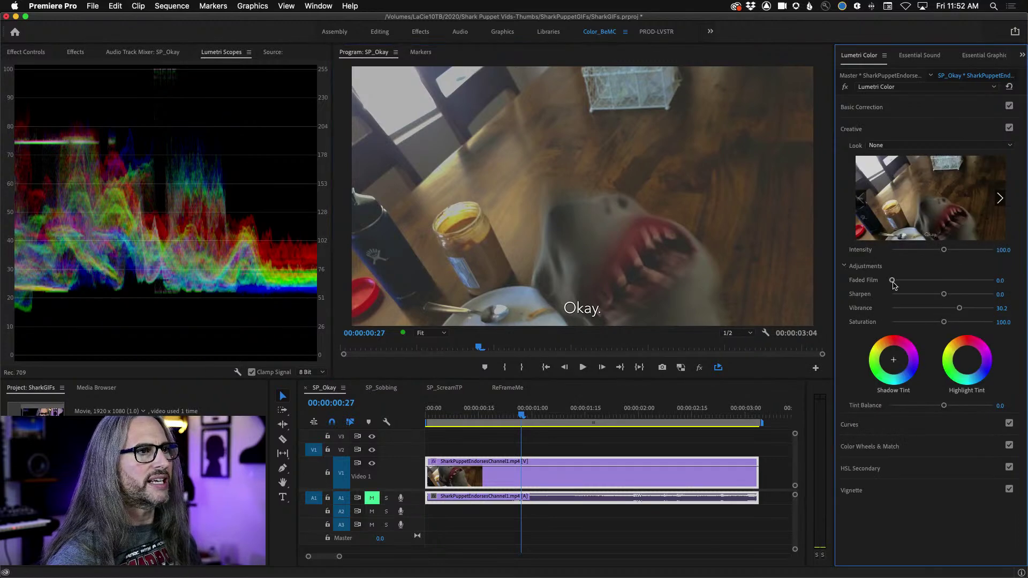
pyautogui.moveTo(893, 285); pyautogui.dragTo(923, 284)
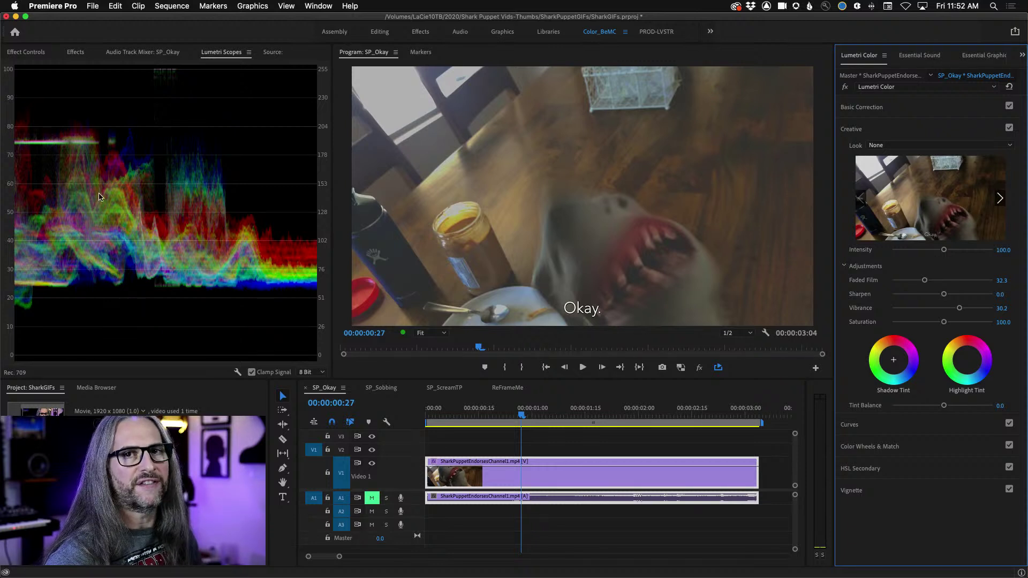
pyautogui.click(324, 392)
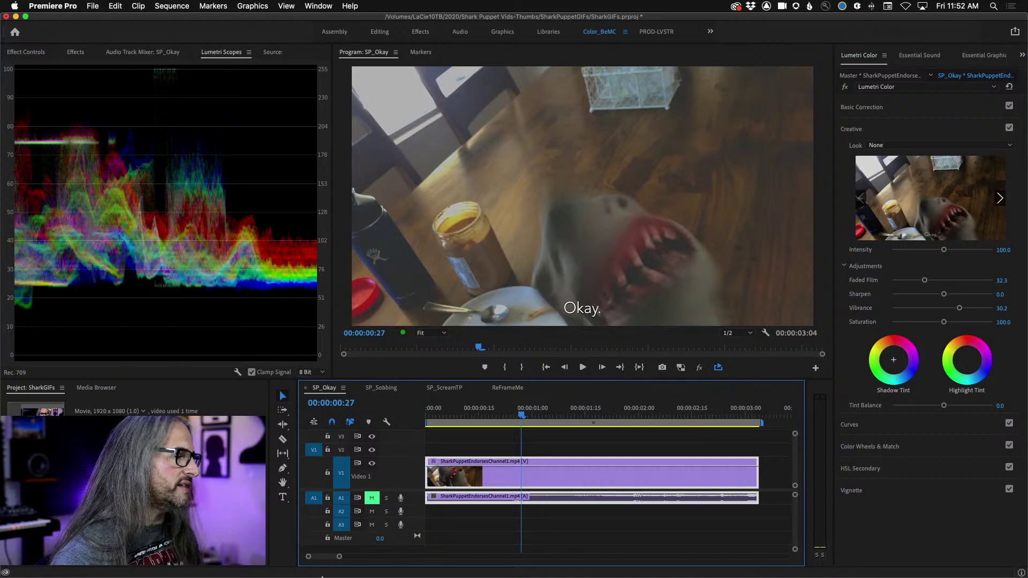
pyautogui.moveTo(300, 577)
pyautogui.click(162, 570)
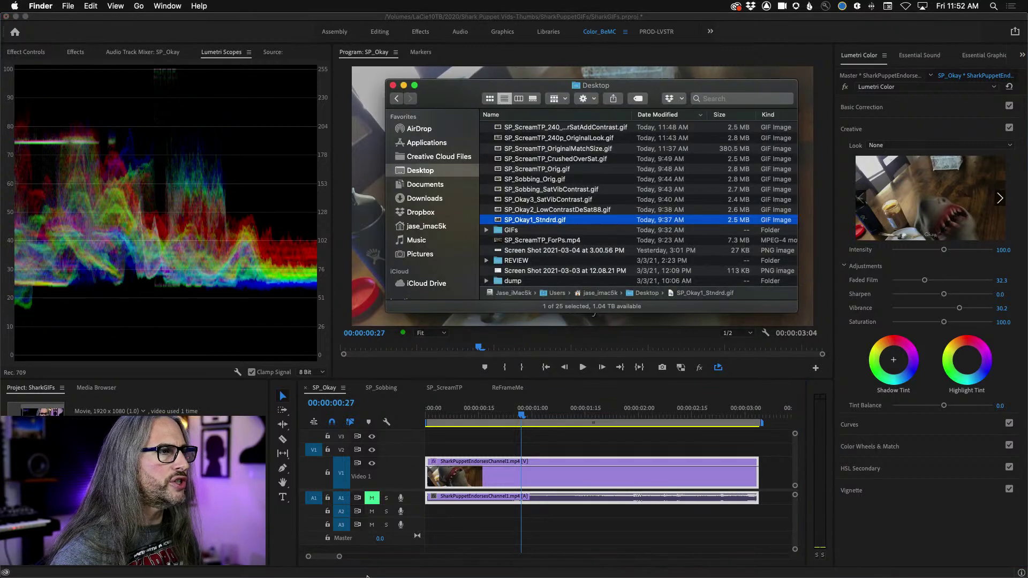
pyautogui.click(377, 397)
pyautogui.click(92, 5)
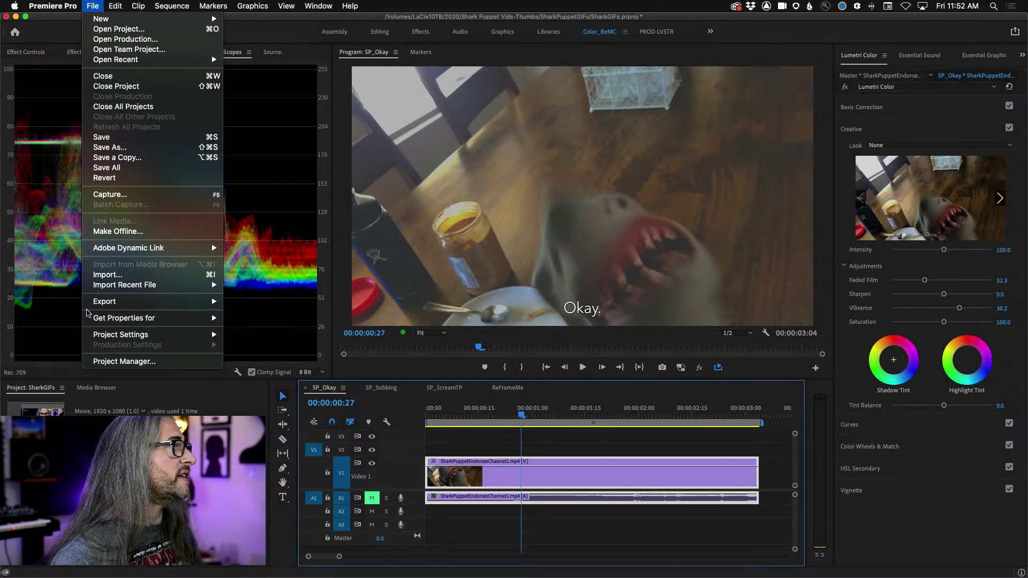
pyautogui.moveTo(145, 299)
pyautogui.click(247, 301)
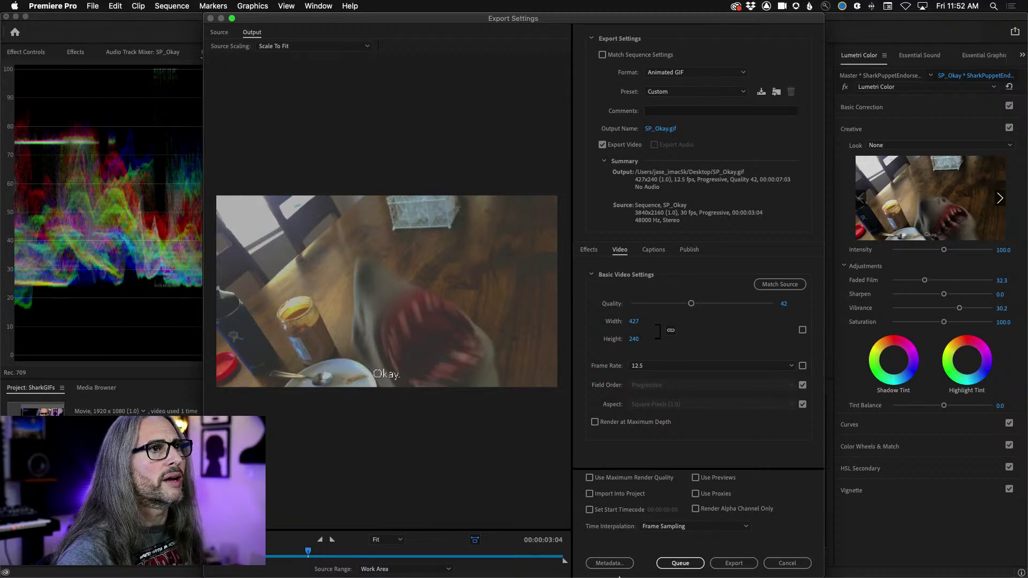
pyautogui.click(748, 564)
# Step: Reset the SP_Okay clip's Basic Correction Saturation to 100.0
pyautogui.click(885, 130)
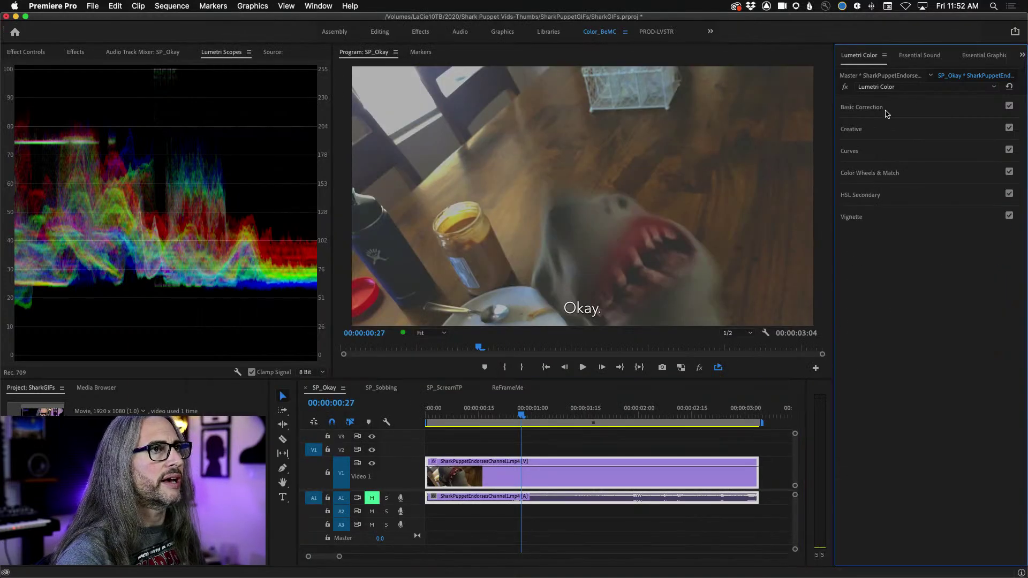
pyautogui.click(886, 110)
pyautogui.doubleClick(961, 310)
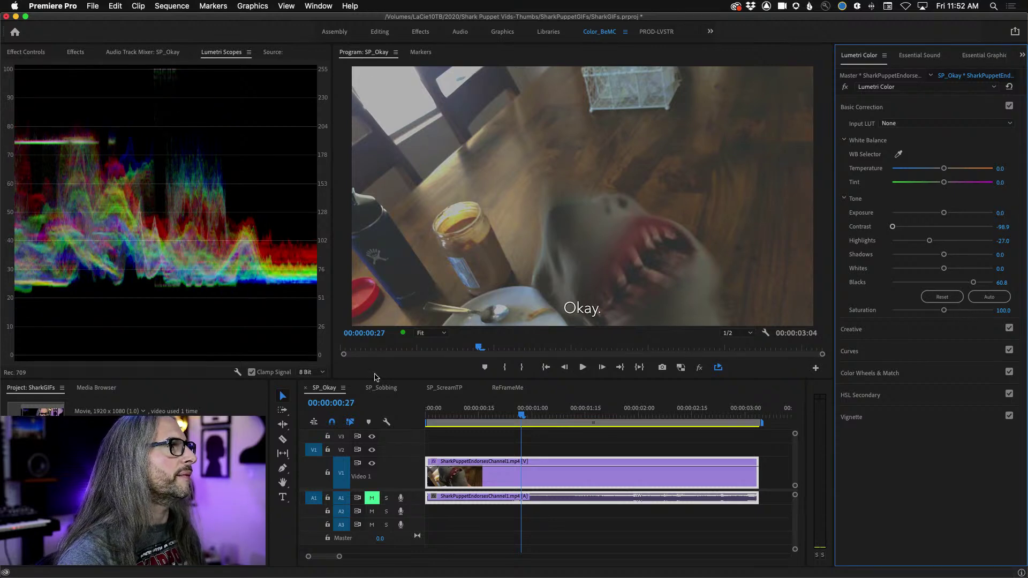
# Step: Export the SP_Okay sequence to the Desktop as a 427x240 Animated GIF named SP_Okay_DeSatDeContrastFilm.gif
pyautogui.click(330, 388)
pyautogui.click(93, 6)
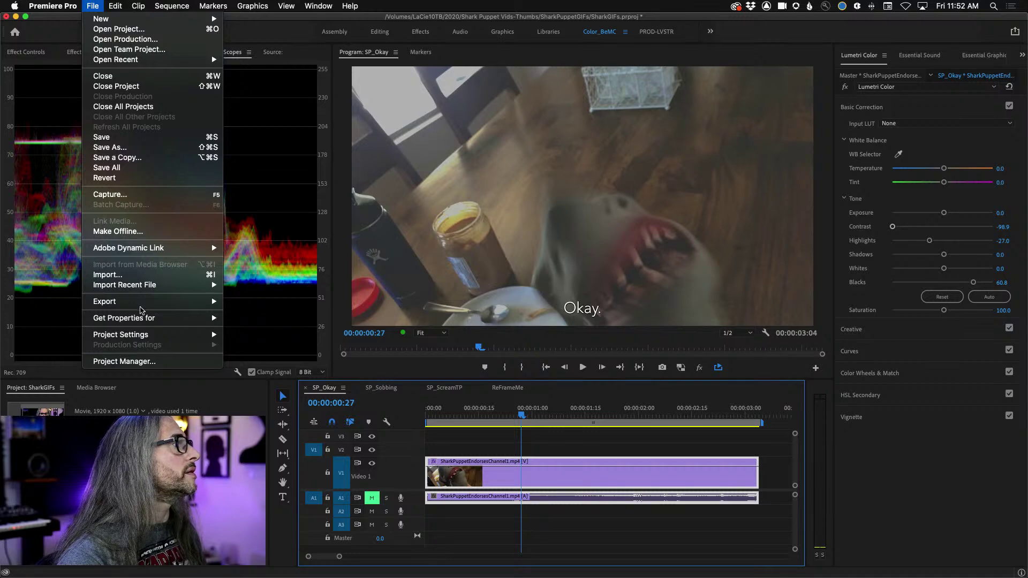
pyautogui.moveTo(107, 302)
pyautogui.click(257, 302)
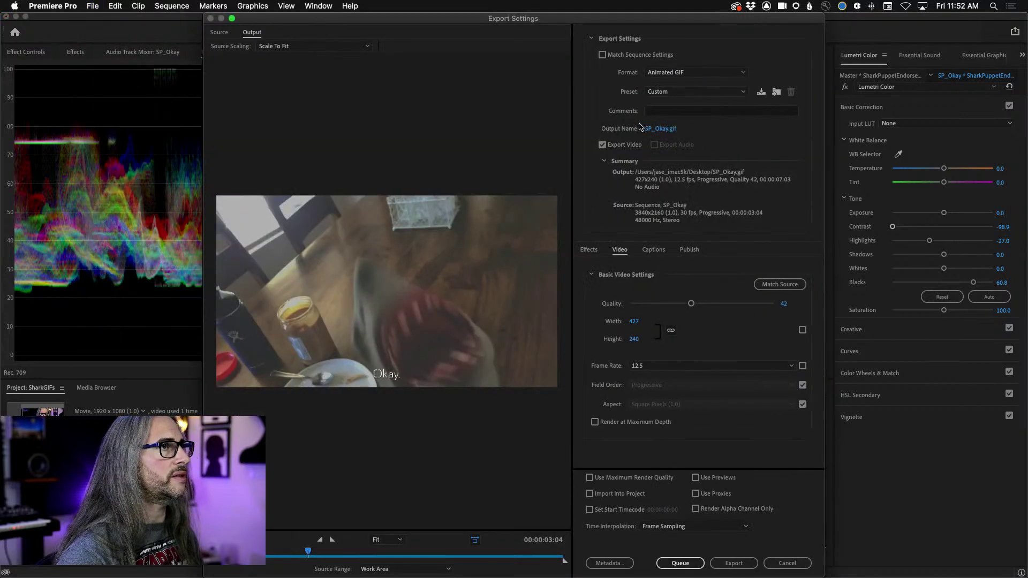
pyautogui.click(670, 131)
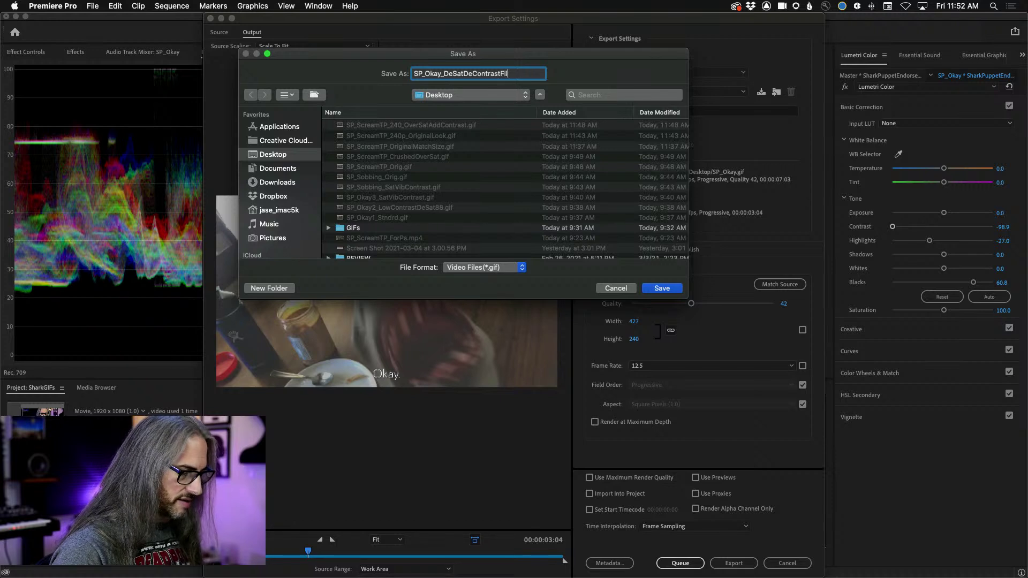
pyautogui.click(658, 290)
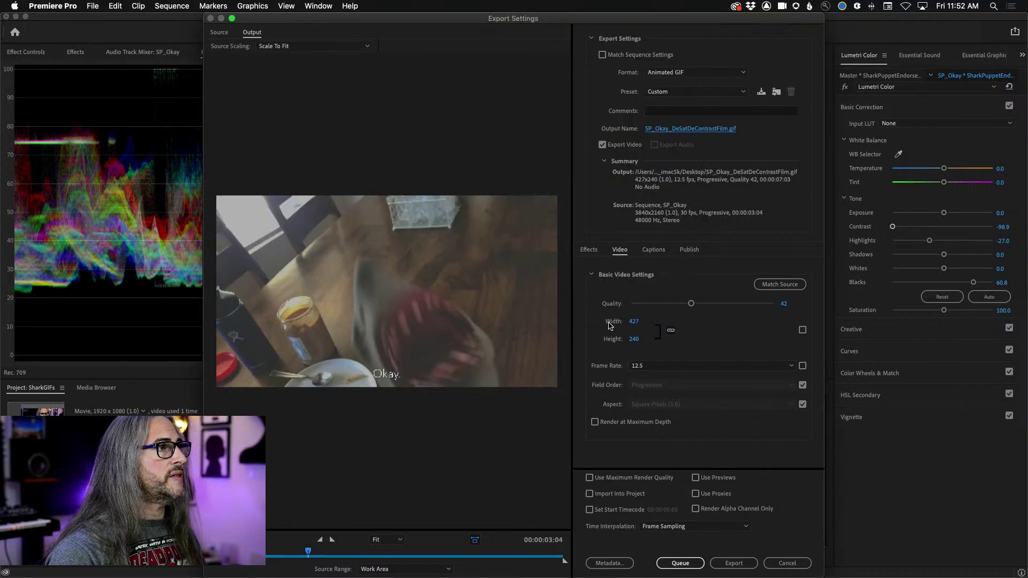
pyautogui.click(733, 563)
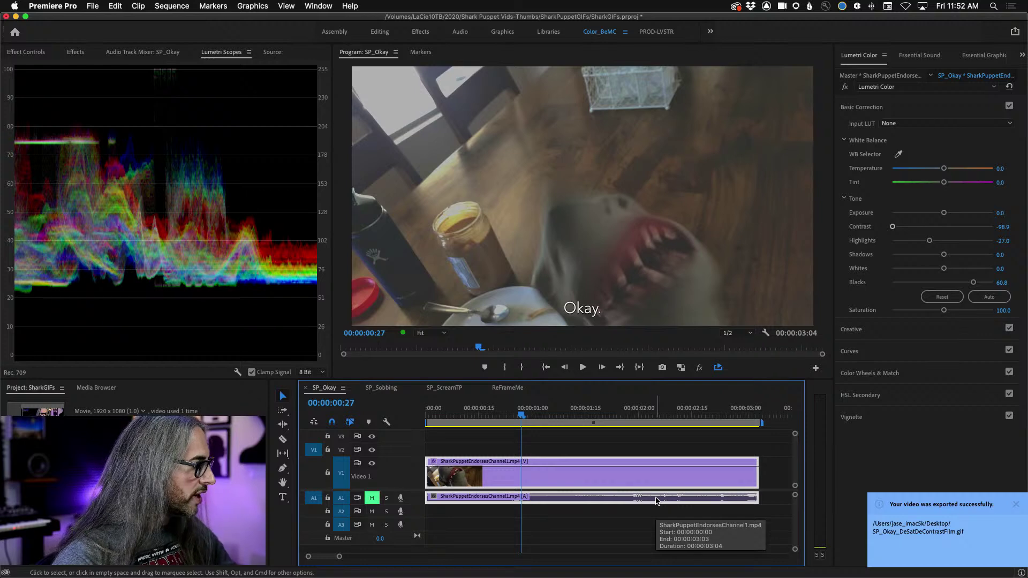
# Step: Switch to Finder with other apps hidden, compare the file info of SP_Okay1_Stndrd.gif and SP_Okay_DeSatDeContrastFilm.gif, and close both Info windows
pyautogui.press('super+Tab')
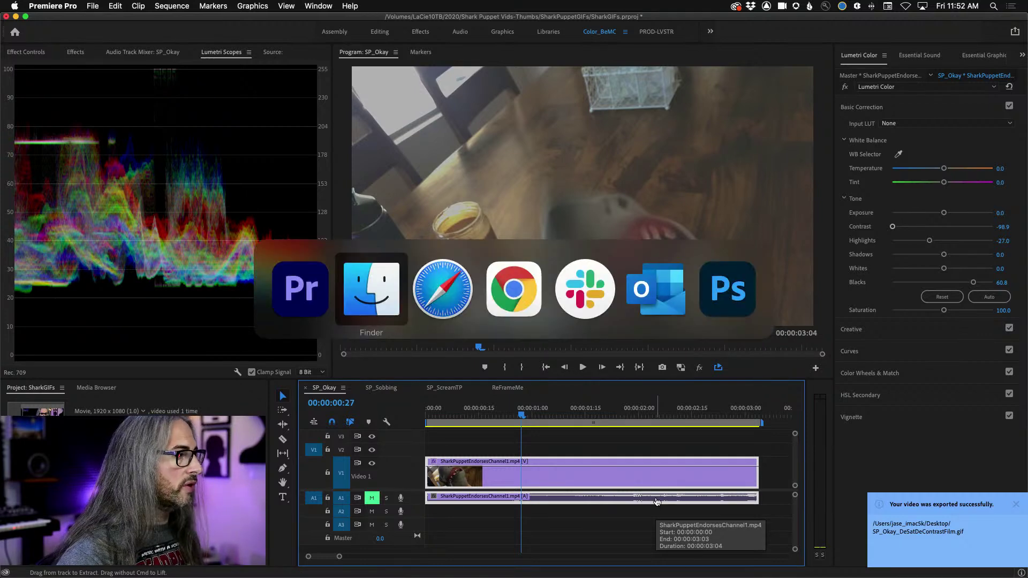
pyautogui.press('alt+super+h')
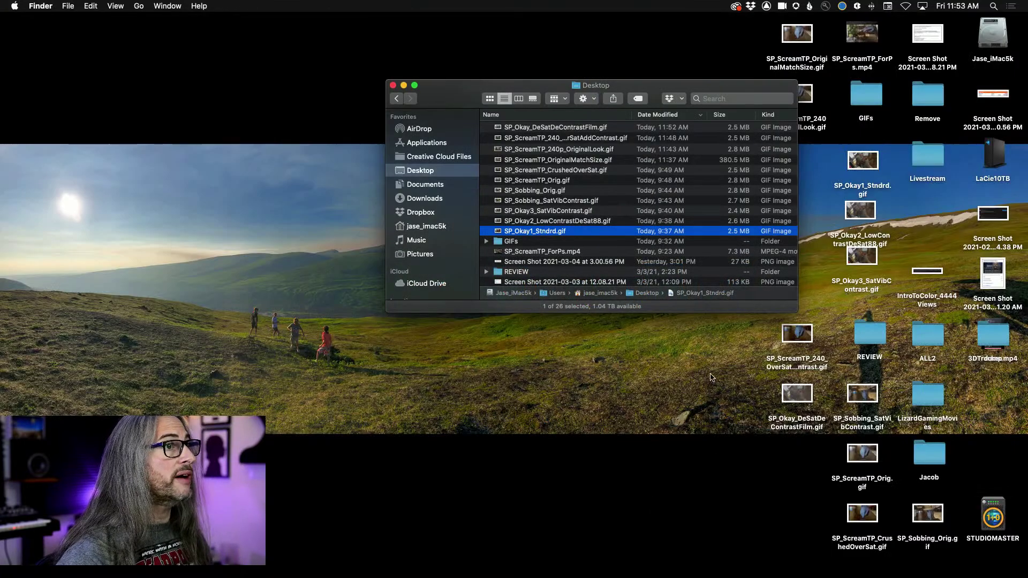
pyautogui.scroll(2, 618, 171)
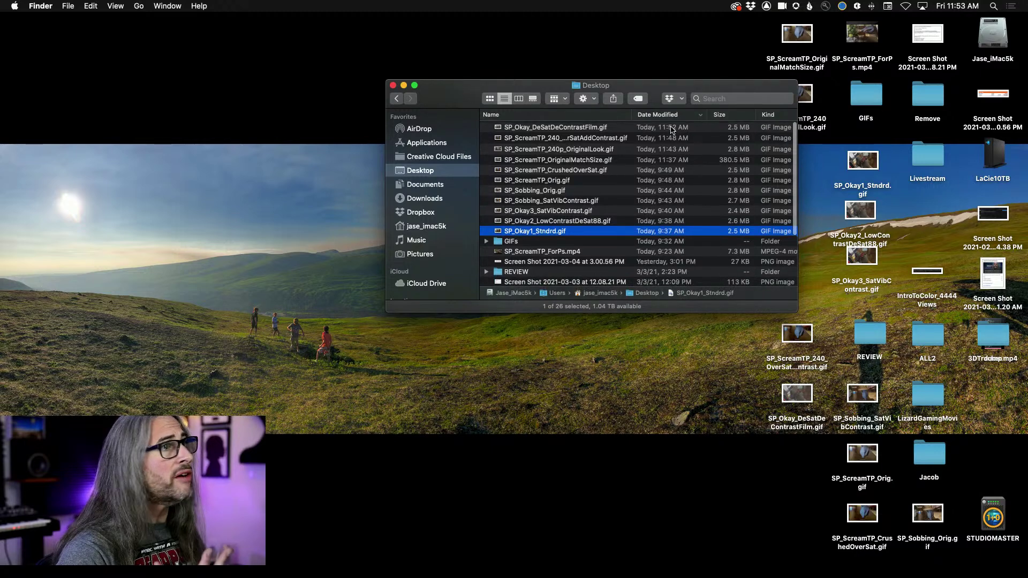
pyautogui.press('super+i')
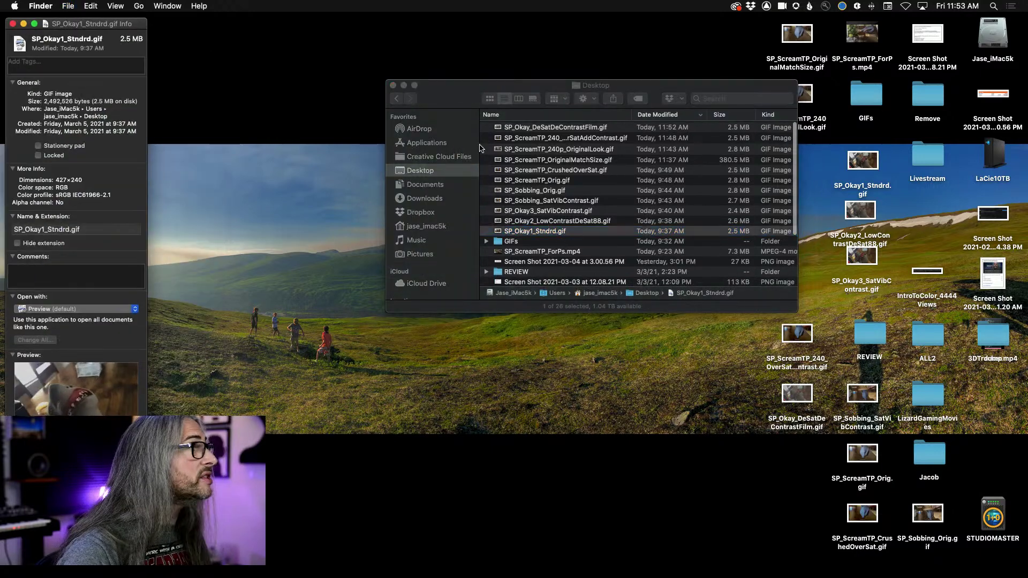
pyautogui.click(518, 129)
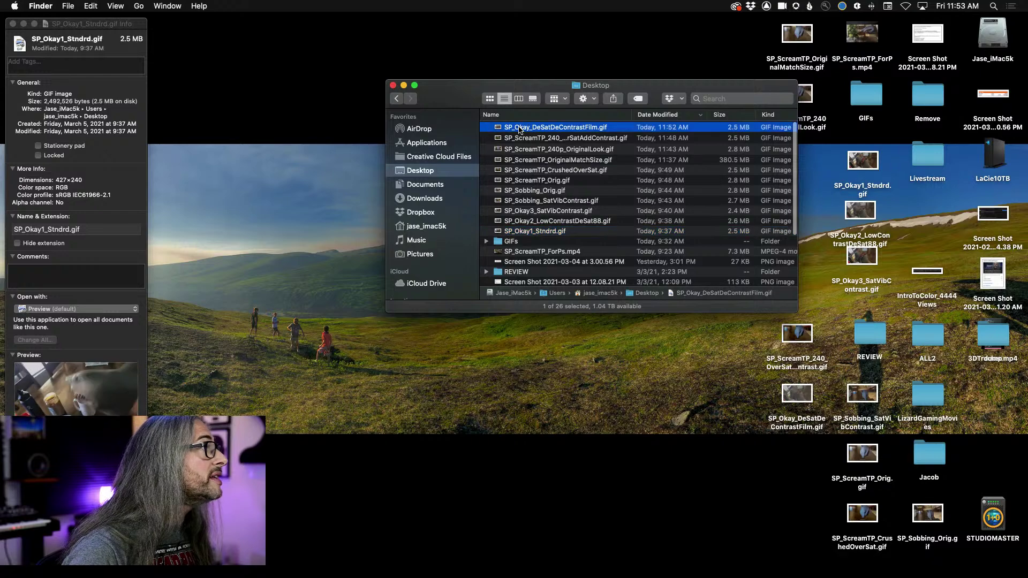
pyautogui.press('super+i')
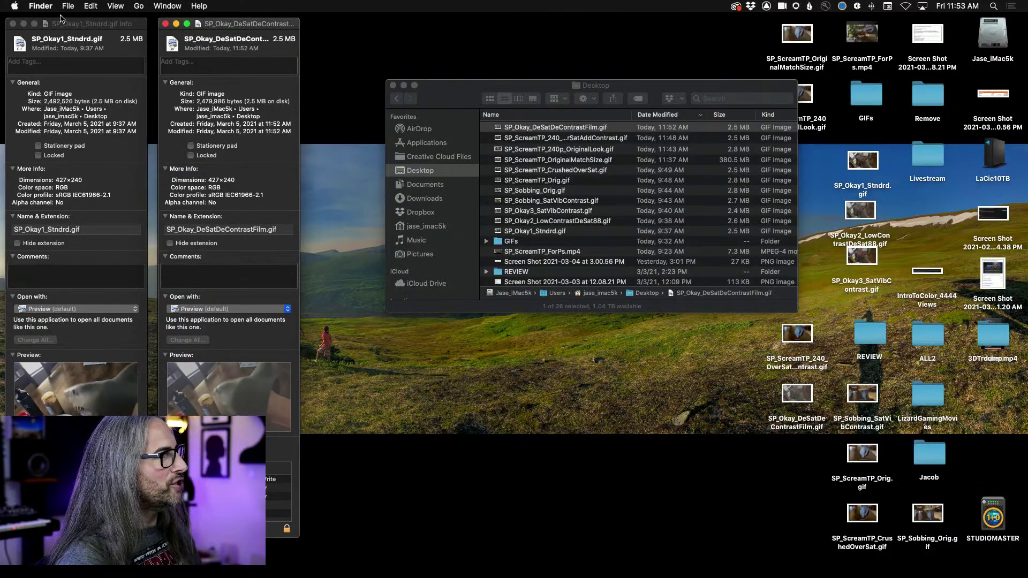
pyautogui.click(167, 25)
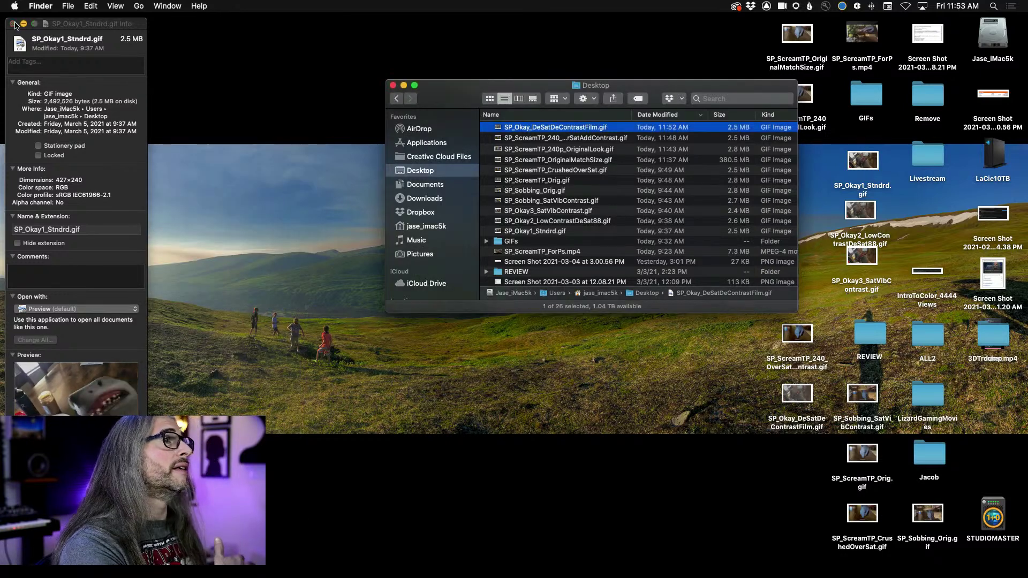
pyautogui.click(14, 24)
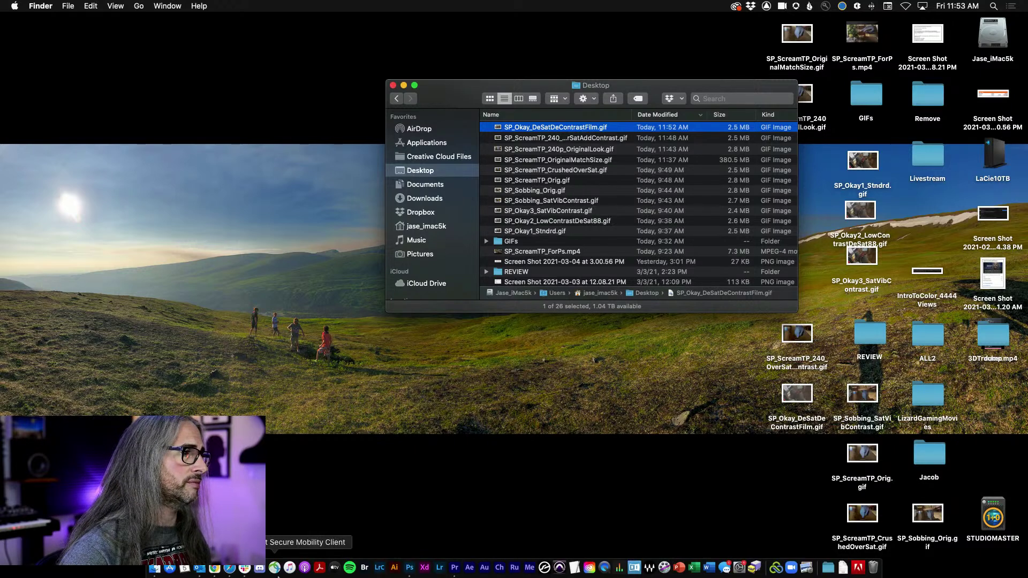
# Step: Switch to Premiere Pro, set the SP_Okay clip's Basic Correction Saturation to 159.8, and reset its Contrast and Faded Film
pyautogui.click(454, 566)
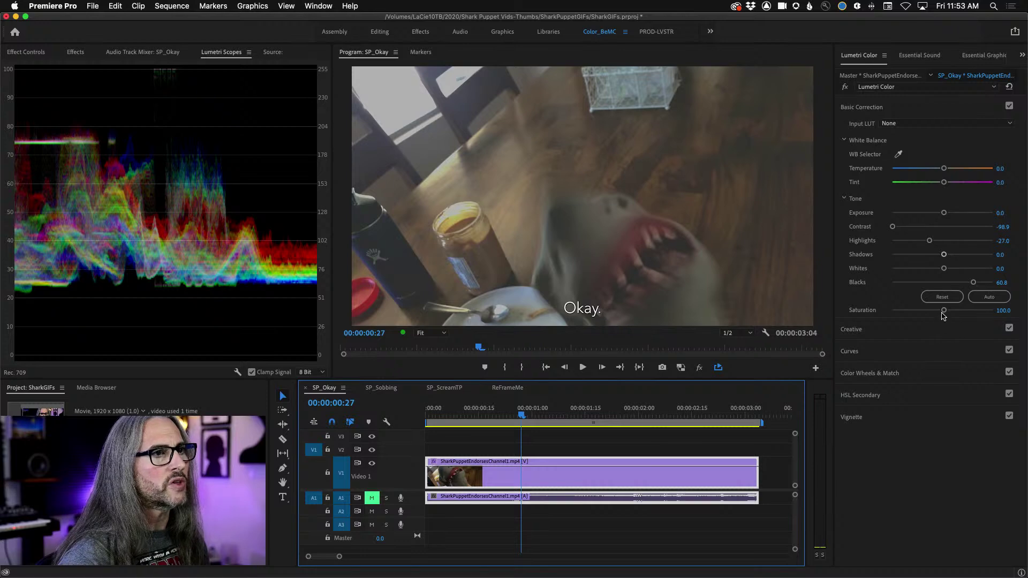
pyautogui.moveTo(942, 313); pyautogui.dragTo(965, 312)
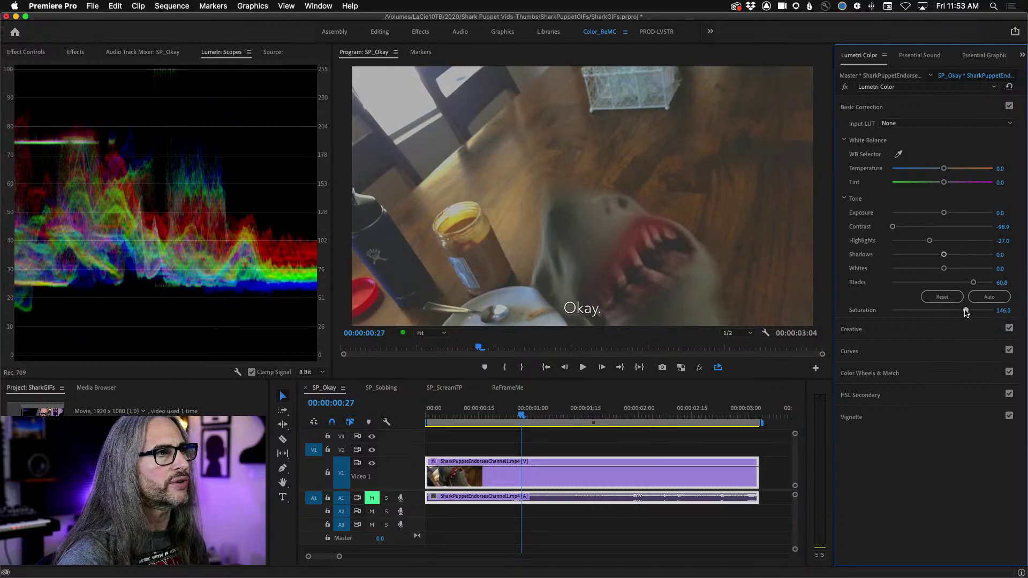
pyautogui.doubleClick(893, 228)
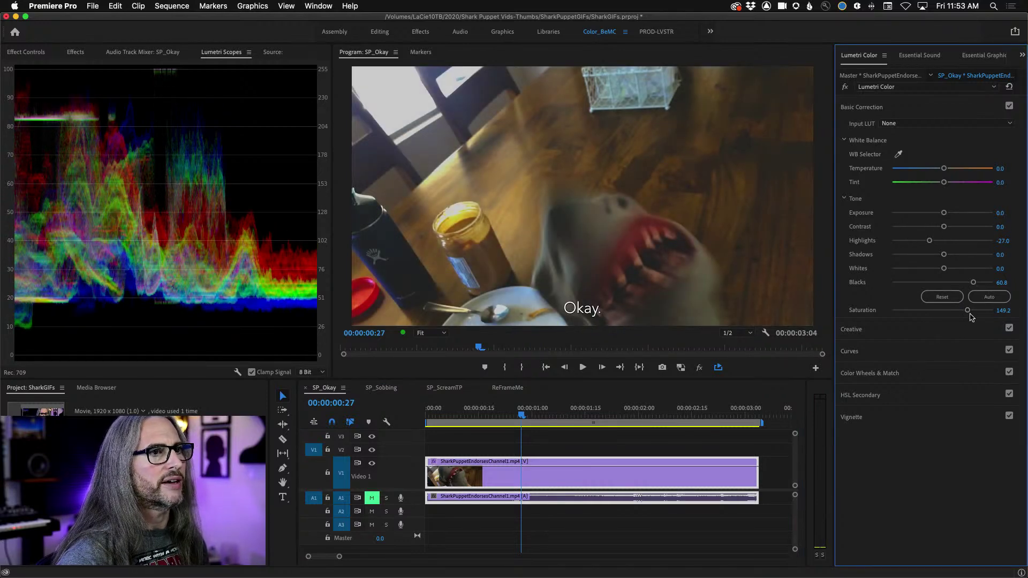
pyautogui.moveTo(968, 312); pyautogui.dragTo(973, 314)
pyautogui.click(937, 329)
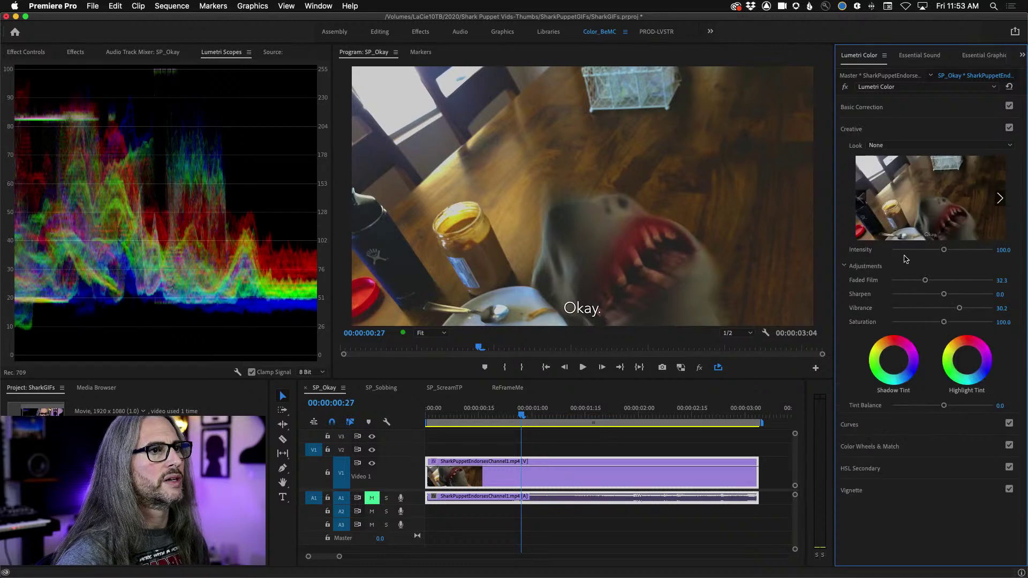
pyautogui.doubleClick(926, 280)
# Step: Set the SP_Okay clip's Blacks to -18.5 and Contrast to -10.1, and compare the image with Lumetri Color off and on
pyautogui.click(939, 111)
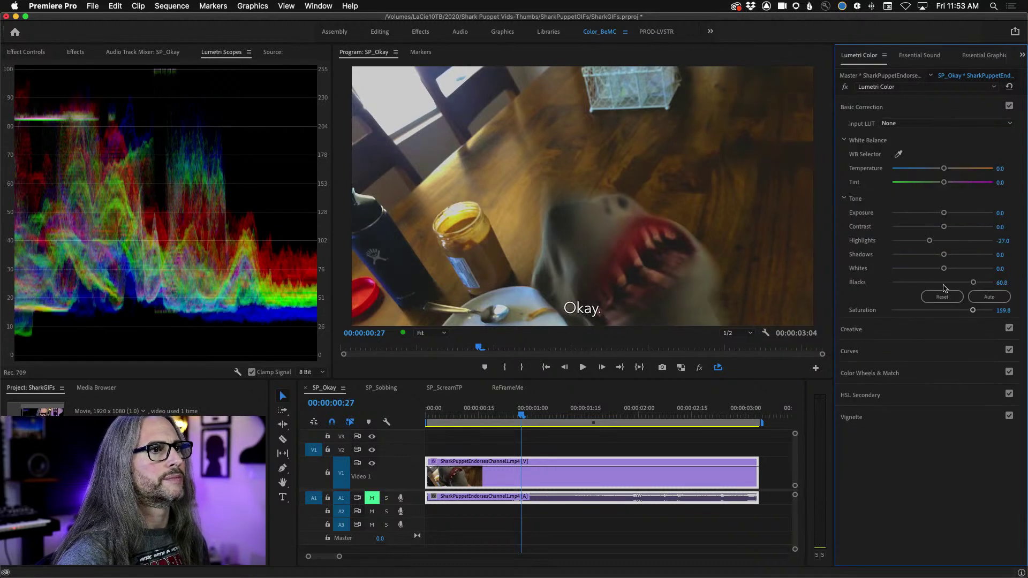
pyautogui.moveTo(972, 284); pyautogui.dragTo(934, 283)
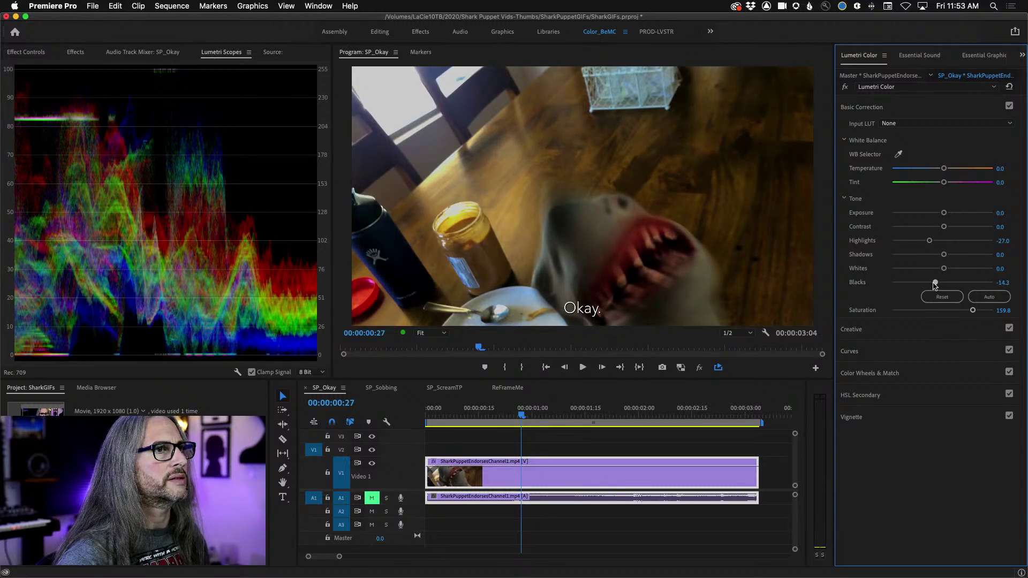
pyautogui.moveTo(942, 227); pyautogui.dragTo(937, 227)
pyautogui.moveTo(934, 283); pyautogui.dragTo(933, 283)
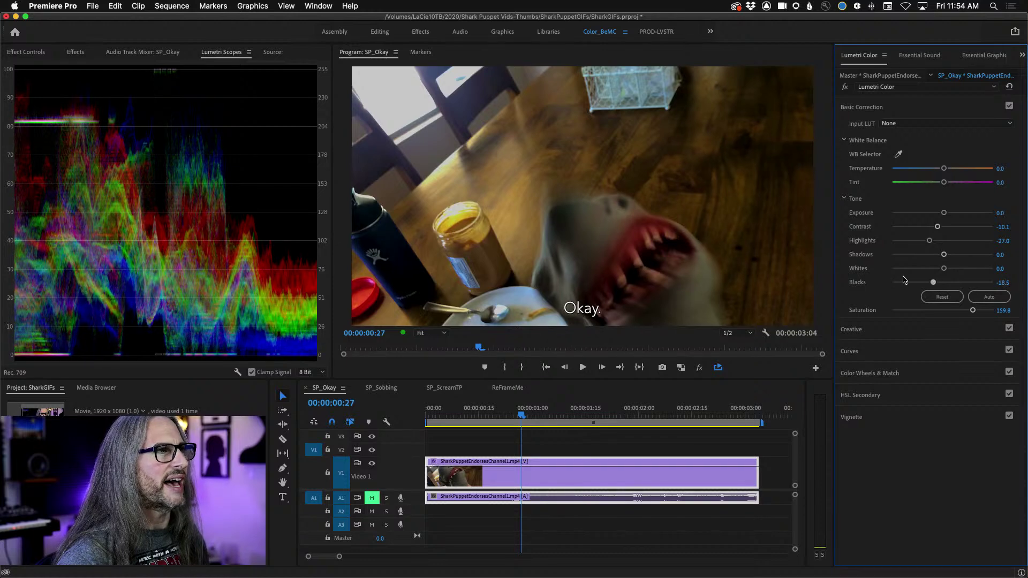
pyautogui.click(845, 88)
pyautogui.click(844, 87)
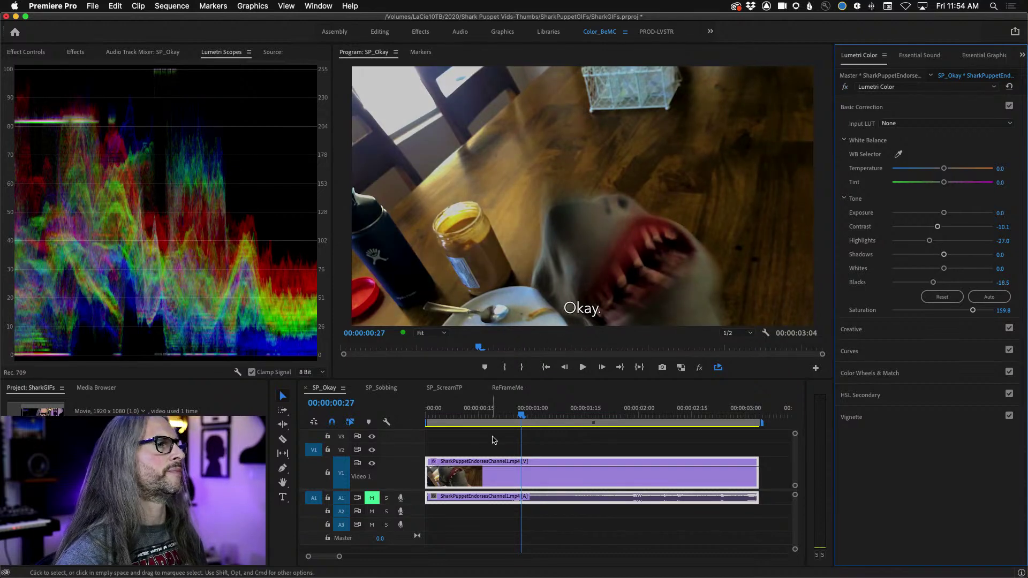
# Step: Export the SP_Okay sequence to the Desktop as a 427x240 Animated GIF named SP_Okay_OverSatOverC.gif
pyautogui.moveTo(524, 413); pyautogui.dragTo(468, 412)
pyautogui.click(93, 6)
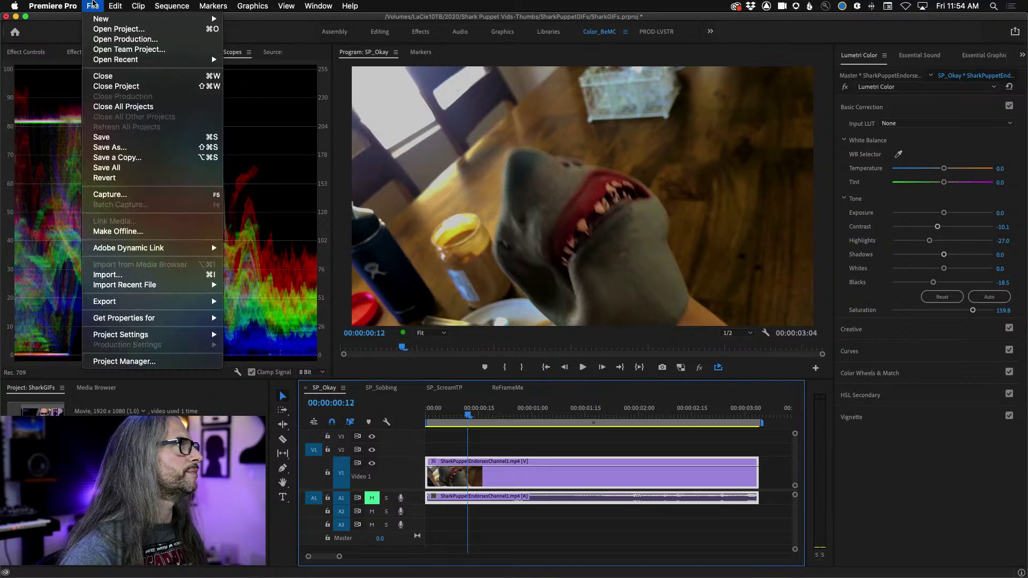
pyautogui.moveTo(160, 302)
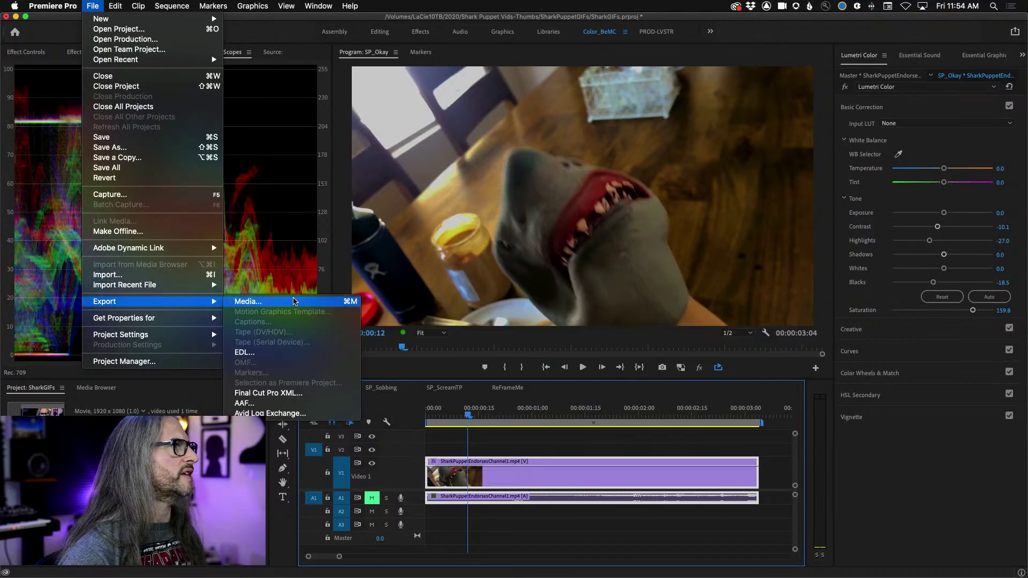
pyautogui.click(291, 299)
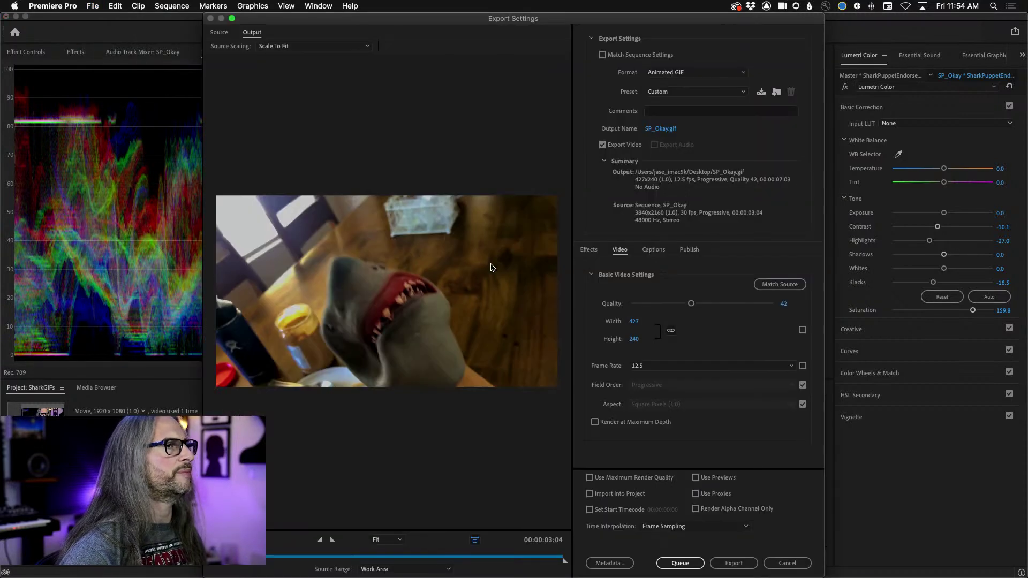
pyautogui.click(649, 129)
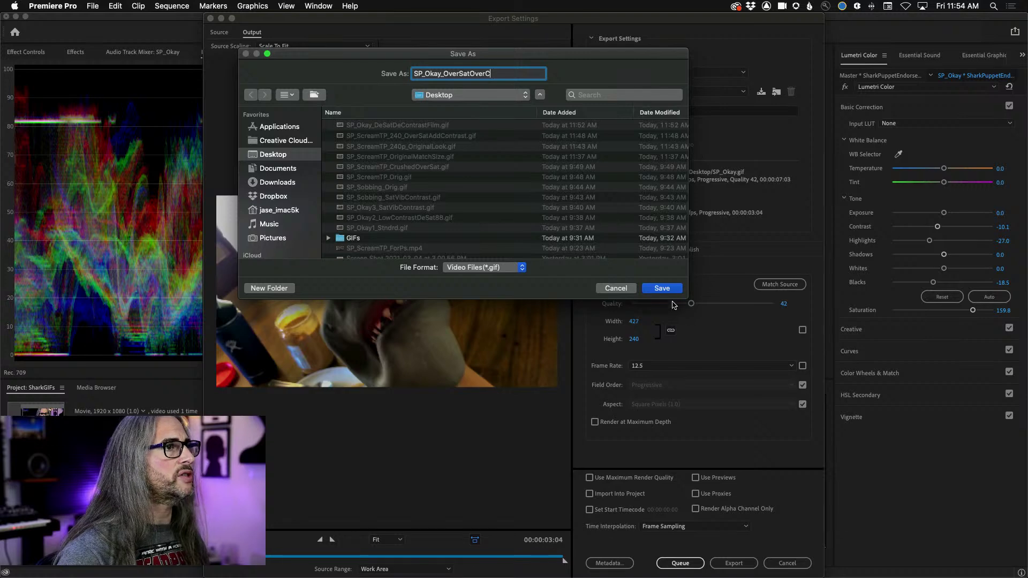
pyautogui.click(663, 288)
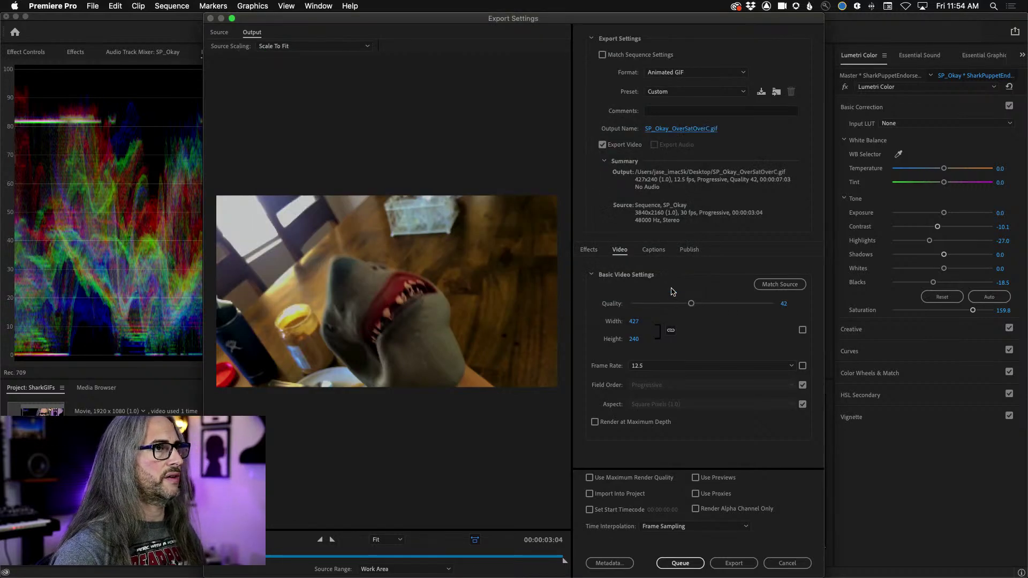
pyautogui.click(738, 563)
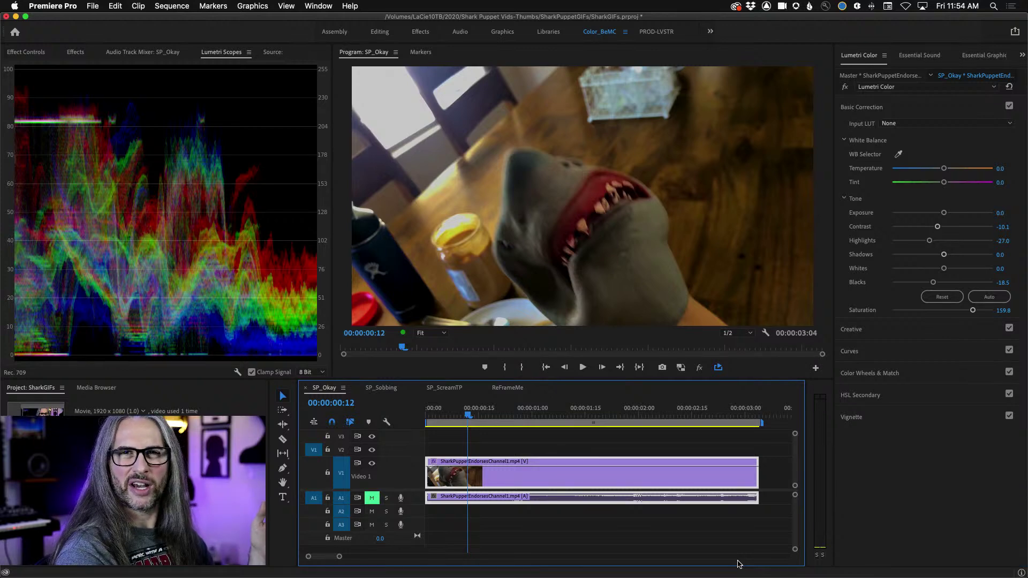
# Step: Switch to Finder and compare the listed sizes of SP_Okay_OverSatOverC.gif, SP_Okay3_SatVibContrast.gif and SP_Okay1_Stndrd.gif
pyautogui.press('super+Tab')
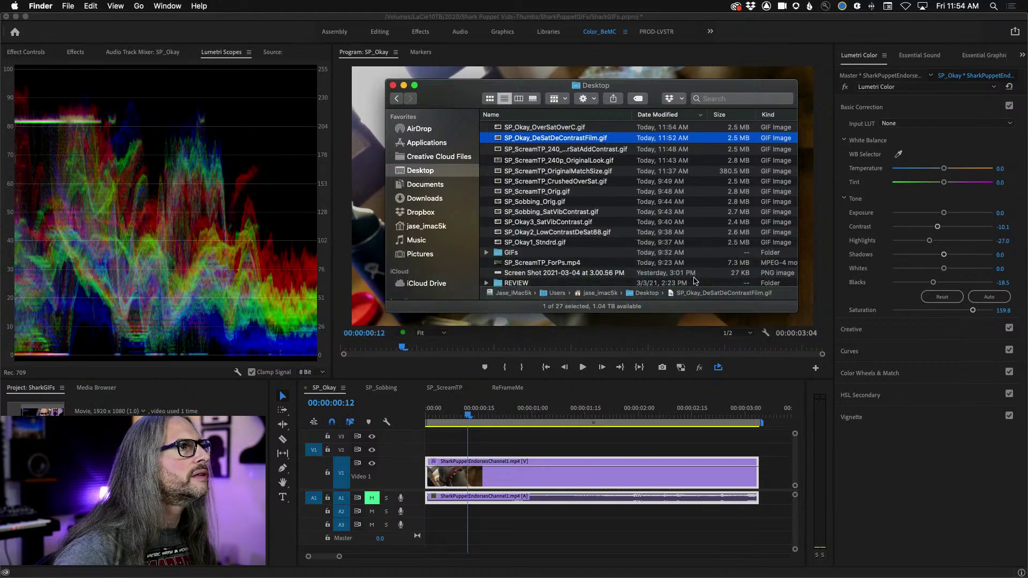
pyautogui.press('Up')
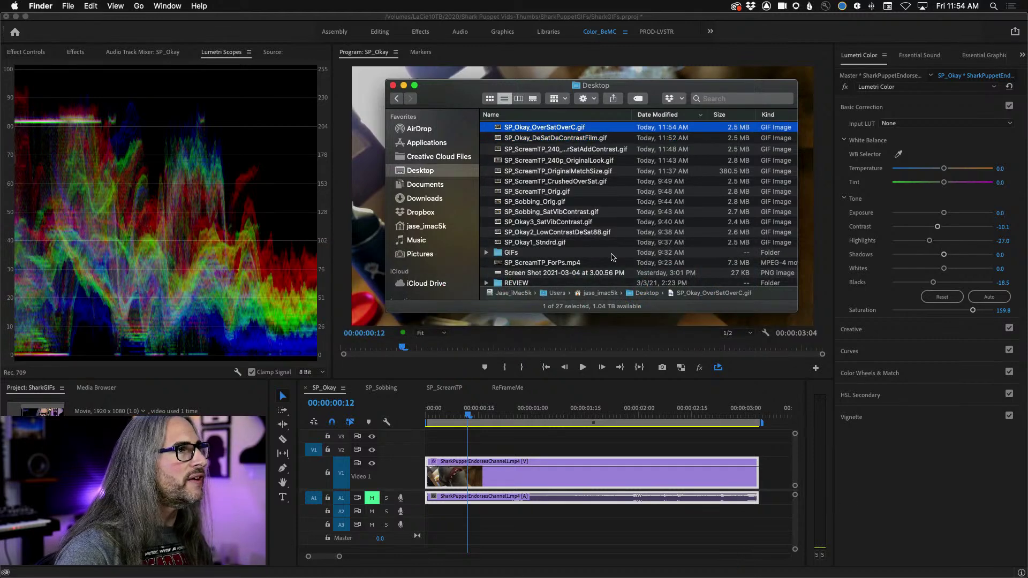
pyautogui.click(600, 223)
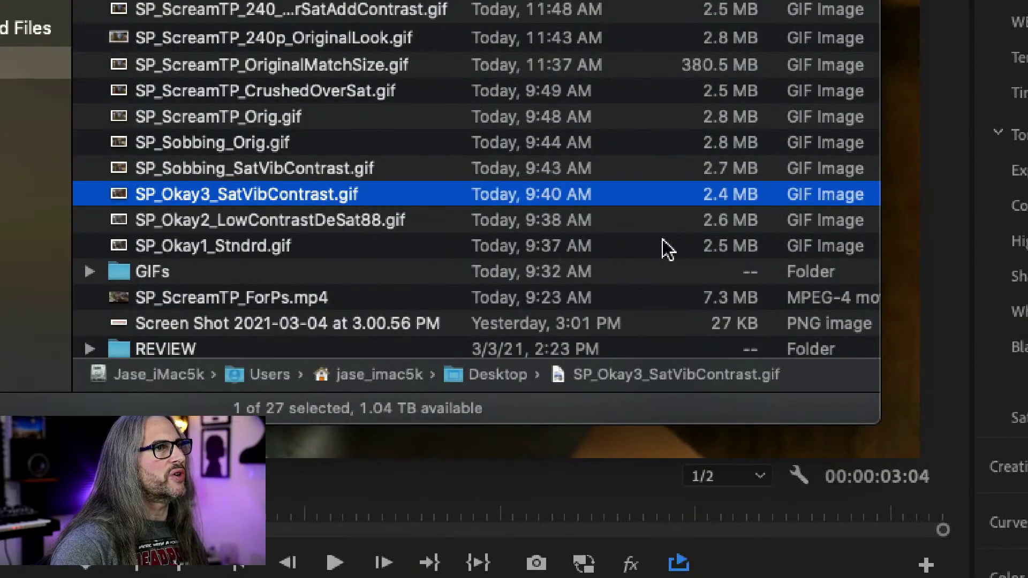
pyautogui.click(278, 250)
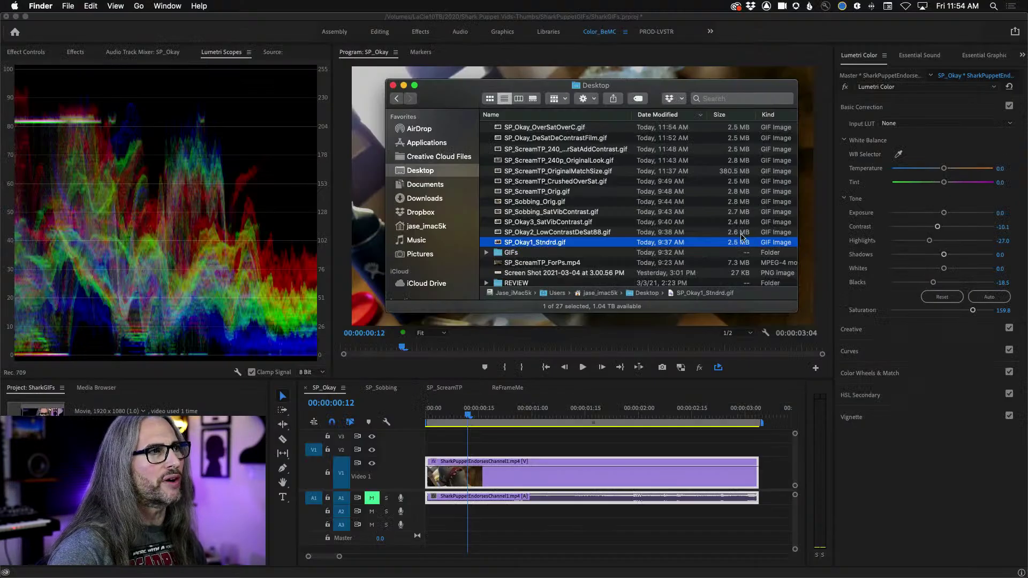
# Step: Compare the file info of SP_Okay_OverSatOverC.gif, SP_Okay_DeSatDeContrastFilm.gif and SP_Okay1_Stndrd.gif, and close the Info and Desktop windows
pyautogui.click(613, 127)
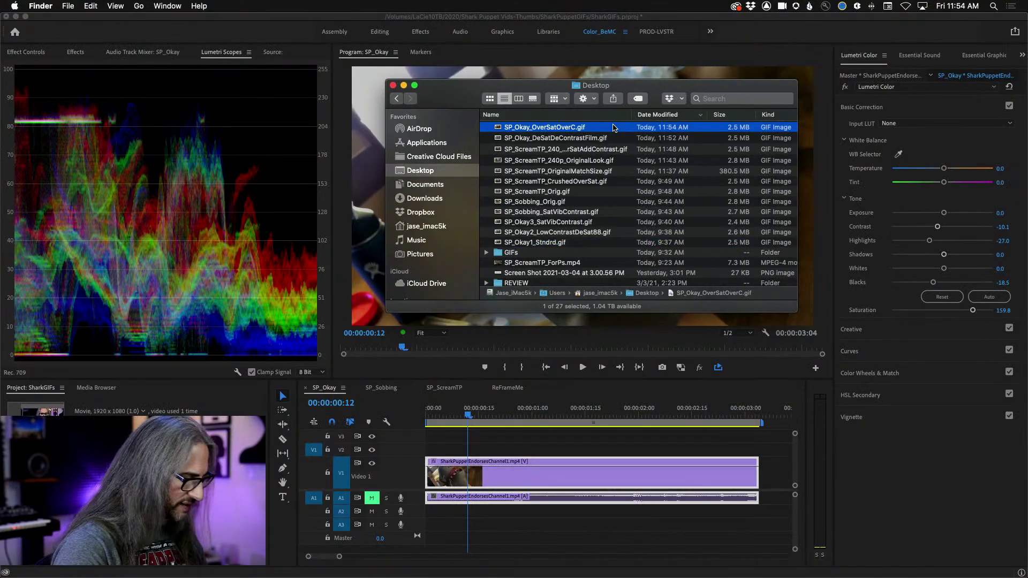
pyautogui.press('super+i')
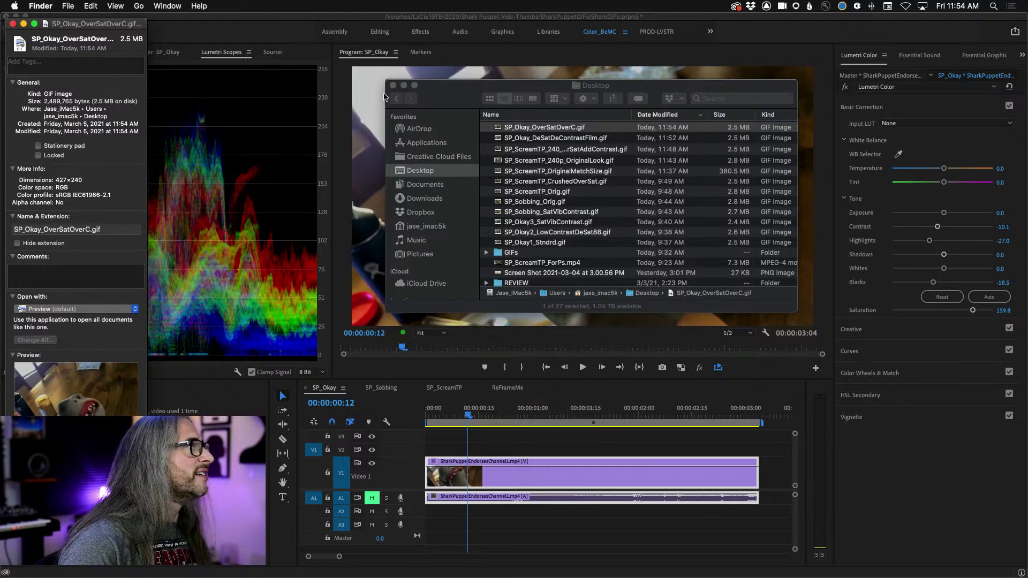
pyautogui.click(580, 140)
pyautogui.click(580, 140)
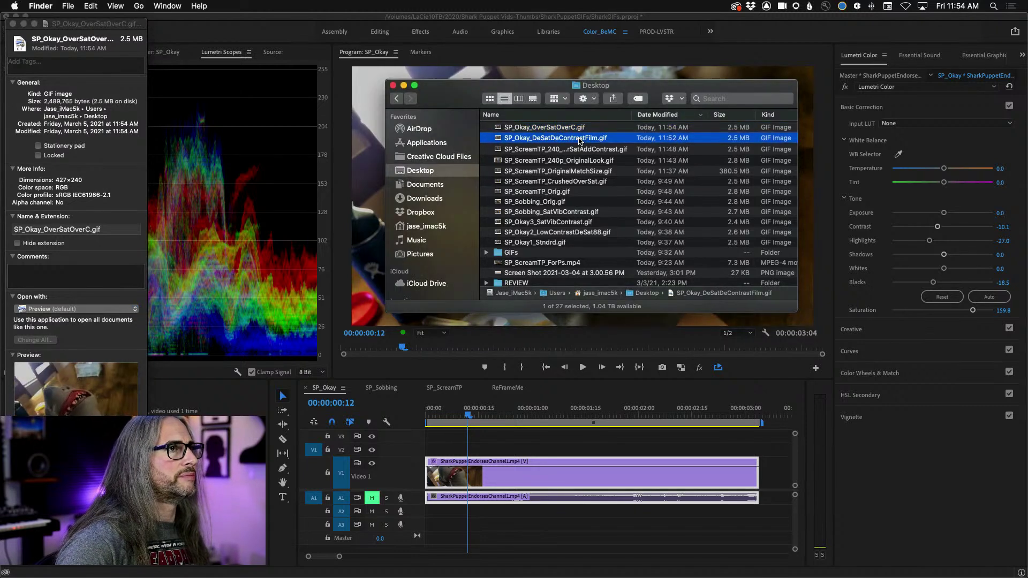
pyautogui.press('super+i')
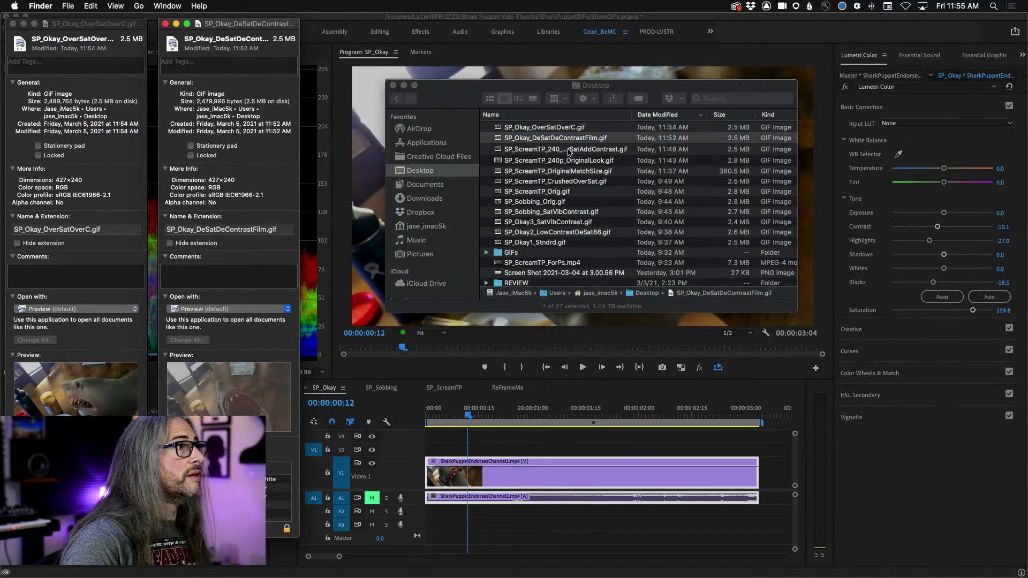
pyautogui.click(565, 151)
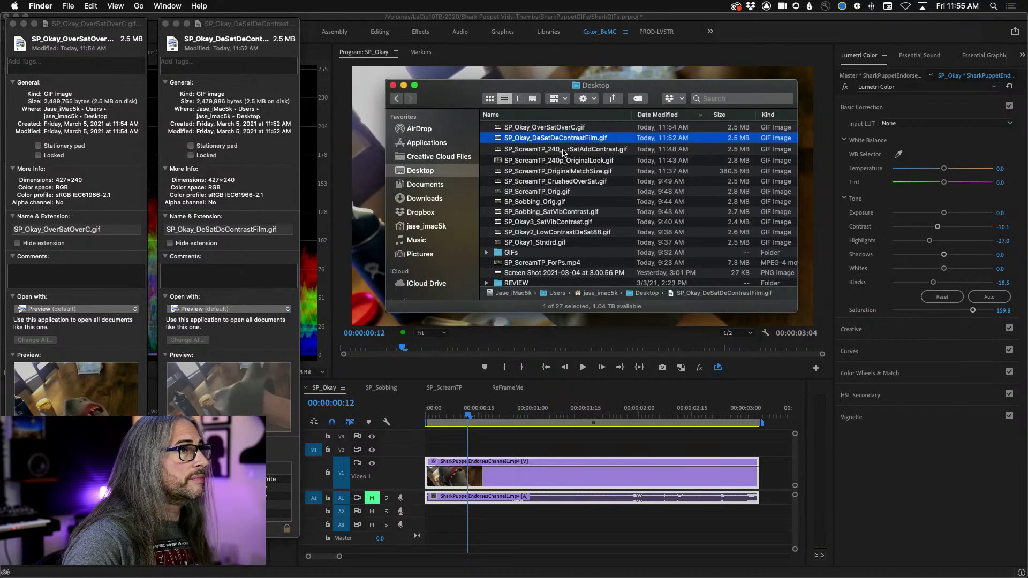
pyautogui.click(565, 151)
pyautogui.click(552, 242)
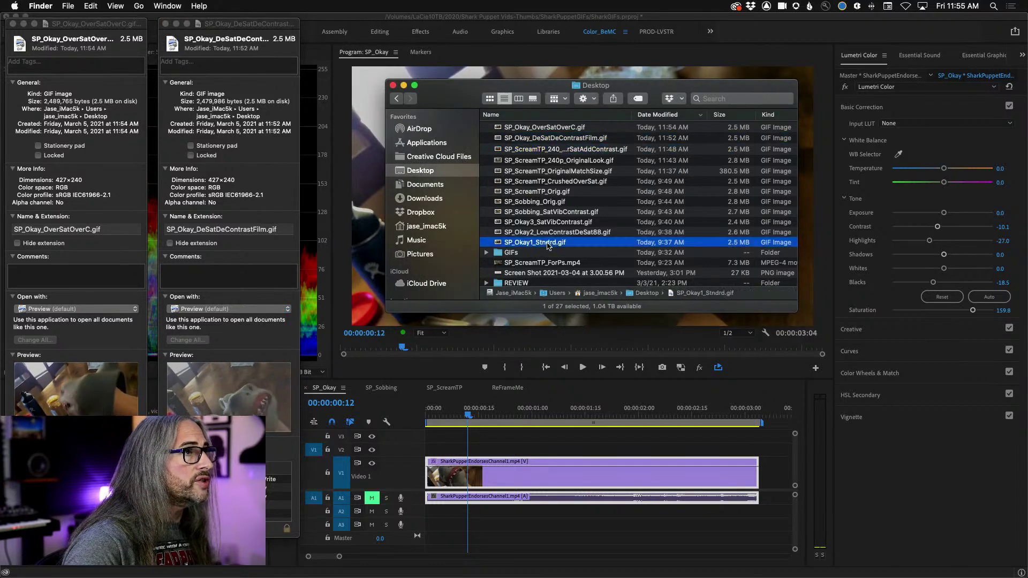
pyautogui.press('super+i')
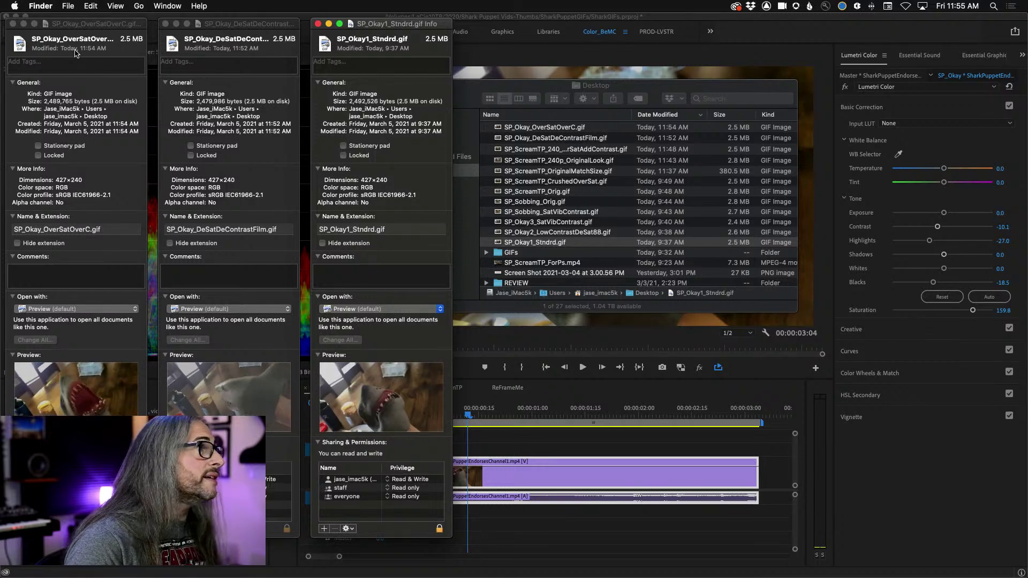
pyautogui.click(166, 24)
pyautogui.click(12, 24)
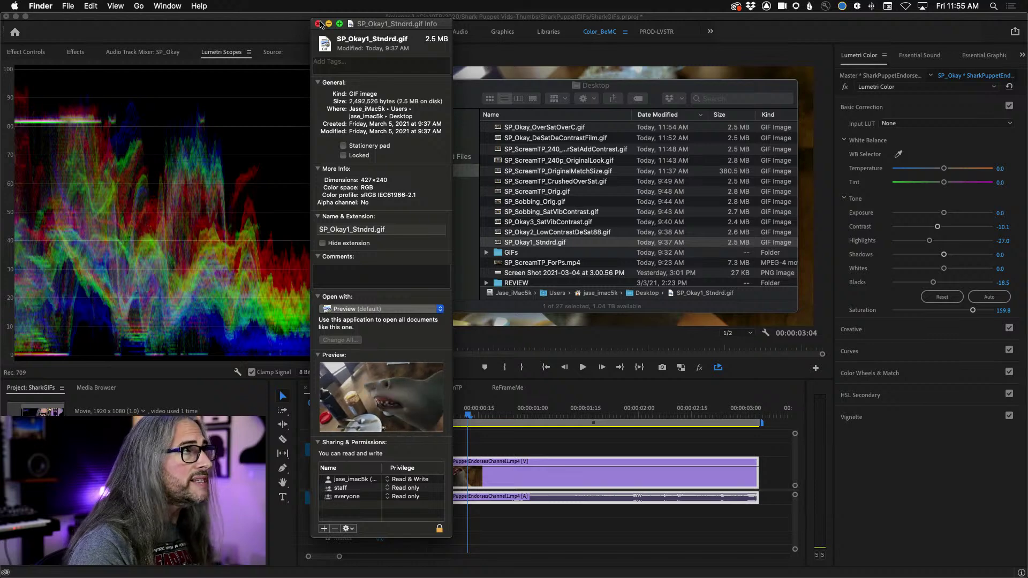
pyautogui.click(317, 23)
pyautogui.click(393, 86)
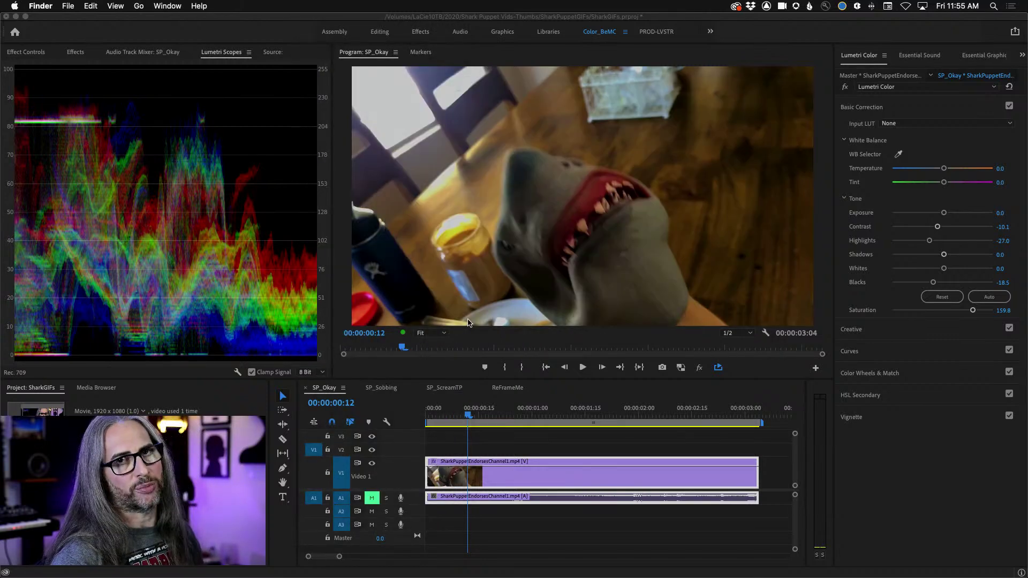
# Step: Switch to Premiere Pro, bring up the ReFrameMe sequence, and play it, stopping at 00:00:02:04
pyautogui.click(503, 393)
pyautogui.click(506, 388)
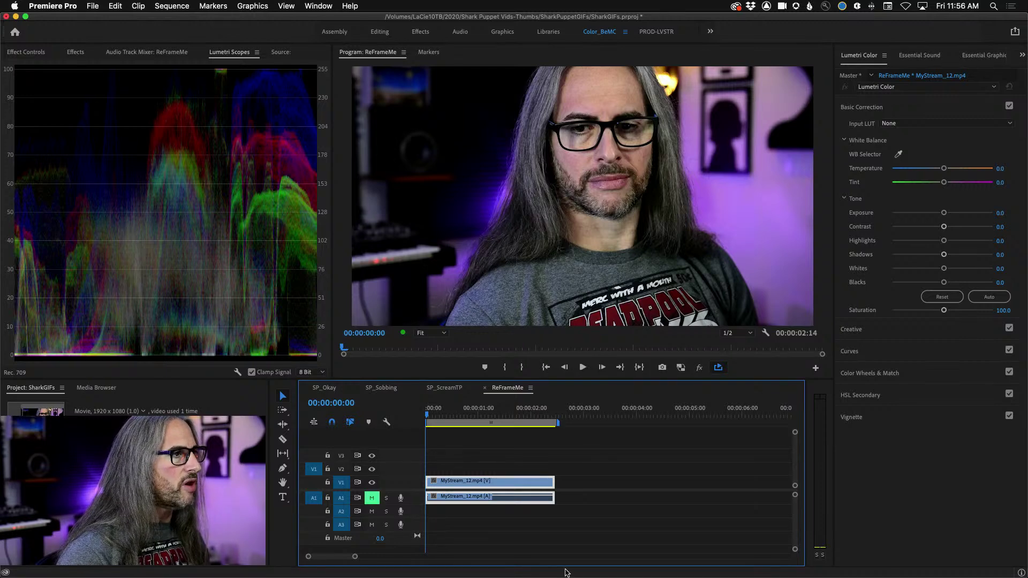
pyautogui.press('space')
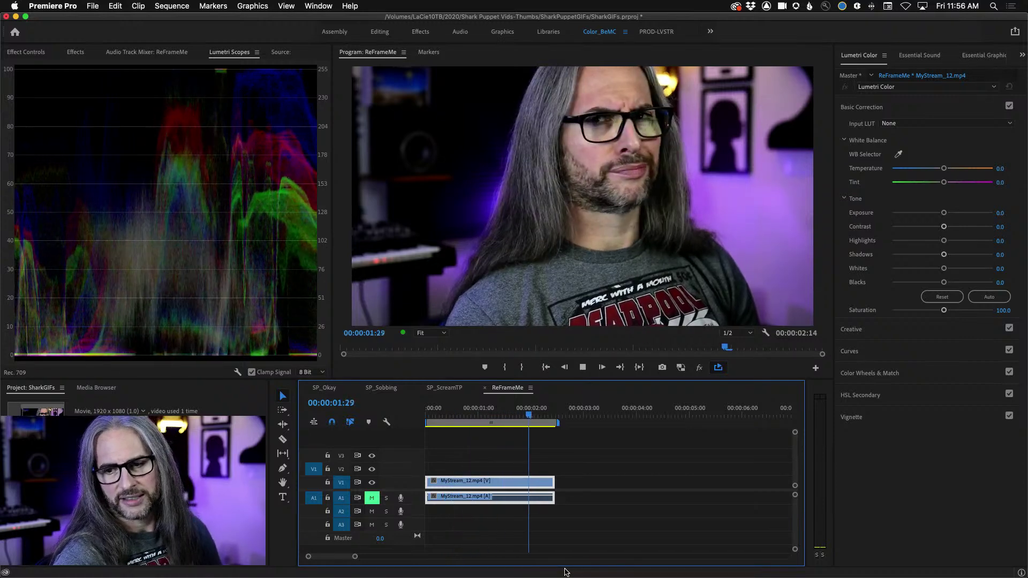
pyautogui.press('space')
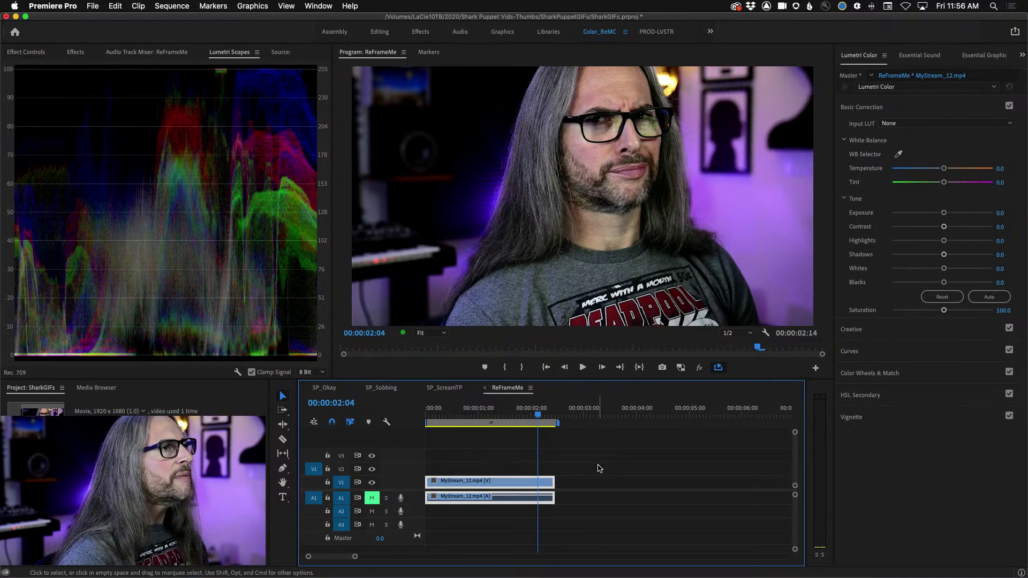
# Step: Set the MyStream_12.mp4 clip's Creative Vibrance to 40.7 and return the playhead to the start of the ReFrameMe sequence
pyautogui.click(916, 328)
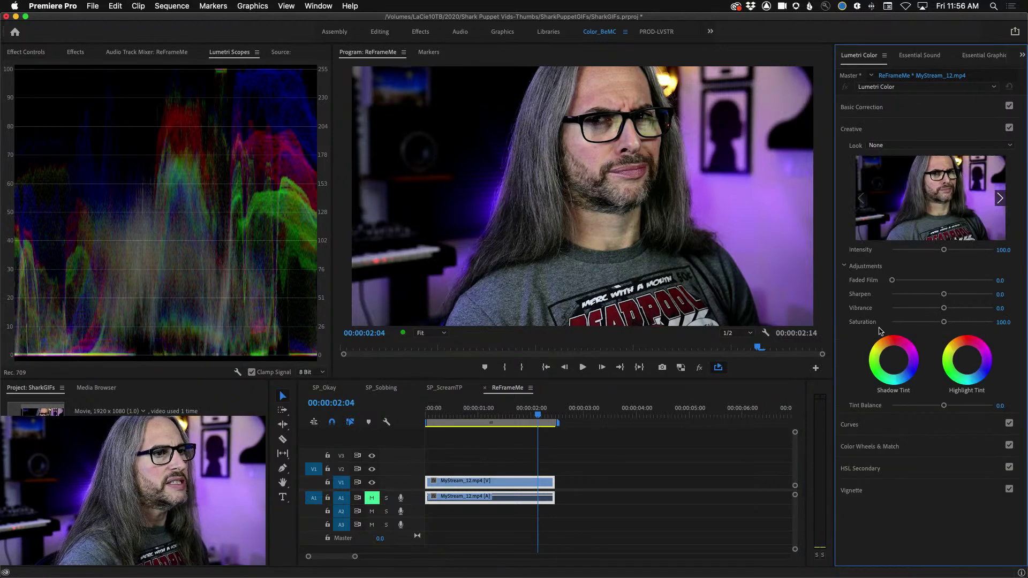
pyautogui.moveTo(945, 309); pyautogui.dragTo(963, 309)
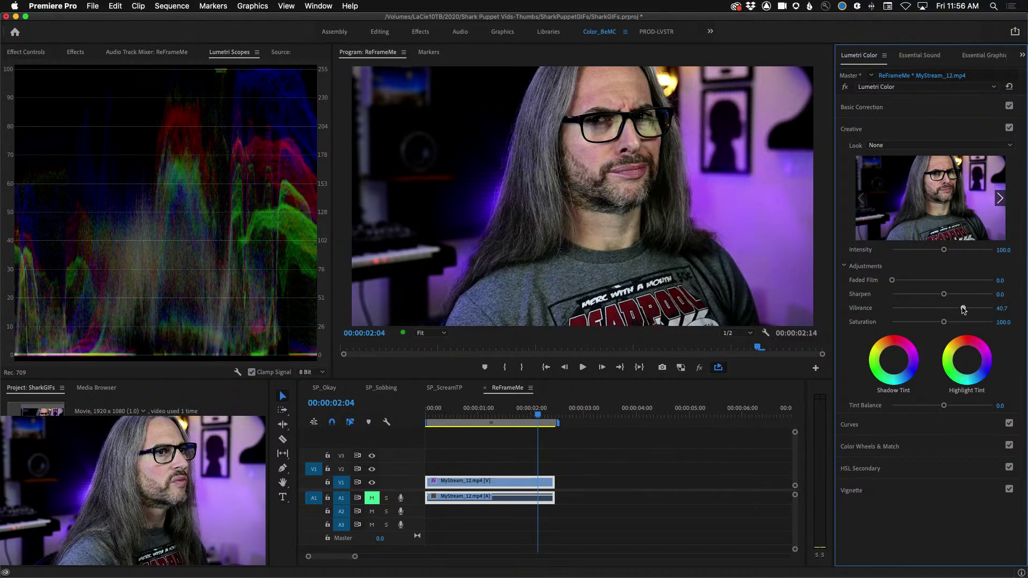
pyautogui.click(848, 129)
pyautogui.click(533, 412)
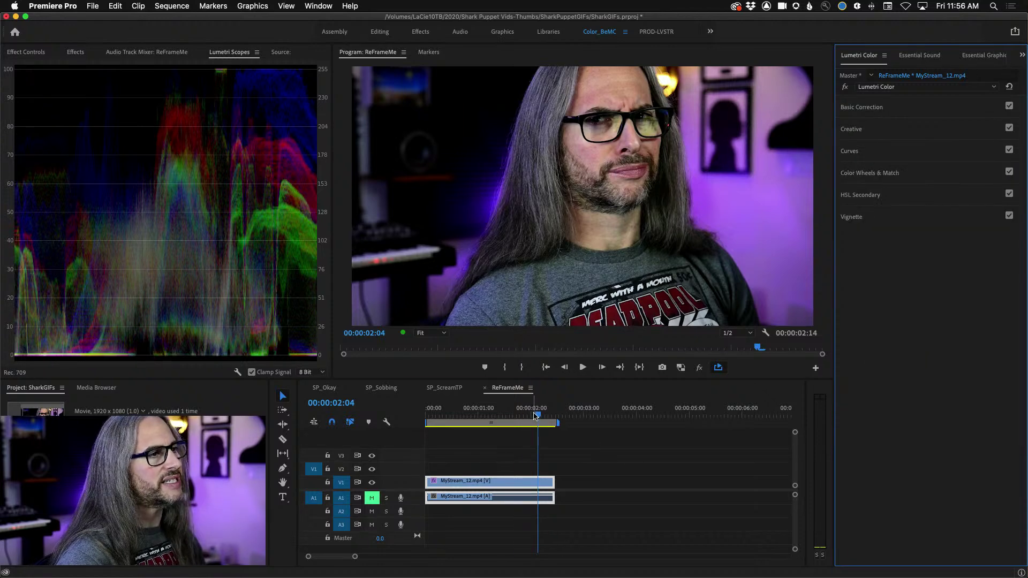
pyautogui.press('Home')
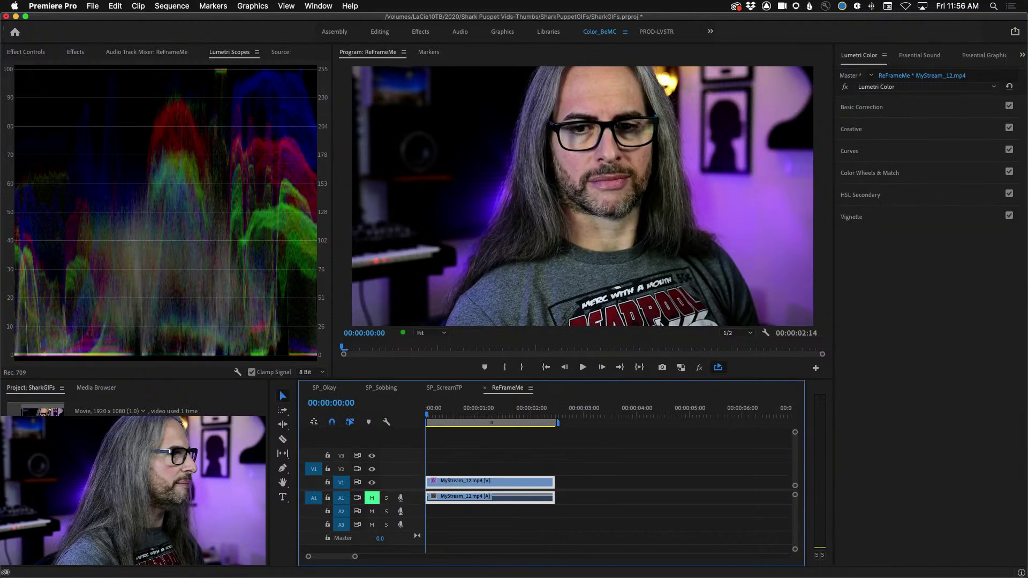
# Step: Dock the Project panel in the group with the Lumetri Scopes and start Auto Reframe Sequence on the ReFrameMe sequence
pyautogui.click(107, 488)
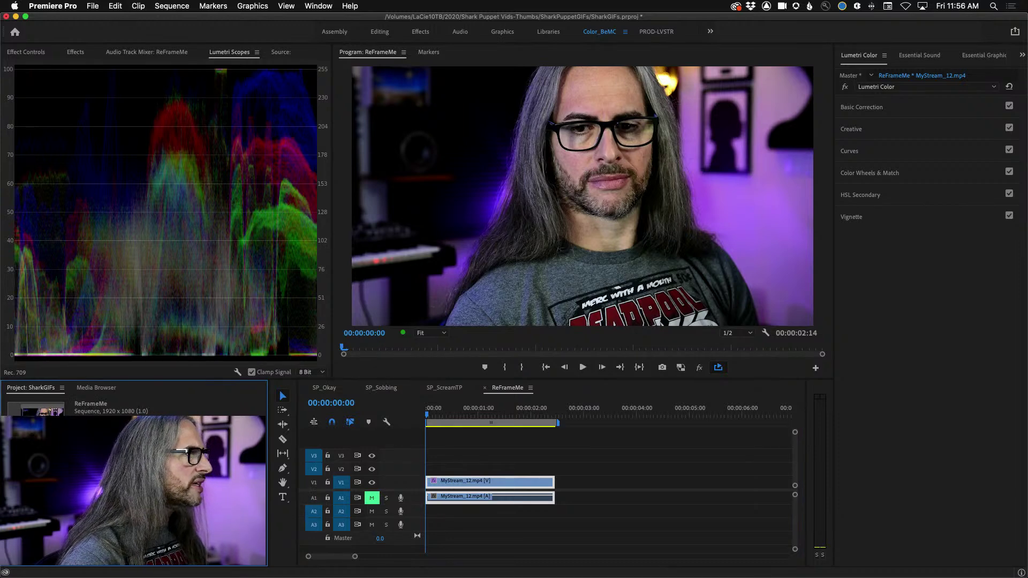
pyautogui.moveTo(35, 387); pyautogui.dragTo(98, 174)
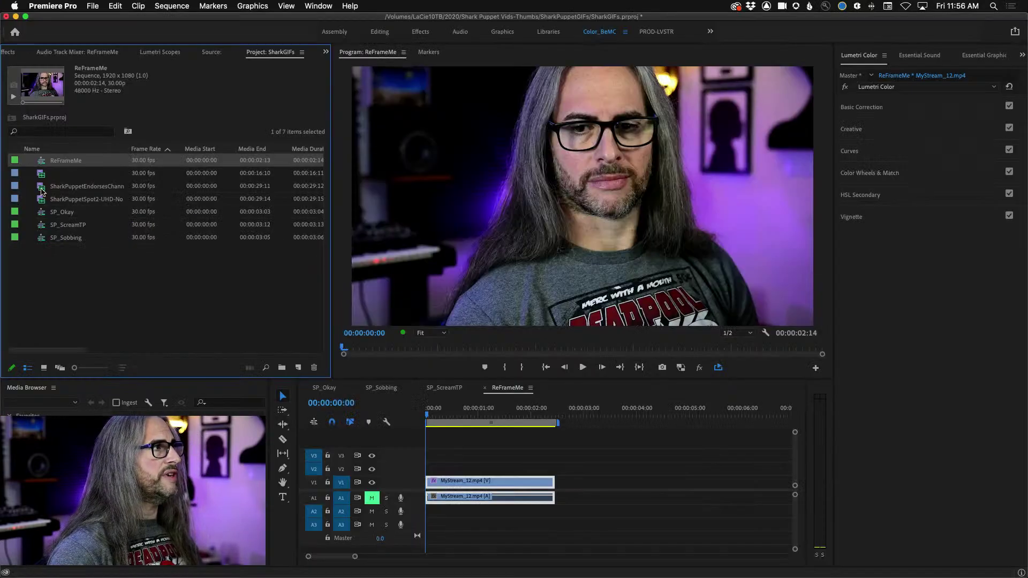
pyautogui.rightClick(54, 167)
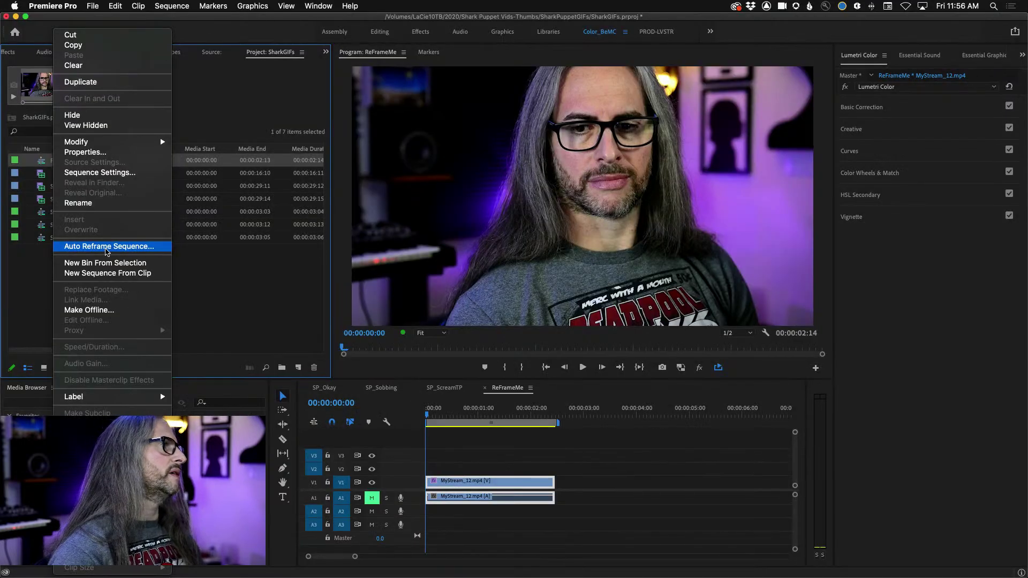
pyautogui.click(107, 247)
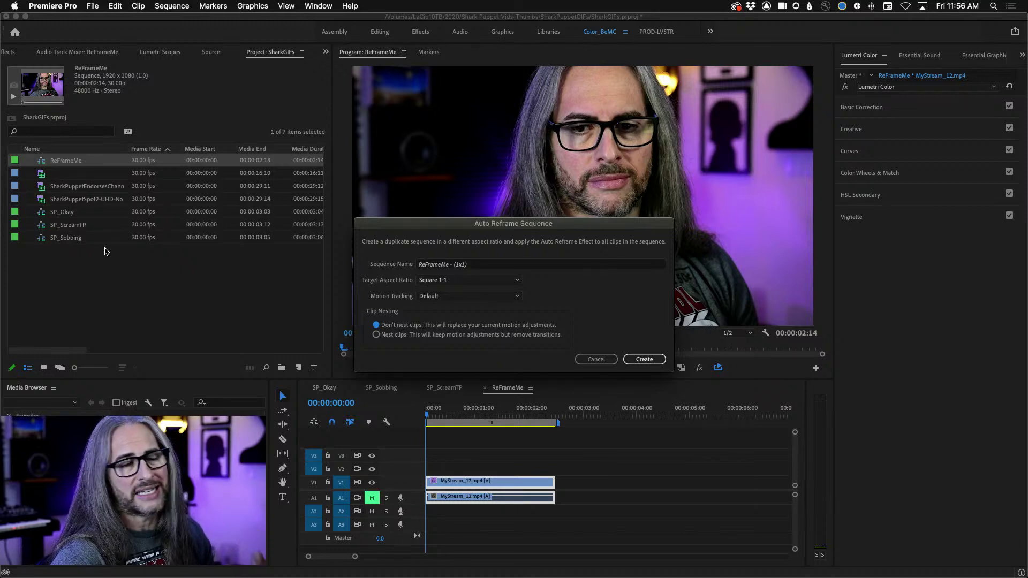
# Step: Try the Custom target aspect ratio and set it back to Square 1:1
pyautogui.click(469, 280)
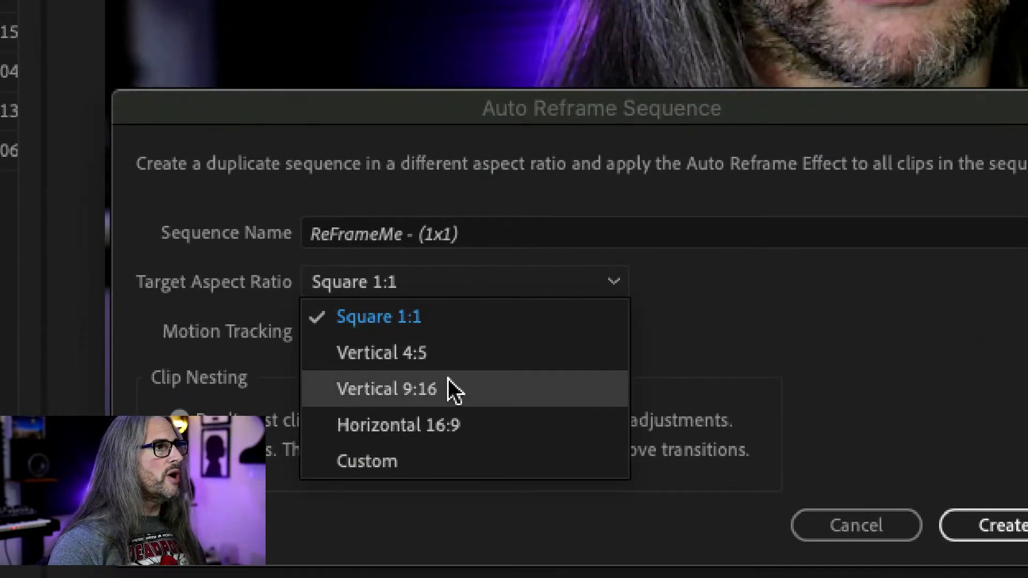
pyautogui.click(463, 461)
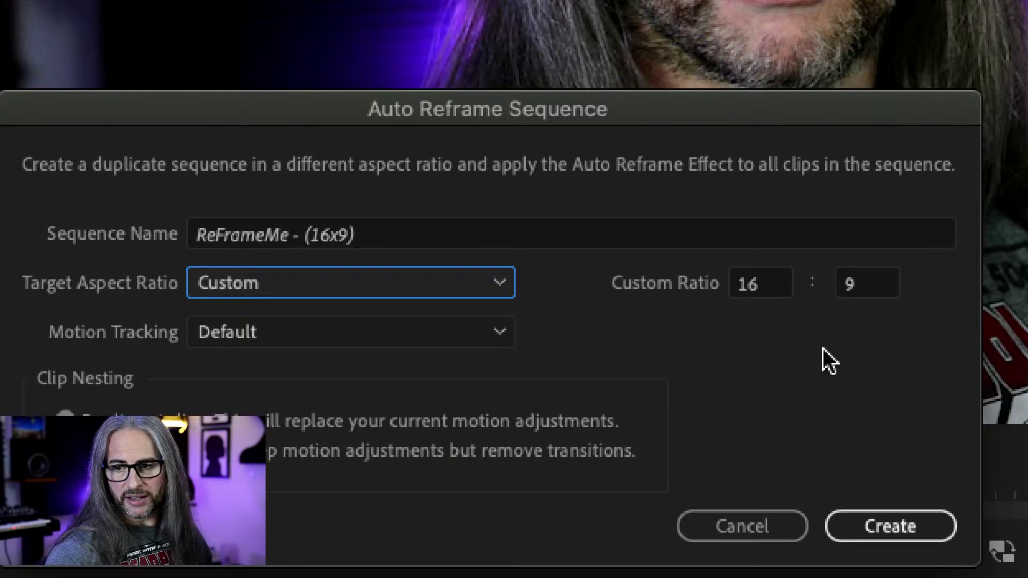
pyautogui.click(465, 281)
pyautogui.click(397, 323)
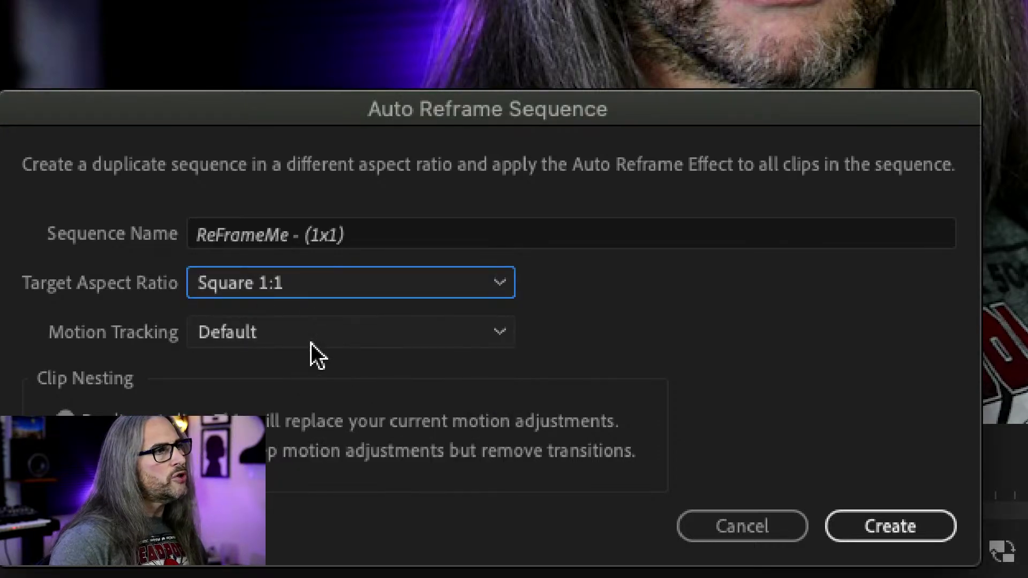
# Step: Create the Square 1:1 reframed sequence with Default motion tracking and without nesting clips
pyautogui.click(345, 332)
pyautogui.click(321, 404)
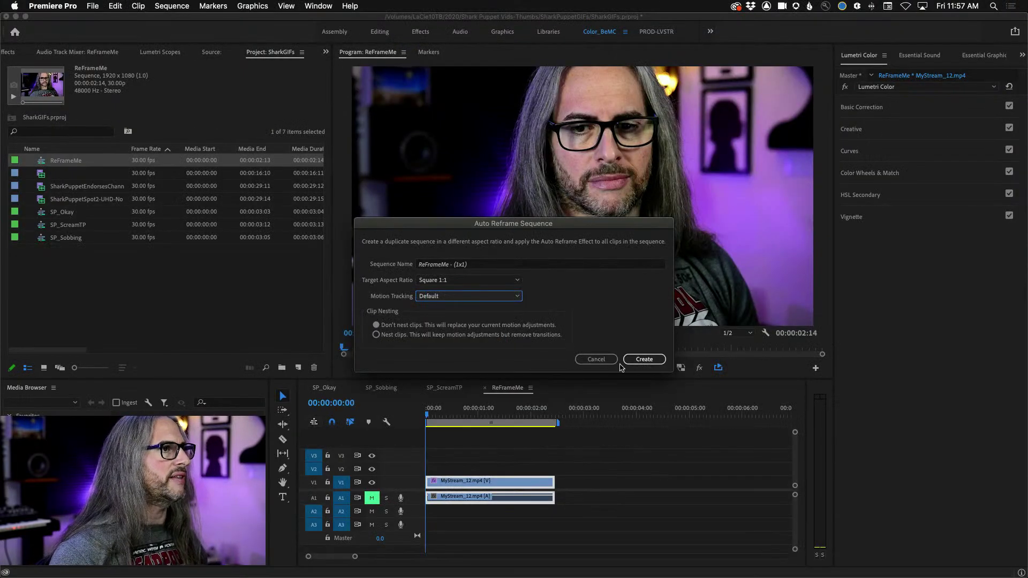
pyautogui.click(646, 359)
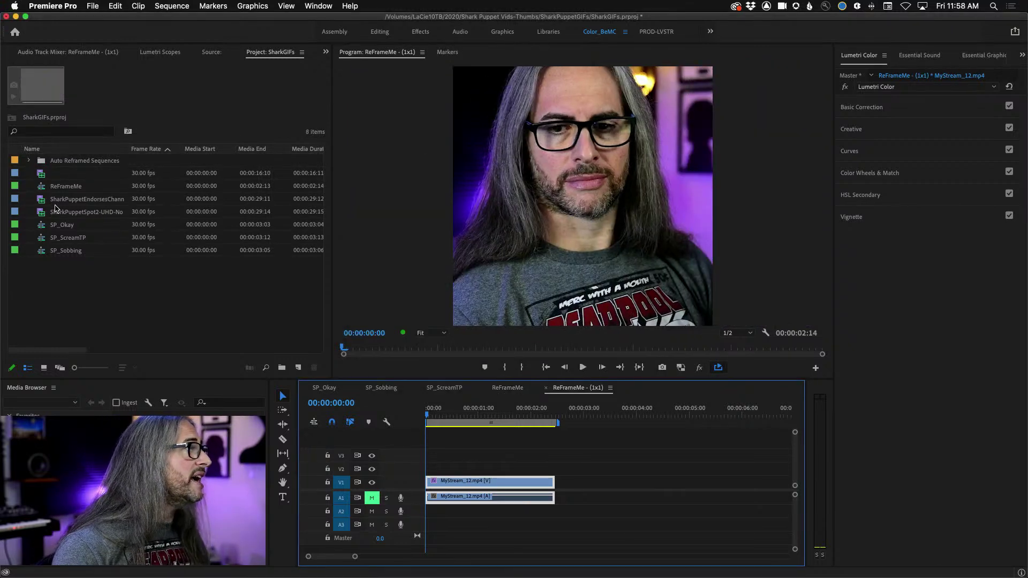
# Step: Expand the Auto Reframed Sequences bin and play the ReFrameMe - (1x1) sequence from its start, stopping at 00:00:01:05
pyautogui.click(28, 162)
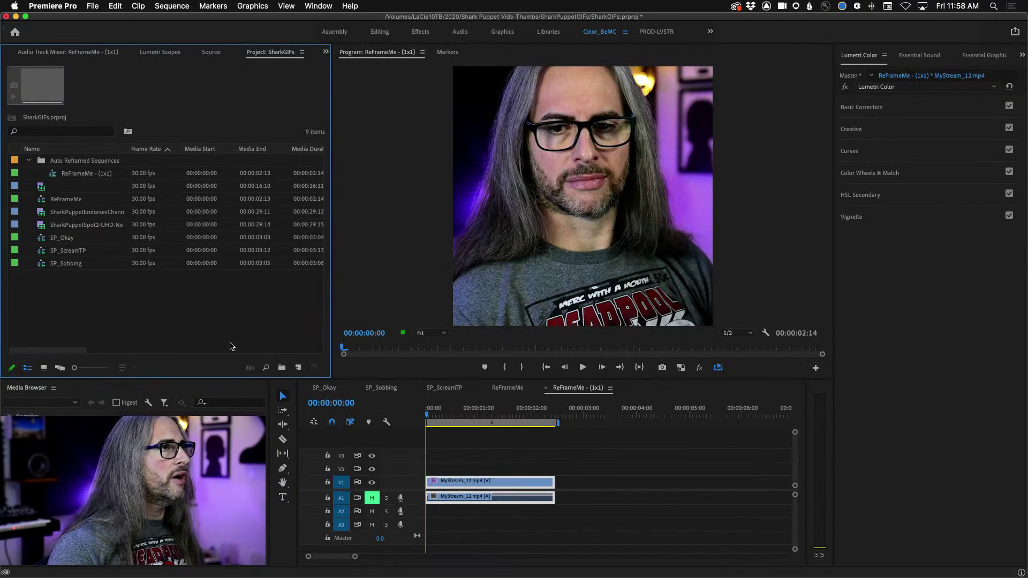
pyautogui.click(427, 413)
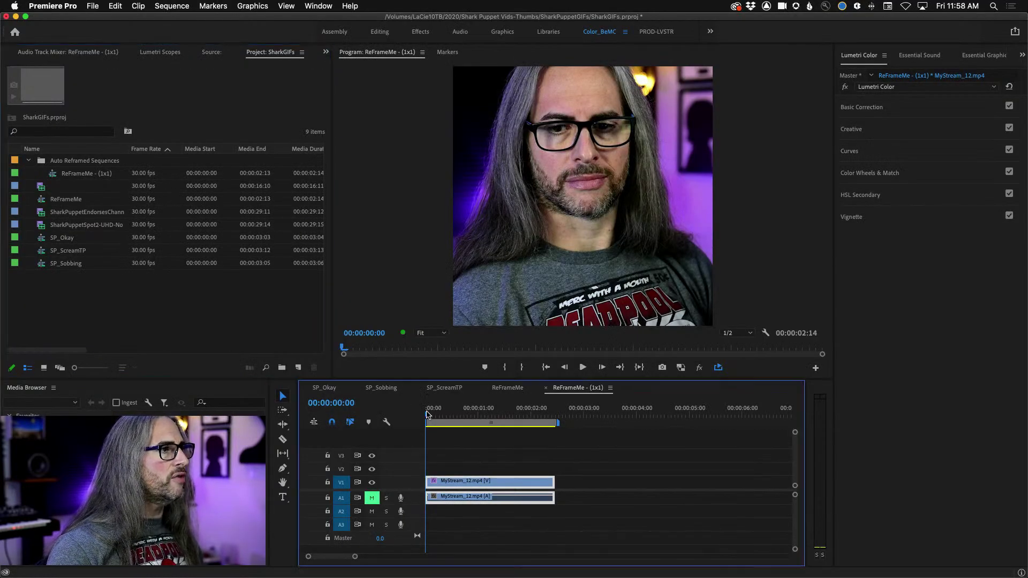
pyautogui.press('space')
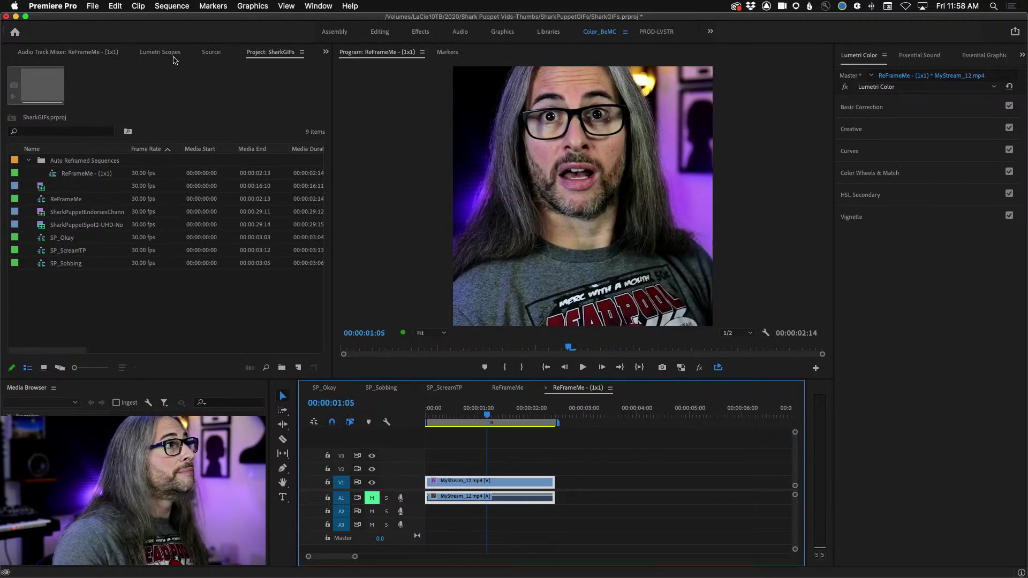
# Step: Examine the Auto Reframe effect's settings on the MyStream_12.mp4 clip, including the Reframe Rotation control
pyautogui.click(326, 52)
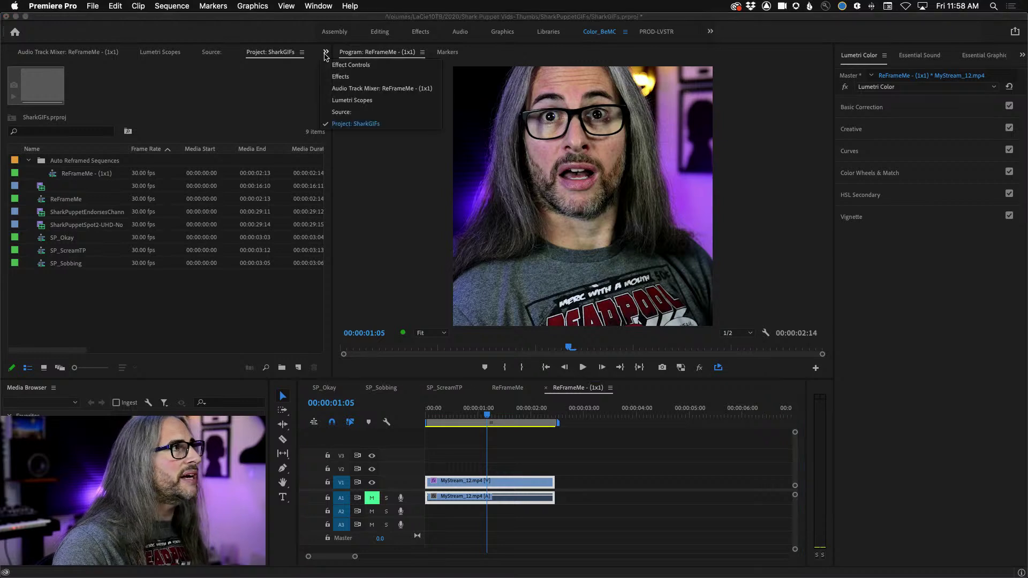
pyautogui.click(377, 70)
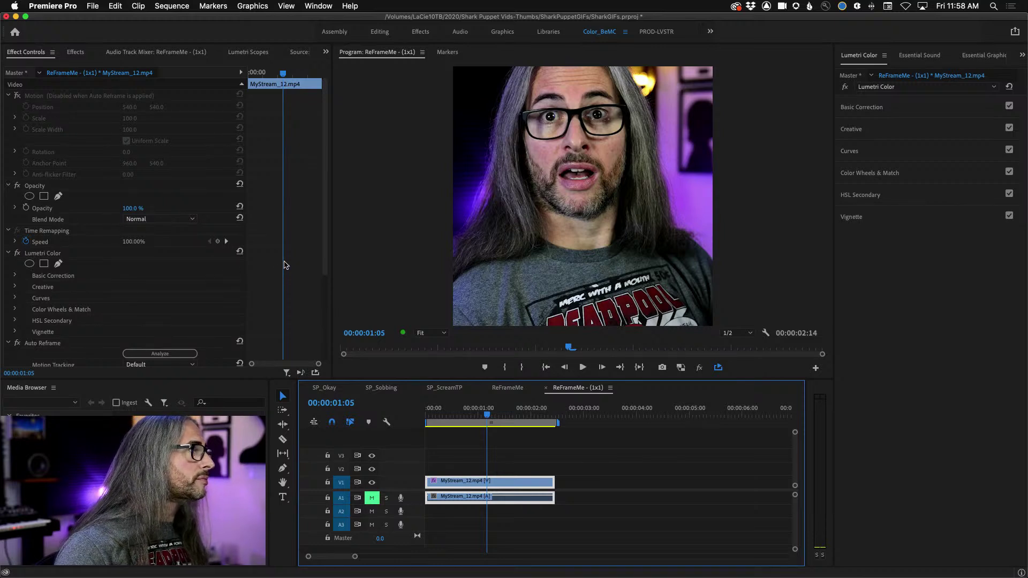
pyautogui.moveTo(327, 261); pyautogui.dragTo(328, 282)
pyautogui.scroll(-5, 328, 282)
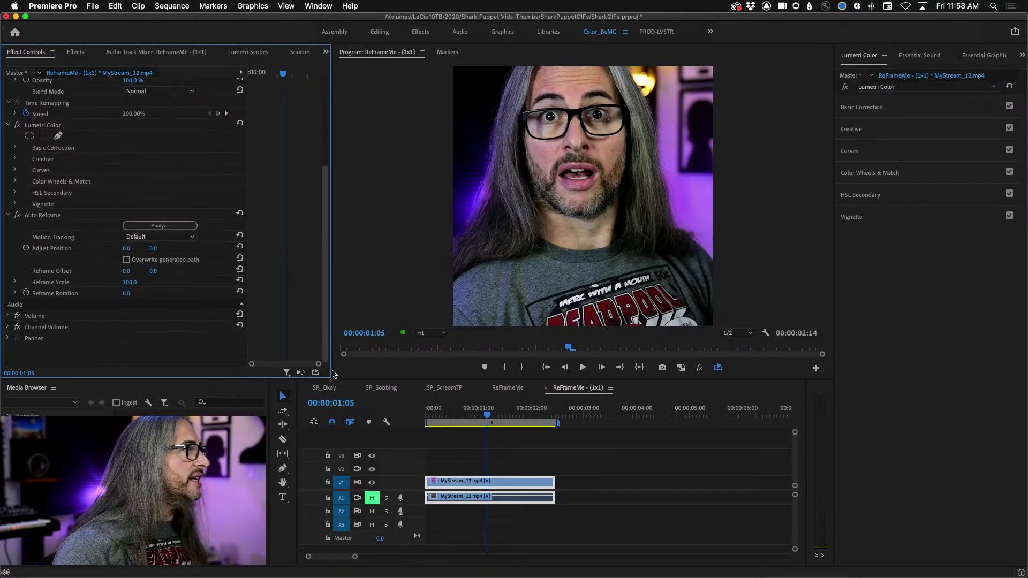
pyautogui.click(15, 292)
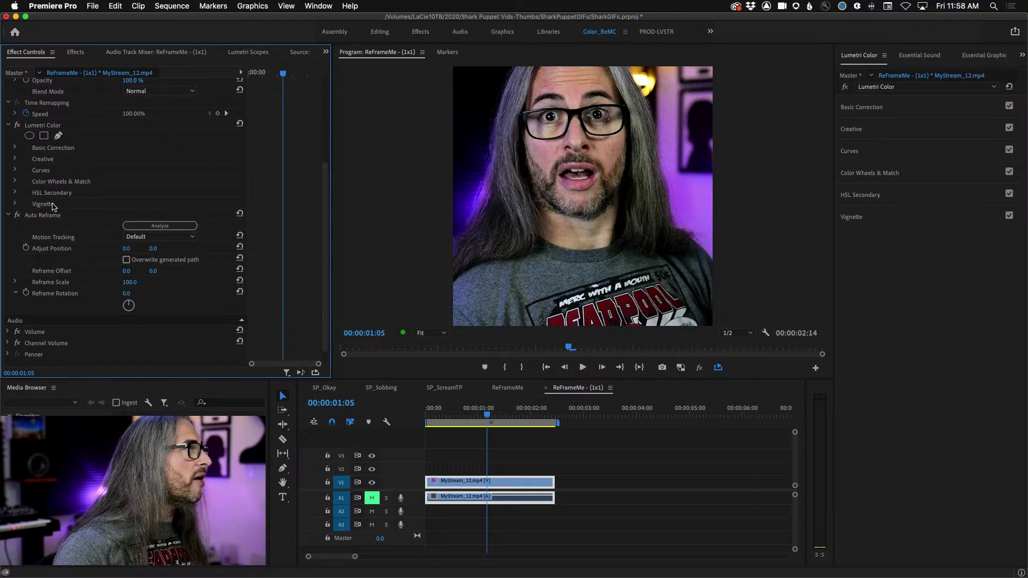
pyautogui.scroll(5, 328, 214)
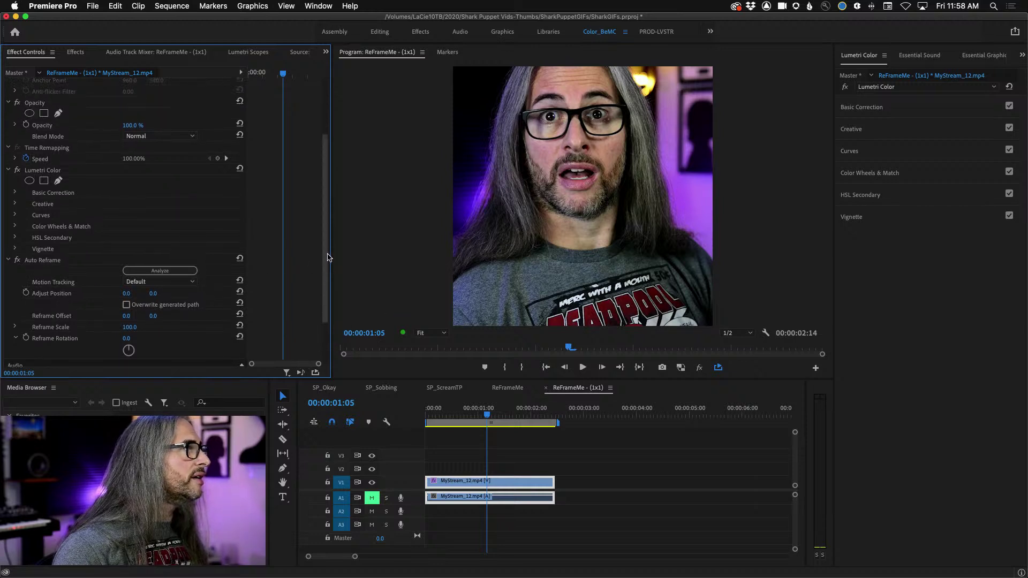
pyautogui.scroll(1, 328, 160)
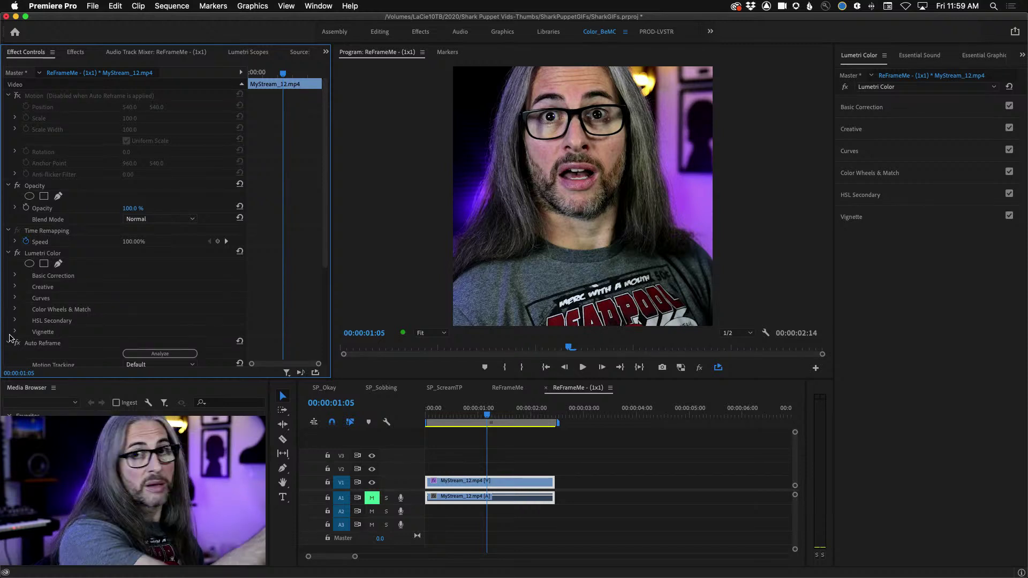
# Step: Open the media export settings for the ReFrameMe - (1x1) sequence and choose the Animated GIF preset 360p 42Q 10fps
pyautogui.click(583, 390)
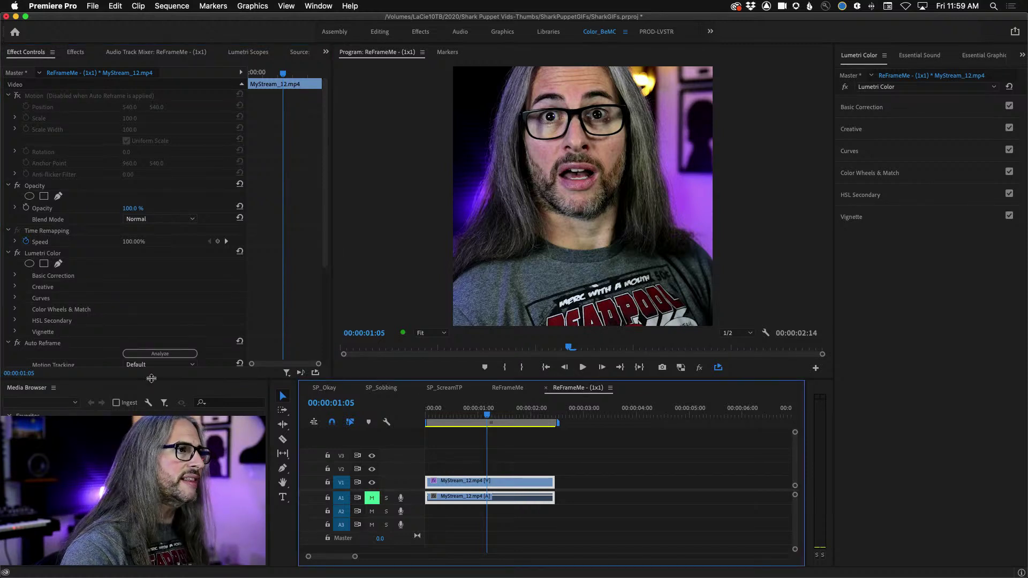
pyautogui.click(96, 5)
pyautogui.moveTo(161, 303)
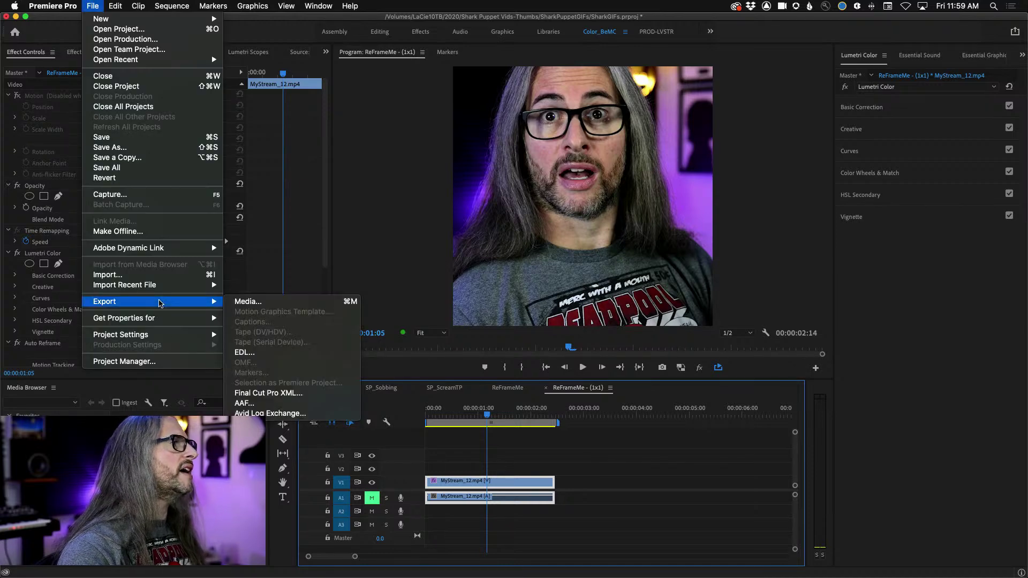
pyautogui.click(247, 301)
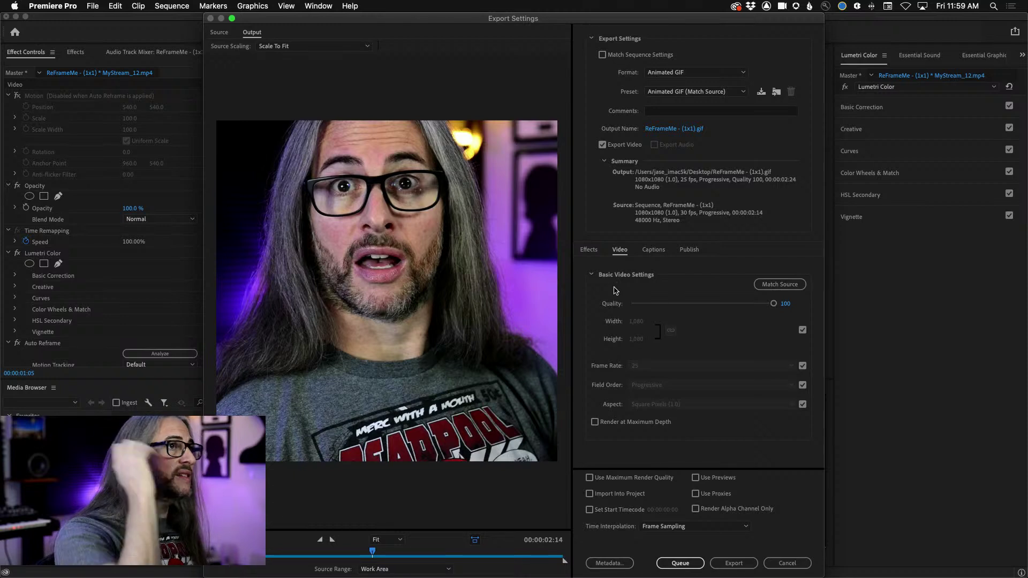
pyautogui.click(680, 92)
pyautogui.click(692, 118)
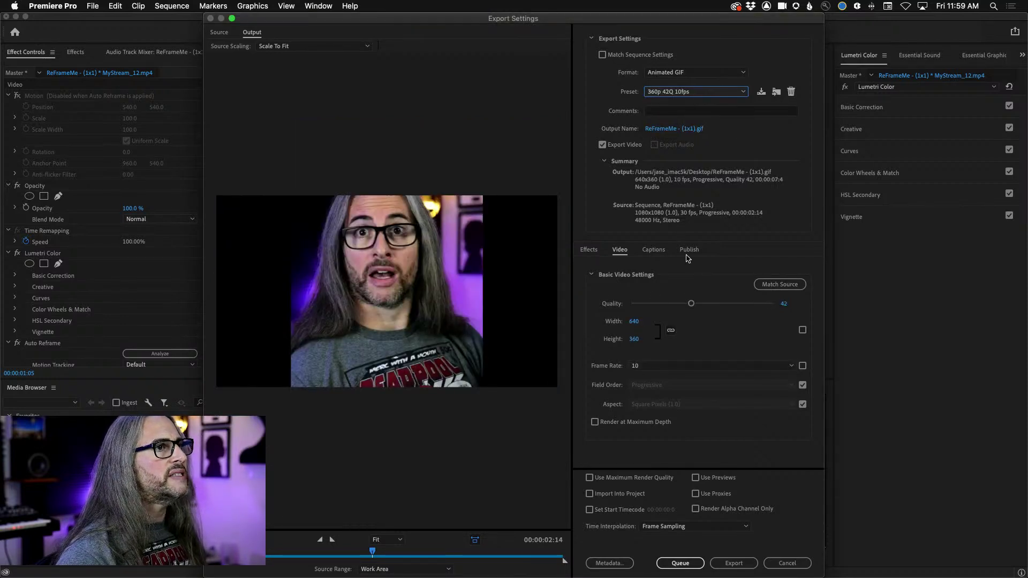
# Step: Set the GIF's height to 240 with linked width and its frame rate to 12.5 fps
pyautogui.click(633, 339)
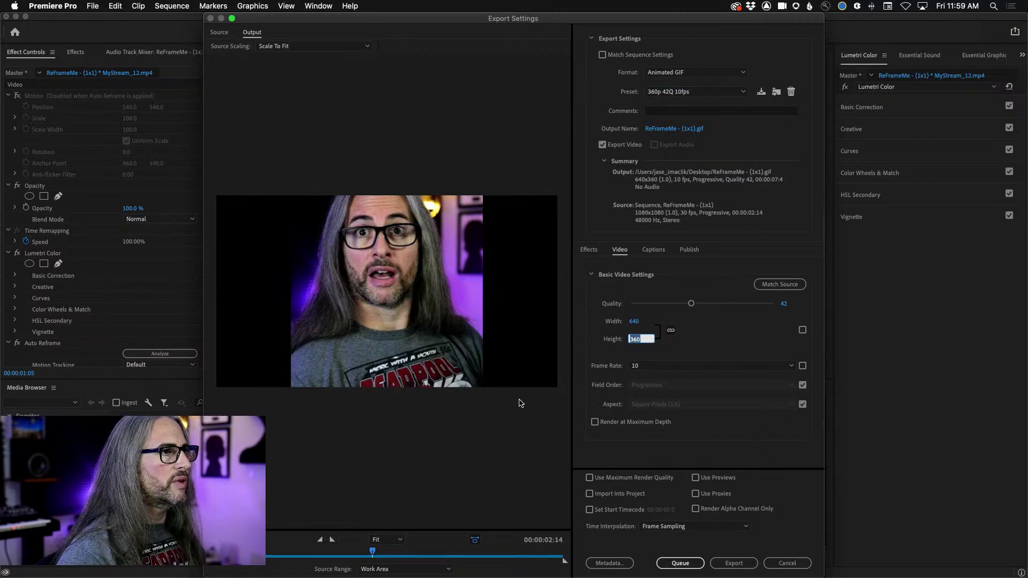
pyautogui.write('240')
pyautogui.press('Tab')
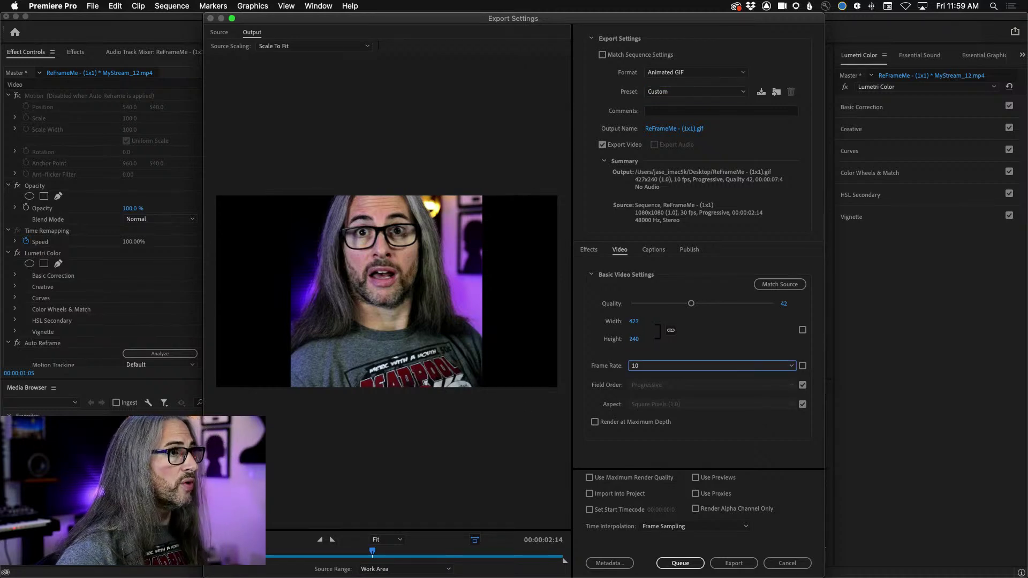
pyautogui.click(789, 366)
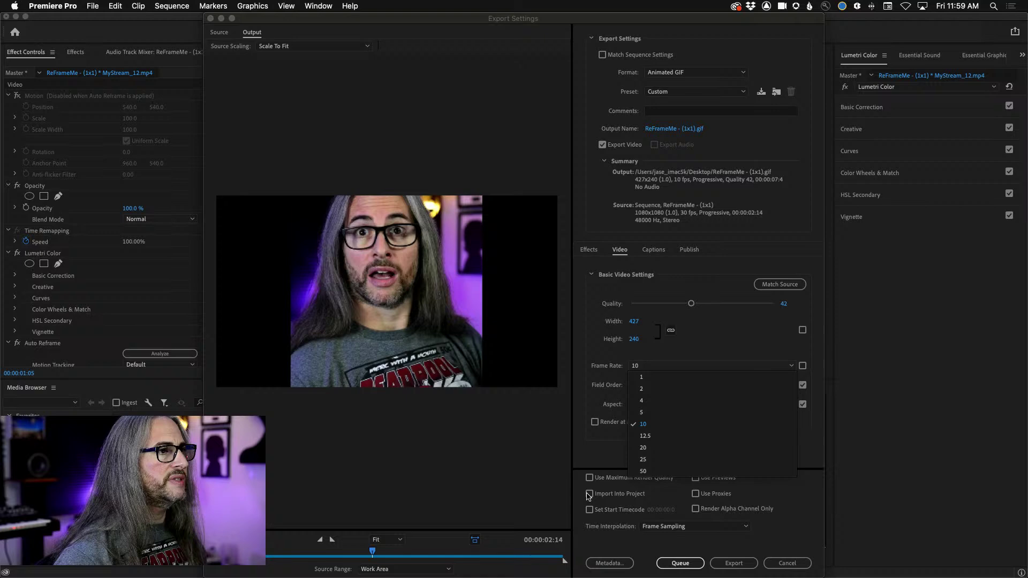
pyautogui.click(656, 443)
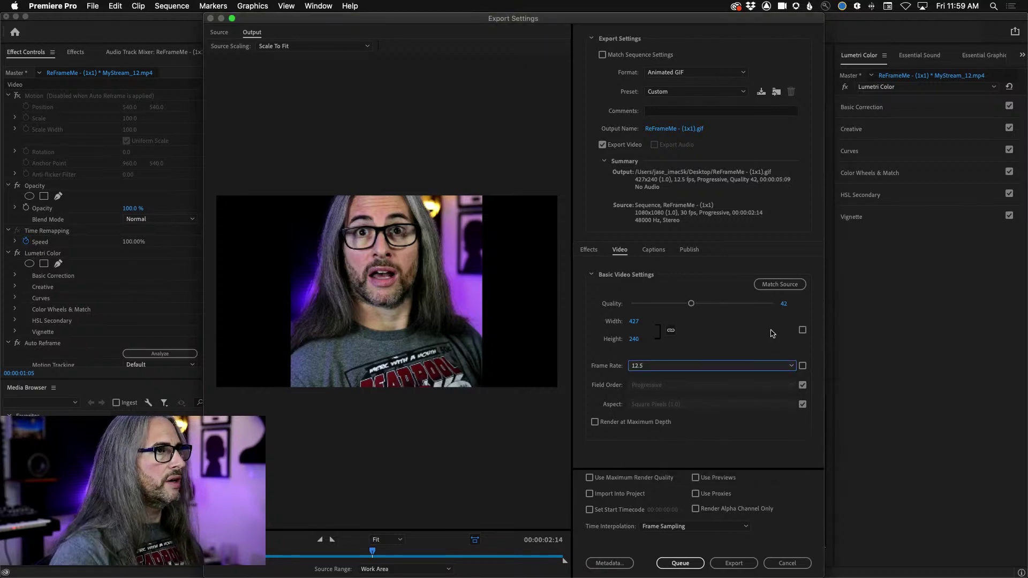
# Step: Save the output to the Desktop as ReFrameMe - (1x1).gif and export it
pyautogui.click(671, 130)
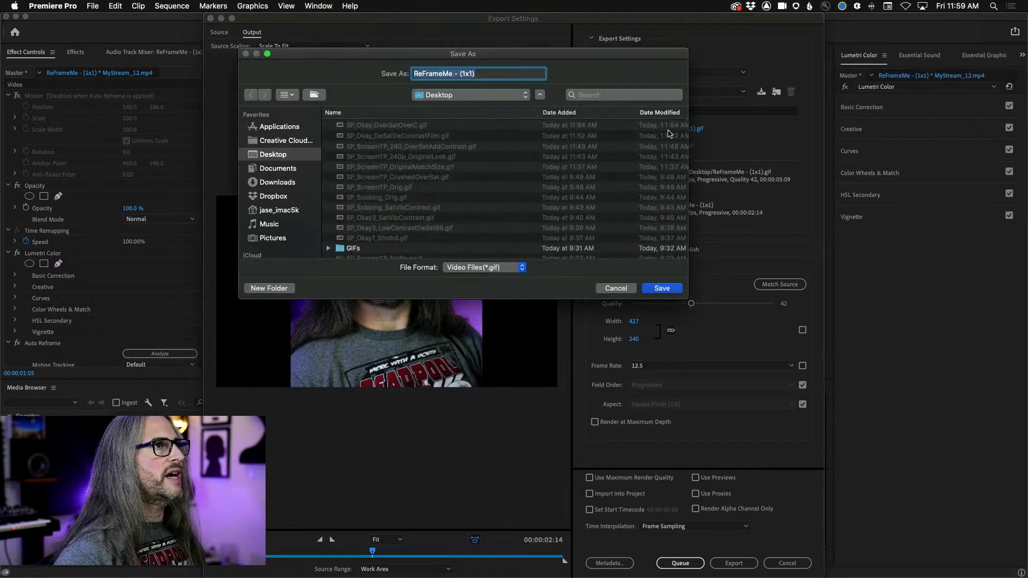
pyautogui.click(662, 289)
pyautogui.click(745, 563)
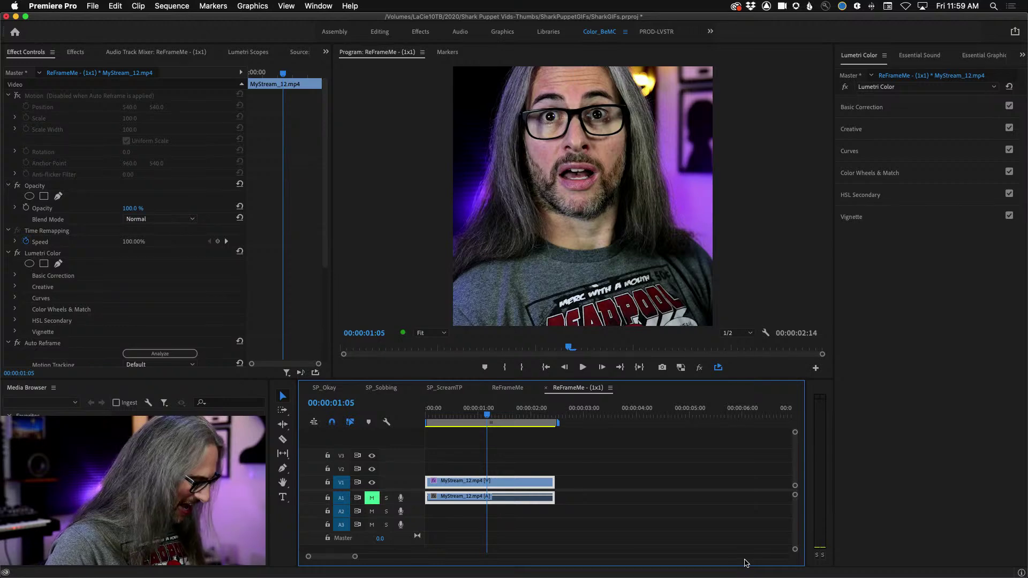
# Step: Move the ReFrameMe - (1x1) sequence's playhead to 00:00:02:08
pyautogui.press('super+Tab')
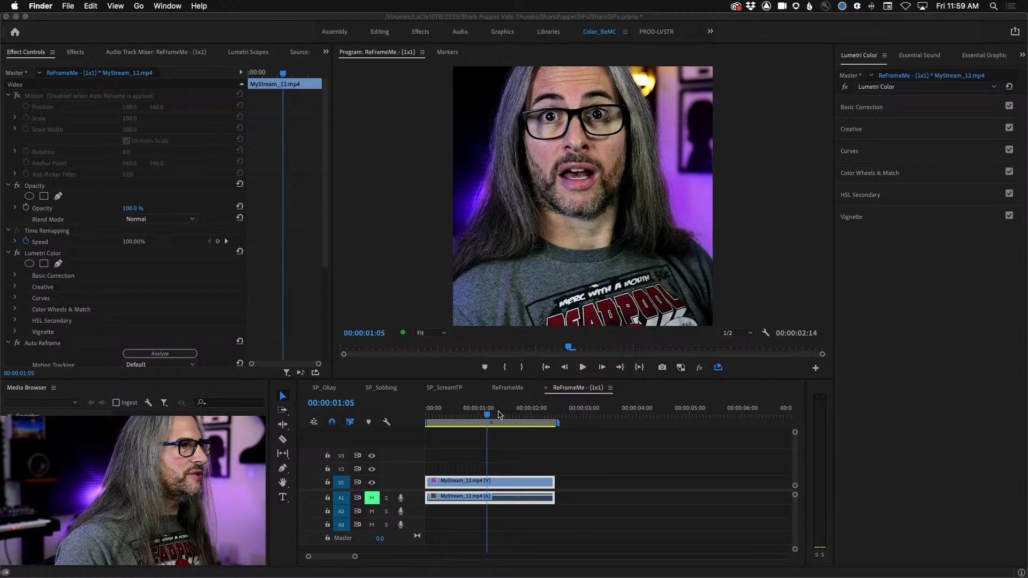
pyautogui.click(531, 417)
pyautogui.click(546, 416)
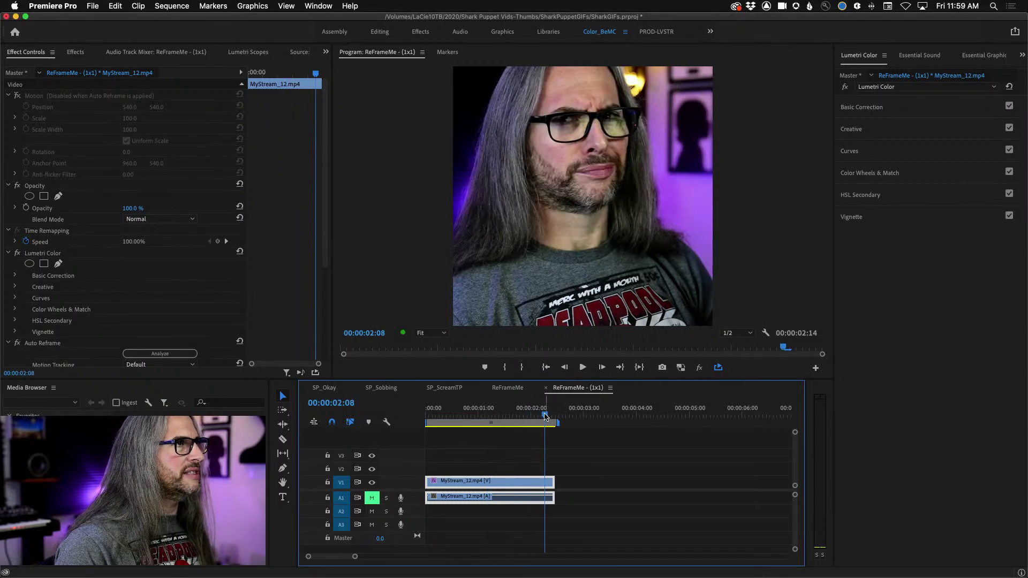
# Step: Switch to Finder, hide the other applications, and open the Desktop folder to check the file size of ReFrameMe - (1x1).gif
pyautogui.moveTo(235, 576)
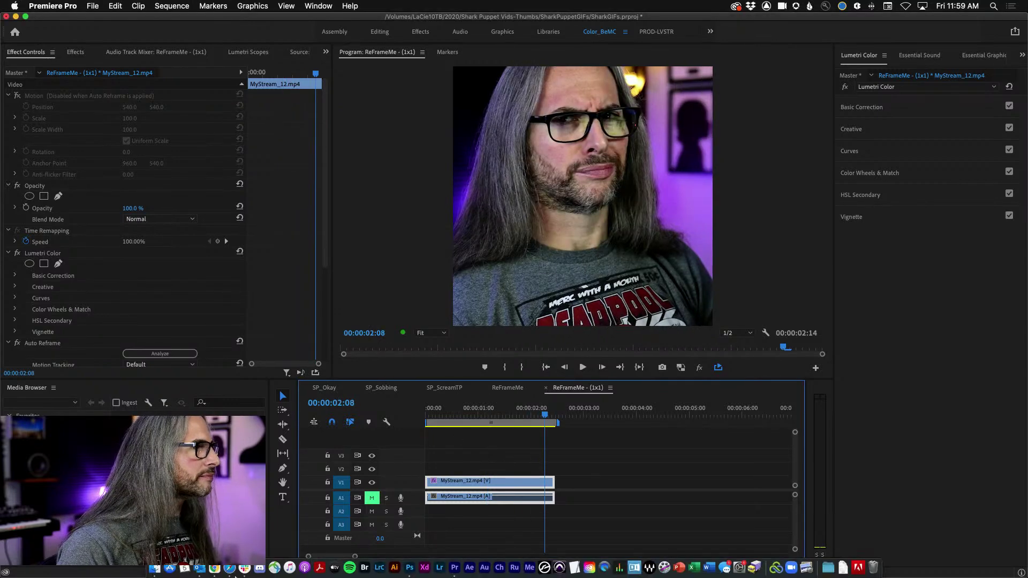
pyautogui.click(200, 568)
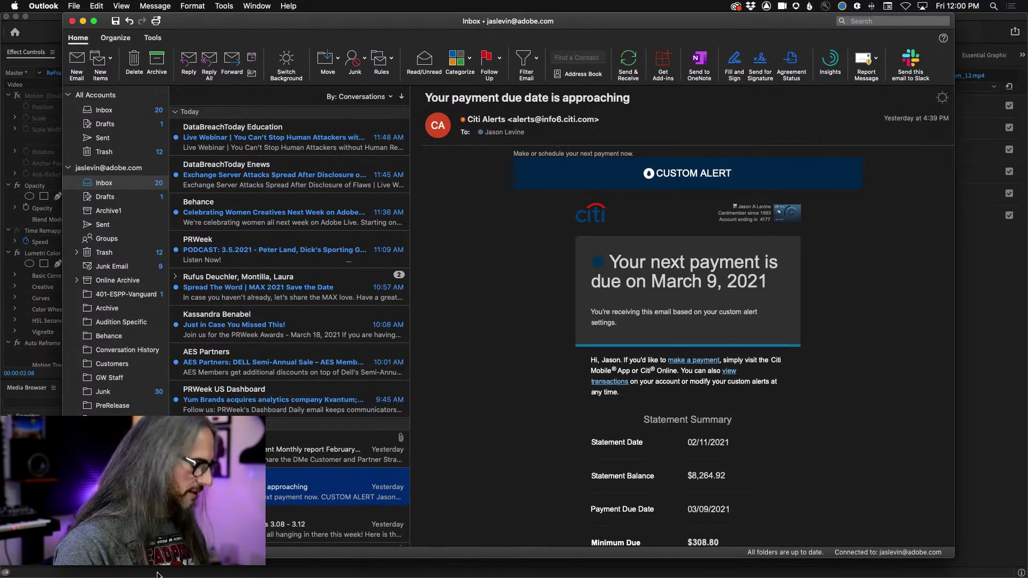
pyautogui.press('super+Tab')
pyautogui.press('super+Tab')
pyautogui.press('alt+super+h')
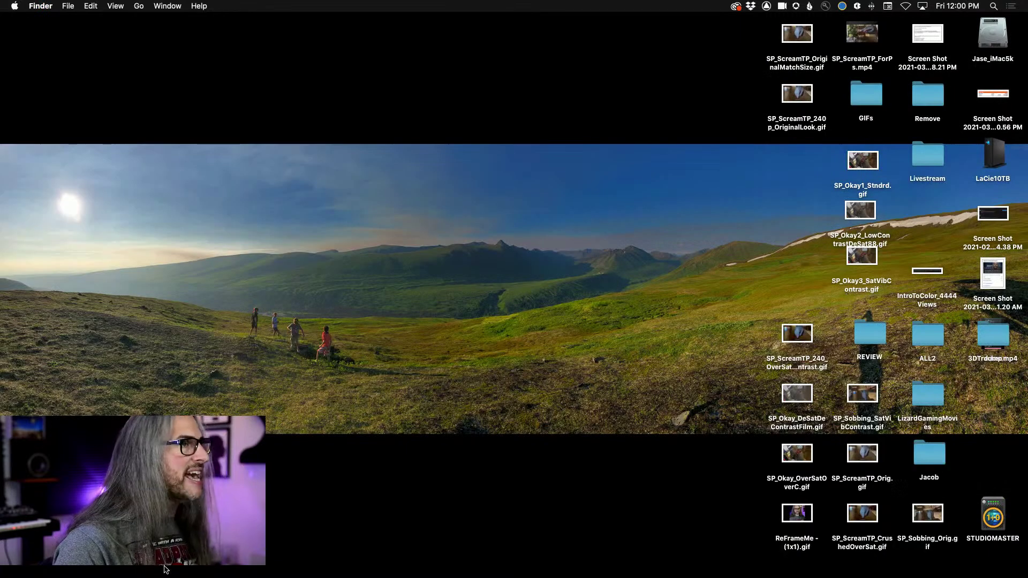
pyautogui.doubleClick(990, 38)
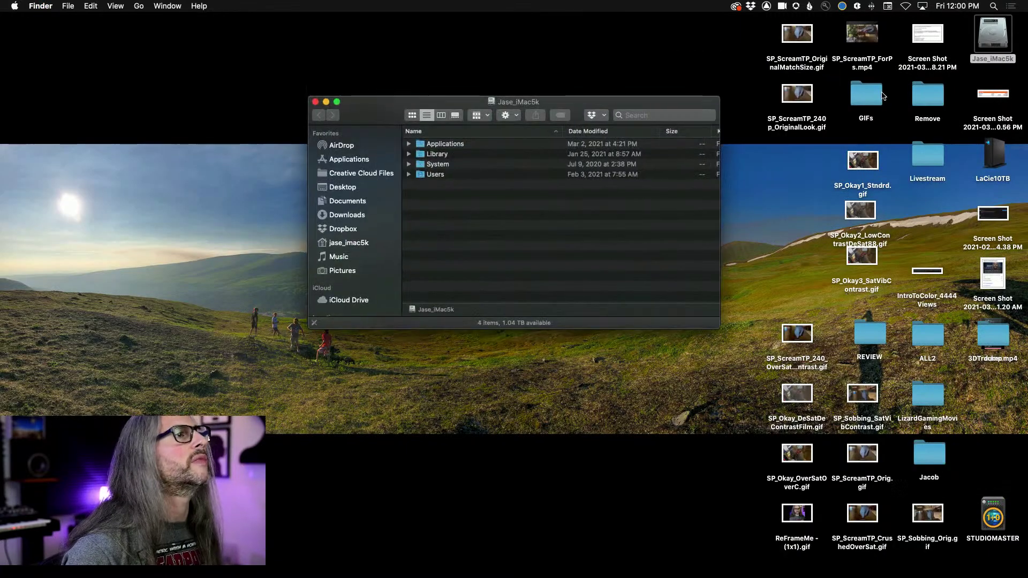
pyautogui.click(346, 186)
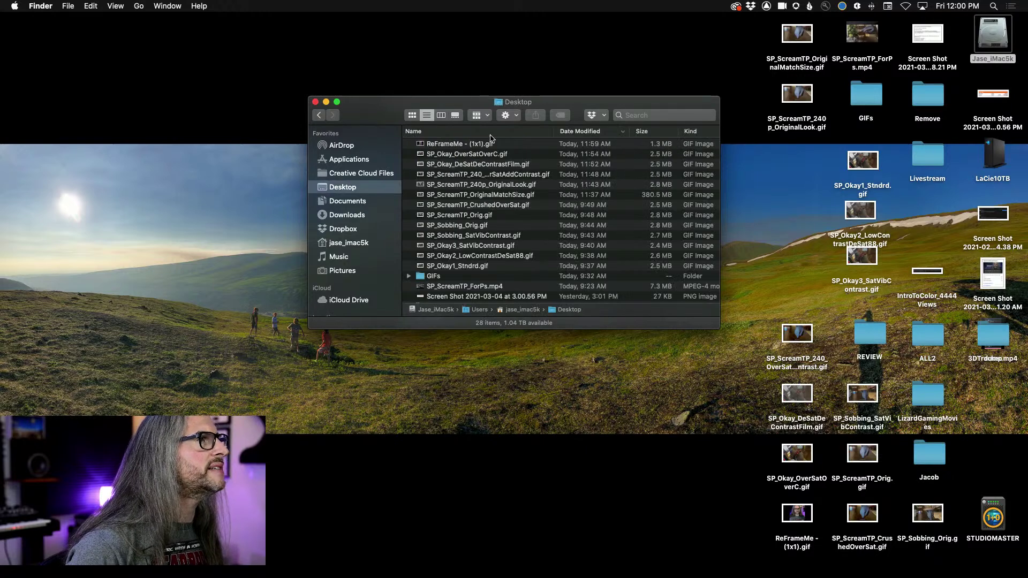
# Step: Preview ReFrameMe - (1x1).gif in an enlarged Quick Look window to examine how the square video fits the frame
pyautogui.click(545, 146)
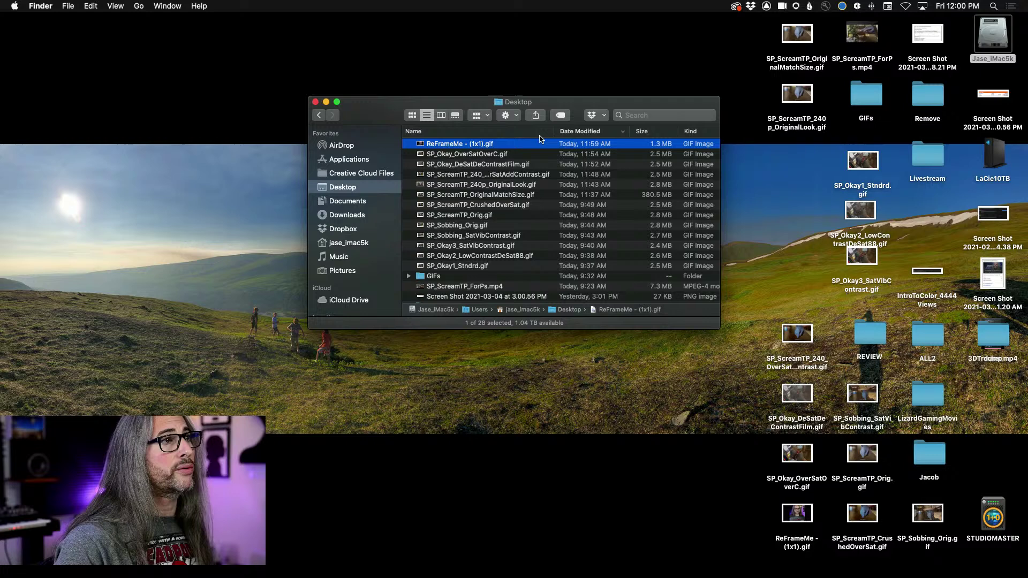
pyautogui.press('space')
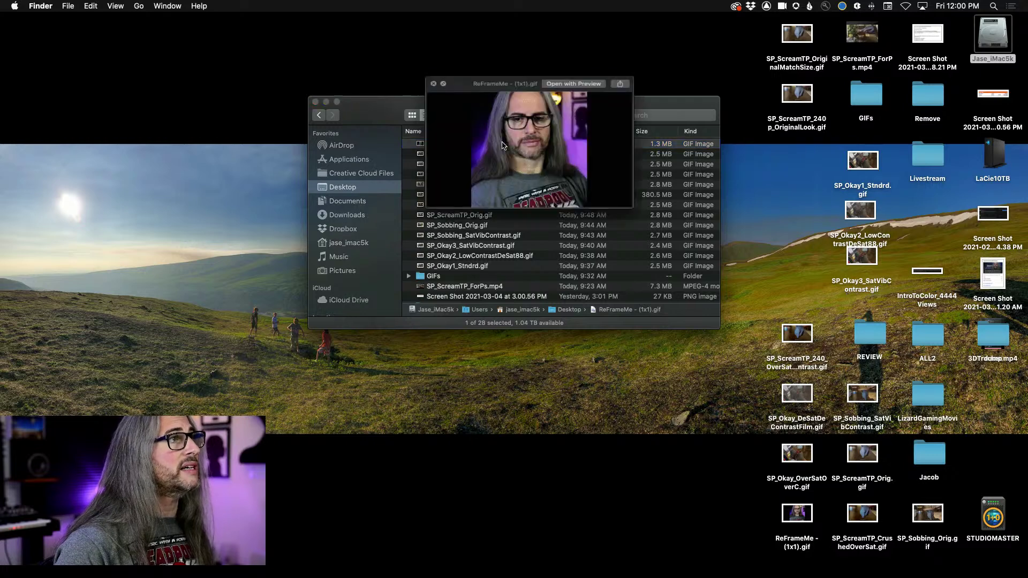
pyautogui.moveTo(427, 216); pyautogui.dragTo(275, 389)
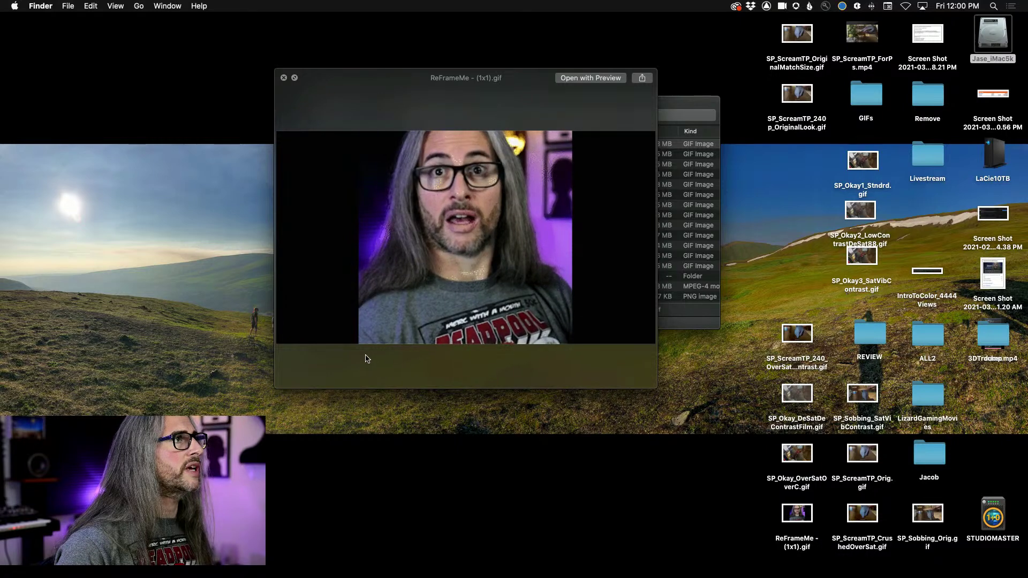
pyautogui.press('space')
pyautogui.press('cmd+Tab')
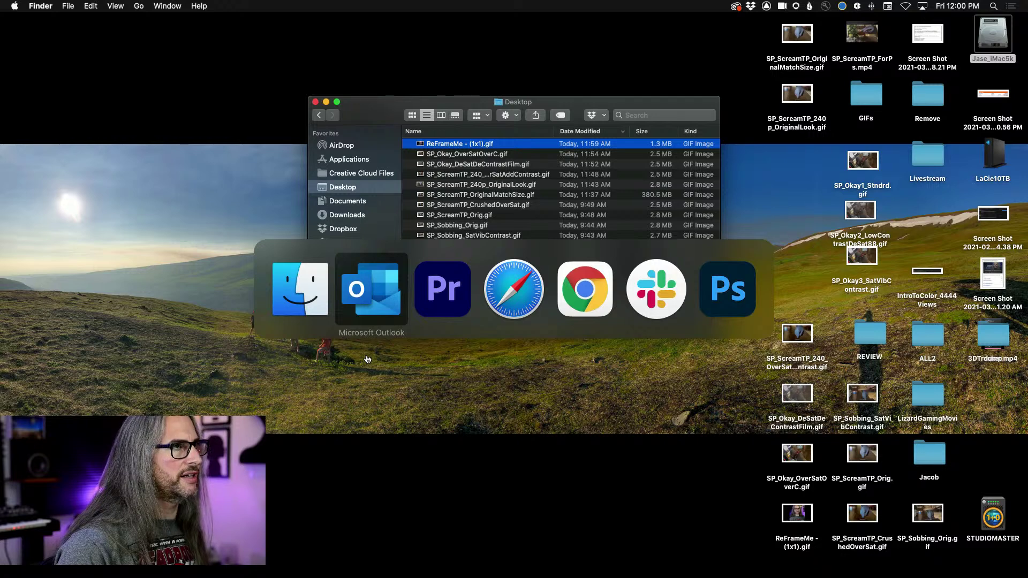
pyautogui.press('super+Tab')
pyautogui.press('super+Tab')
pyautogui.press('super+Tab')
pyautogui.press('super+Tab')
pyautogui.press('super+Tab')
pyautogui.press('super+Tab')
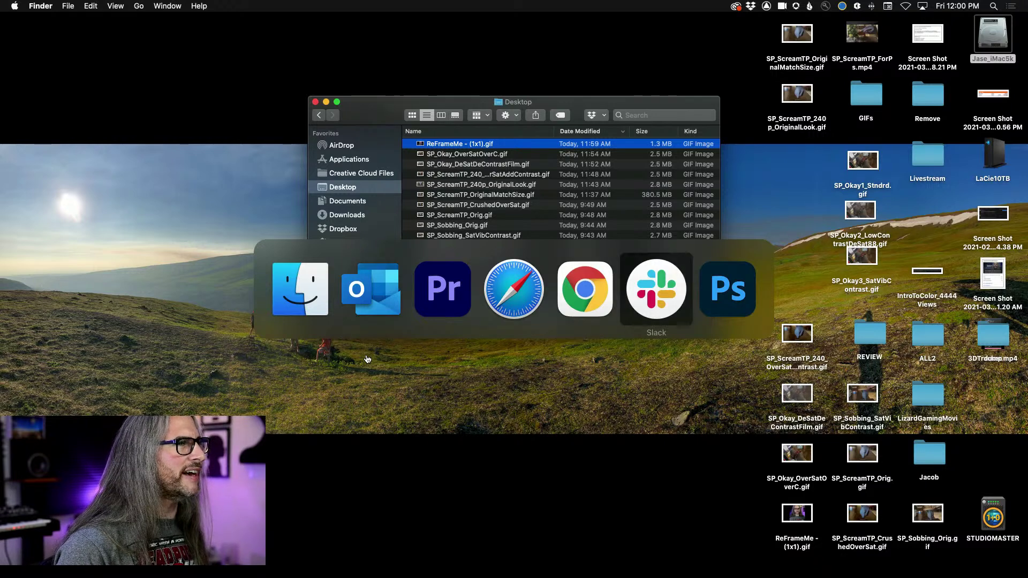
# Step: Preview ReFrameMe - (1x1).gif once more at its original size
pyautogui.press('space')
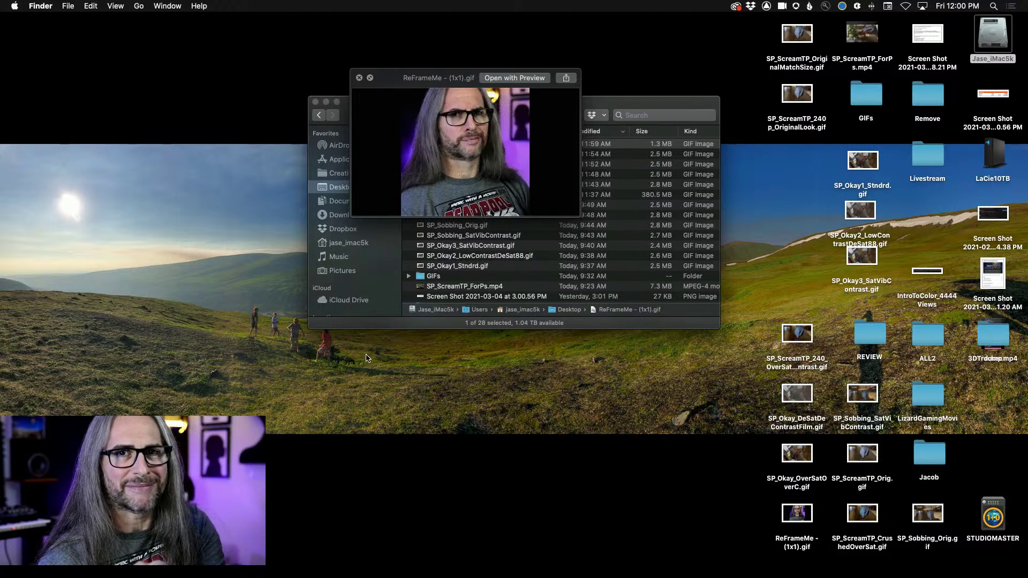
pyautogui.press('space')
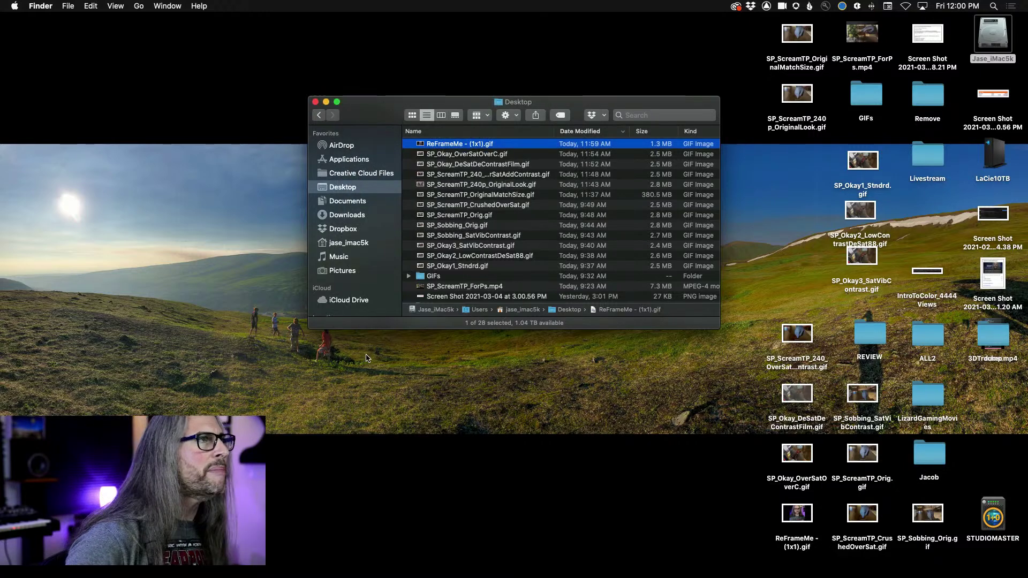
# Step: Switch to Premiere Pro and open the export settings for the ReFrameMe - (1x1) sequence
pyautogui.press('super+Tab')
pyautogui.press('super+Tab')
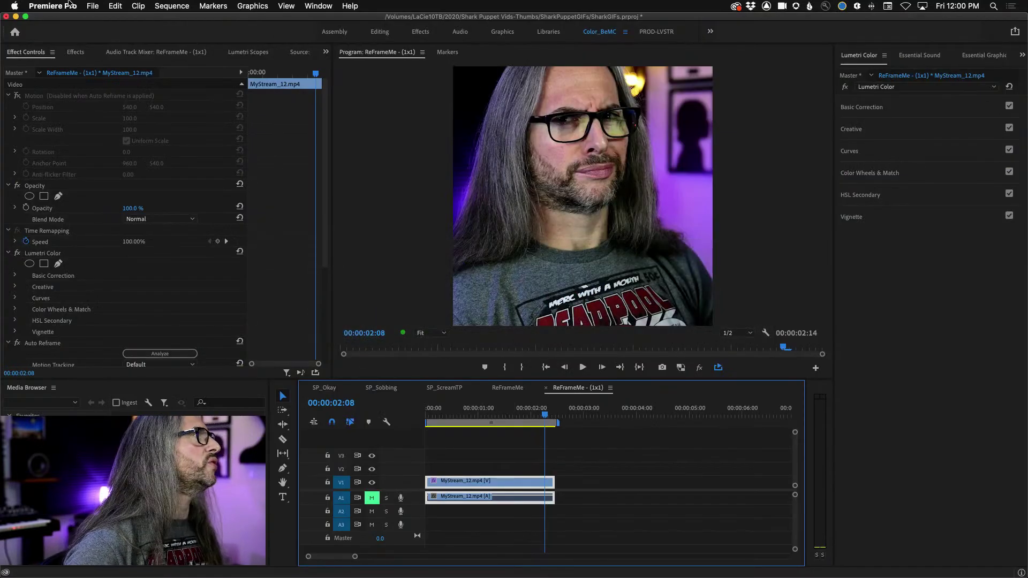
pyautogui.press('super+m')
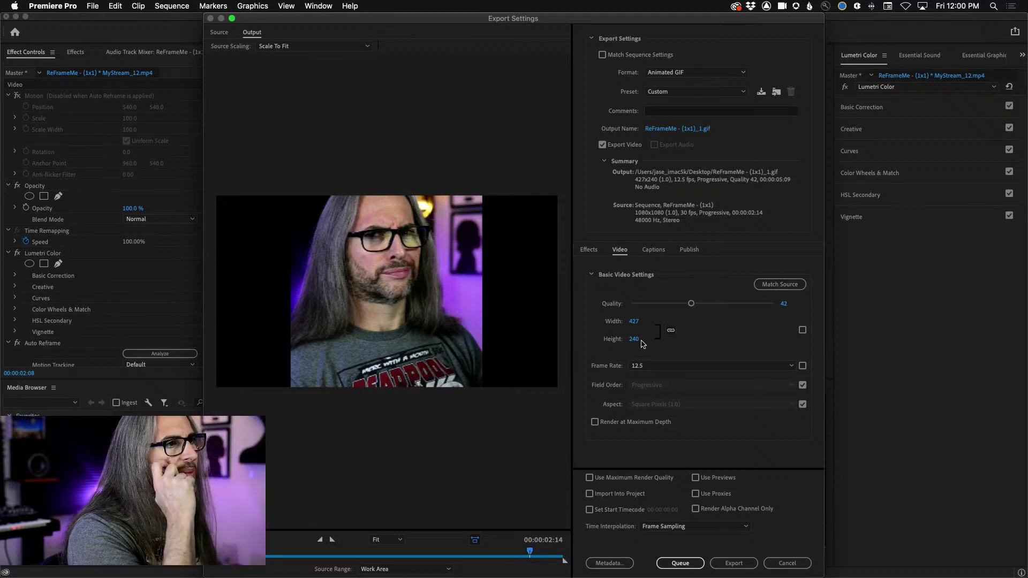
# Step: Unlink the GIF's width and height, set both to 360, and export it as ReFrameMe - (1x1)_1.gif
pyautogui.click(671, 332)
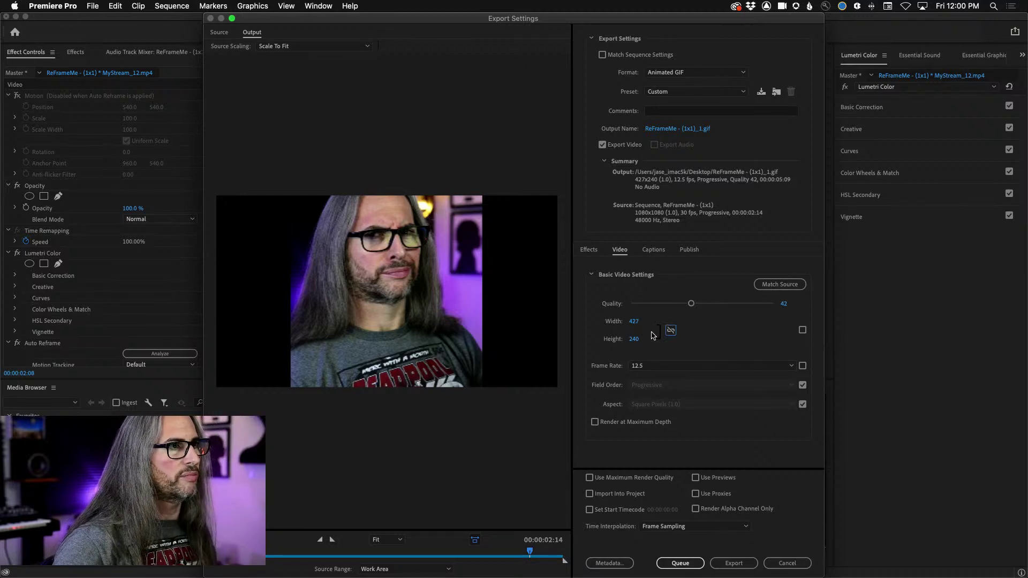
pyautogui.click(636, 322)
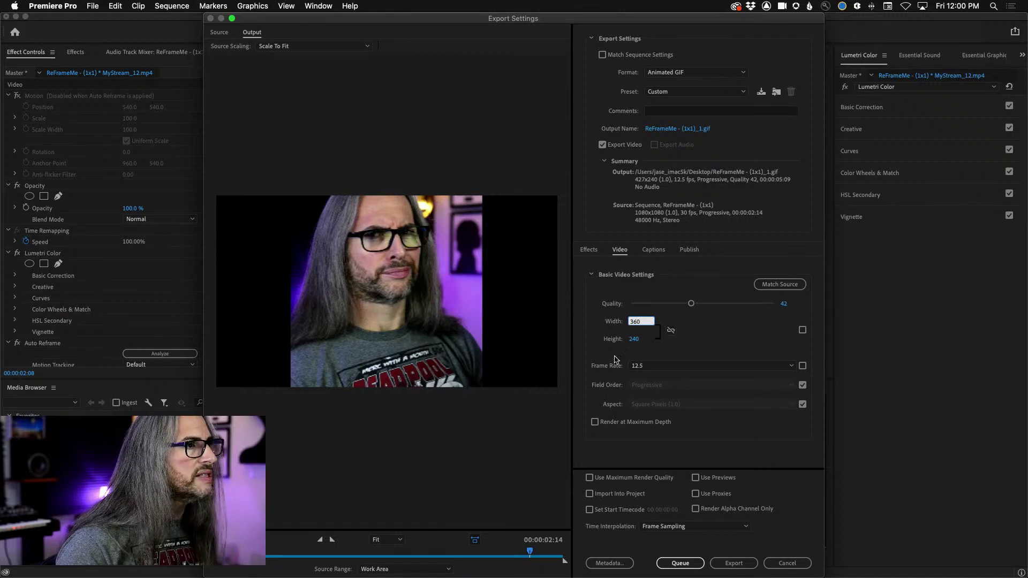
pyautogui.click(633, 339)
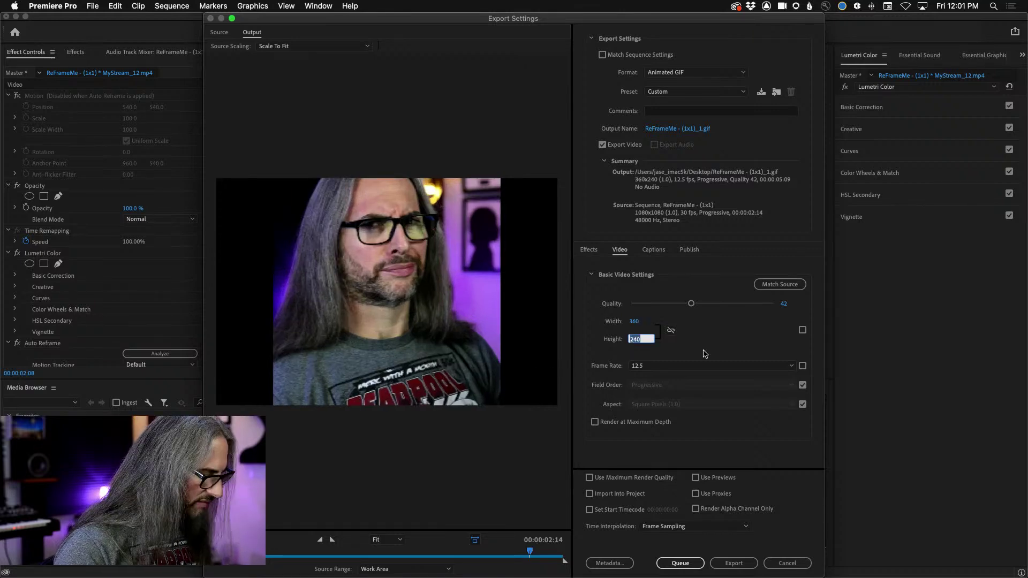
pyautogui.write('360')
pyautogui.press('Tab')
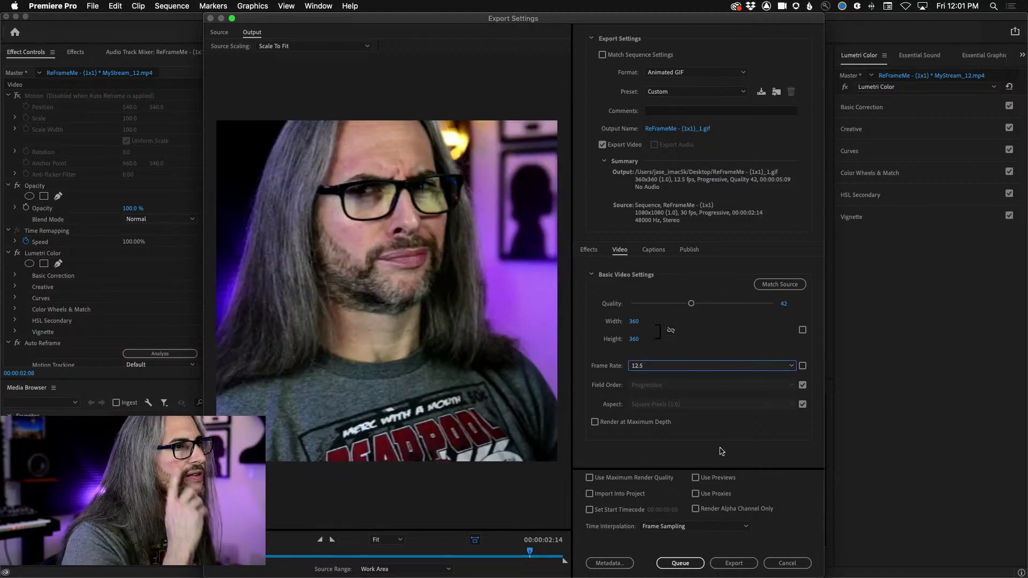
pyautogui.click(734, 564)
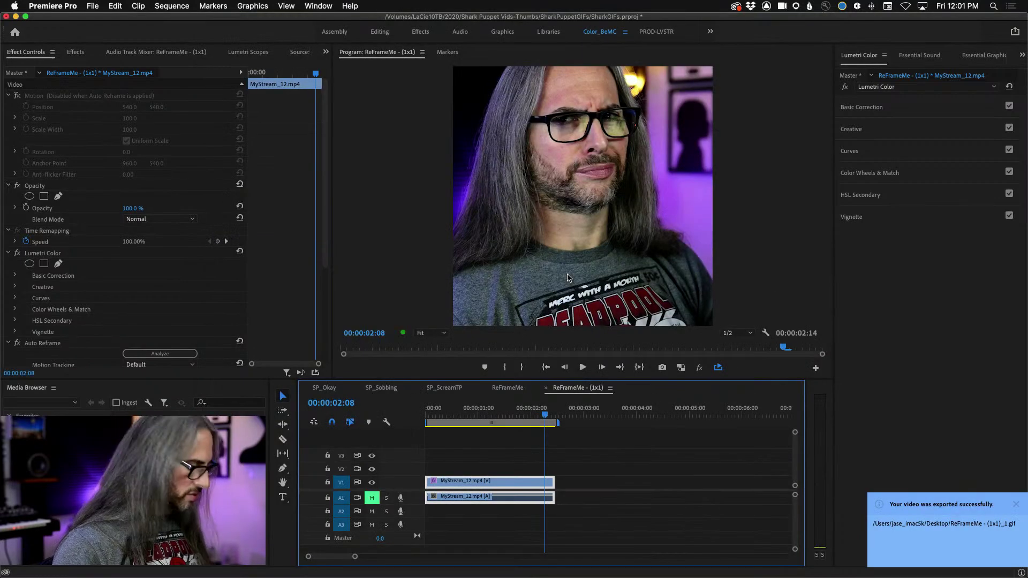
# Step: Switch to Finder and preview ReFrameMe - (1x1)_1.gif to check its framing and file size
pyautogui.press('super+Tab')
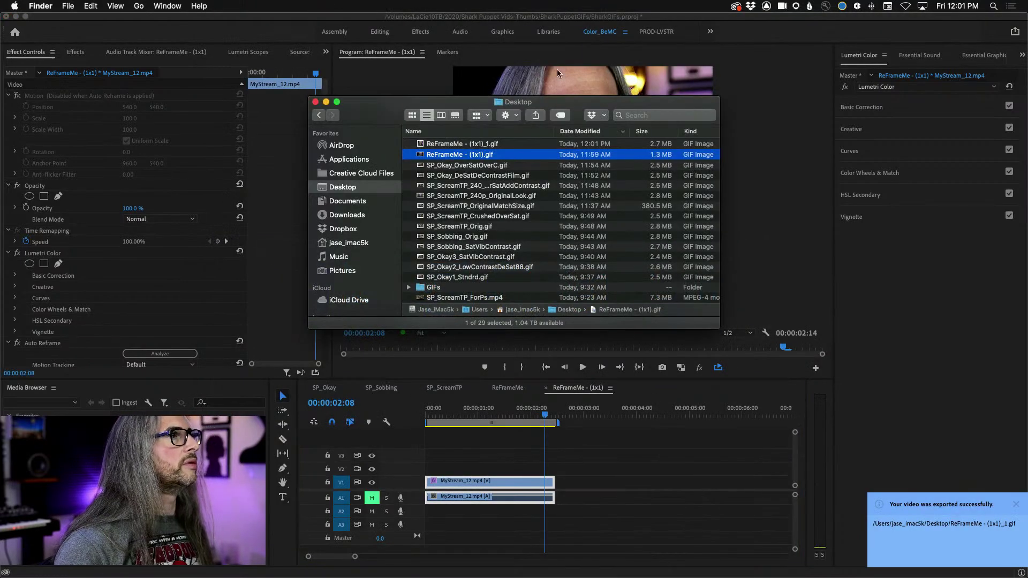
pyautogui.click(466, 143)
pyautogui.press('space')
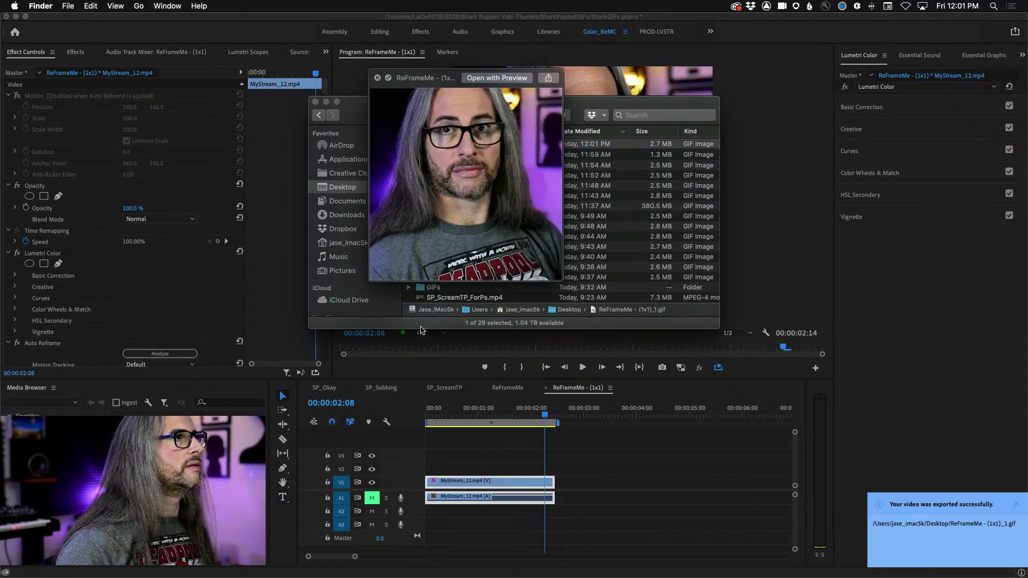
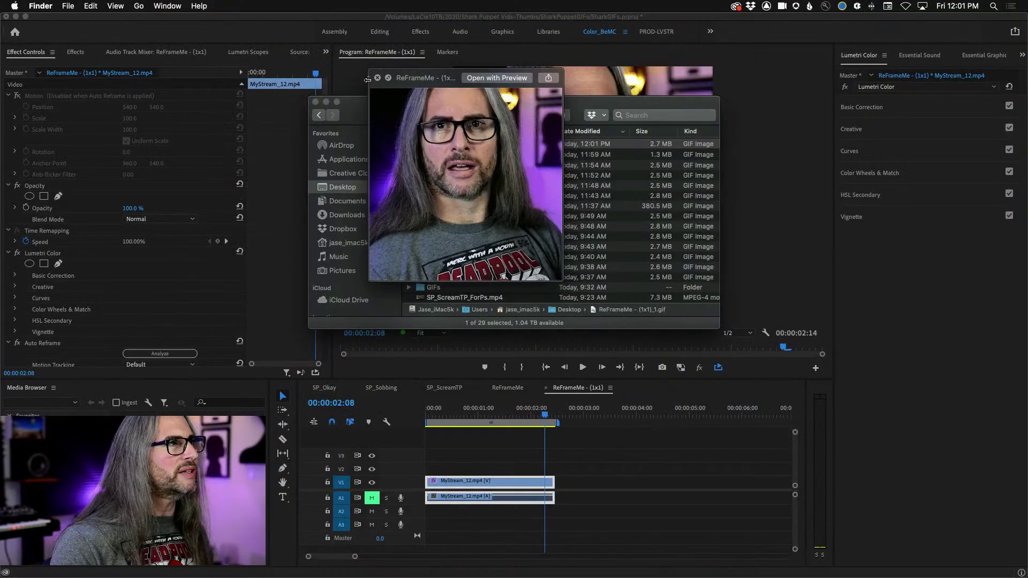
pyautogui.press('space')
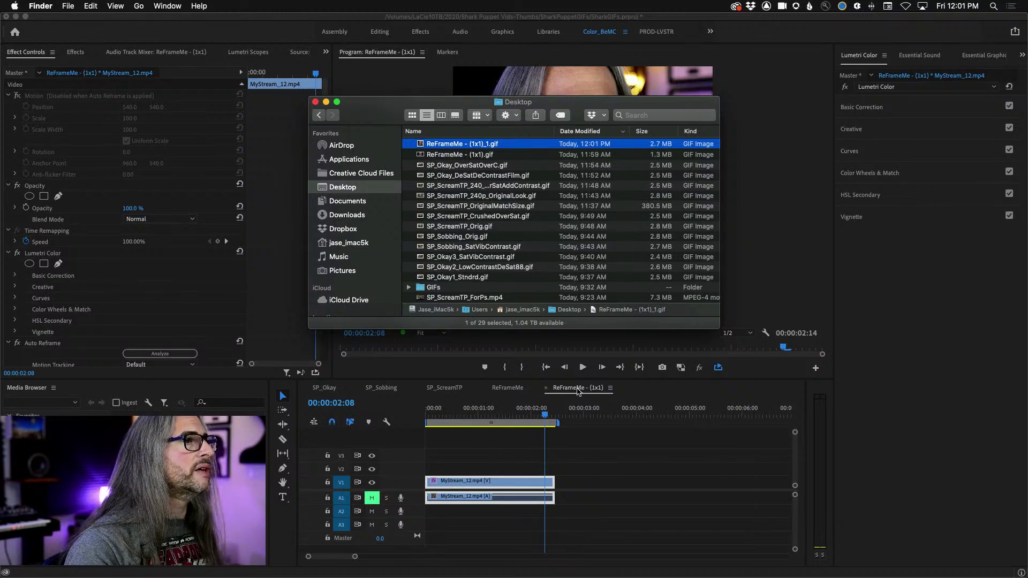
# Step: Switch back to Premiere Pro and open the media export settings for the original ReFrameMe sequence
pyautogui.click(577, 391)
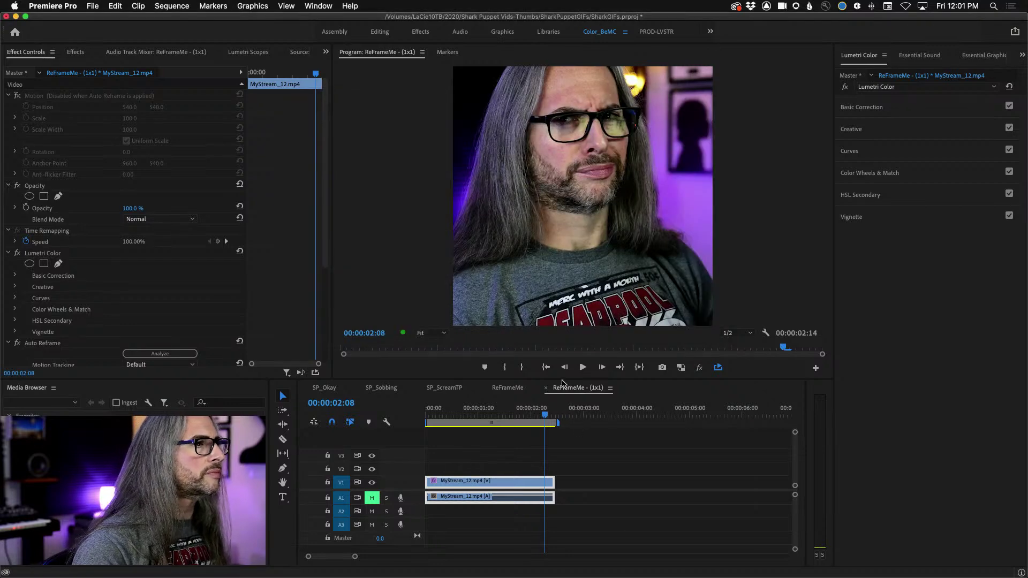
pyautogui.click(569, 389)
pyautogui.click(509, 388)
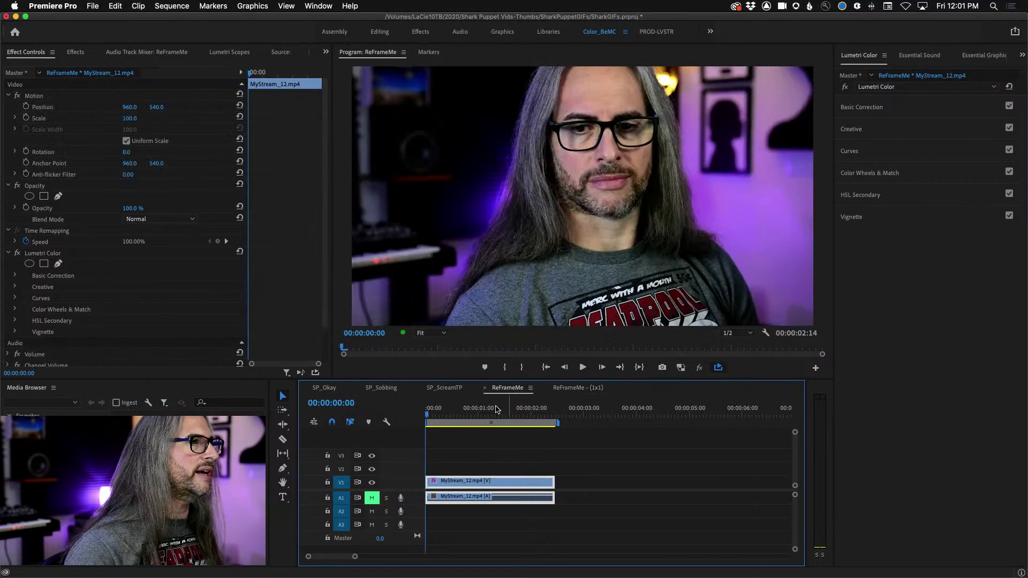
pyautogui.click(93, 6)
pyautogui.moveTo(172, 302)
pyautogui.click(241, 302)
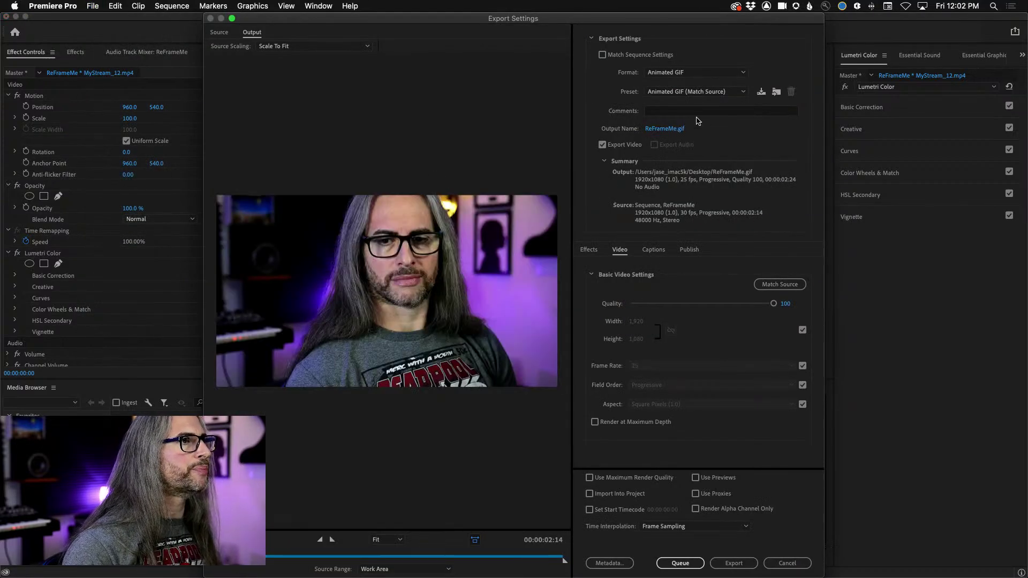
# Step: Apply the 360p 42Q 10fps preset to the GIF export and change its frame rate to 12.5 fps
pyautogui.click(735, 91)
pyautogui.click(688, 115)
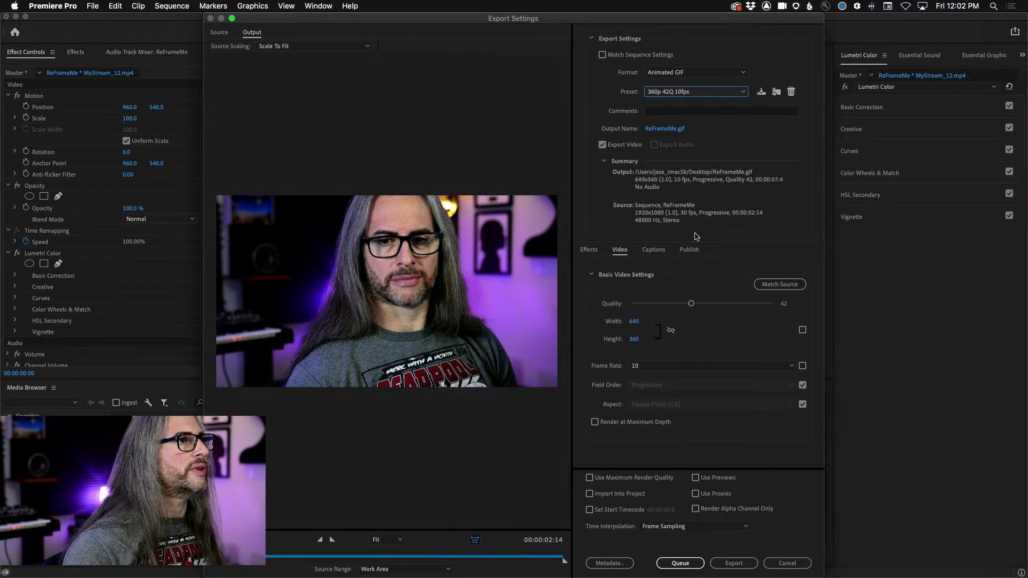
pyautogui.click(631, 341)
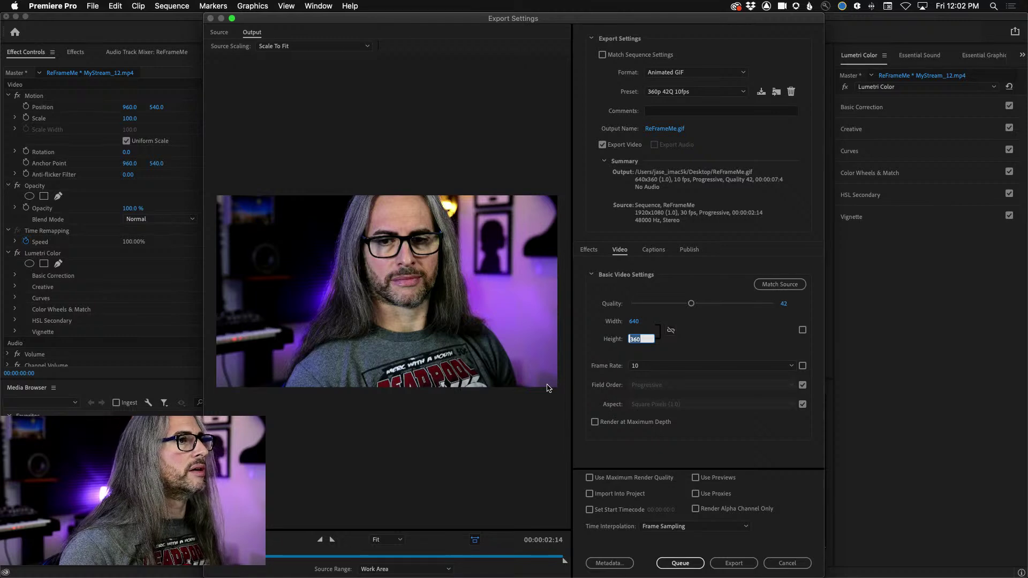
pyautogui.press('Tab')
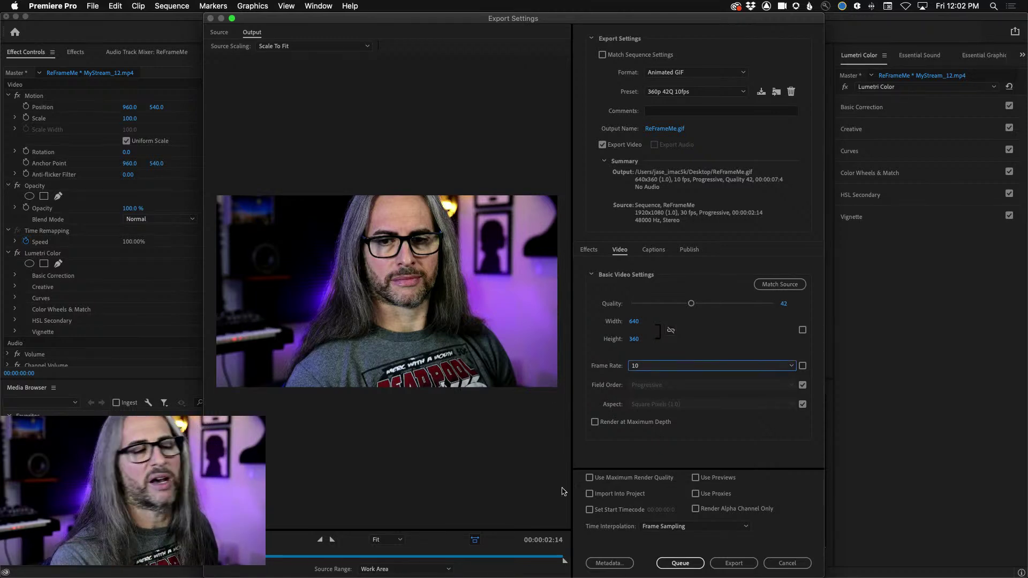
pyautogui.click(787, 368)
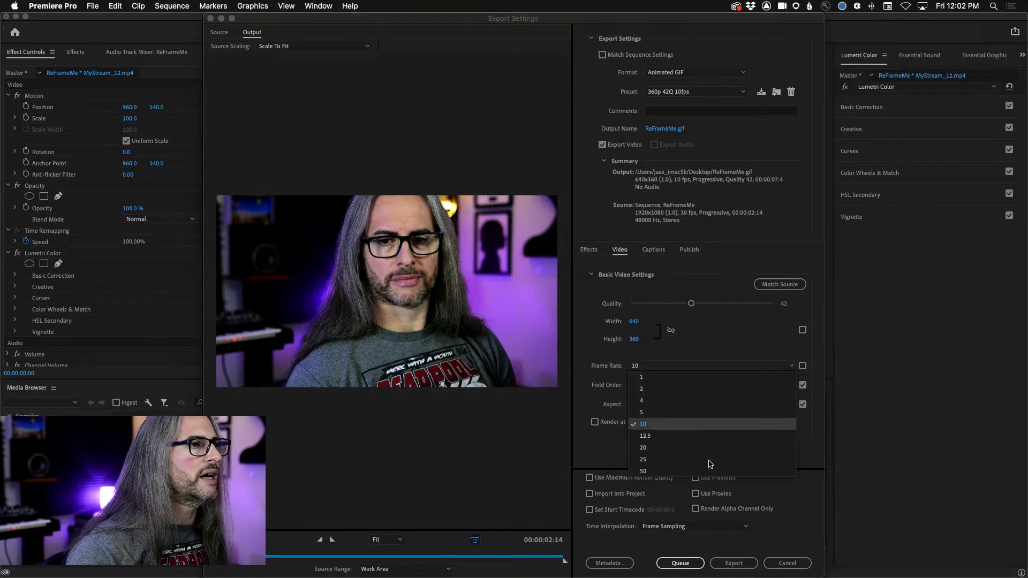
pyautogui.click(653, 438)
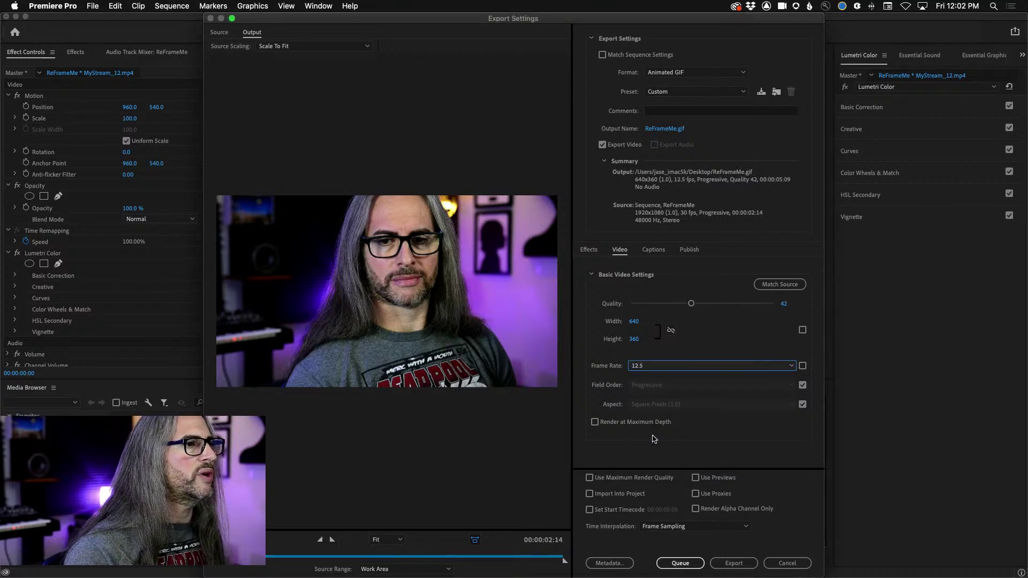
# Step: Name the output ReFrameMe_Wide on the Desktop and export the GIF
pyautogui.click(664, 129)
pyautogui.press('Right')
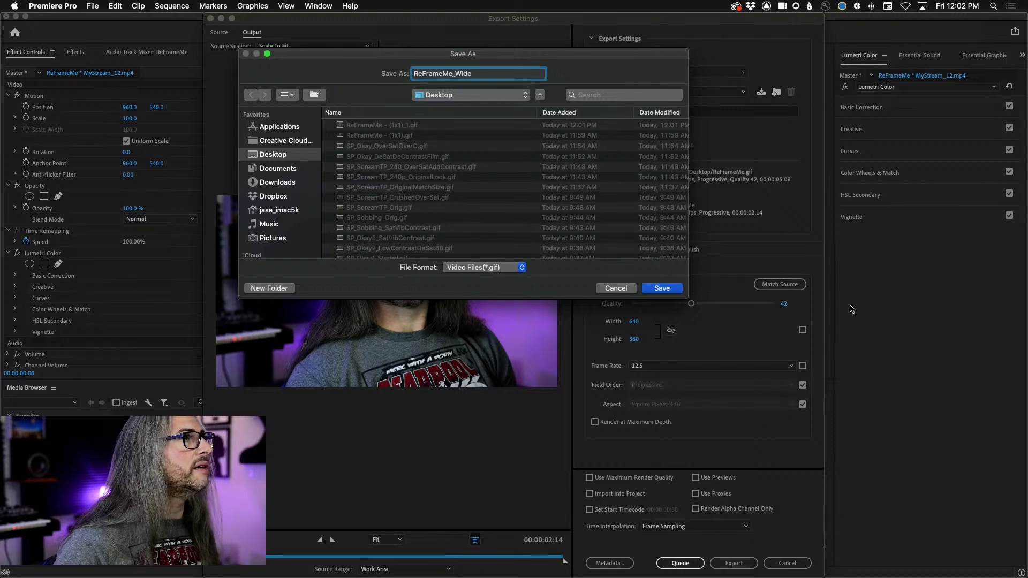
pyautogui.click(653, 287)
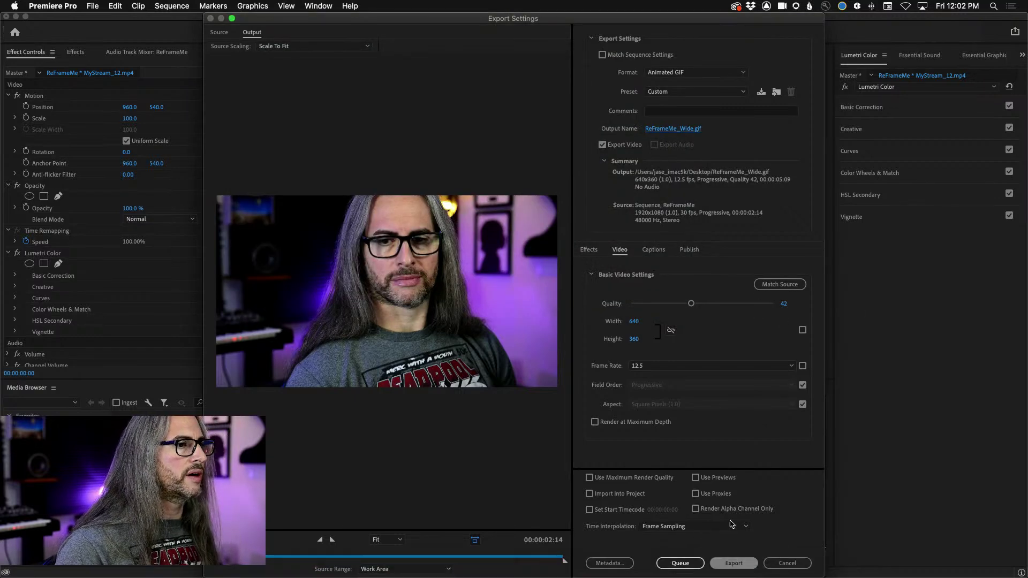
pyautogui.click(738, 563)
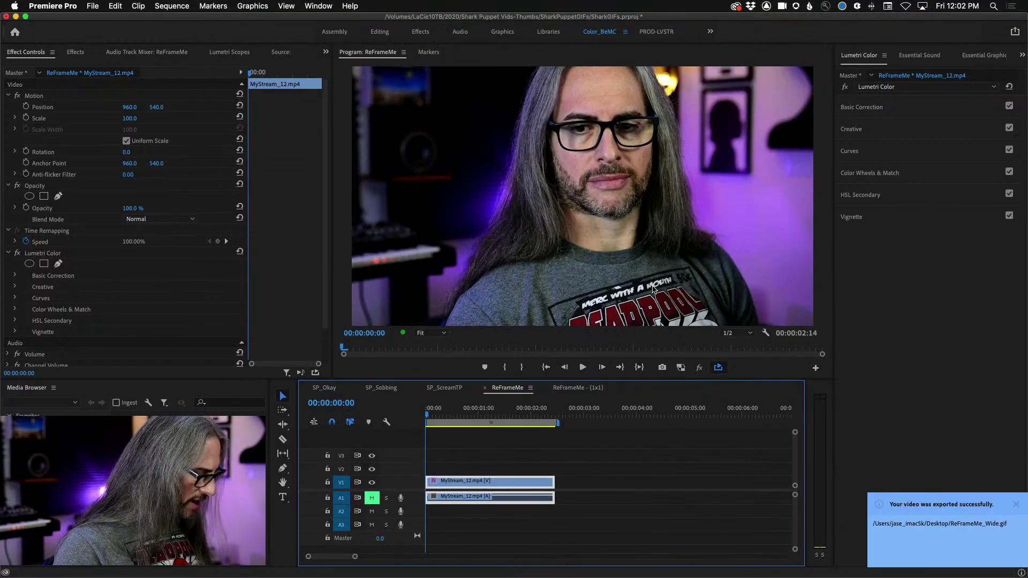
# Step: Switch to Finder and compare the previews and file sizes of ReFrameMe_Wide.gif and ReFrameMe - (1x1)_1.gif
pyautogui.press('super+Tab')
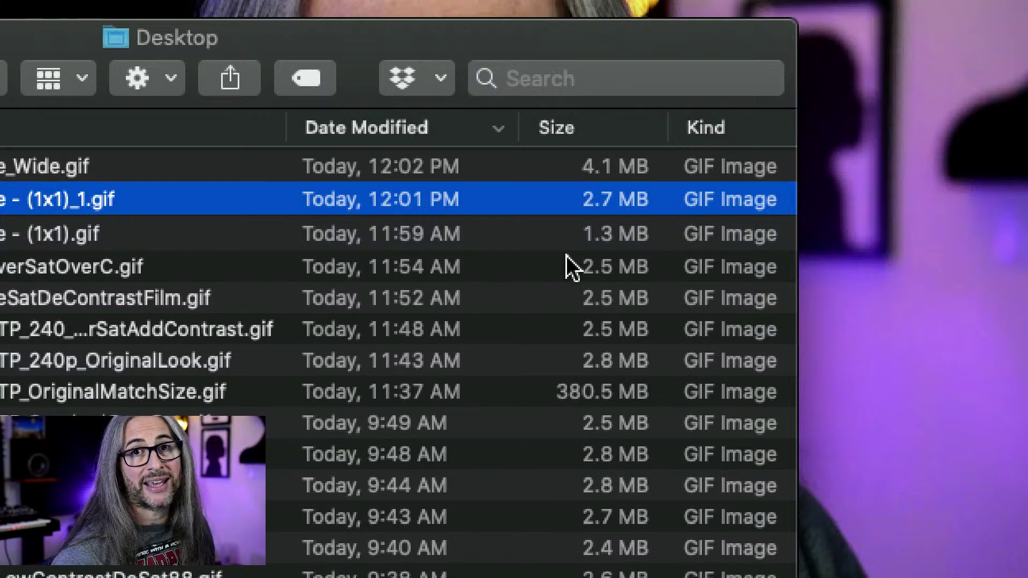
pyautogui.click(418, 171)
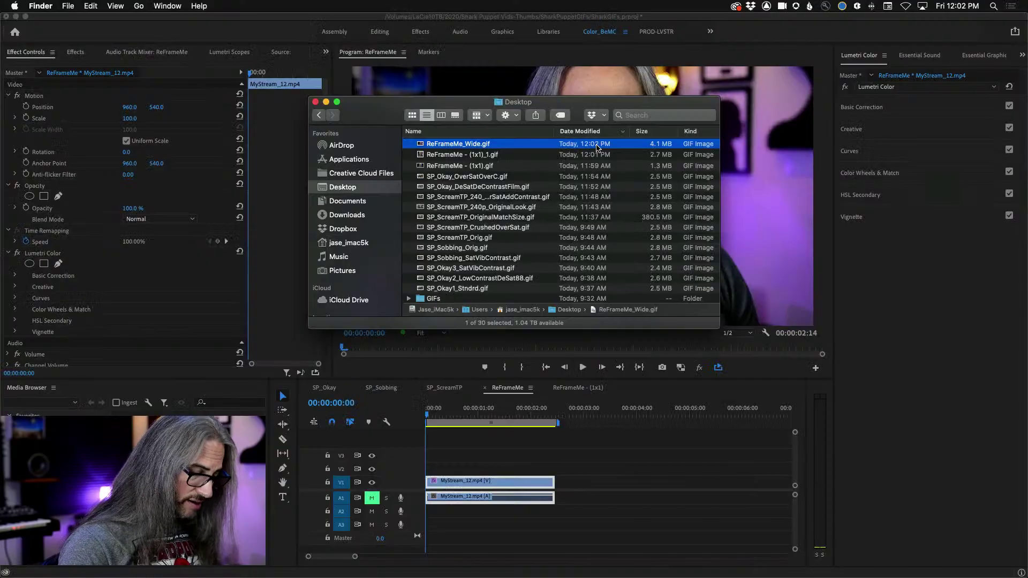
pyautogui.press('space')
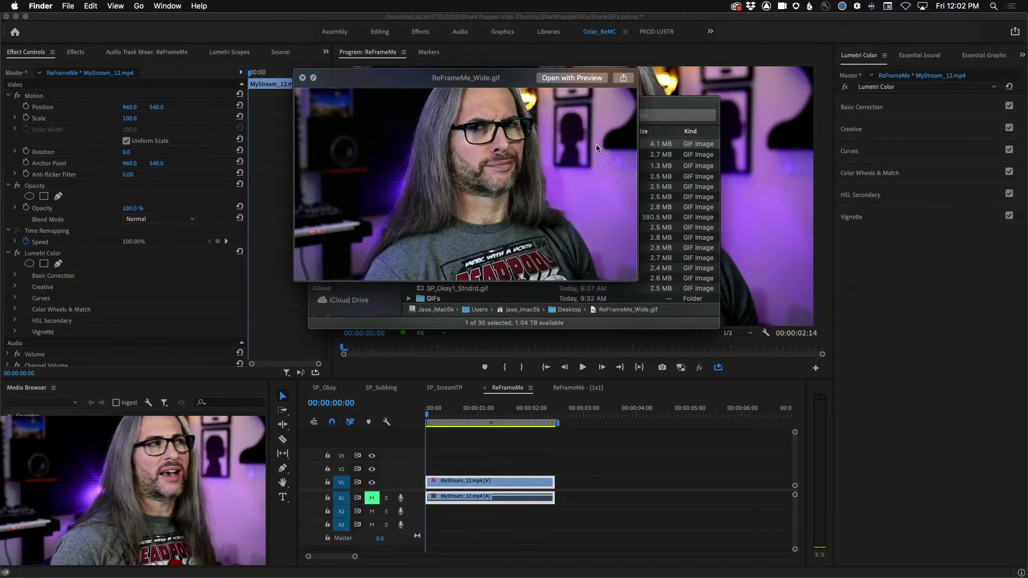
pyautogui.press('Down')
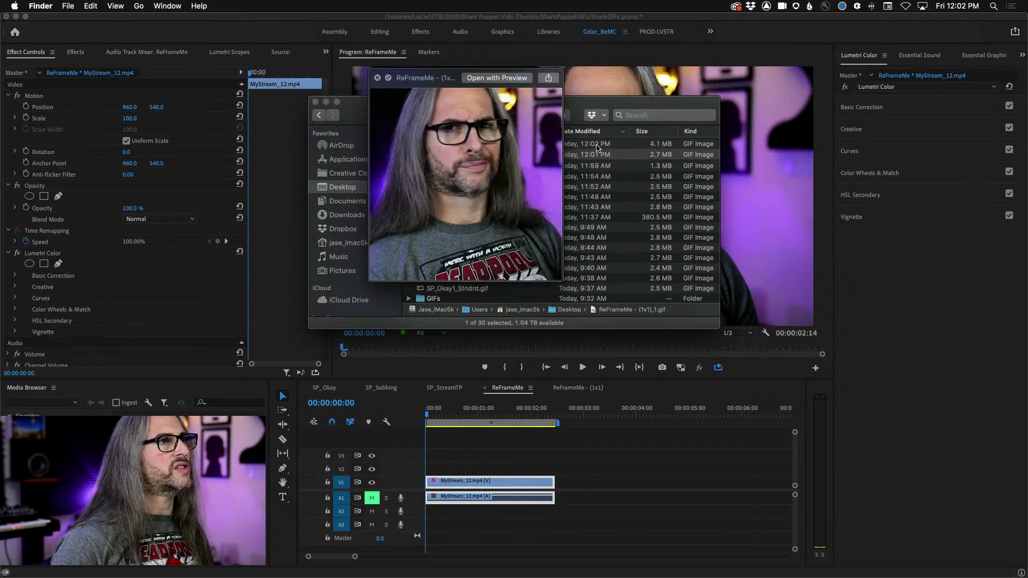
pyautogui.press('Up')
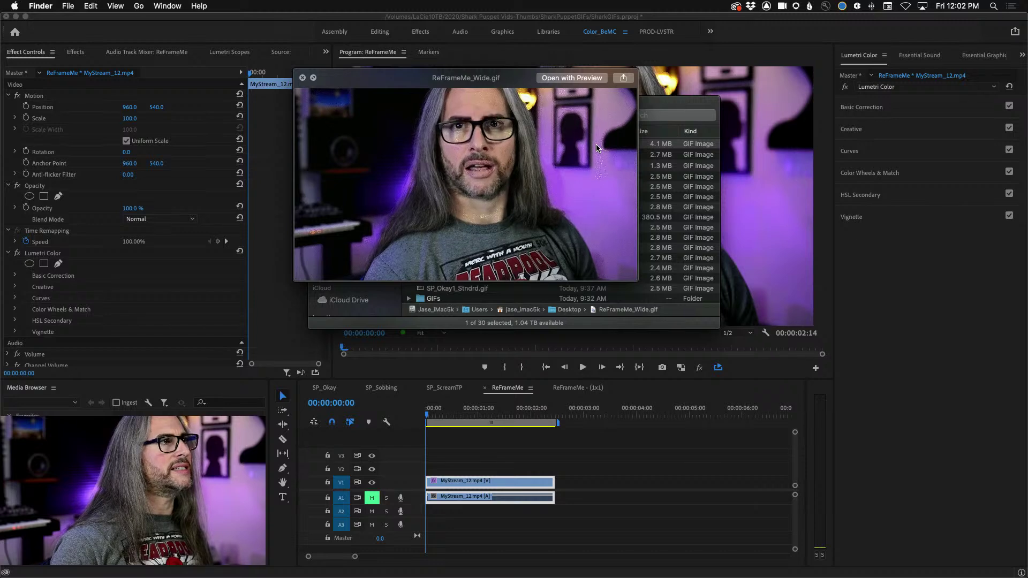
pyautogui.press('Down')
pyautogui.press('Up')
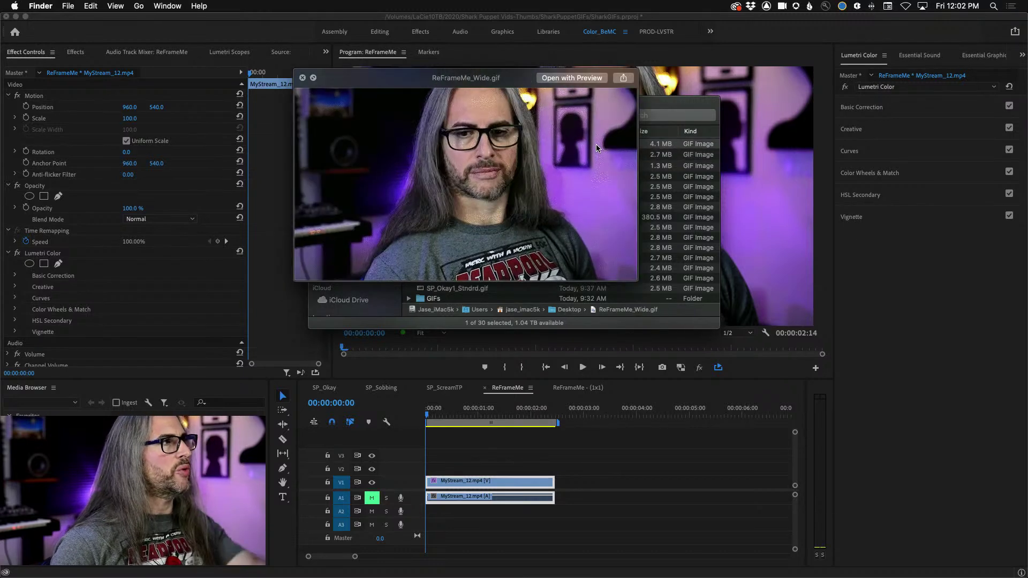
# Step: Preview the square ReFrameMe - (1x1)_1.gif, close the preview and switch back to Premiere Pro
pyautogui.press('Down')
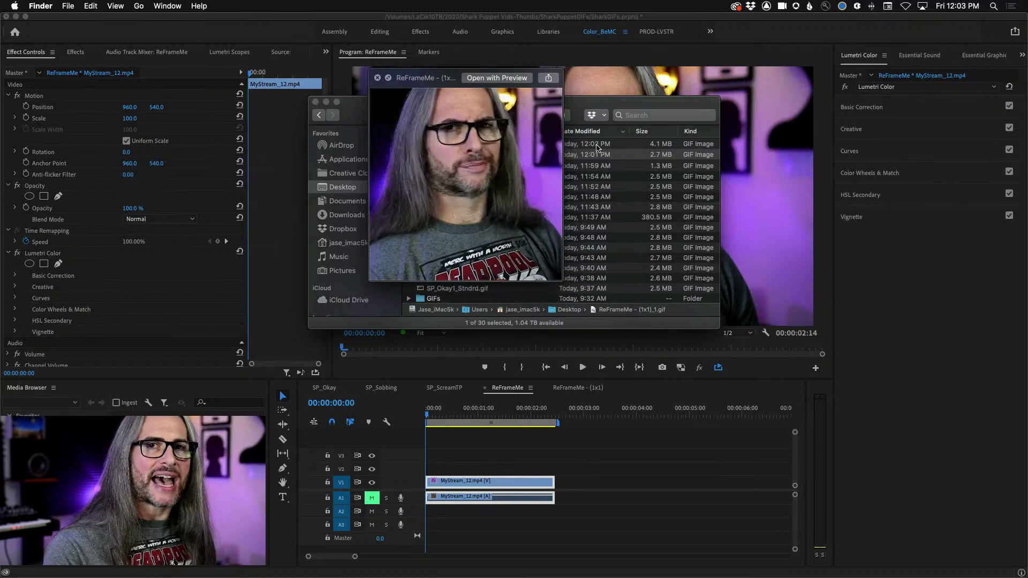
pyautogui.press('space')
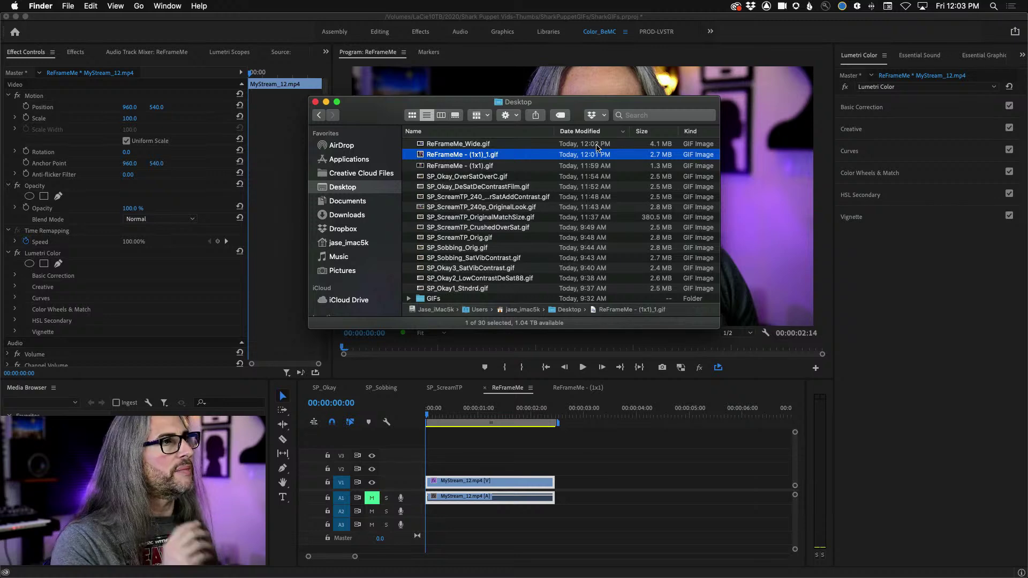
pyautogui.click(495, 394)
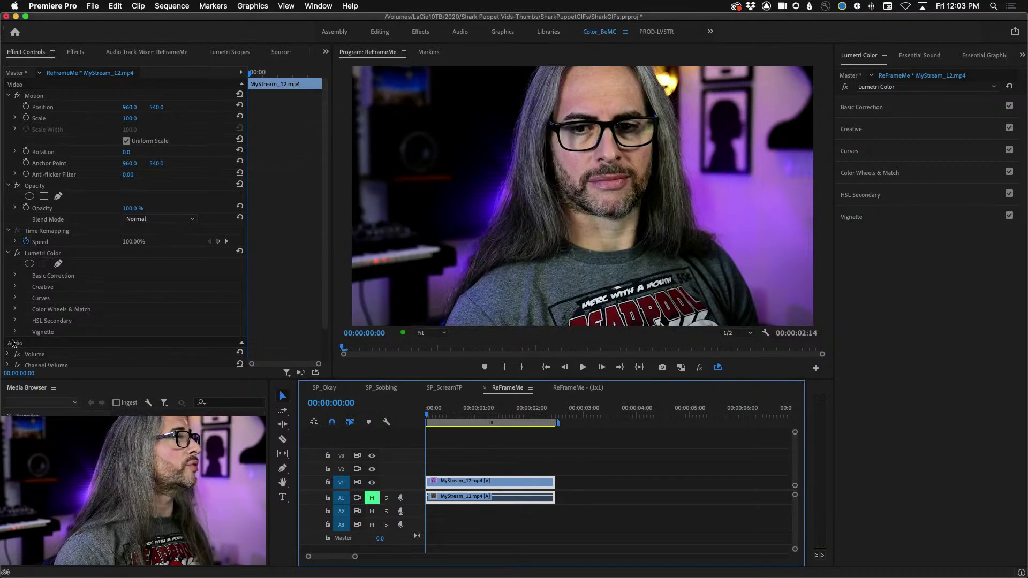
# Step: Create an auto-reframed Vertical 9:16 version of the ReFrameMe sequence with Default motion tracking, and play it back
pyautogui.click(327, 53)
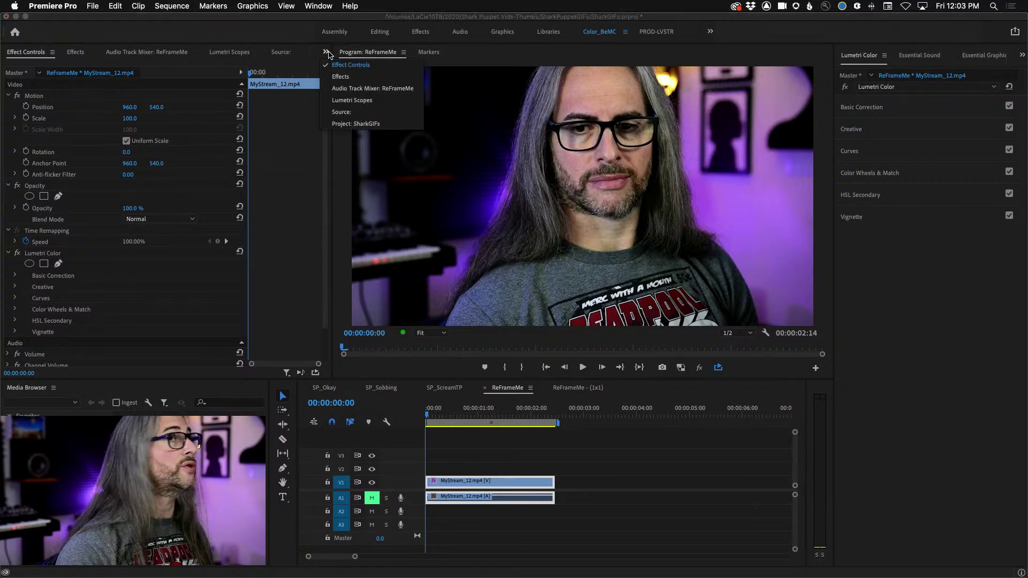
pyautogui.click(354, 124)
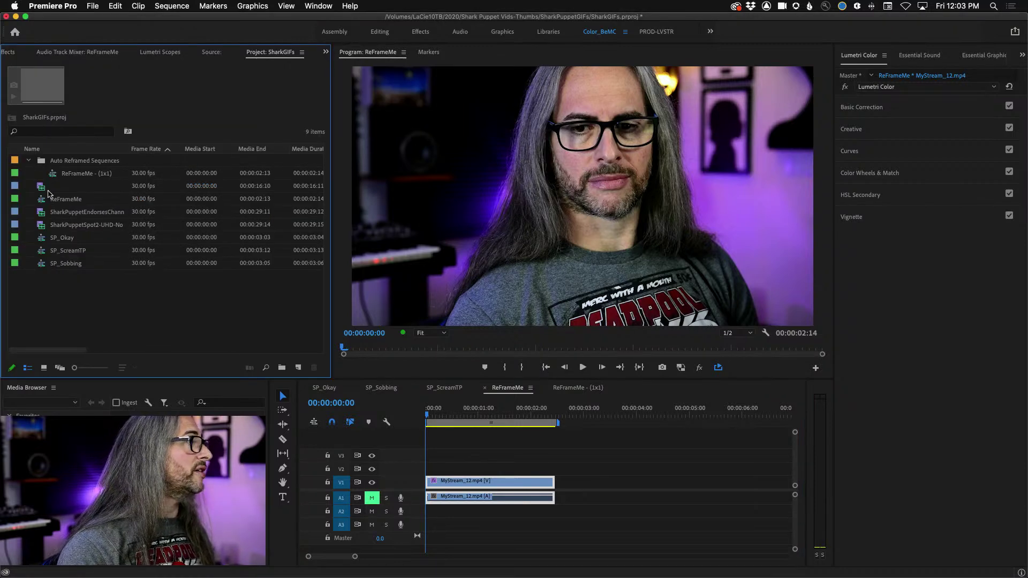
pyautogui.click(75, 202)
pyautogui.rightClick(65, 202)
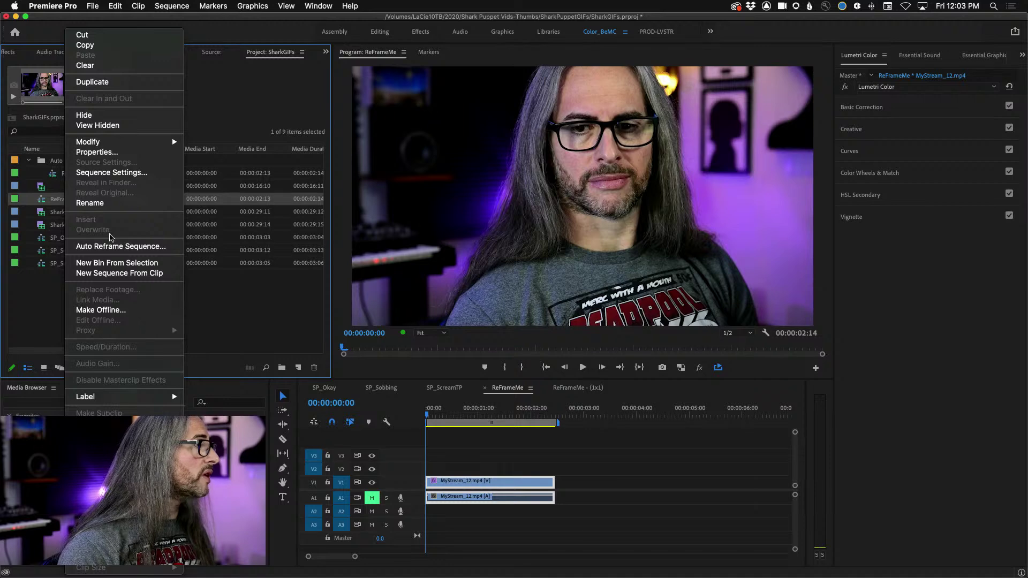
pyautogui.click(121, 246)
pyautogui.click(437, 281)
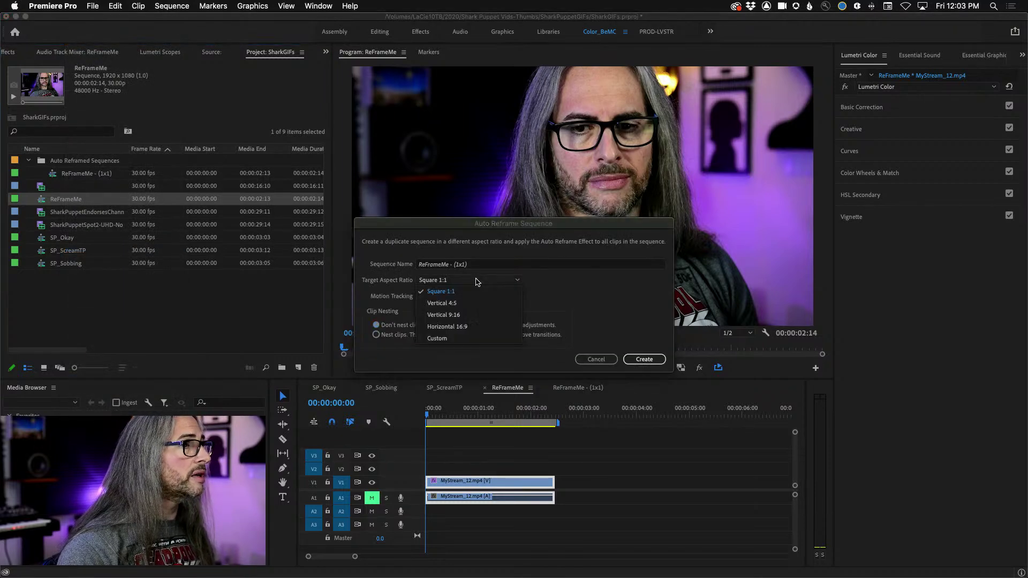
pyautogui.click(455, 315)
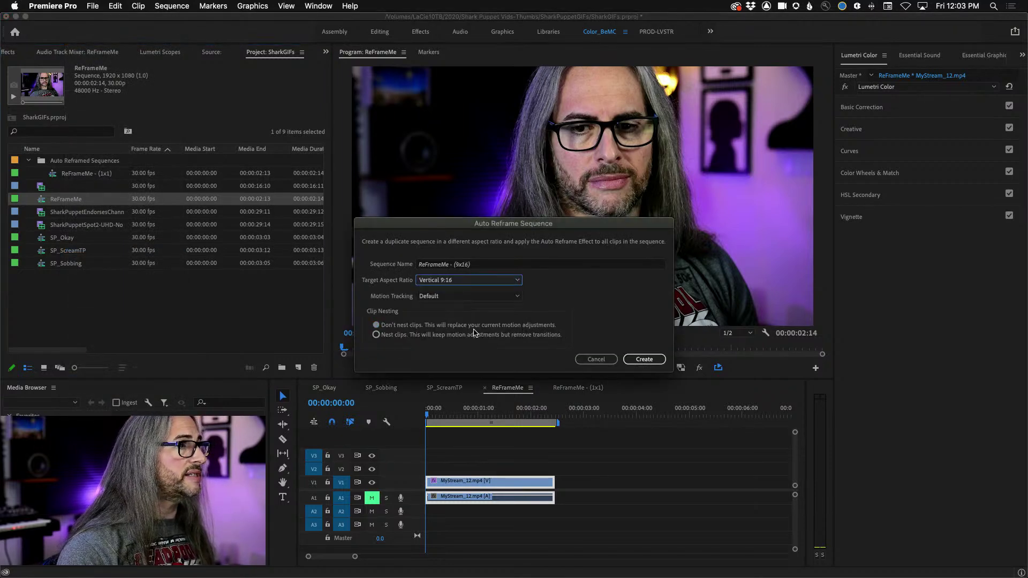
pyautogui.click(645, 359)
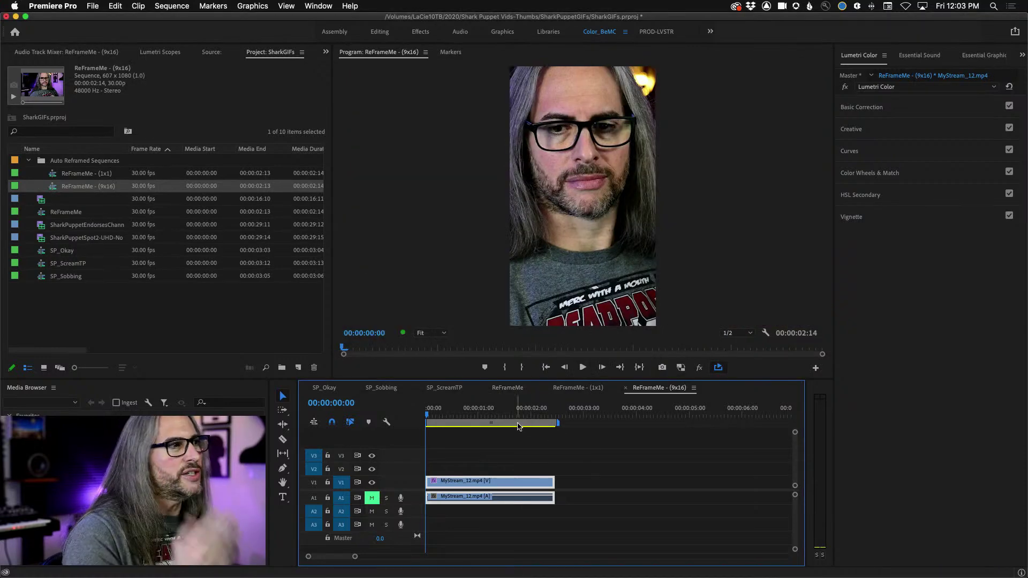
pyautogui.press('space')
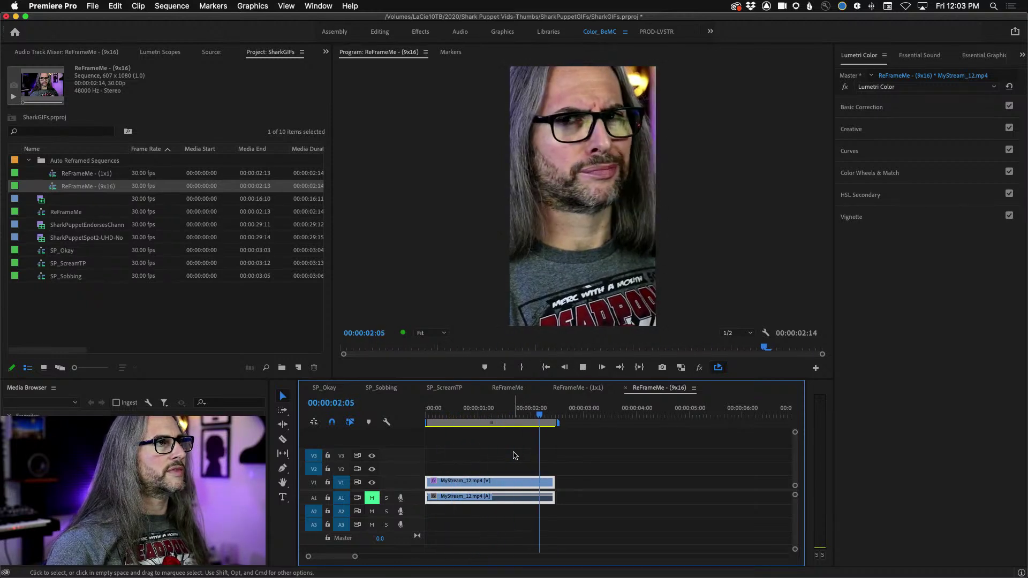
pyautogui.press('space')
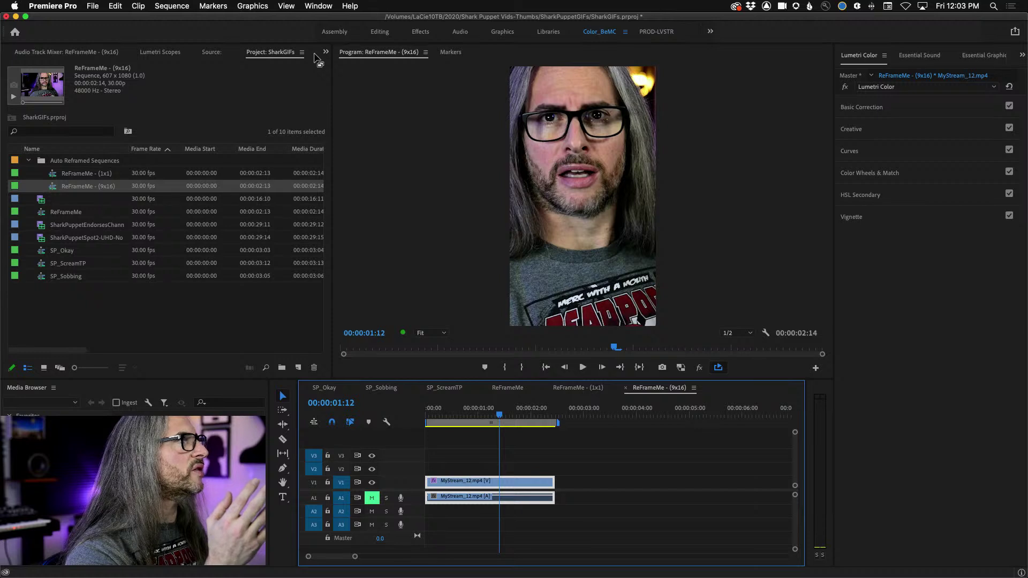
# Step: Set the Auto Reframe effect's Reframe Scale to 102 on the vertical sequence's clip and scrub through to check the framing
pyautogui.click(324, 52)
pyautogui.click(351, 65)
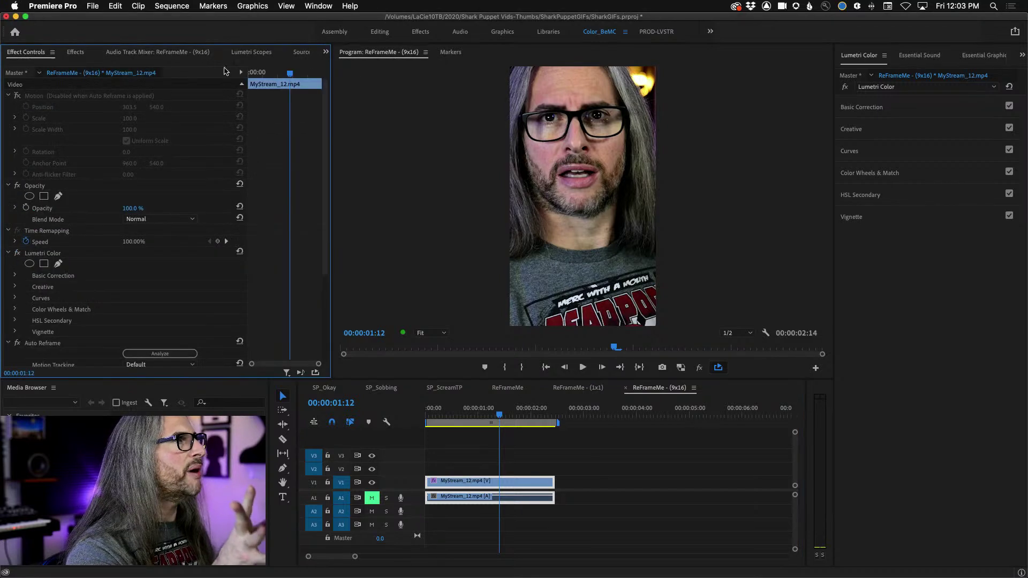
pyautogui.scroll(-5, 117, 297)
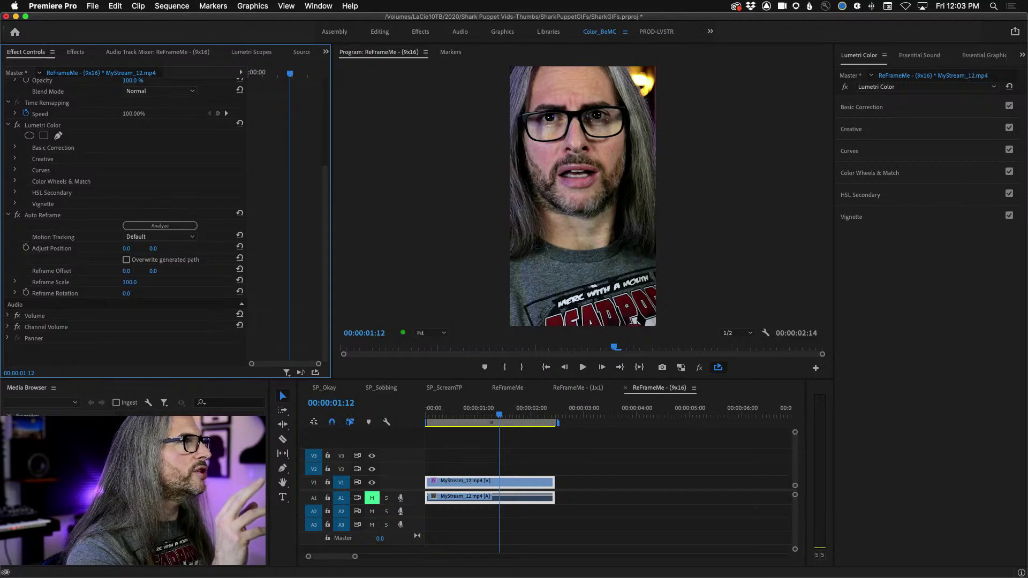
pyautogui.moveTo(128, 283); pyautogui.dragTo(131, 282)
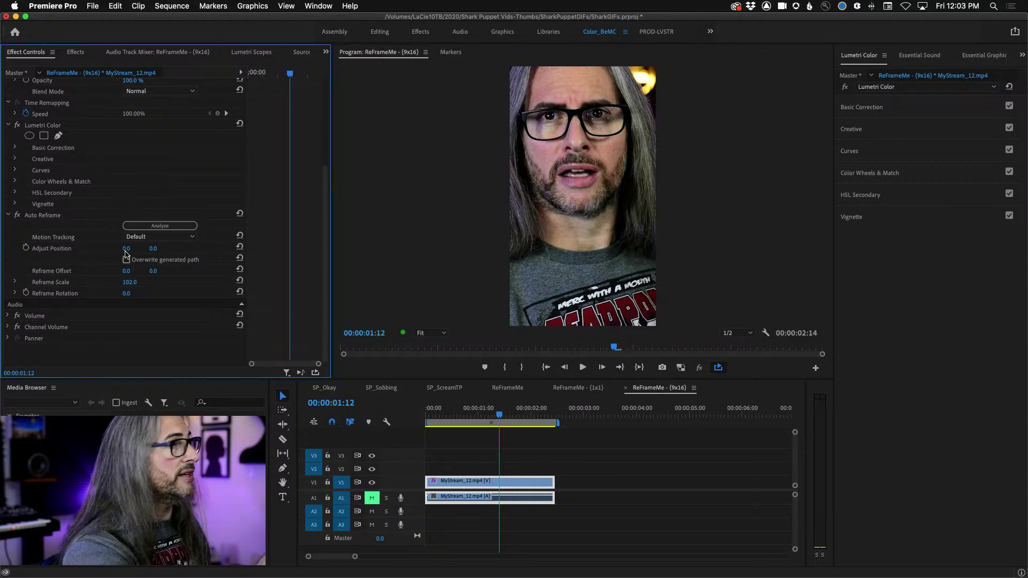
pyautogui.moveTo(152, 249); pyautogui.dragTo(158, 248)
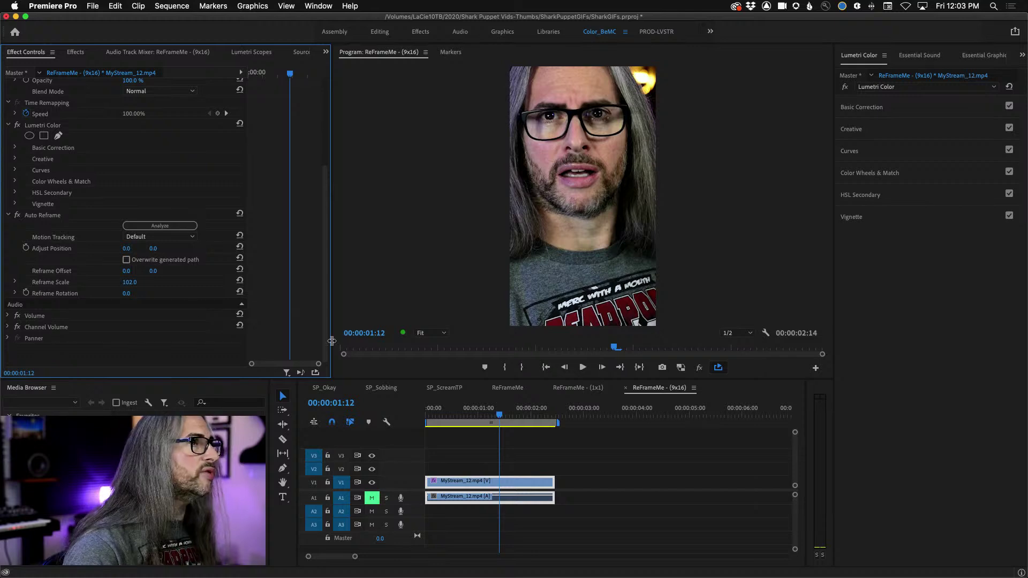
pyautogui.click(485, 417)
pyautogui.moveTo(486, 417); pyautogui.dragTo(529, 421)
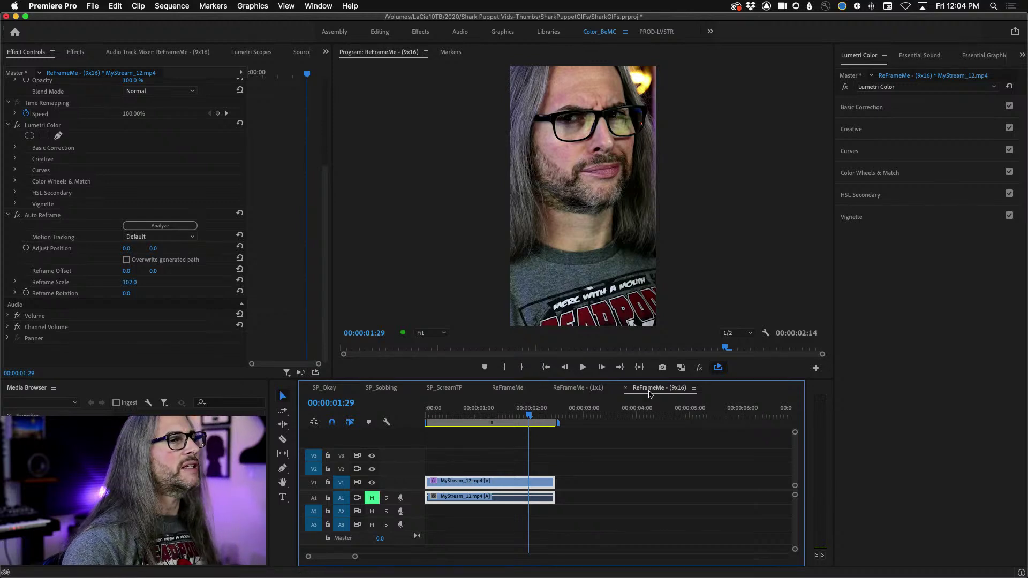
# Step: Open the media export settings for the vertical sequence and set an unlinked GIF frame size of 360 by 640
pyautogui.press('super+m')
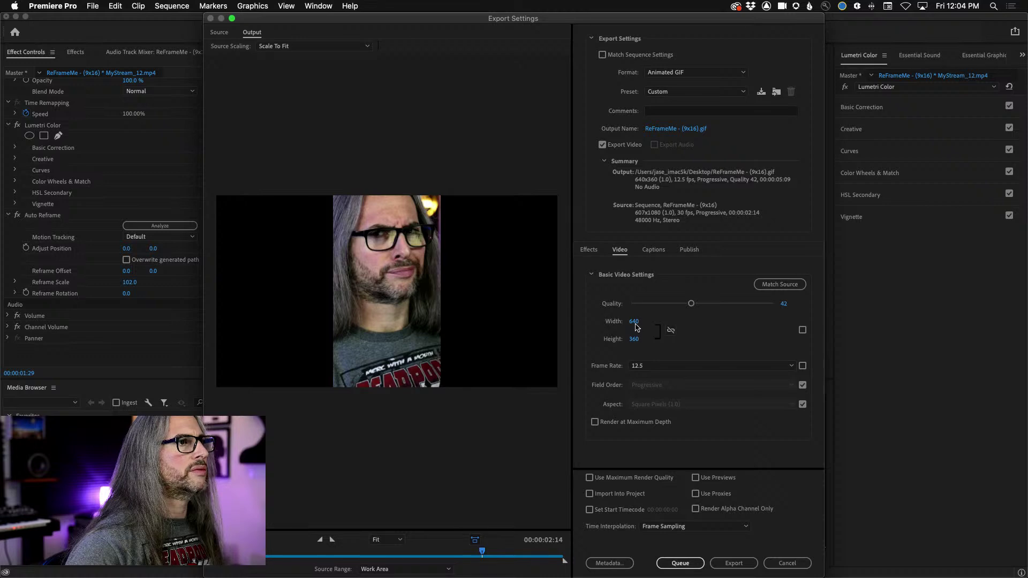
pyautogui.click(670, 330)
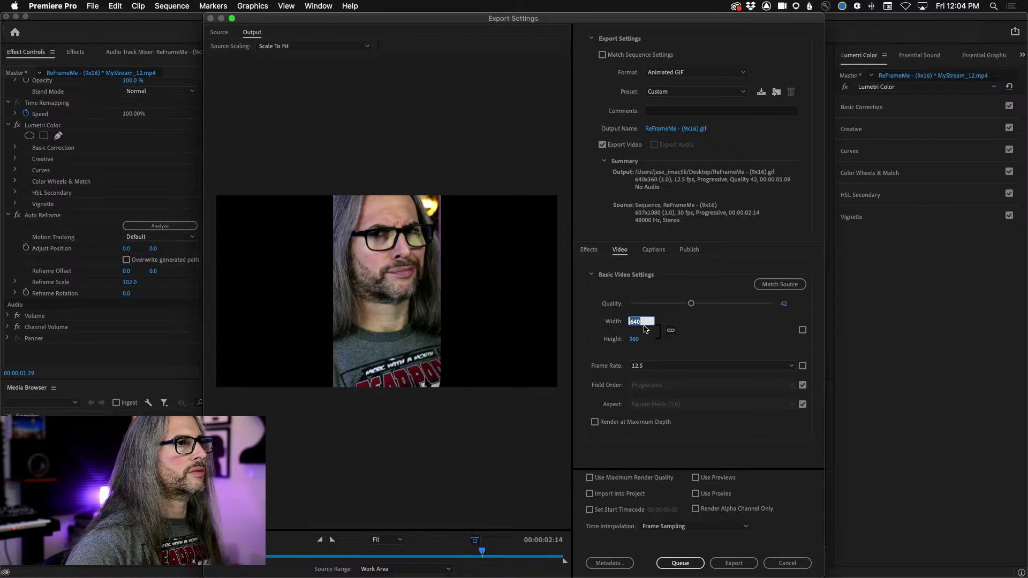
pyautogui.click(671, 331)
pyautogui.click(634, 321)
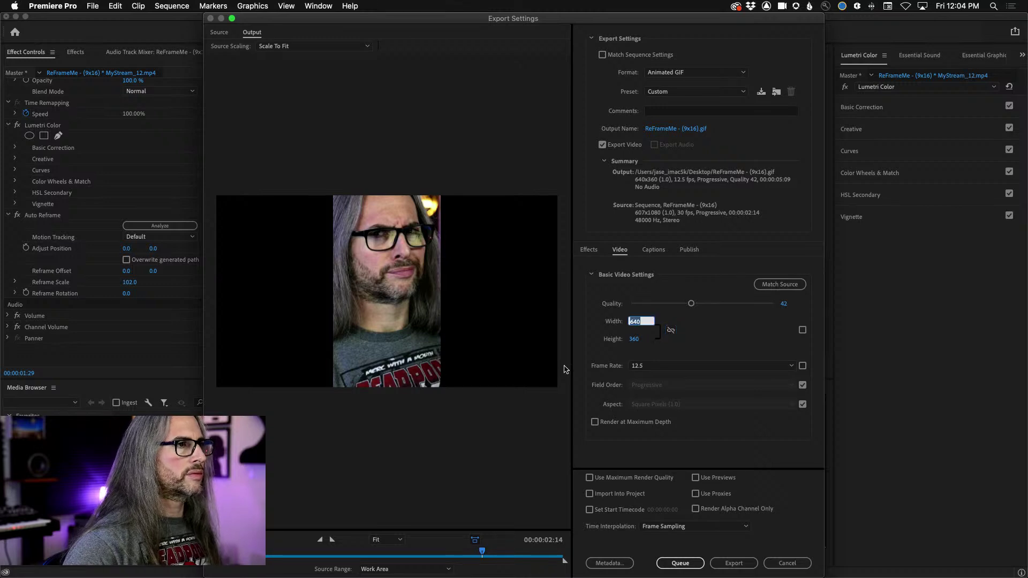
pyautogui.write('360')
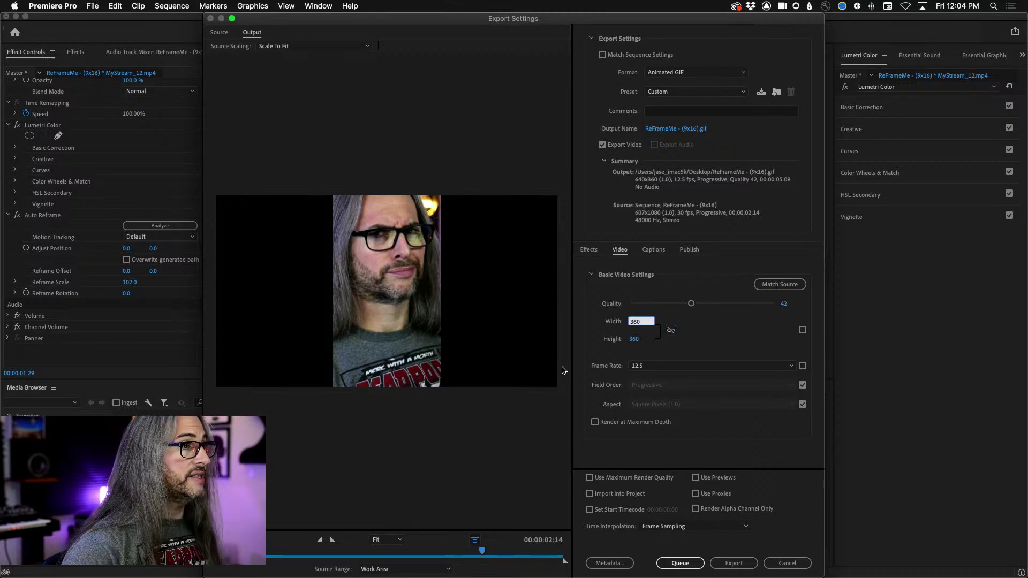
pyautogui.click(635, 339)
pyautogui.write('654')
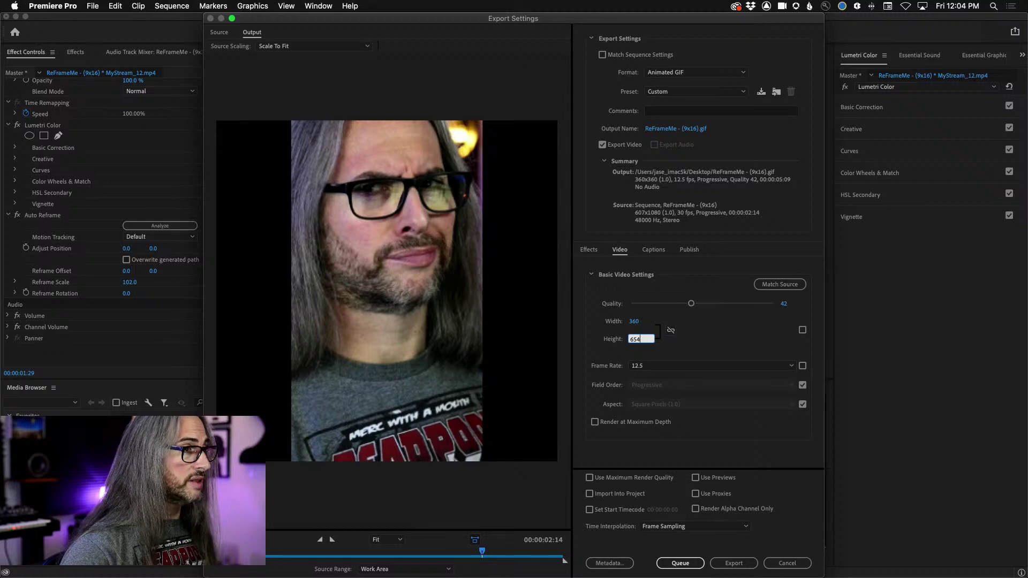
pyautogui.press('Tab')
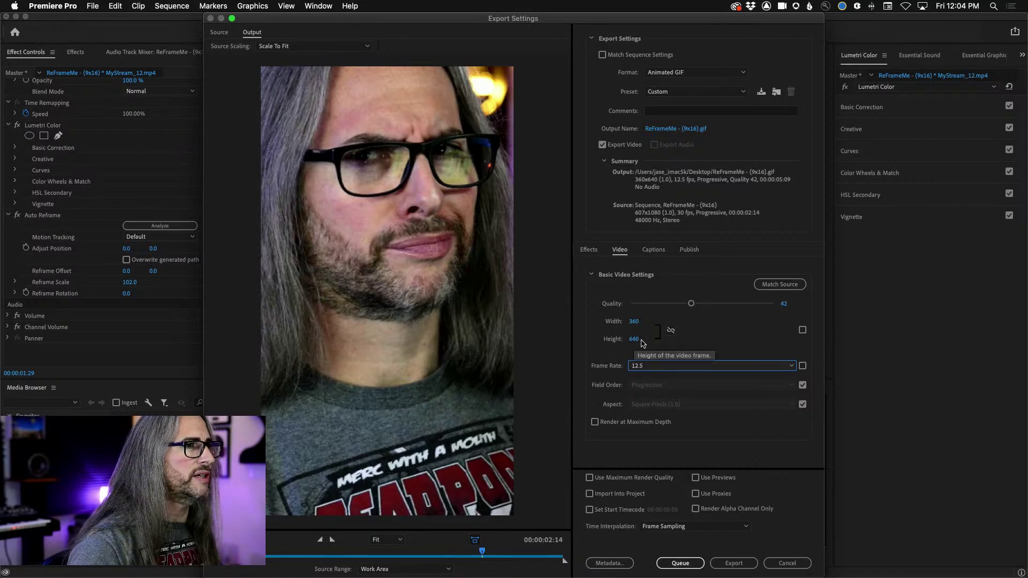
# Step: Link the GIF's width and height, set the height to 360, and export the vertical ReFrameMe GIF
pyautogui.click(671, 330)
pyautogui.click(634, 339)
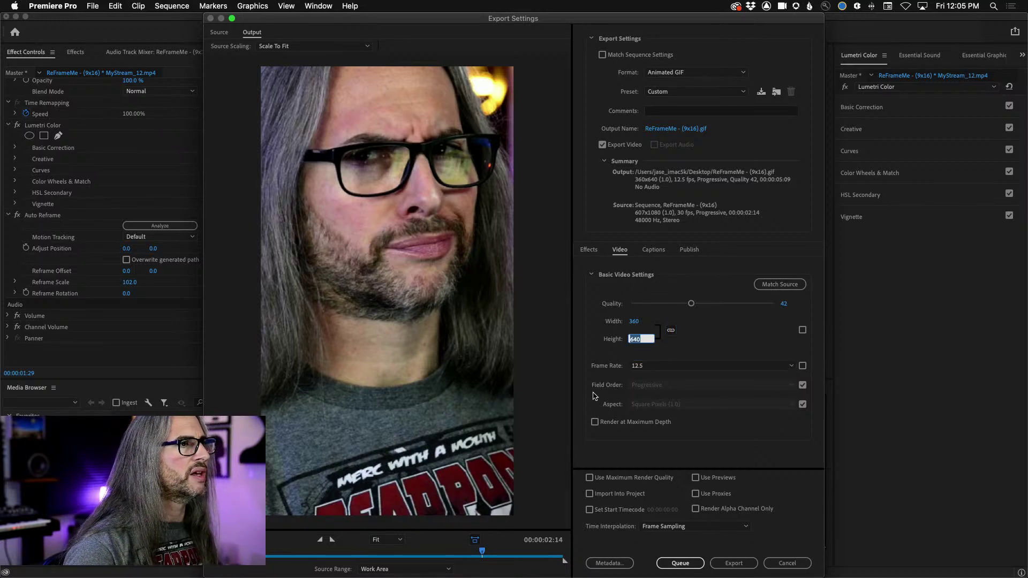
pyautogui.write('360')
pyautogui.press('Tab')
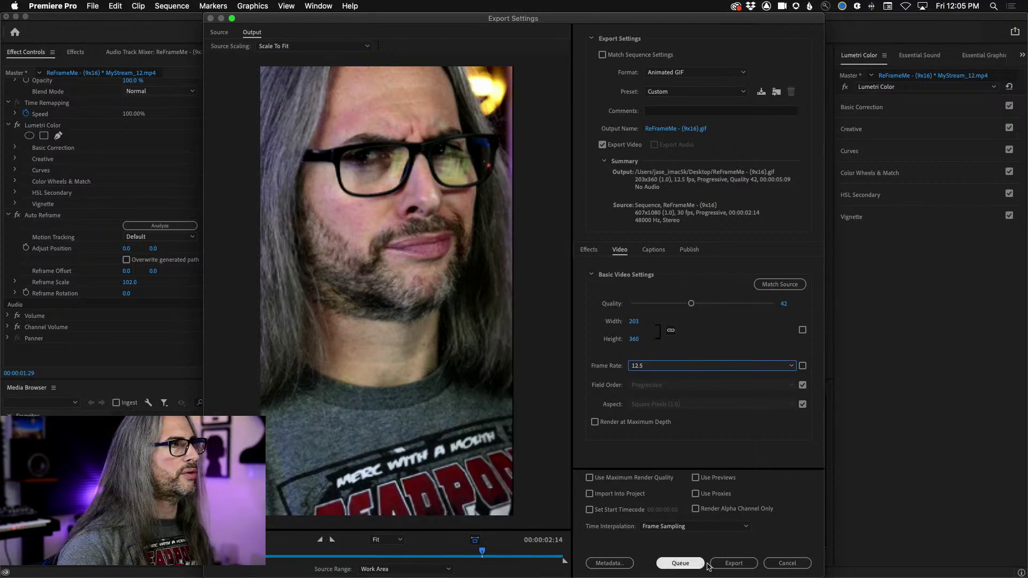
pyautogui.click(735, 564)
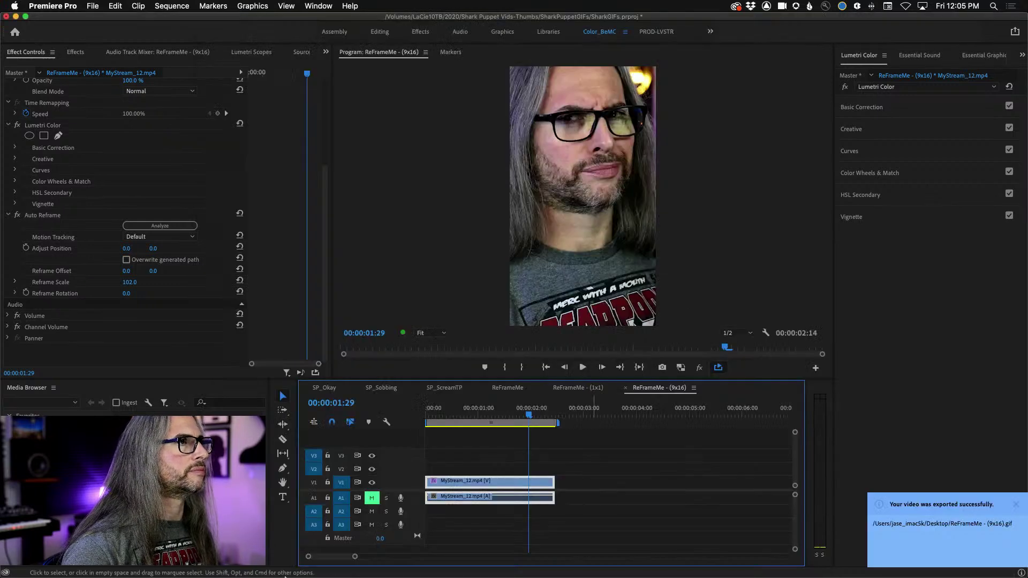
# Step: Switch to Finder, compare the file sizes of the vertical, widescreen and square ReFrameMe GIFs, and close the Desktop window
pyautogui.click(155, 569)
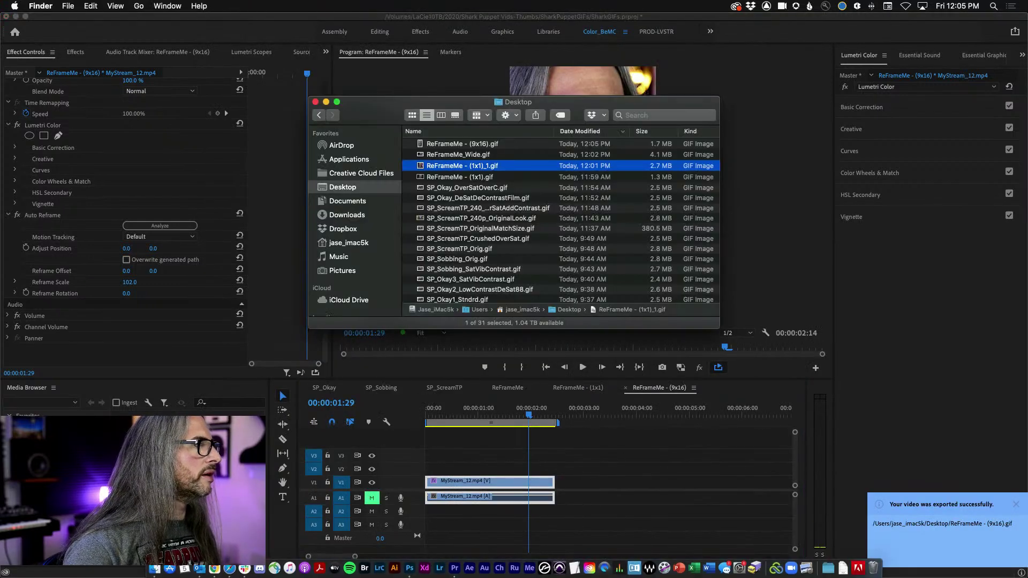
pyautogui.click(555, 141)
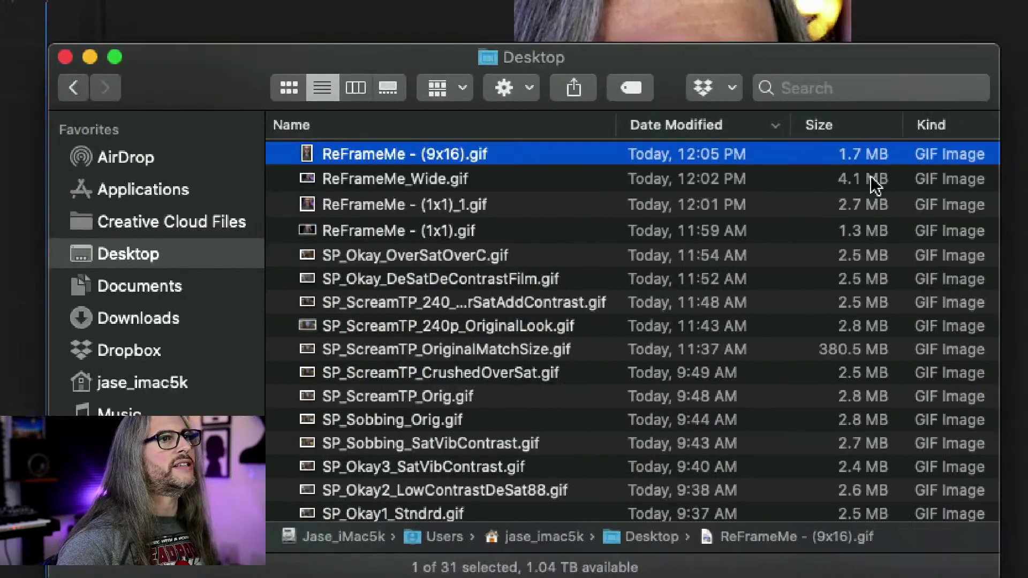
pyautogui.click(876, 182)
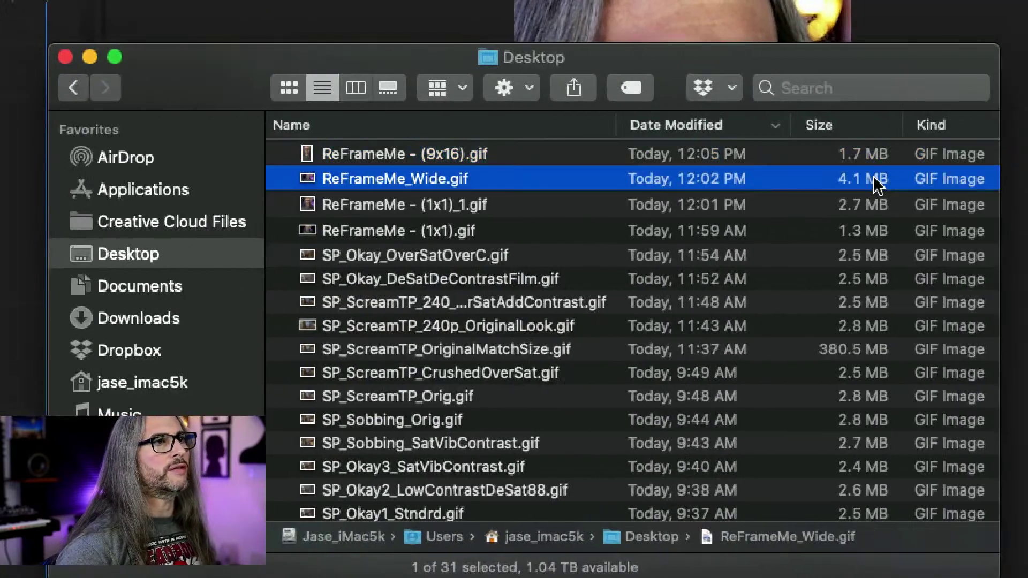
pyautogui.click(877, 212)
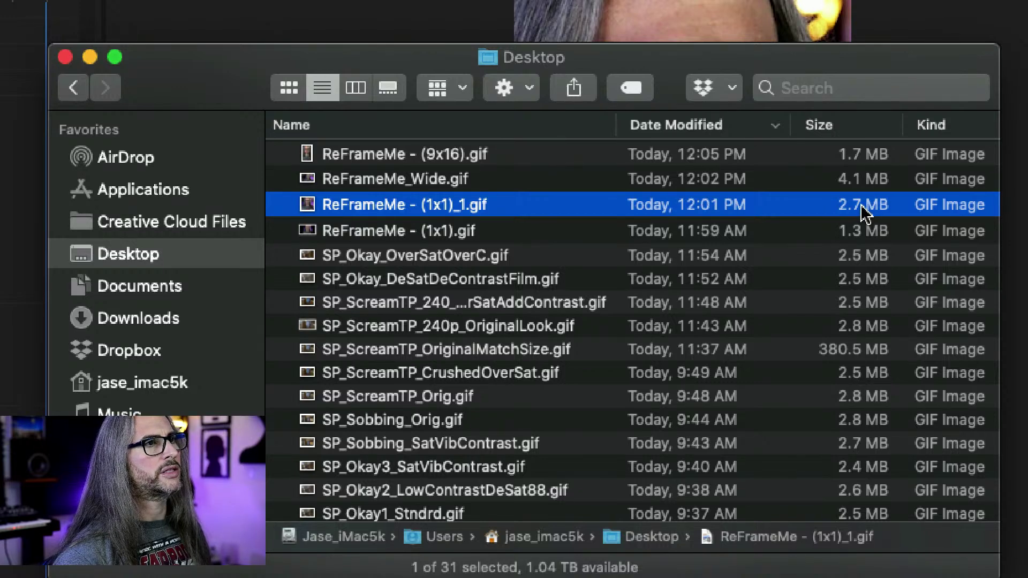
pyautogui.click(868, 165)
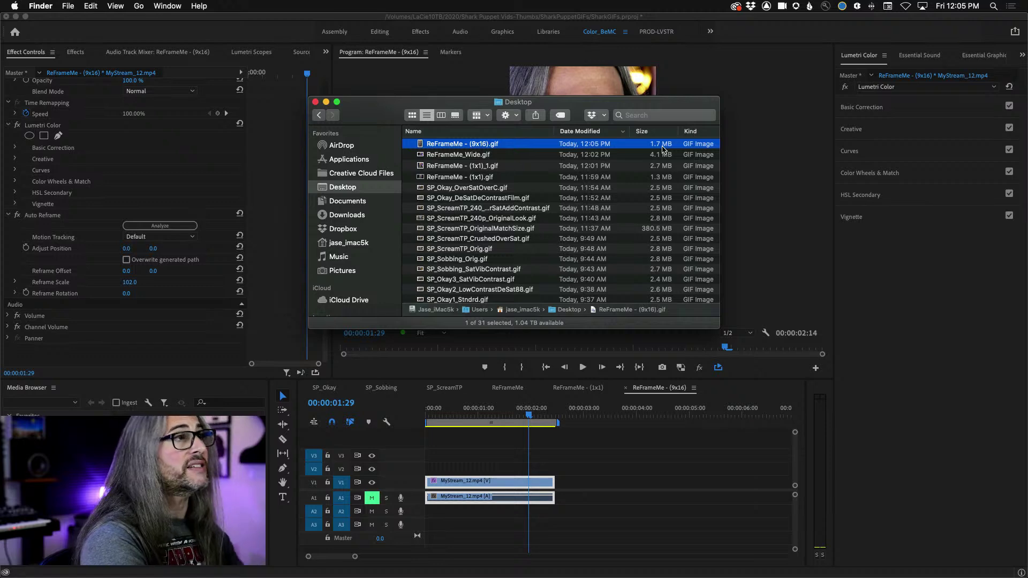
pyautogui.click(315, 101)
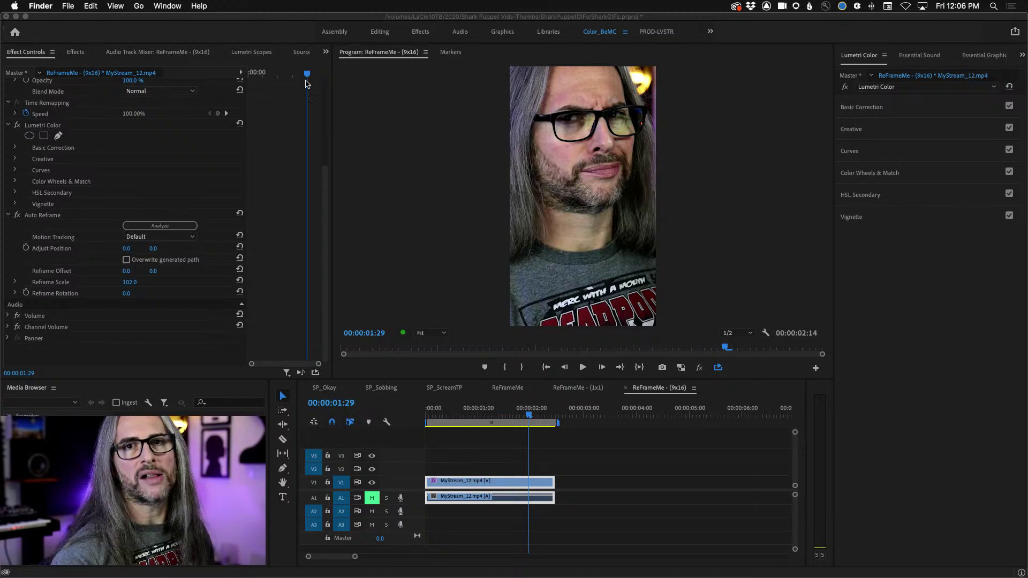
# Step: Open the SP_Sobbing sequence and turn on the Lumetri Color effect for its clip
pyautogui.click(574, 389)
pyautogui.click(450, 391)
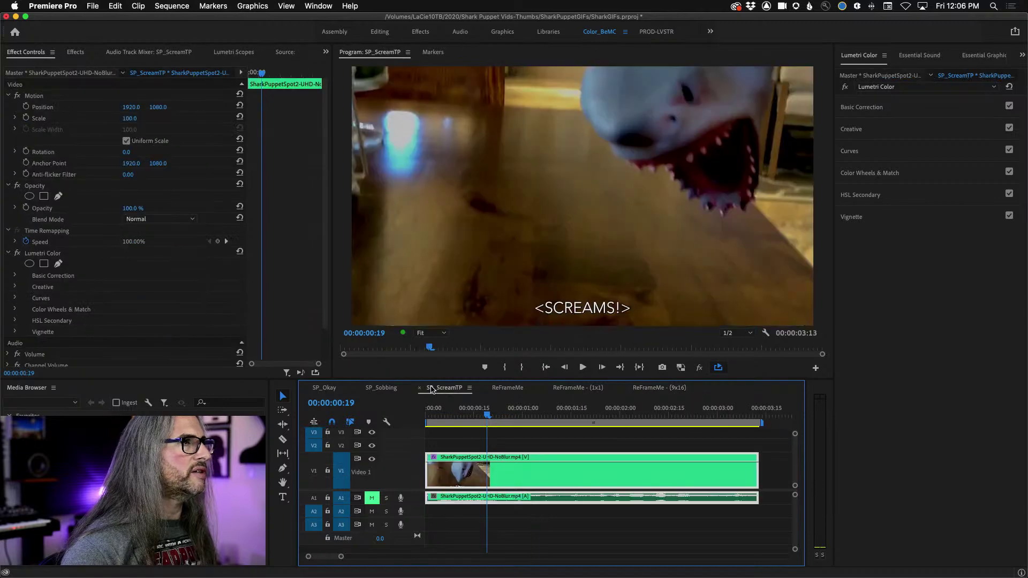
pyautogui.click(370, 391)
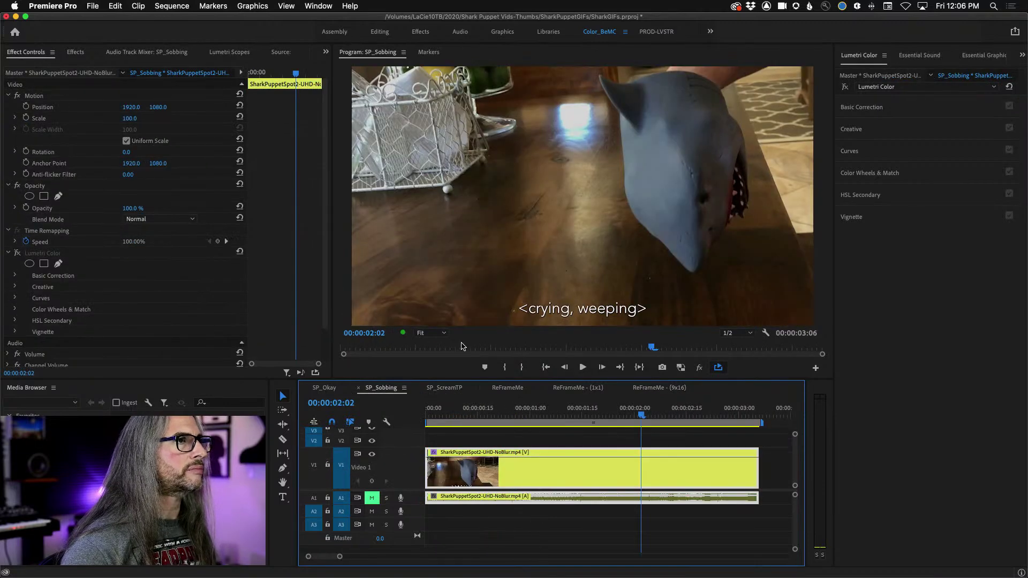
pyautogui.click(845, 87)
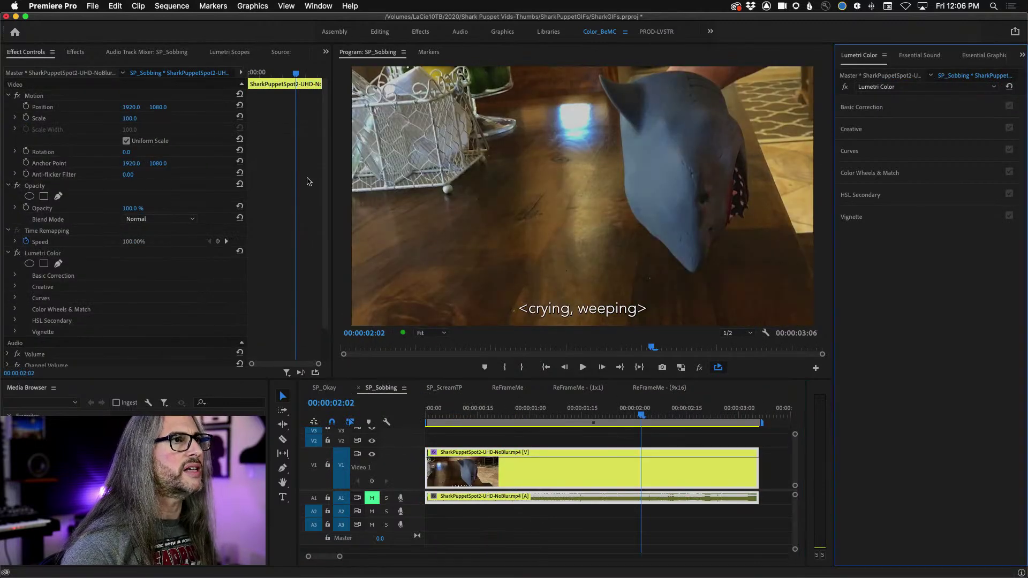
# Step: Open the media export settings for the SP_Sobbing sequence and lower the animated GIF quality to 24
pyautogui.click(98, 5)
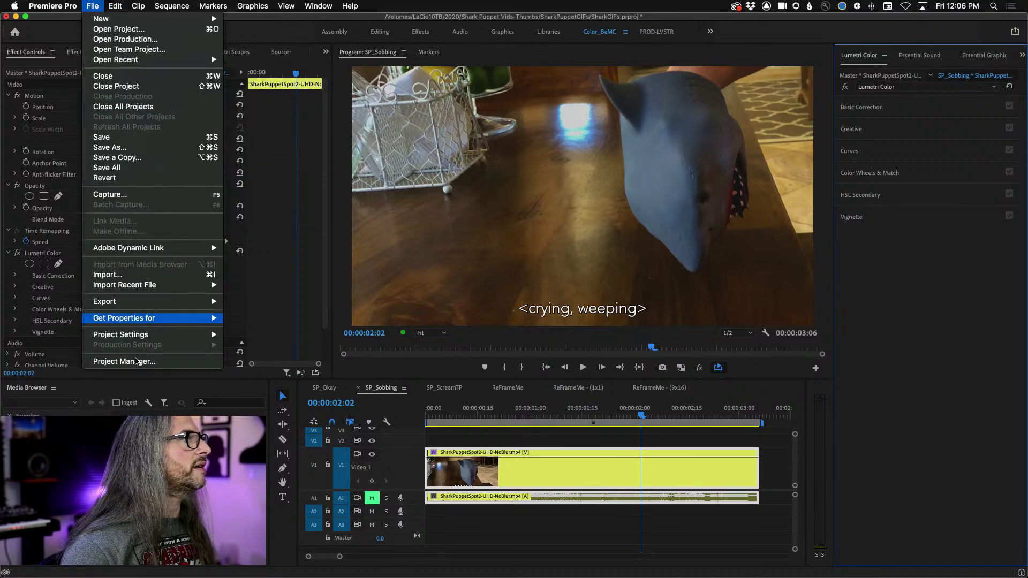
pyautogui.moveTo(141, 289)
pyautogui.click(281, 301)
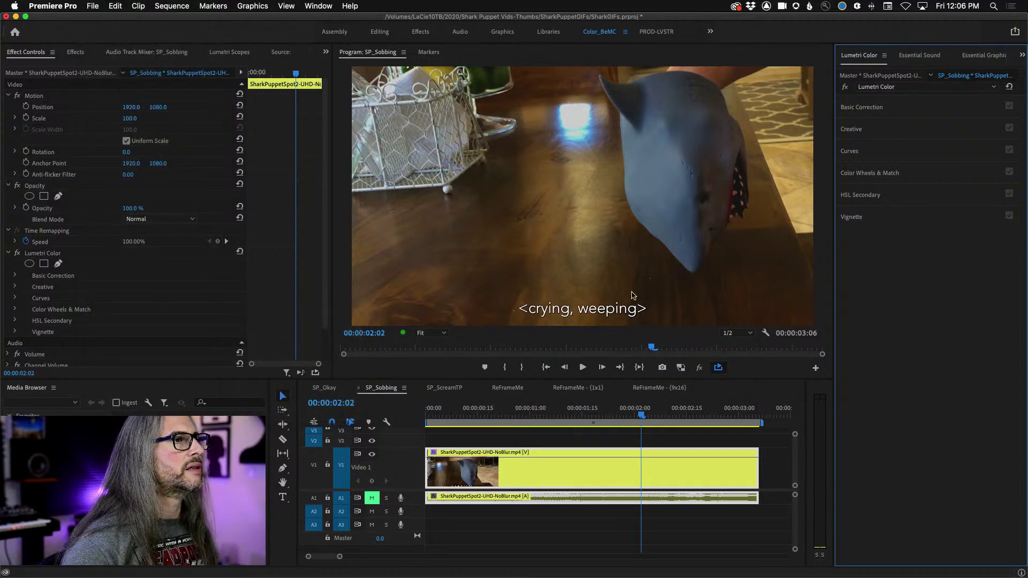
pyautogui.click(378, 397)
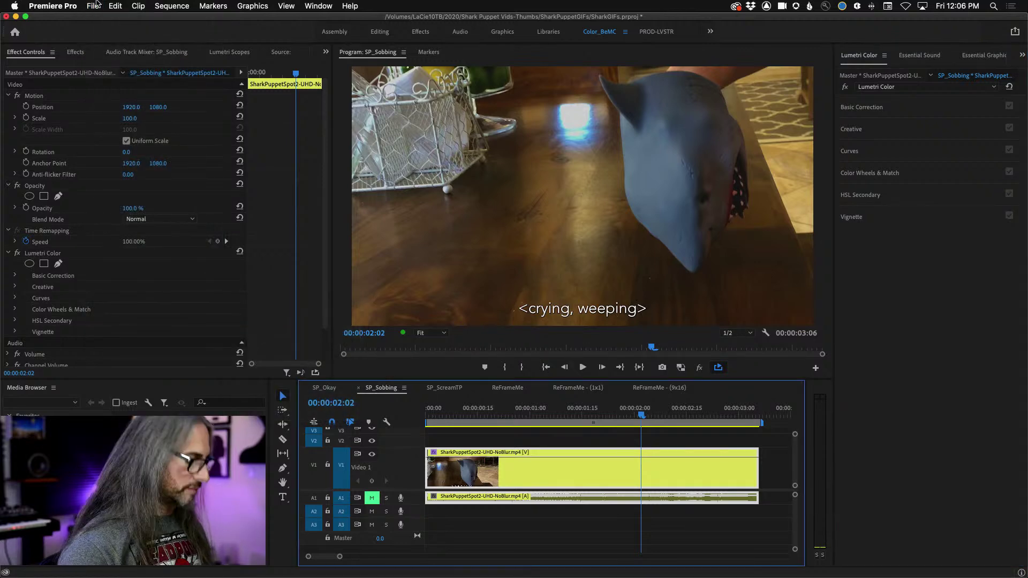
pyautogui.press('super+m')
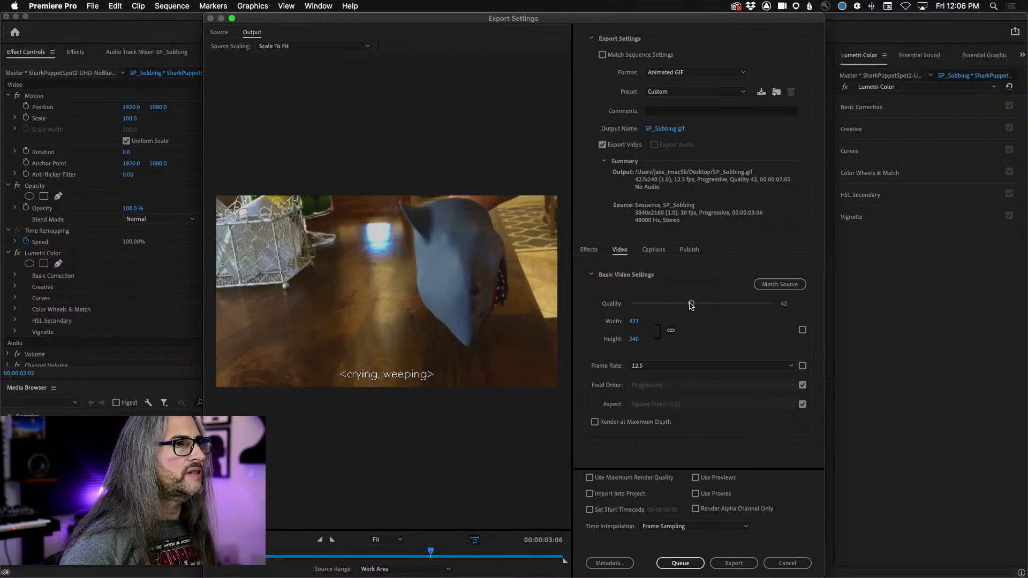
pyautogui.moveTo(691, 305); pyautogui.dragTo(670, 306)
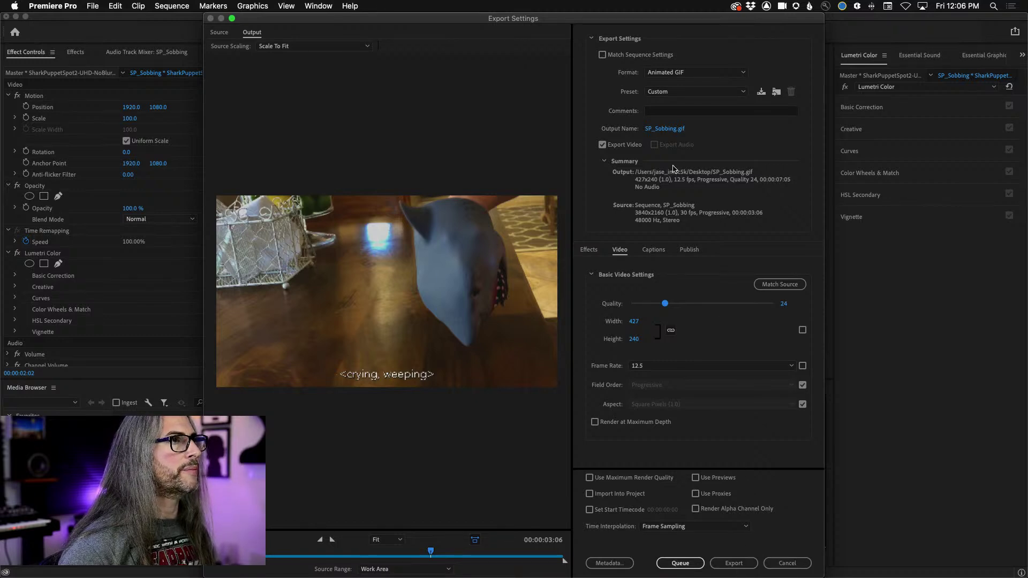
# Step: Name the output file SP_Sobbing_LessPixels on the Desktop and export the GIF
pyautogui.click(667, 129)
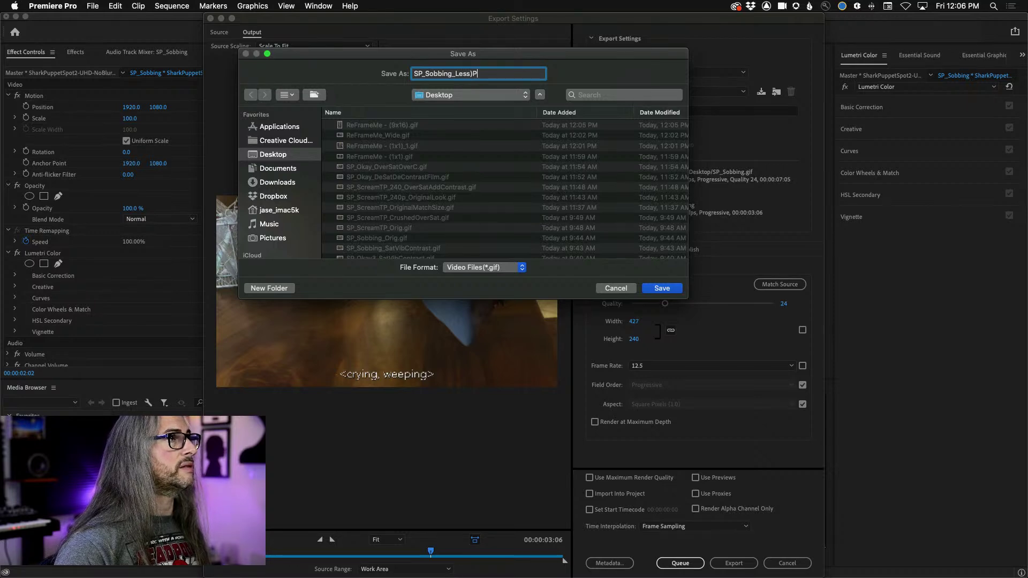
pyautogui.press('BackSpace')
pyautogui.press('BackSpace')
pyautogui.press('BackSpace')
pyautogui.press('BackSpace')
pyautogui.press('BackSpace')
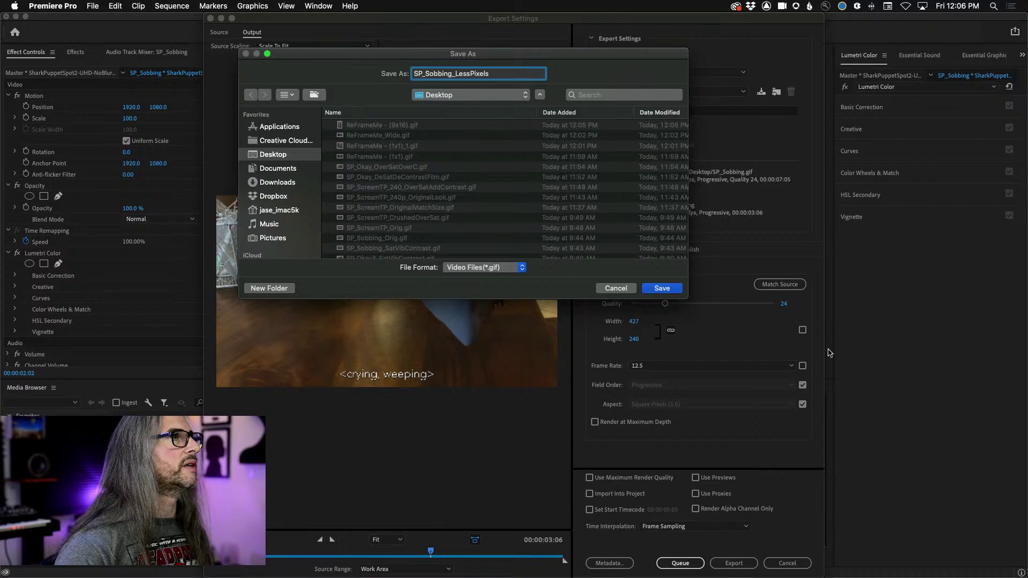
pyautogui.click(662, 288)
pyautogui.click(733, 564)
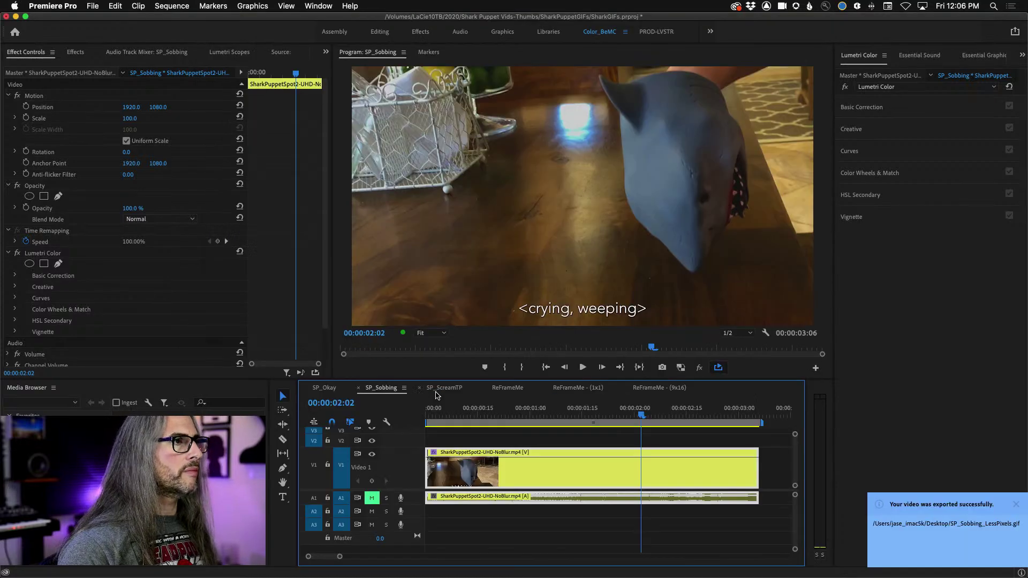
# Step: Switch to Finder, open the Desktop folder, and preview SP_Sobbing_LessPixels.gif to check its look and file size
pyautogui.press('super+Tab')
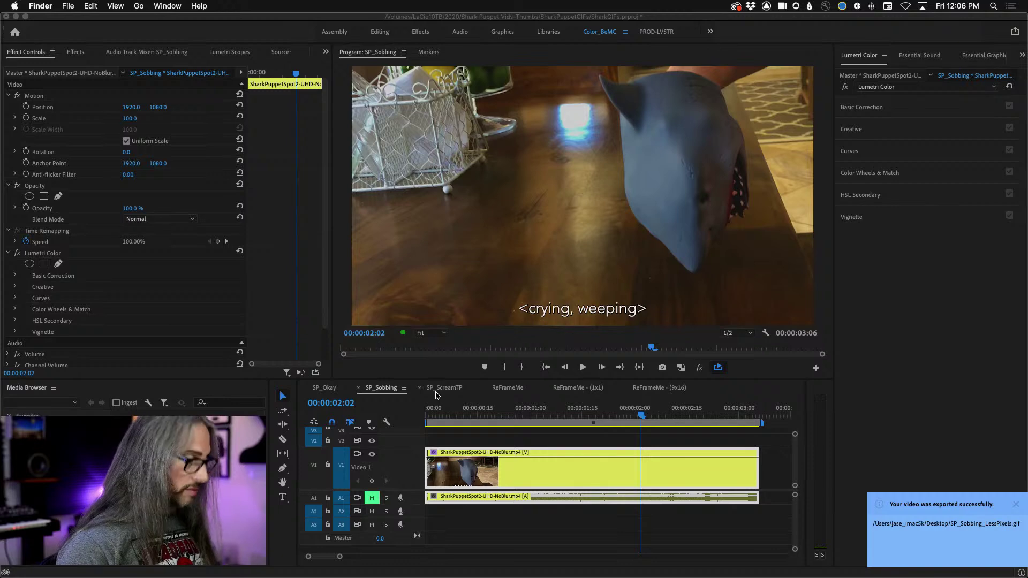
pyautogui.moveTo(199, 576)
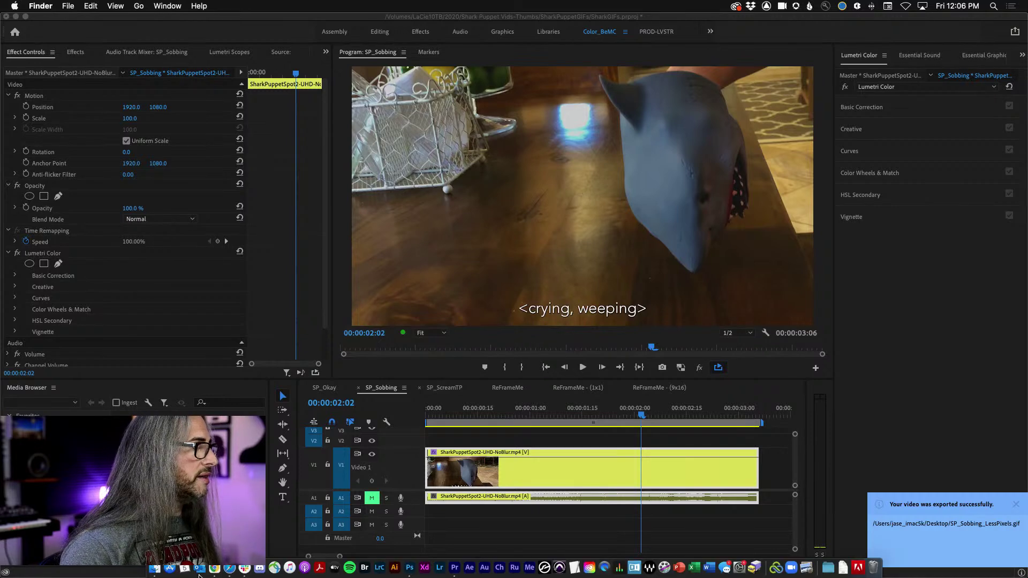
pyautogui.click(155, 569)
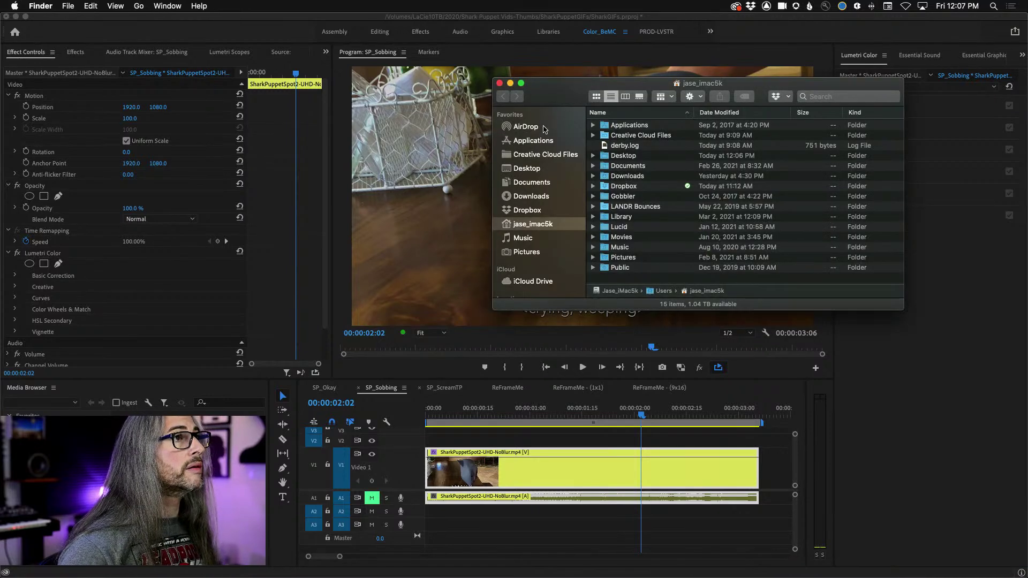
pyautogui.click(527, 169)
pyautogui.moveTo(564, 94); pyautogui.dragTo(418, 92)
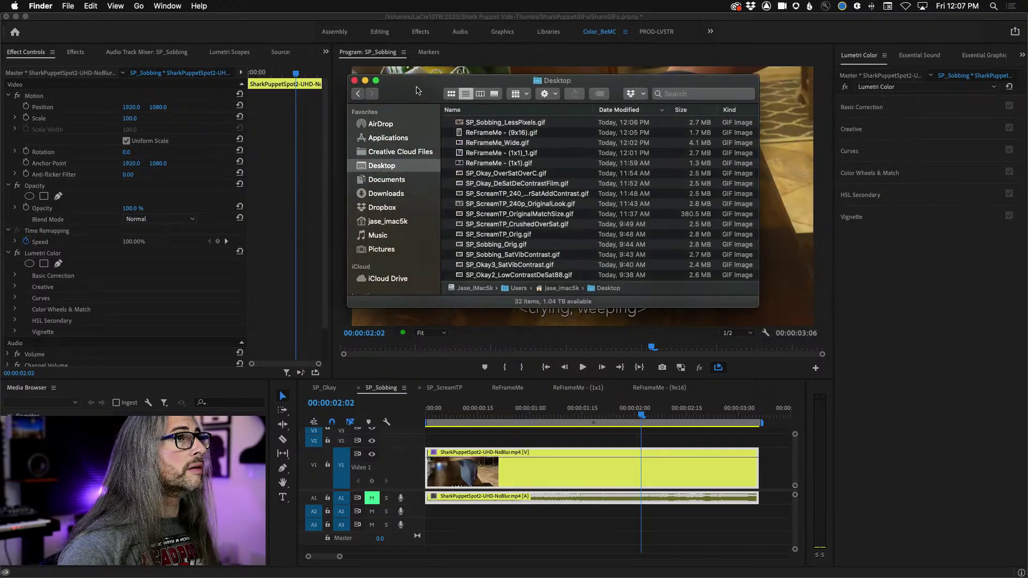
pyautogui.click(515, 123)
pyautogui.press('space')
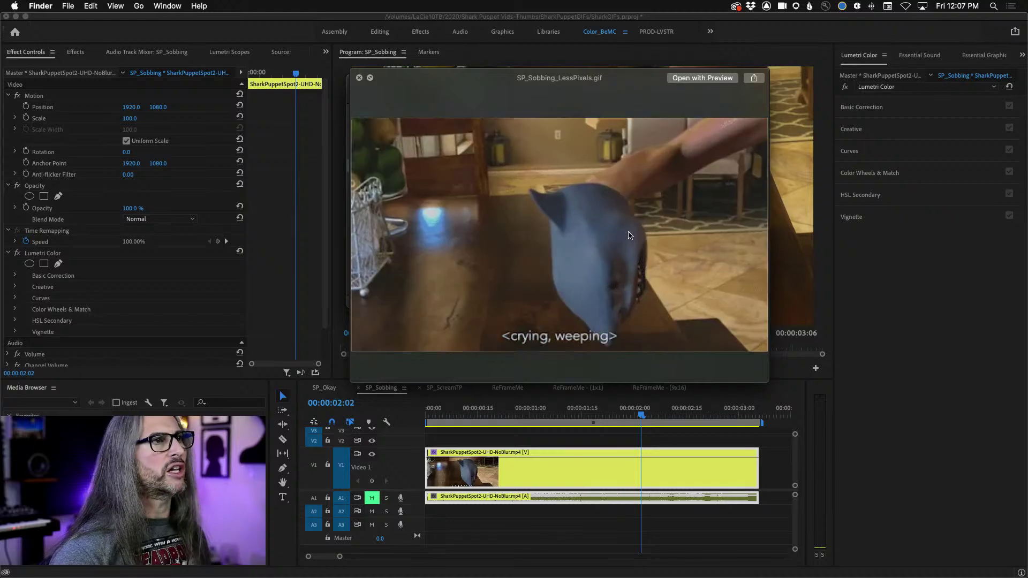
pyautogui.press('space')
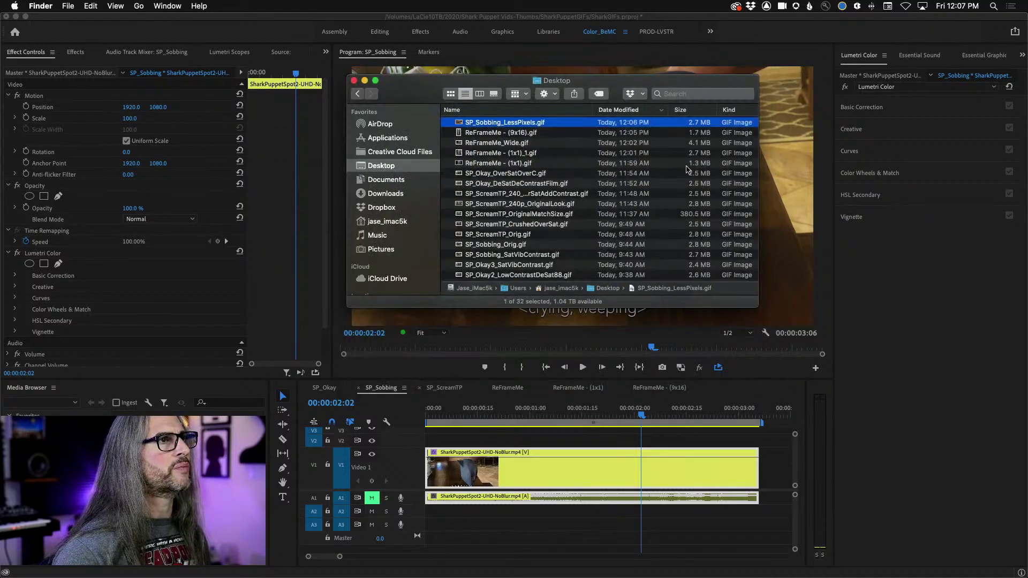
# Step: Return to Premiere Pro, reopen the media export settings for SP_Sobbing, and lower the GIF quality to 8
pyautogui.click(380, 387)
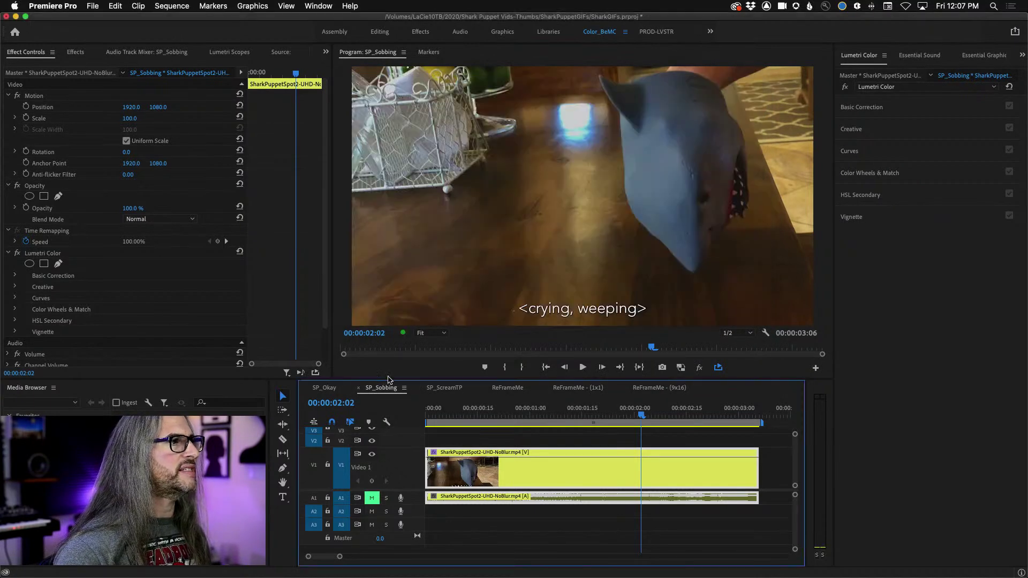
pyautogui.click(91, 6)
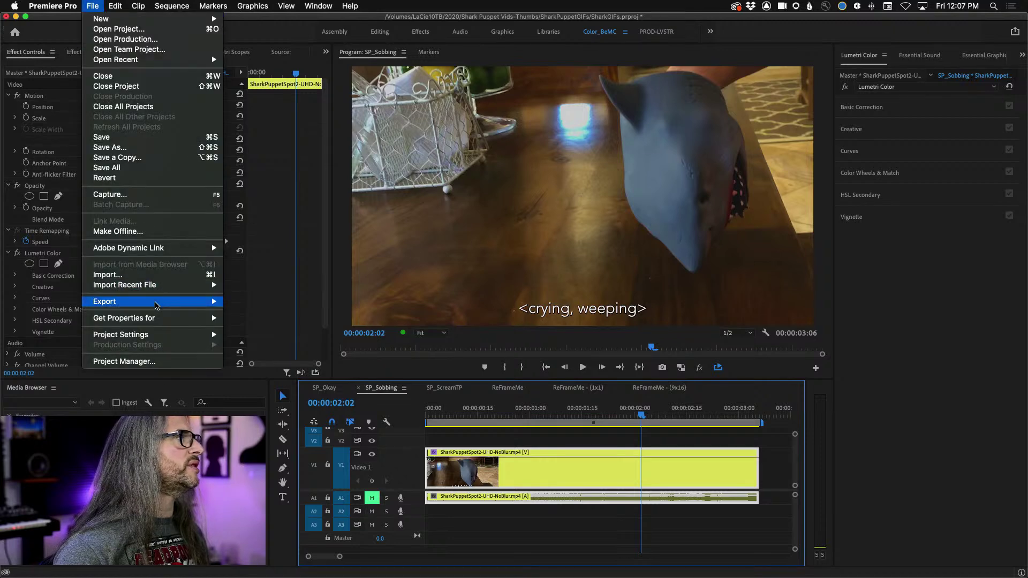
pyautogui.moveTo(107, 298)
pyautogui.click(243, 299)
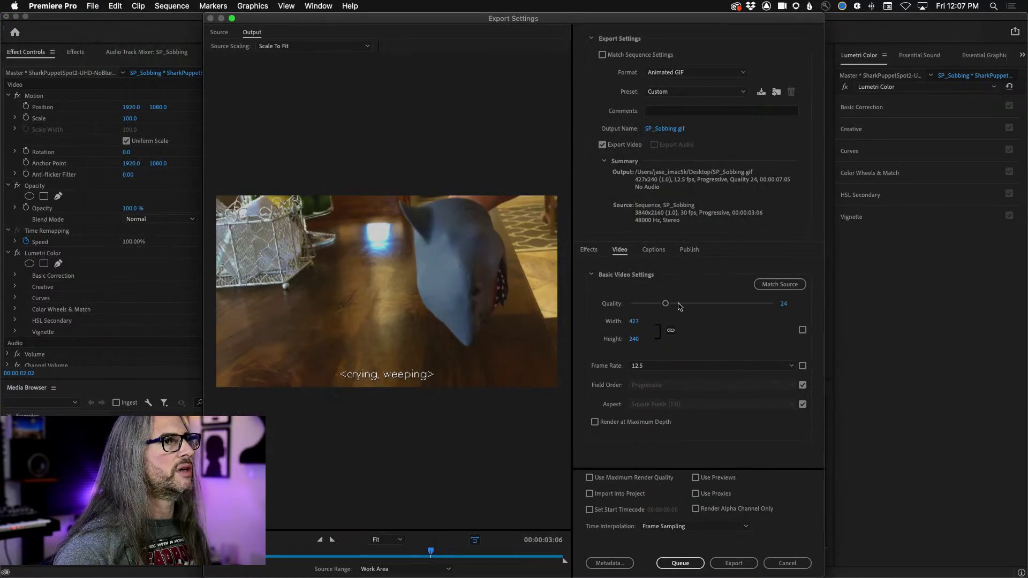
pyautogui.moveTo(663, 303); pyautogui.dragTo(651, 304)
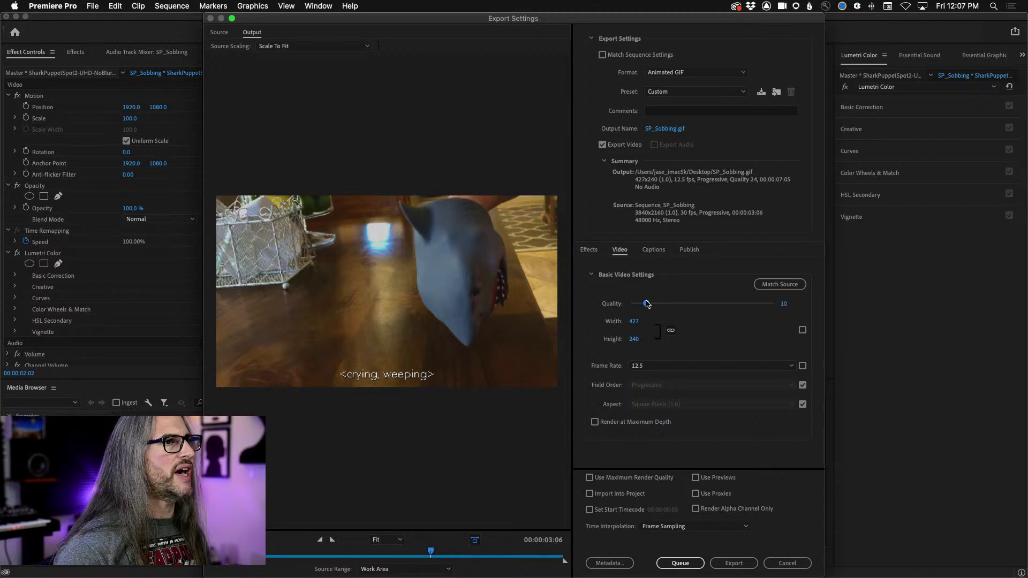
pyautogui.moveTo(644, 304); pyautogui.dragTo(643, 304)
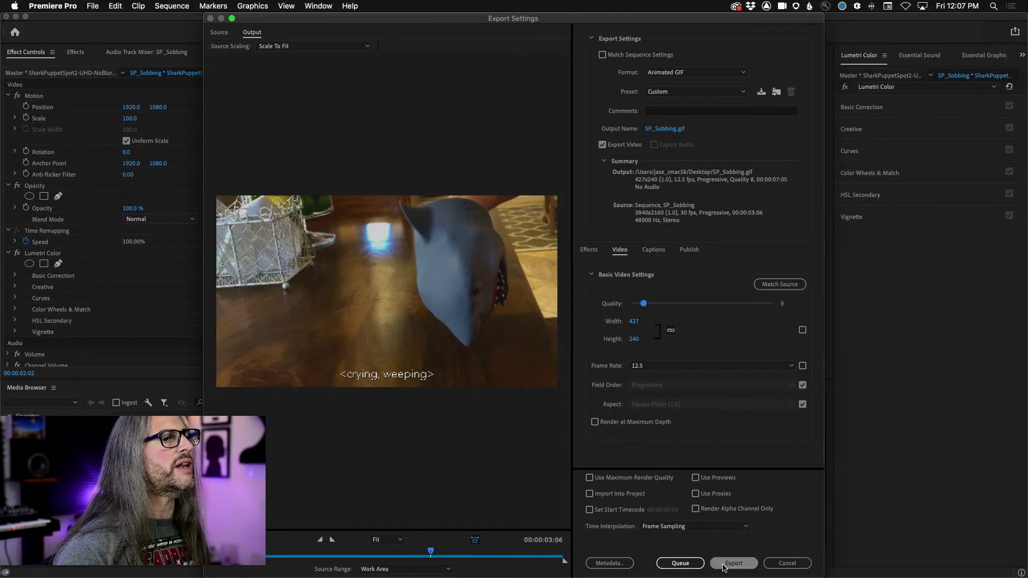
# Step: Name the output file SP_Sobbing_Q9 and export the GIF
pyautogui.click(664, 129)
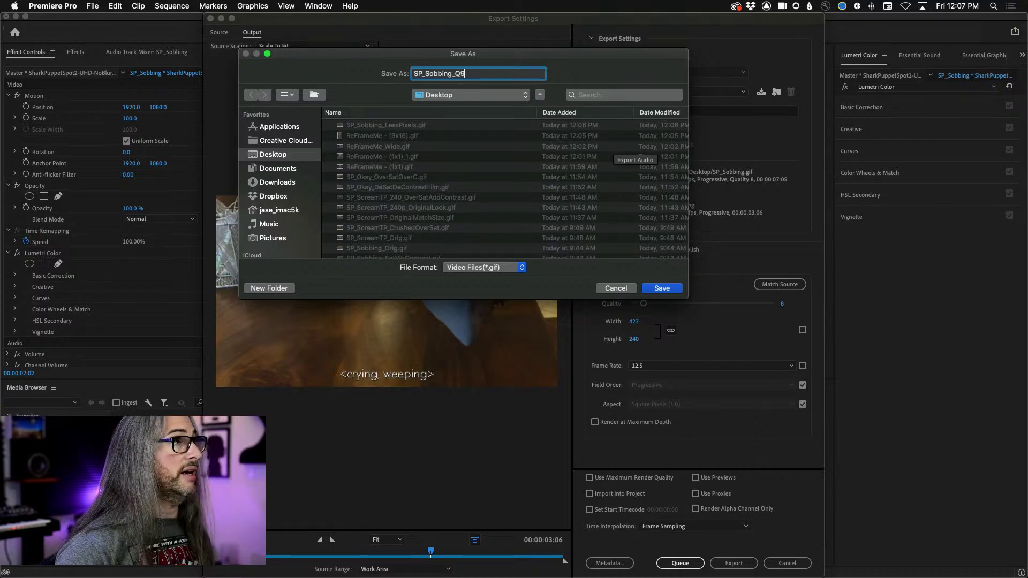
pyautogui.write('_Q9')
pyautogui.press('Return')
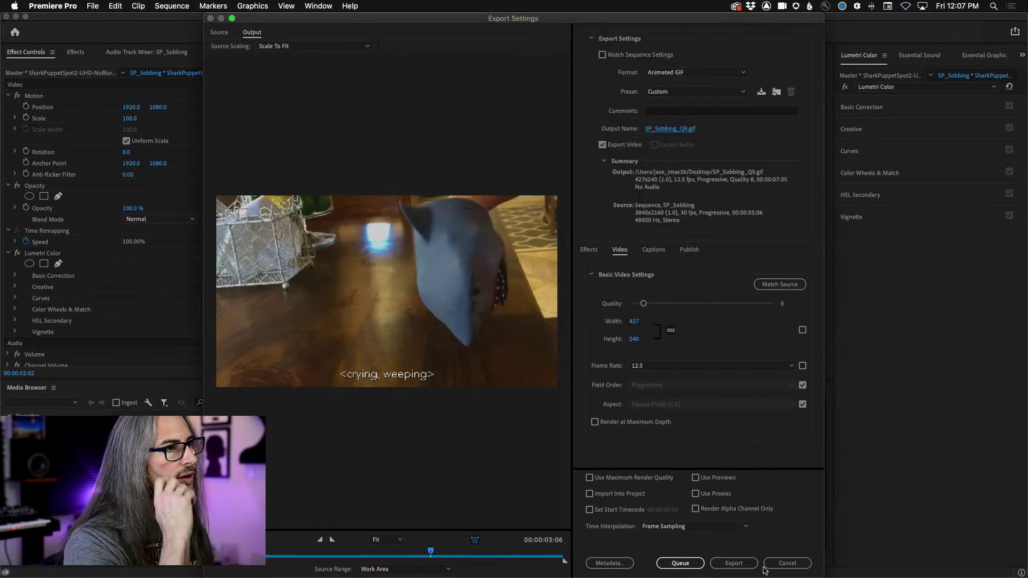
pyautogui.click(733, 563)
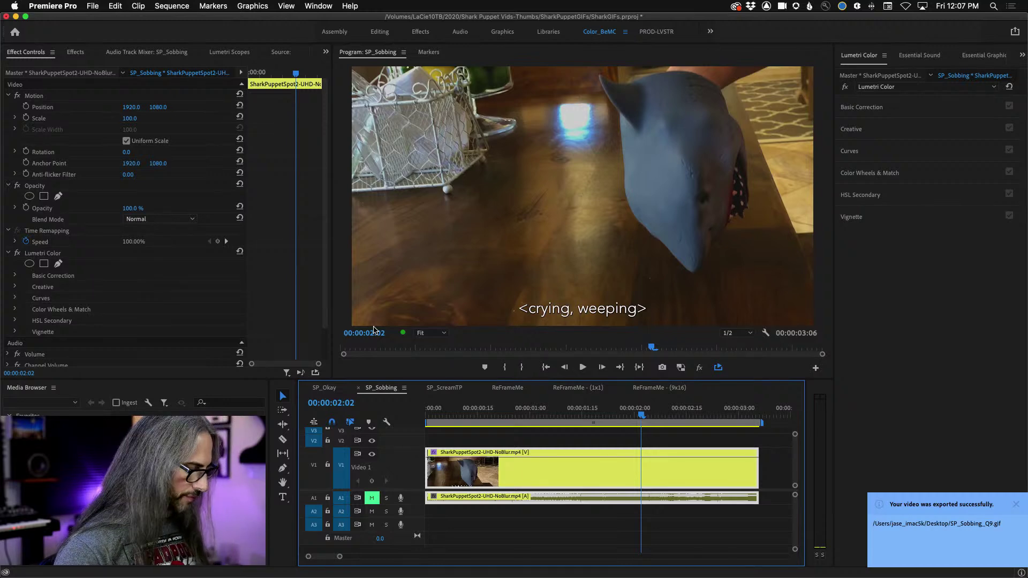
# Step: Switch to Finder with the other apps hidden and view SP_Sobbing_Q9.gif in an enlarged preview
pyautogui.press('super+Tab')
pyautogui.press('alt+super+h')
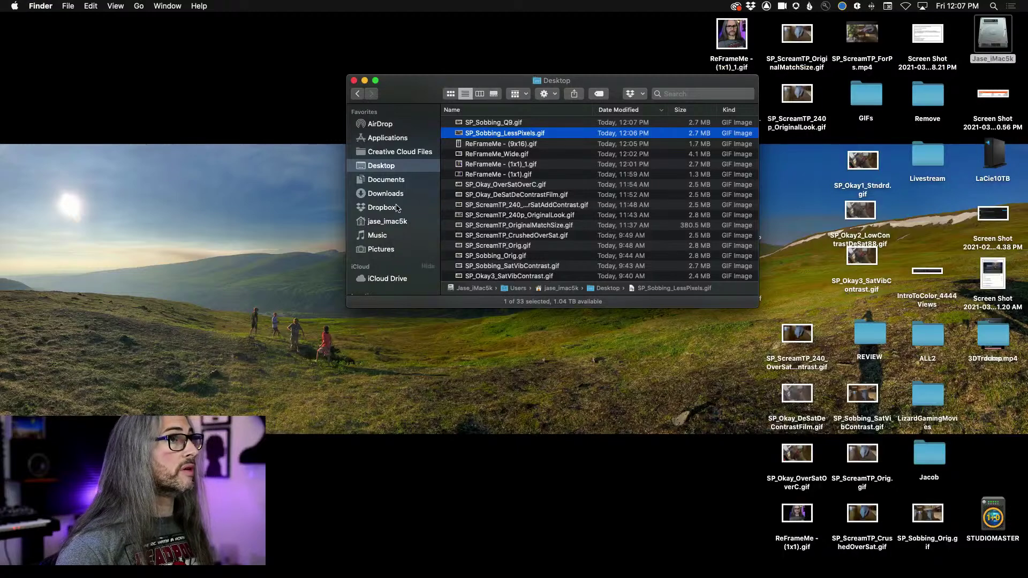
pyautogui.press('Up')
pyautogui.press('space')
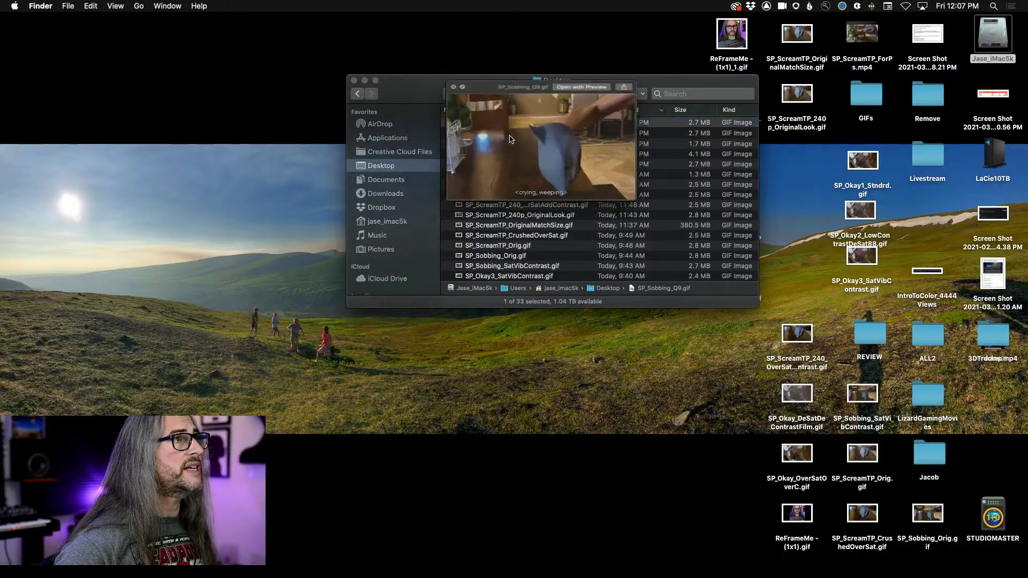
pyautogui.moveTo(671, 214); pyautogui.dragTo(904, 410)
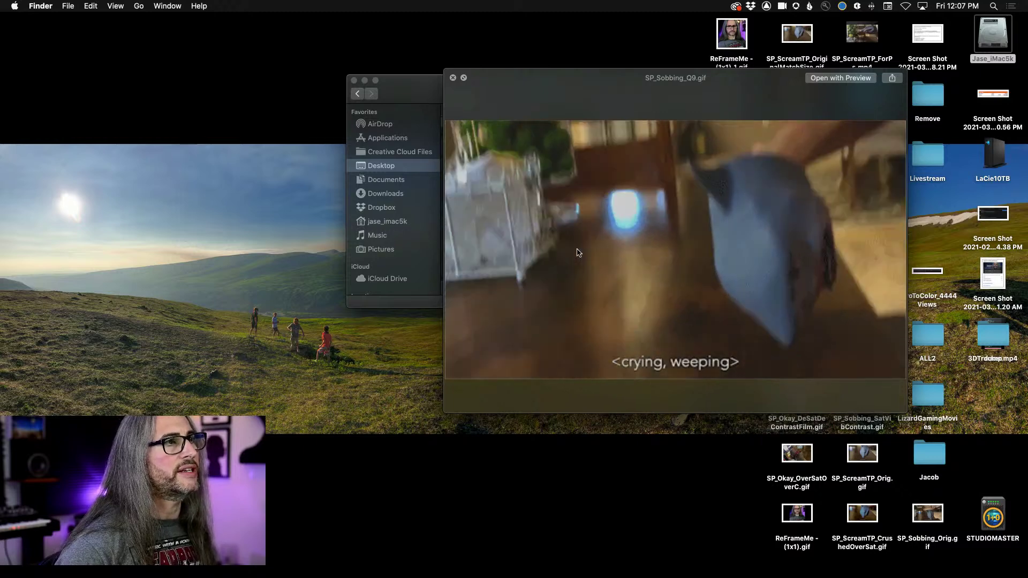
pyautogui.press('space')
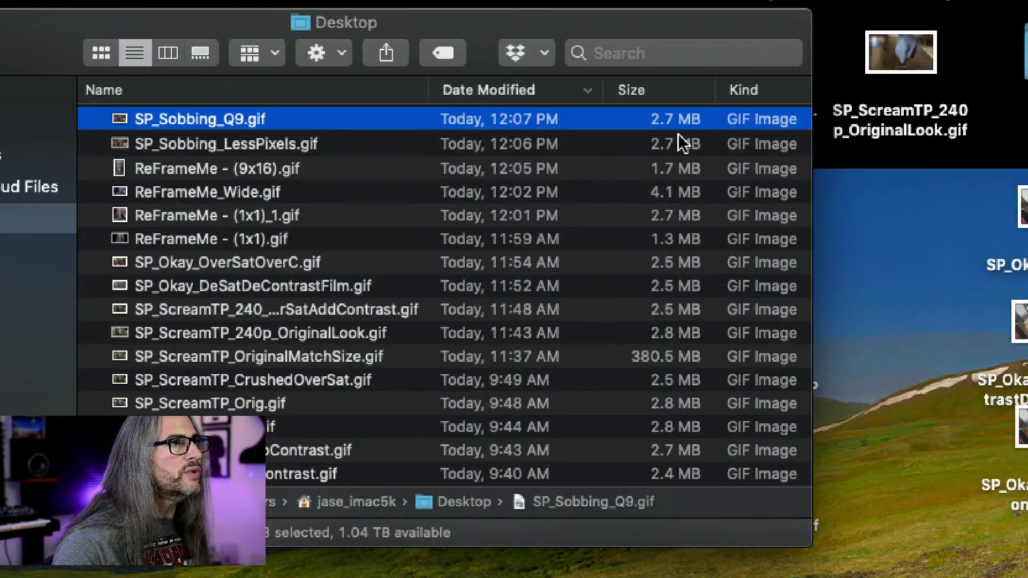
# Step: Compare the exact file sizes of SP_Sobbing_LessPixels.gif and SP_Sobbing_Q9.gif in their file information, then close both info windows
pyautogui.click(701, 133)
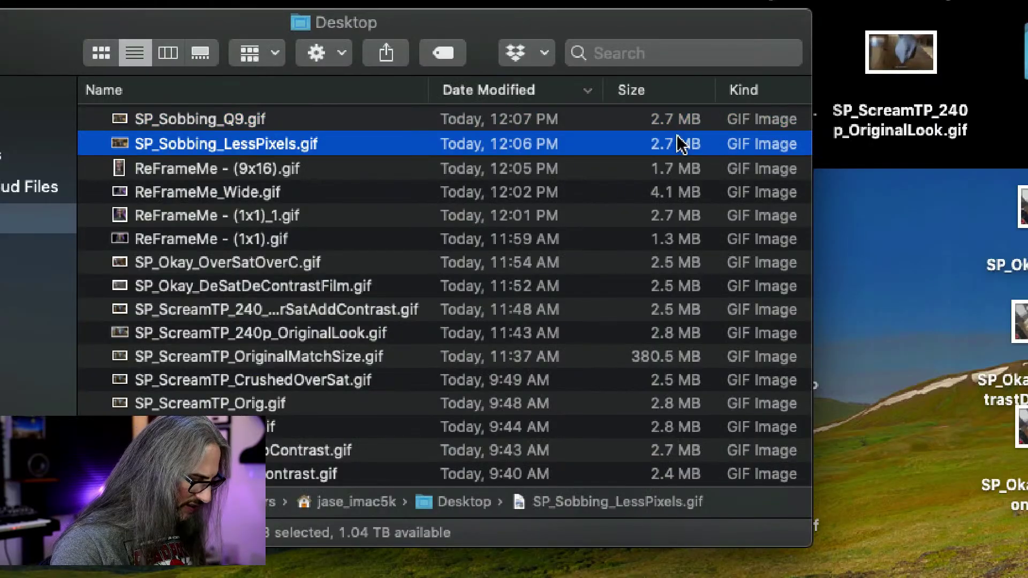
pyautogui.press('super+i')
pyautogui.click(644, 129)
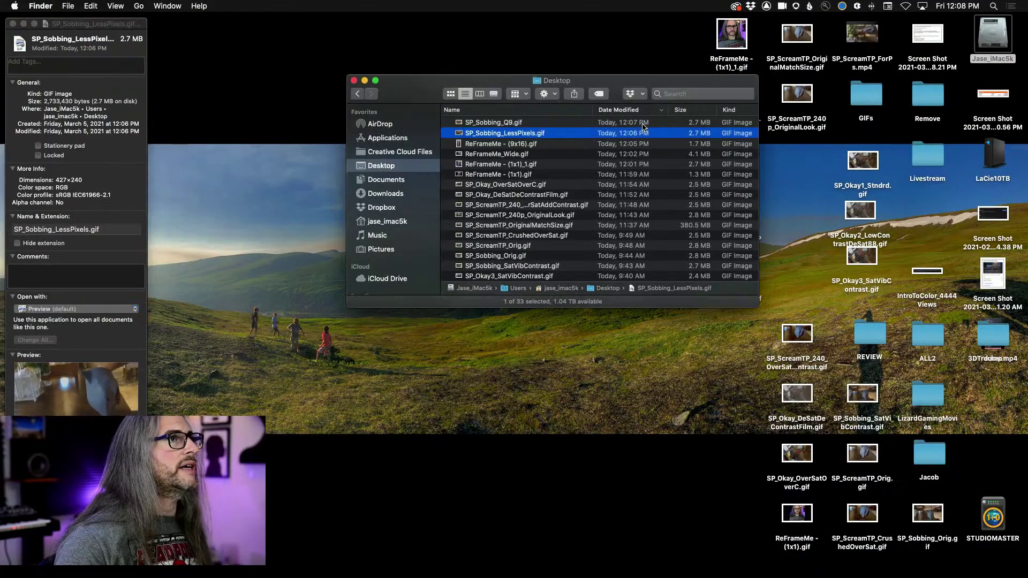
pyautogui.click(643, 123)
pyautogui.press('super+i')
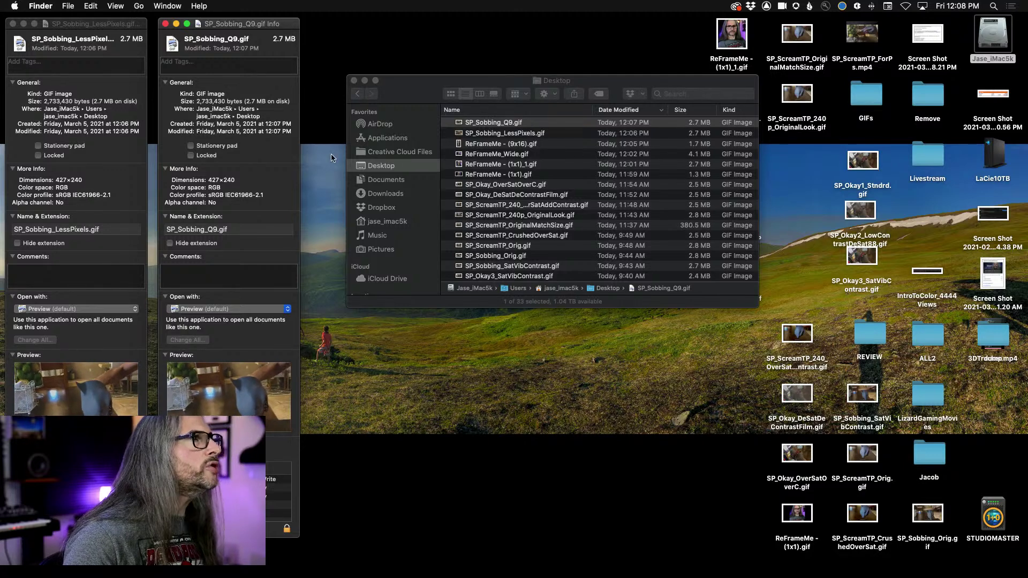
pyautogui.click(165, 24)
pyautogui.click(13, 24)
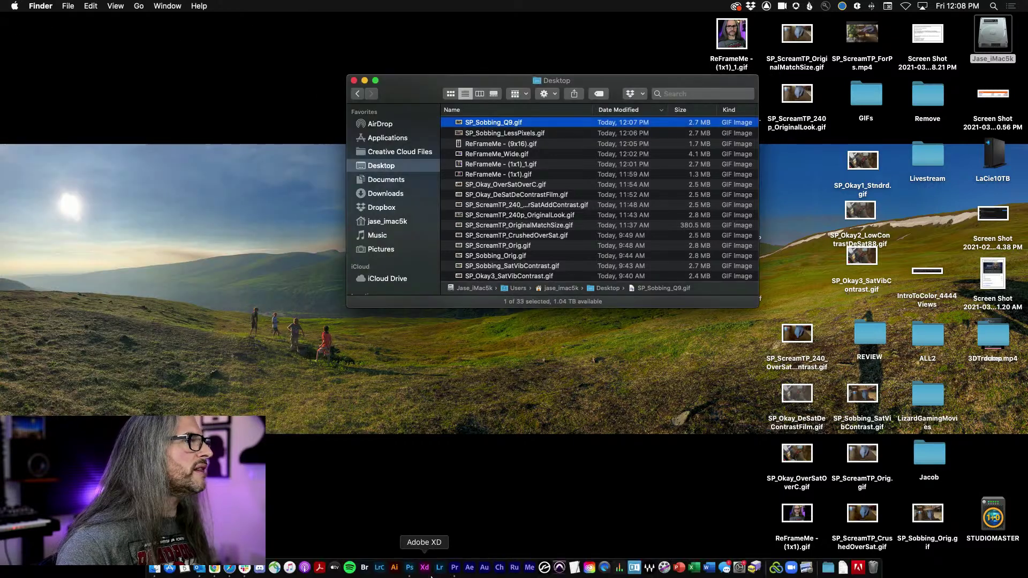
# Step: Switch back to Premiere Pro, set the SP_Sobbing GIF export quality to 0, and export it as SP_Sobbing.gif
pyautogui.click(454, 567)
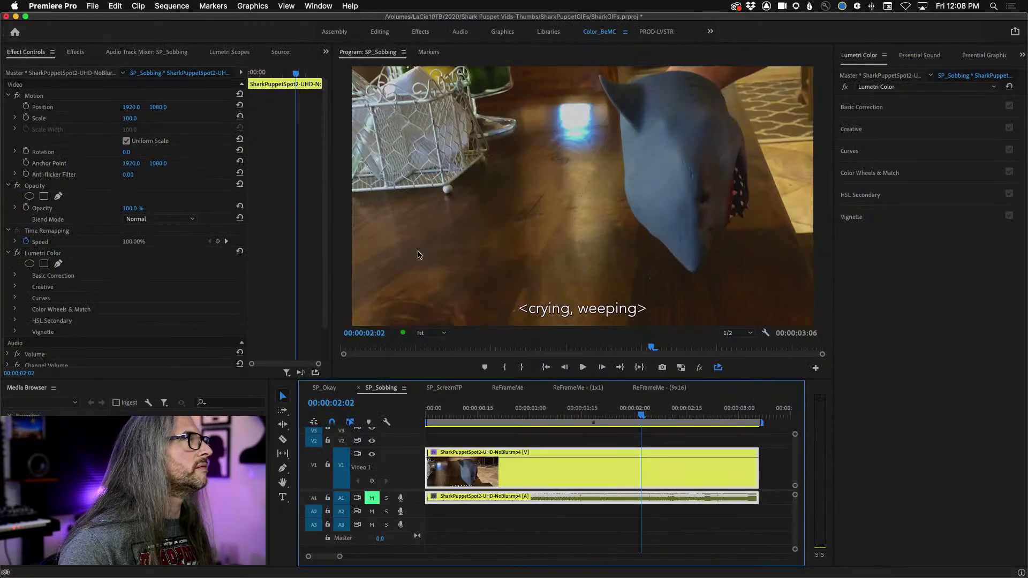
pyautogui.click(92, 6)
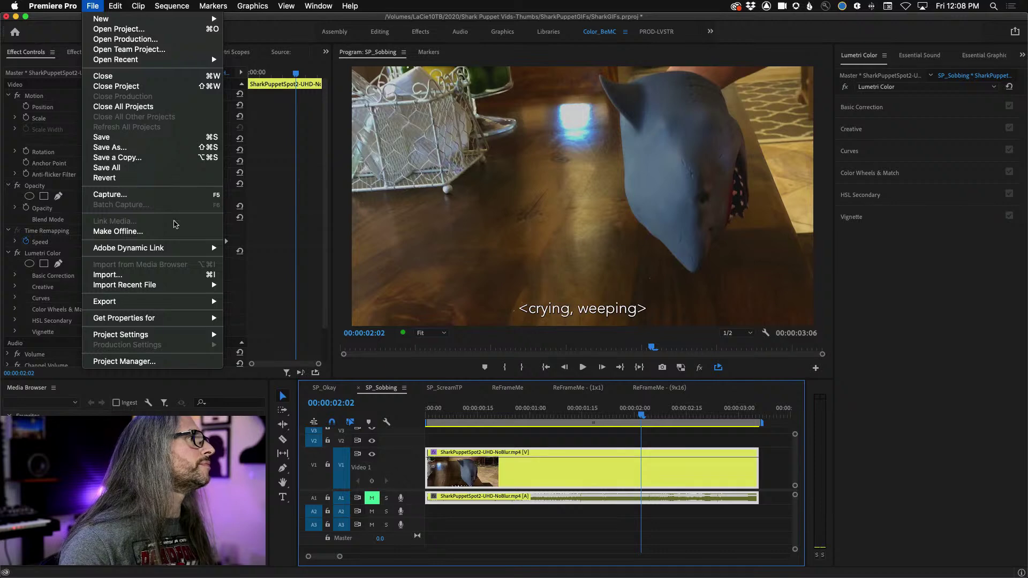
pyautogui.moveTo(206, 307)
pyautogui.click(272, 302)
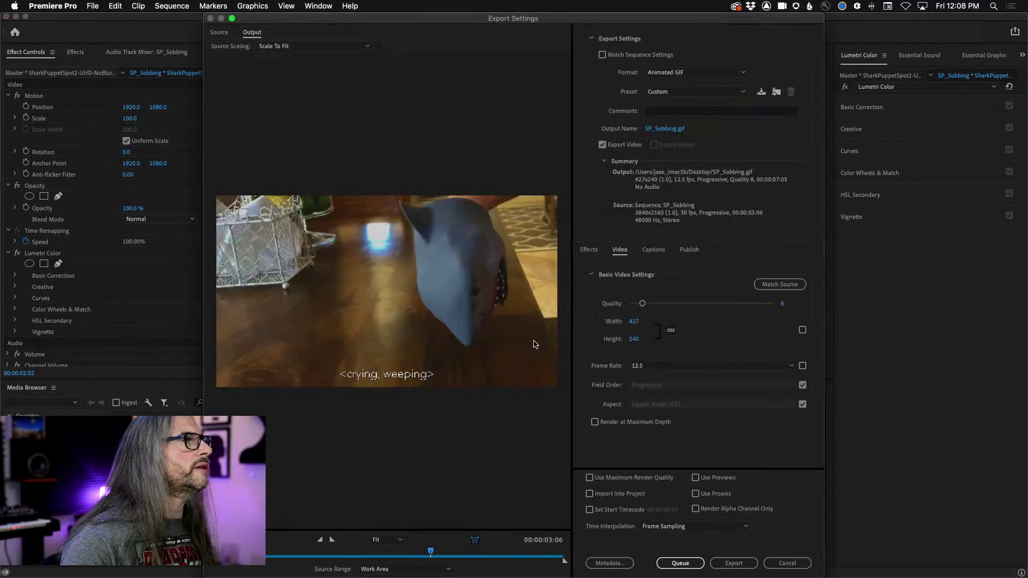
pyautogui.moveTo(646, 306); pyautogui.dragTo(634, 306)
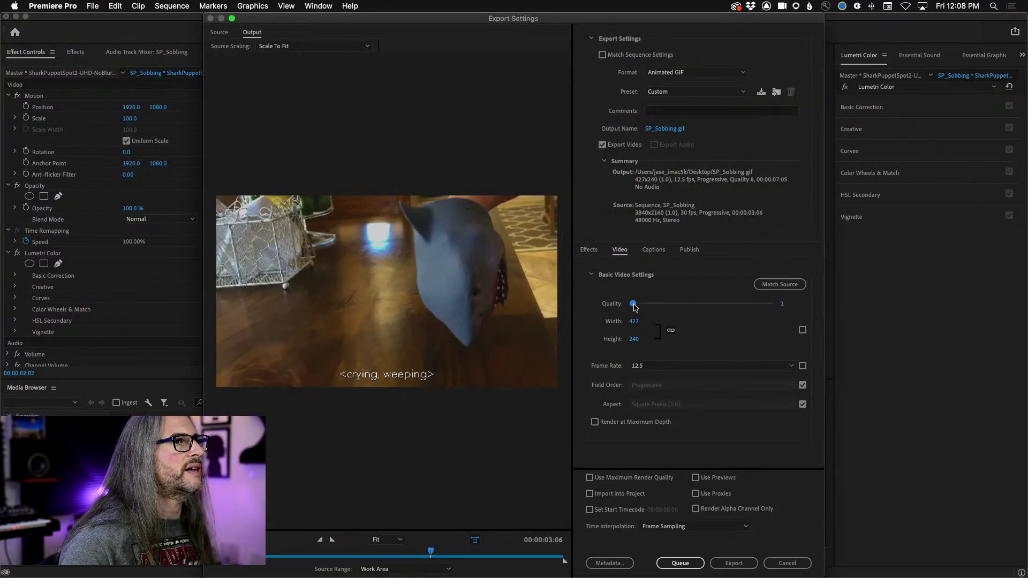
pyautogui.click(733, 563)
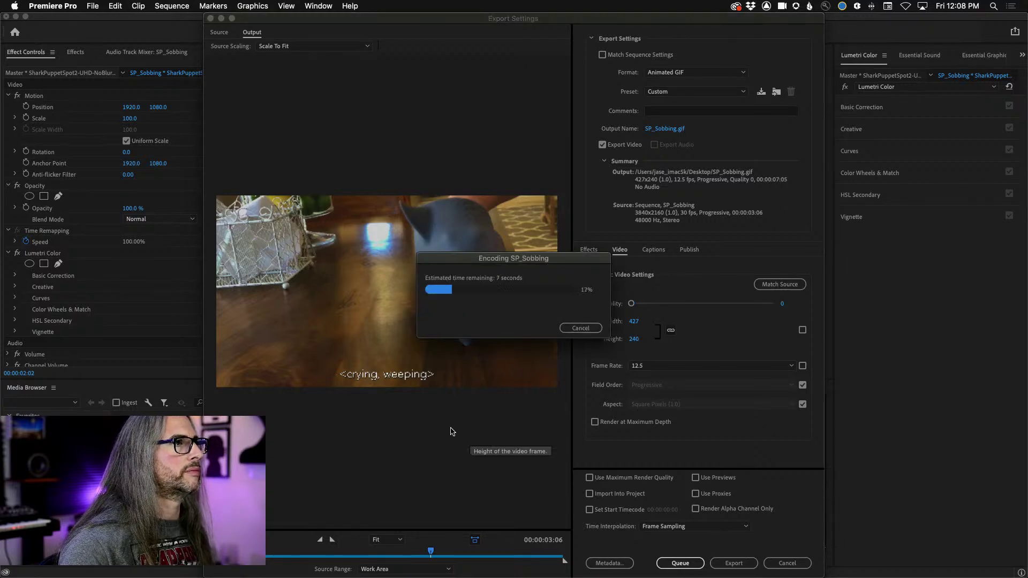
# Step: Switch to Finder, check the exact file size of SP_Sobbing.gif in its file information, and close the info window
pyautogui.moveTo(405, 577)
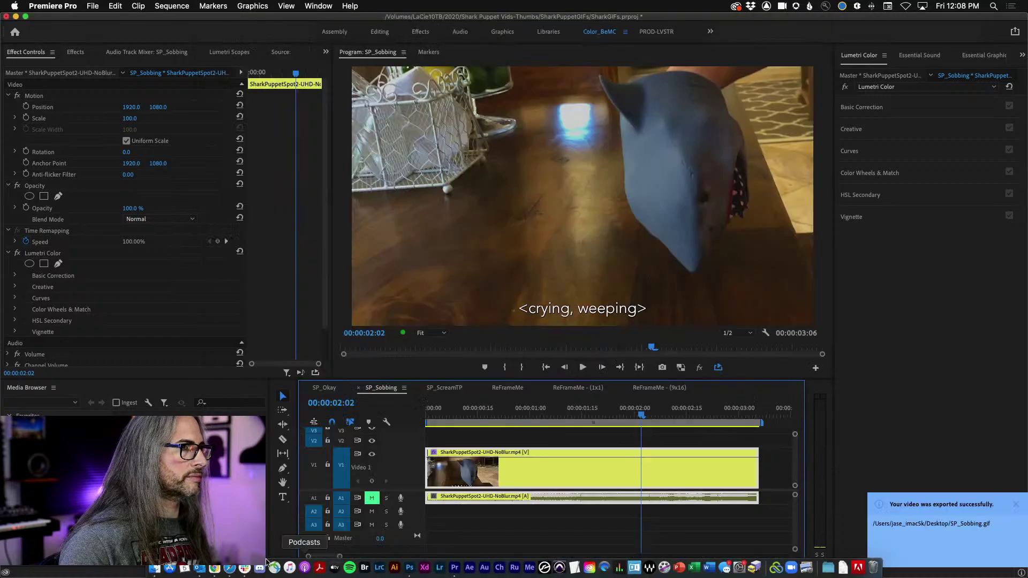
pyautogui.click(155, 565)
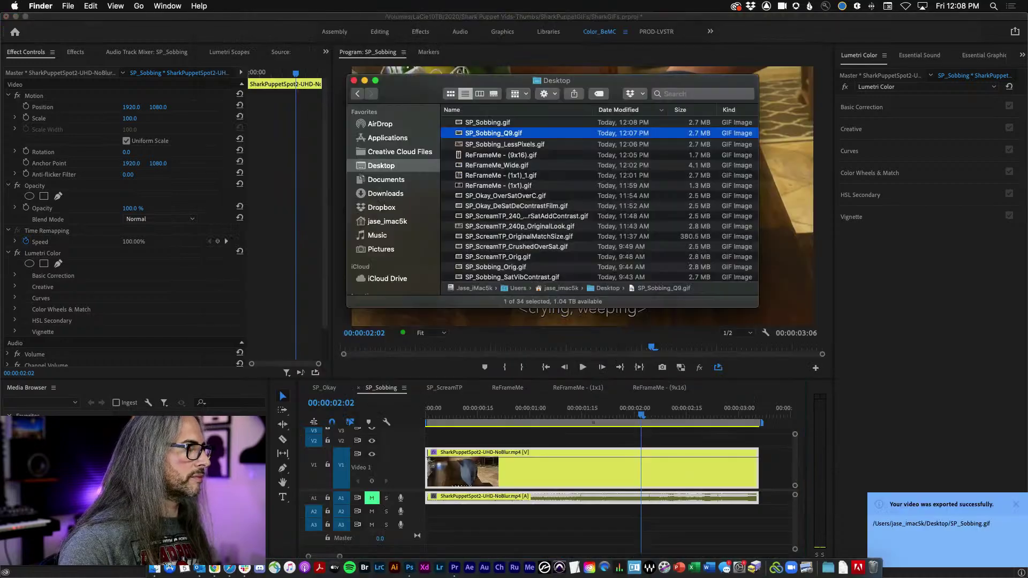
pyautogui.click(538, 123)
pyautogui.press('super+i')
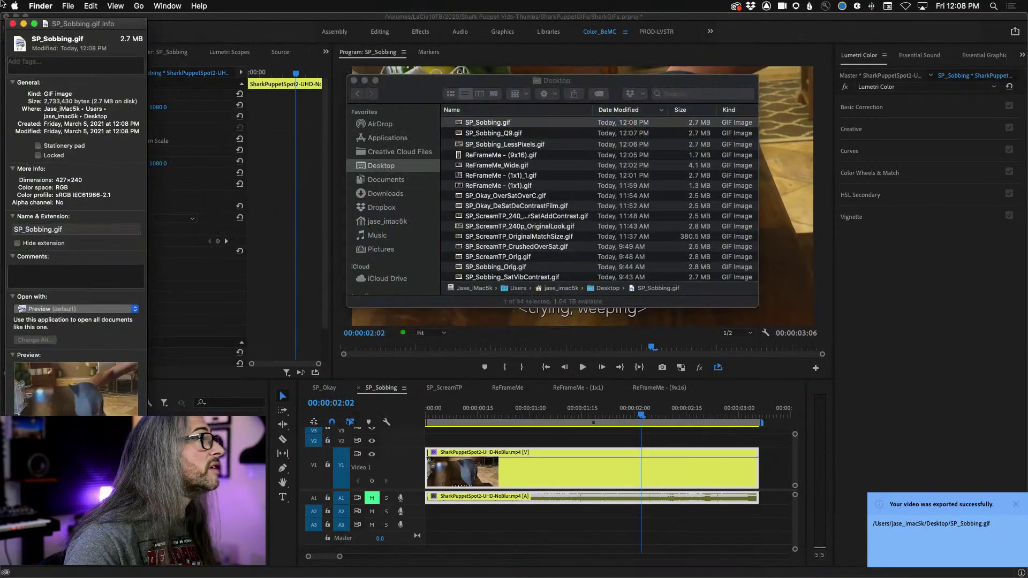
pyautogui.click(13, 24)
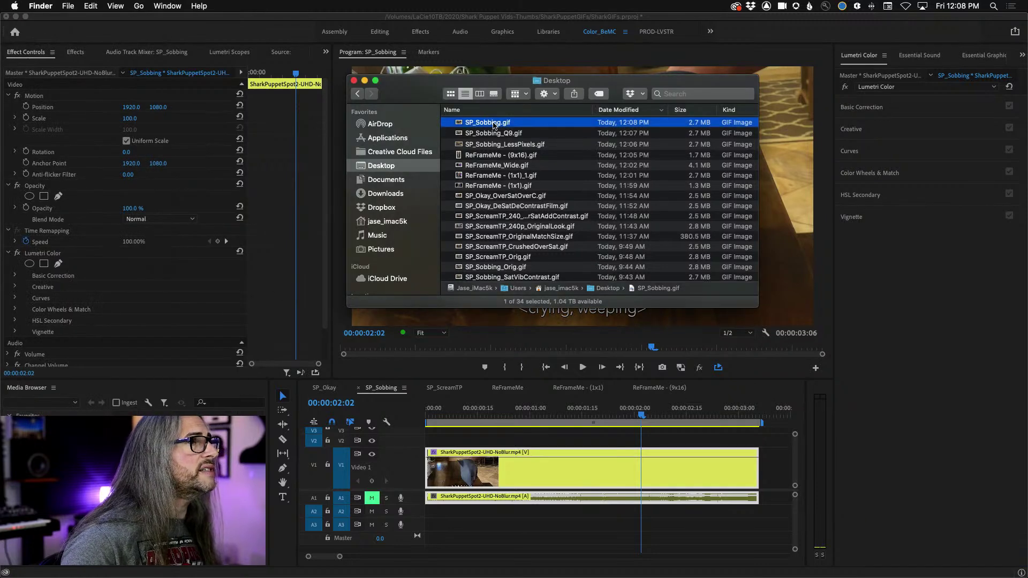
# Step: View SP_Sobbing.gif in an enlarged preview and return to Premiere Pro
pyautogui.press('space')
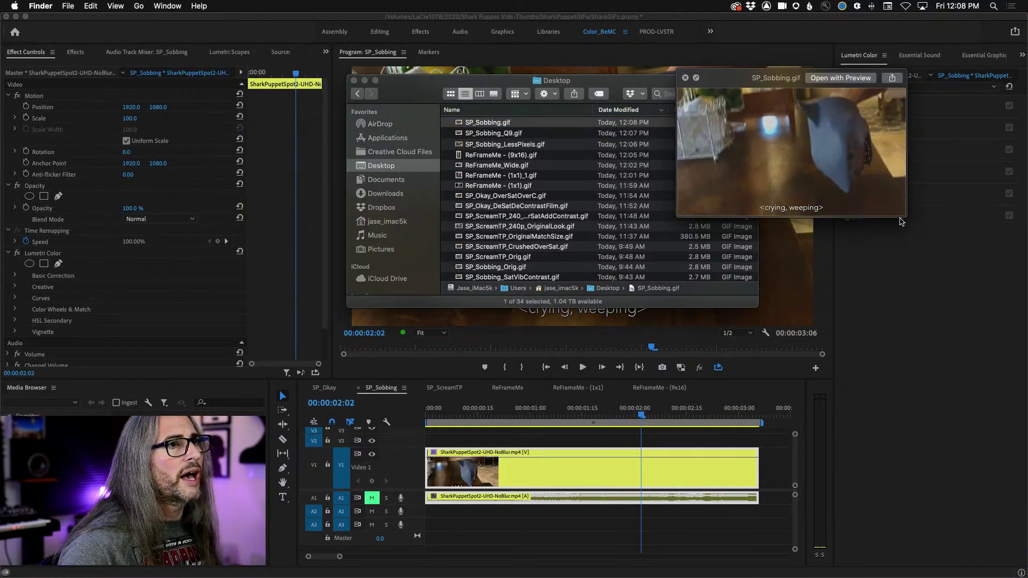
pyautogui.moveTo(901, 221); pyautogui.dragTo(883, 436)
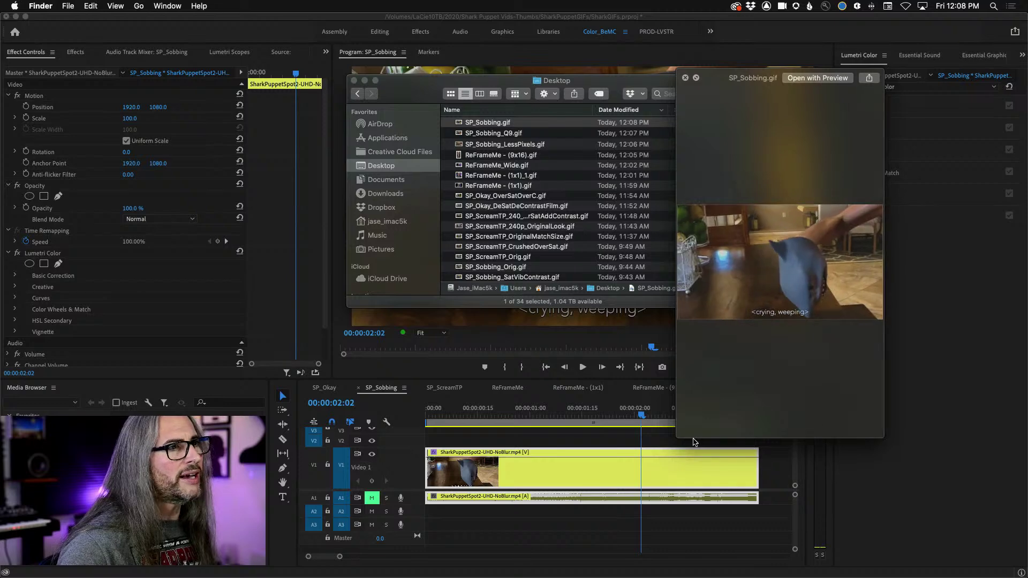
pyautogui.click(552, 429)
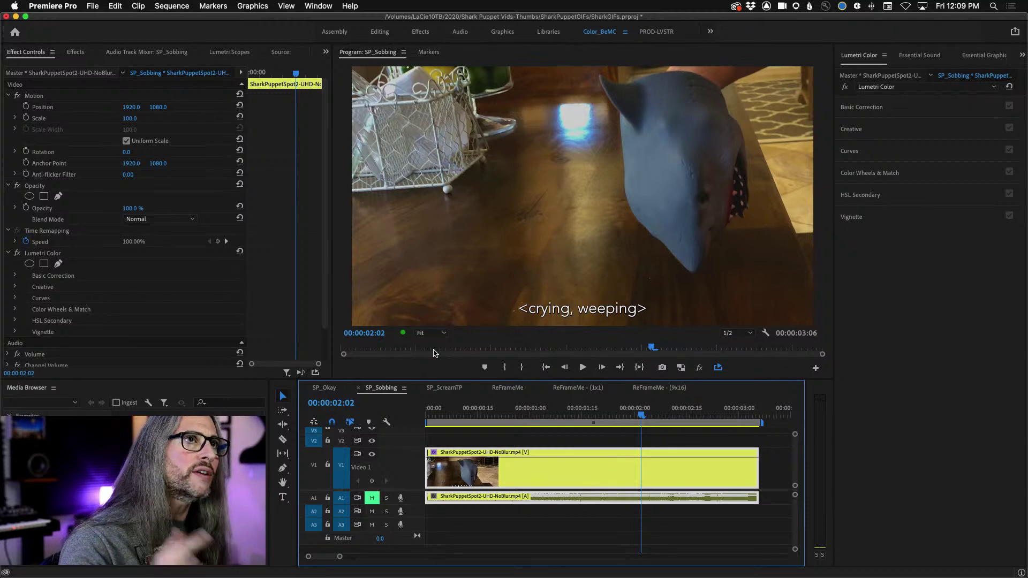
# Step: Switch to Photoshop and play part of the SP_ScreamTP_ForPs video timeline
pyautogui.press('super+Tab')
pyautogui.press('super+Tab')
pyautogui.press('super+Tab')
pyautogui.press('super+Tab')
pyautogui.press('super+Tab')
pyautogui.press('super+Tab')
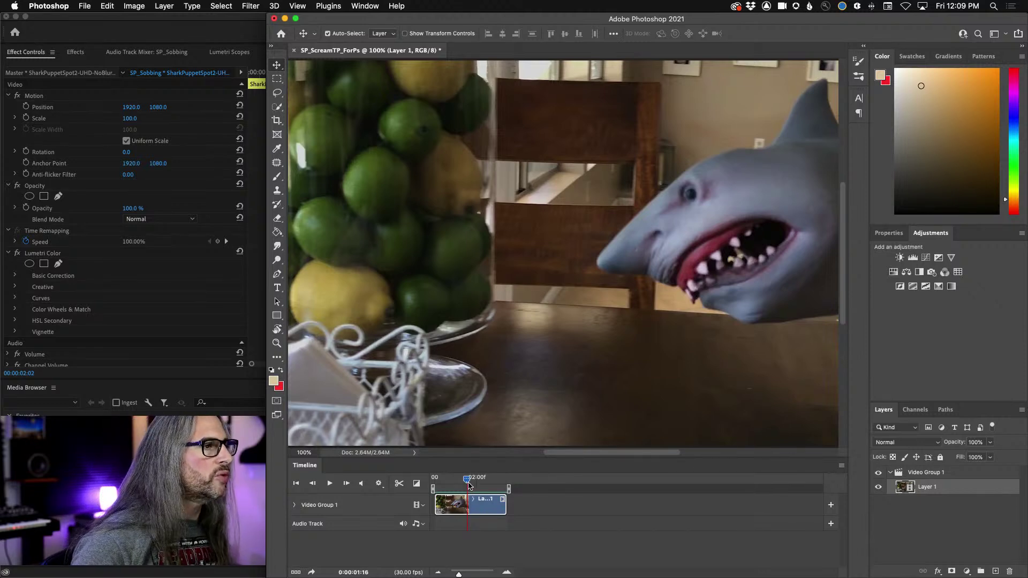
pyautogui.press('space')
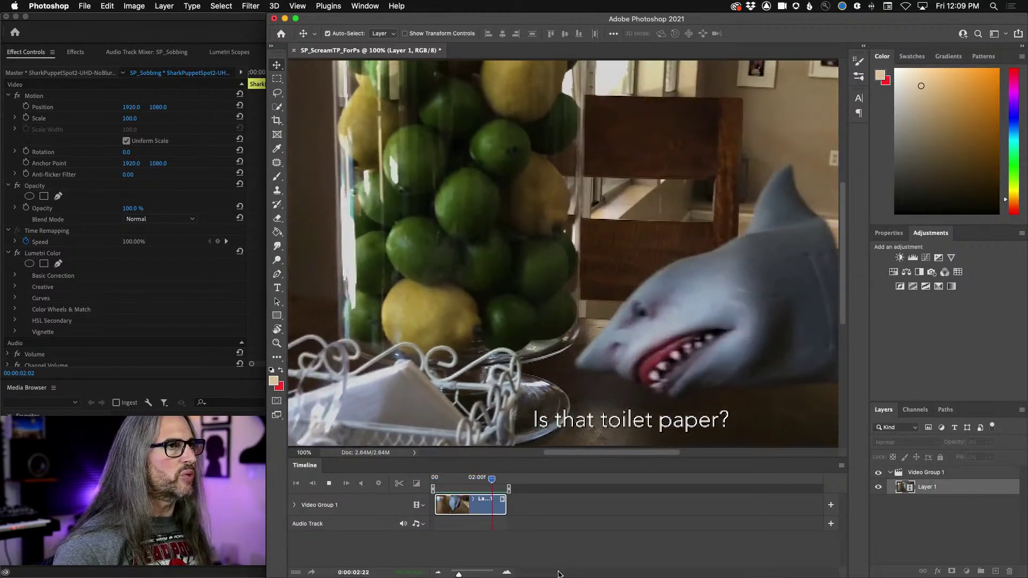
pyautogui.press('space')
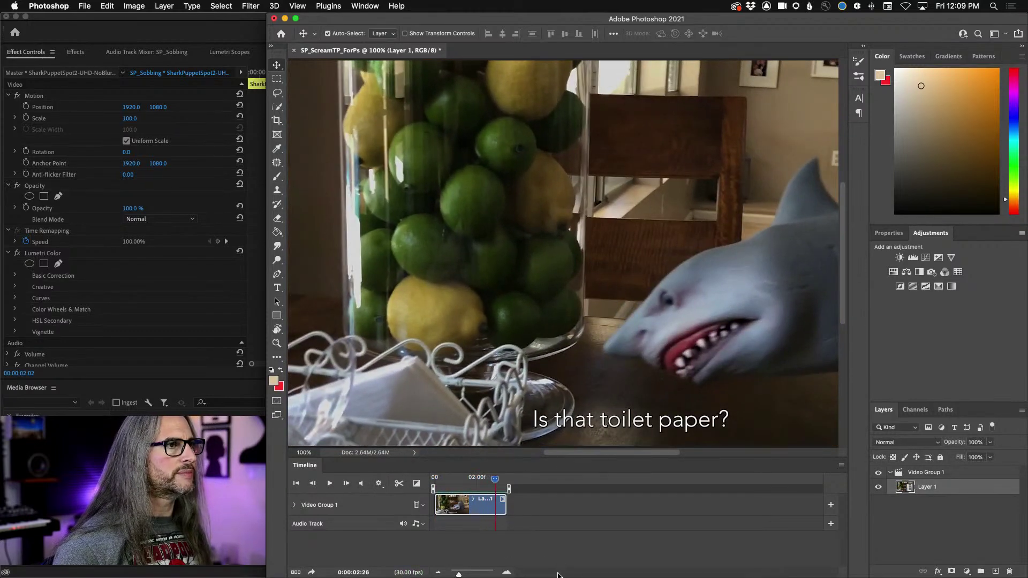
# Step: Open the Save for Web (Legacy) export for SP_ScreamTP_ForPs and review the color reduction algorithms, keeping Perceptual
pyautogui.click(87, 6)
pyautogui.moveTo(139, 158)
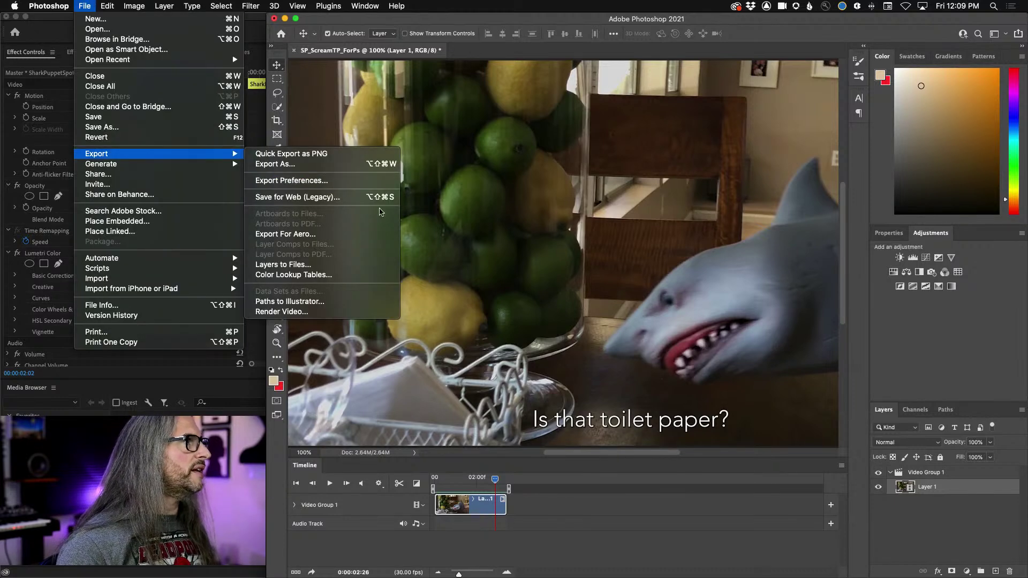
pyautogui.click(344, 196)
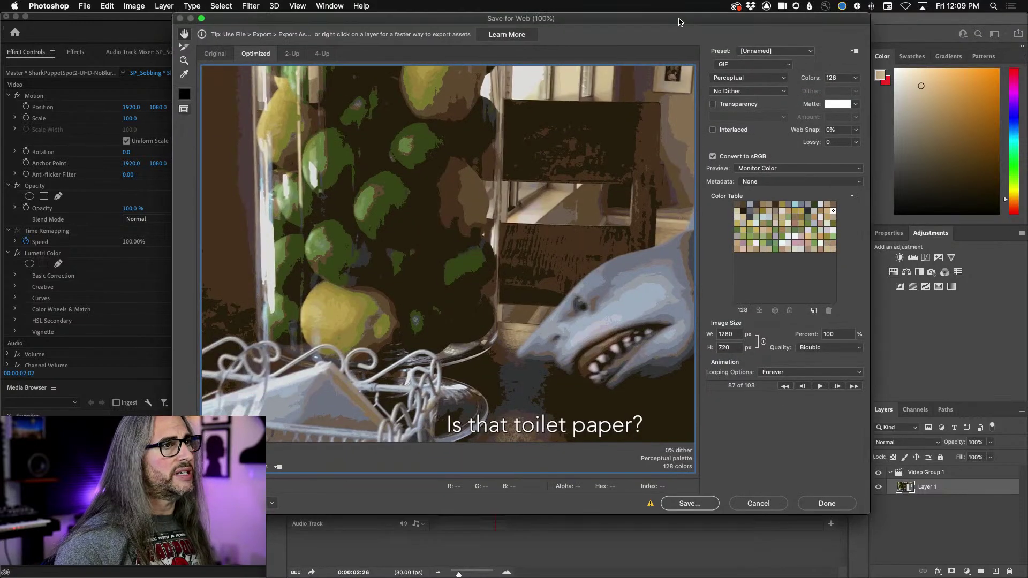
pyautogui.moveTo(678, 22); pyautogui.dragTo(681, 17)
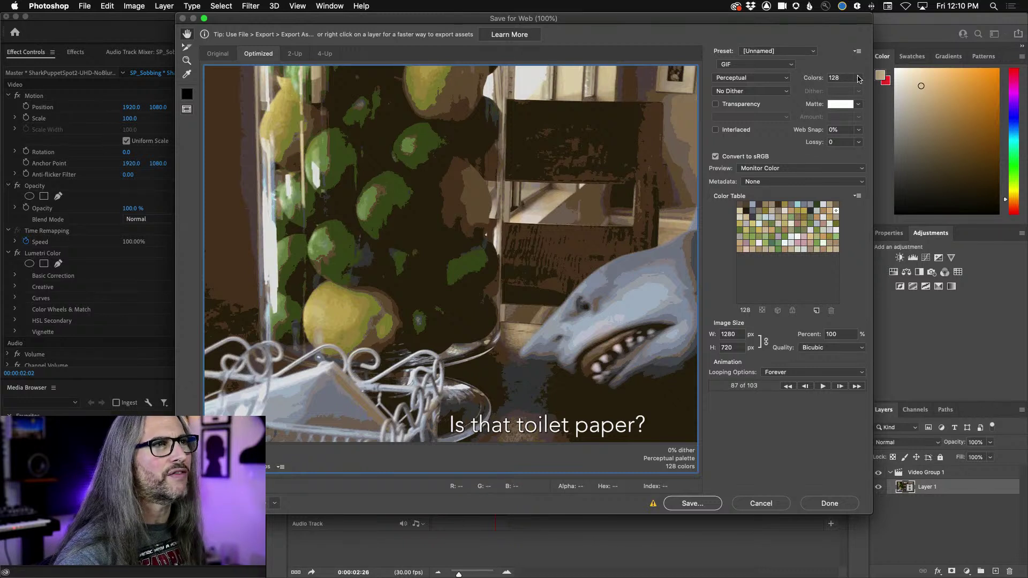
pyautogui.click(783, 80)
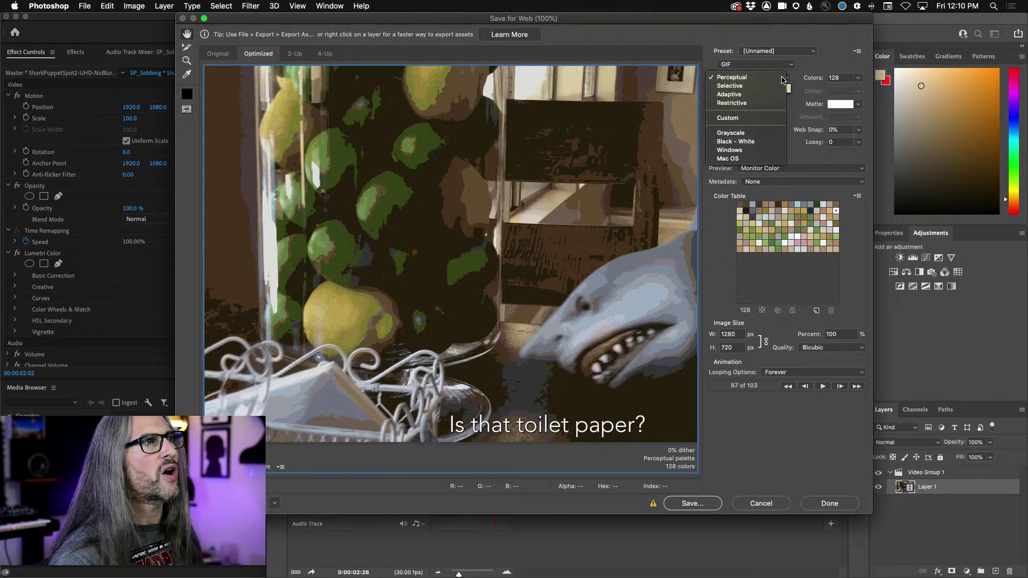
pyautogui.click(801, 96)
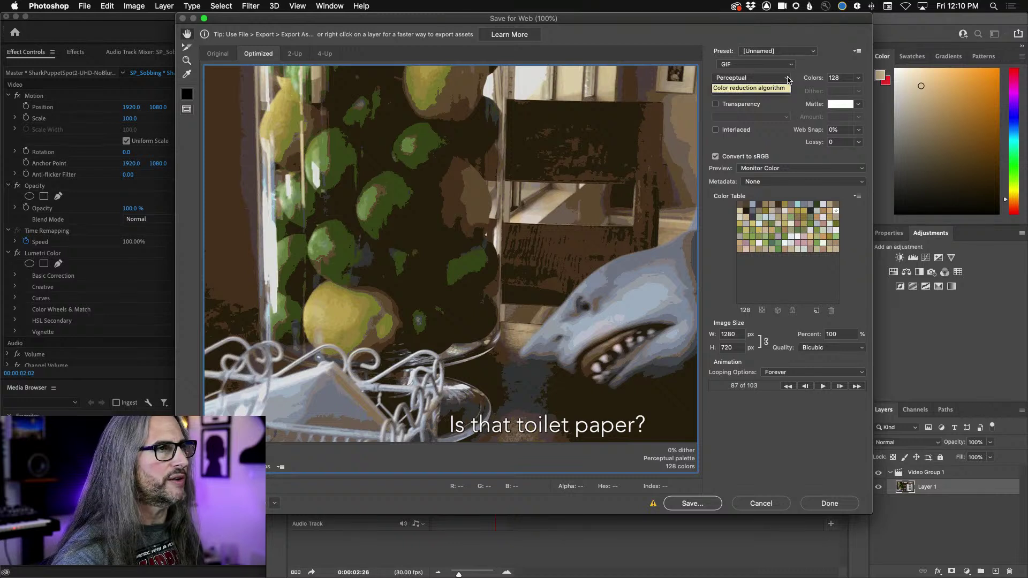
# Step: Set the GIF's image height to 240 px with proportions linked and play the resized animation preview
pyautogui.click(728, 347)
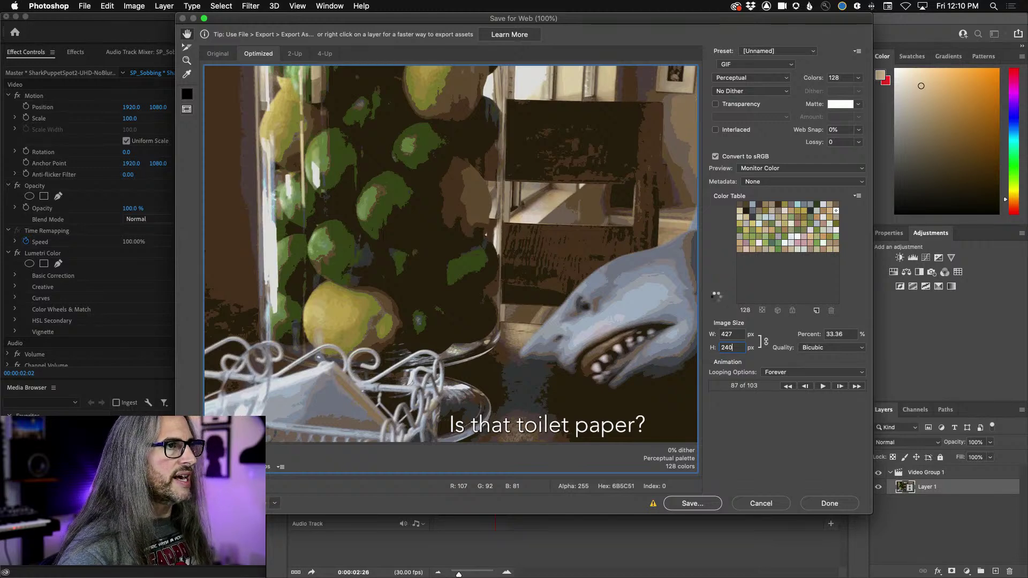
pyautogui.press('Tab')
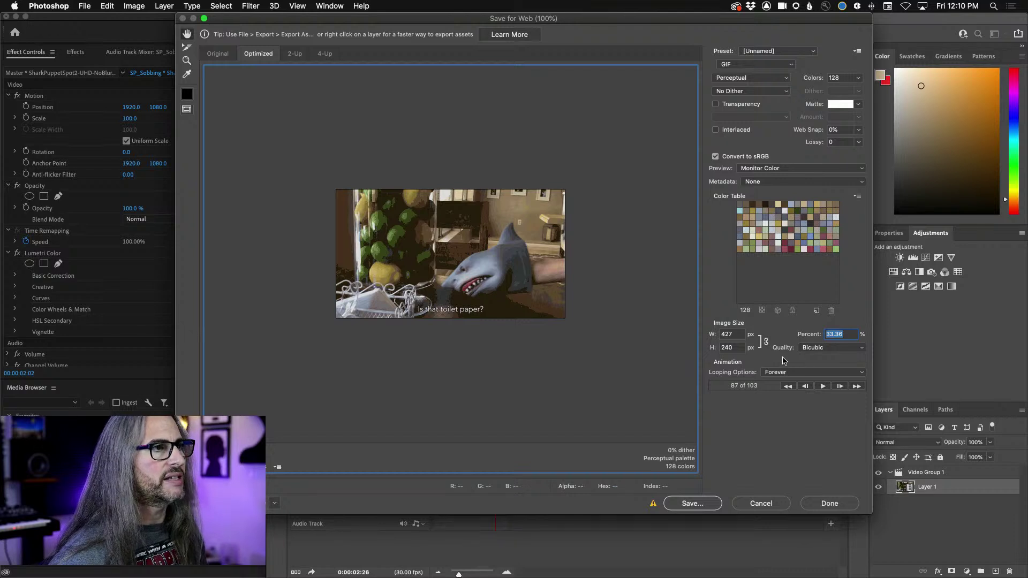
pyautogui.click(821, 387)
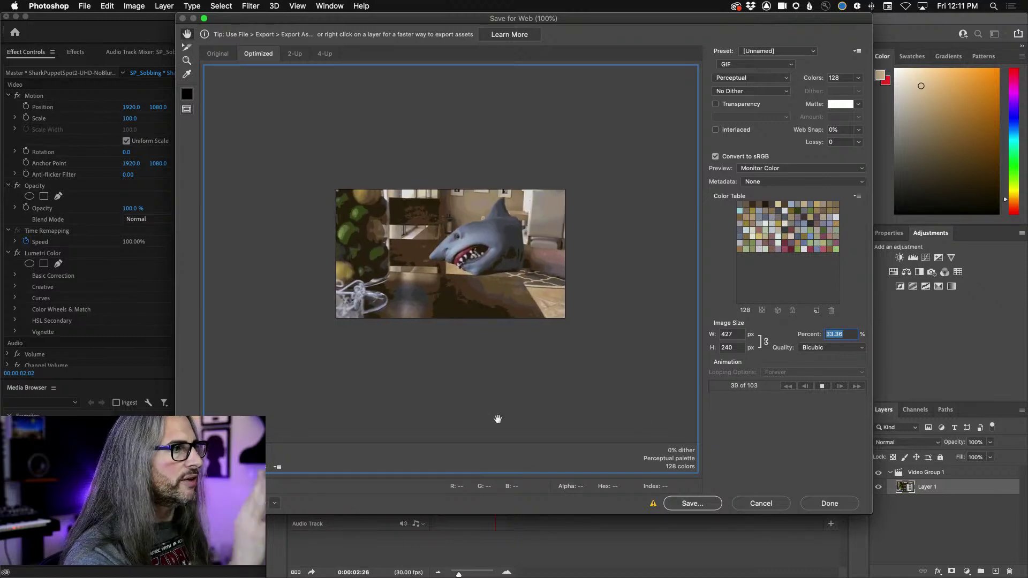
pyautogui.click(823, 386)
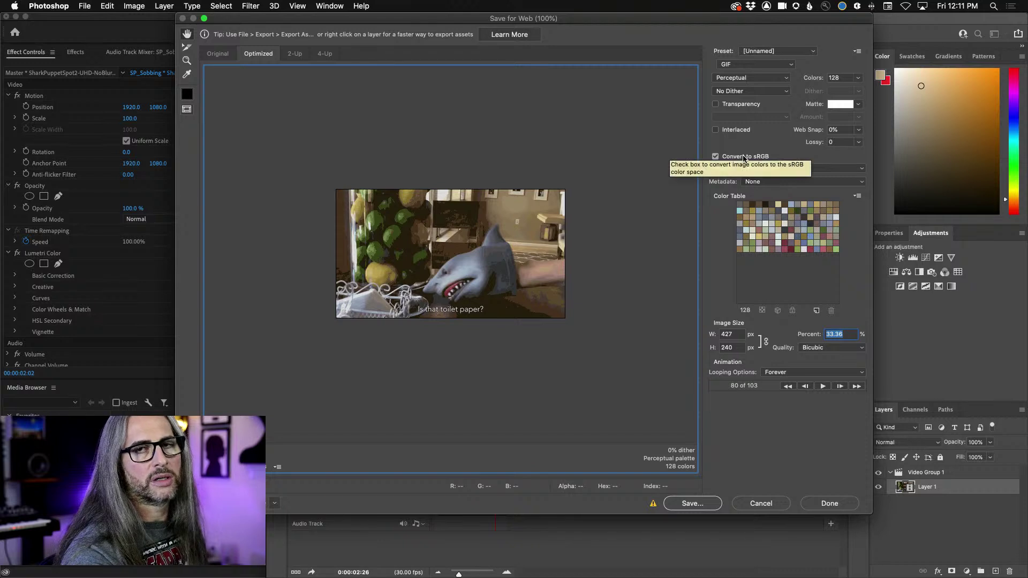
# Step: Set the color reduction algorithm to Adaptive, move the export dialog to reveal the estimated file size, and play the animation
pyautogui.click(765, 79)
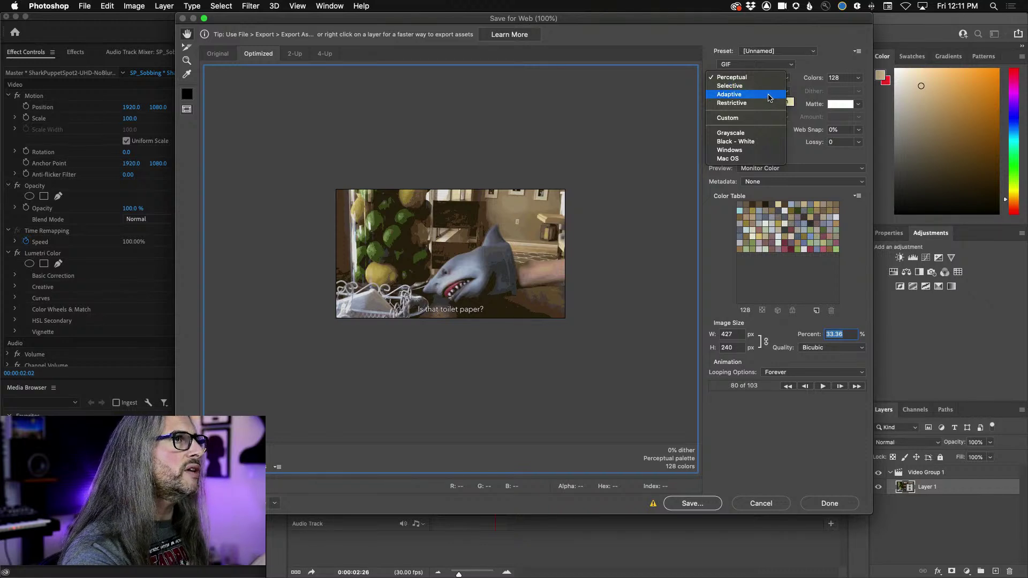
pyautogui.click(767, 97)
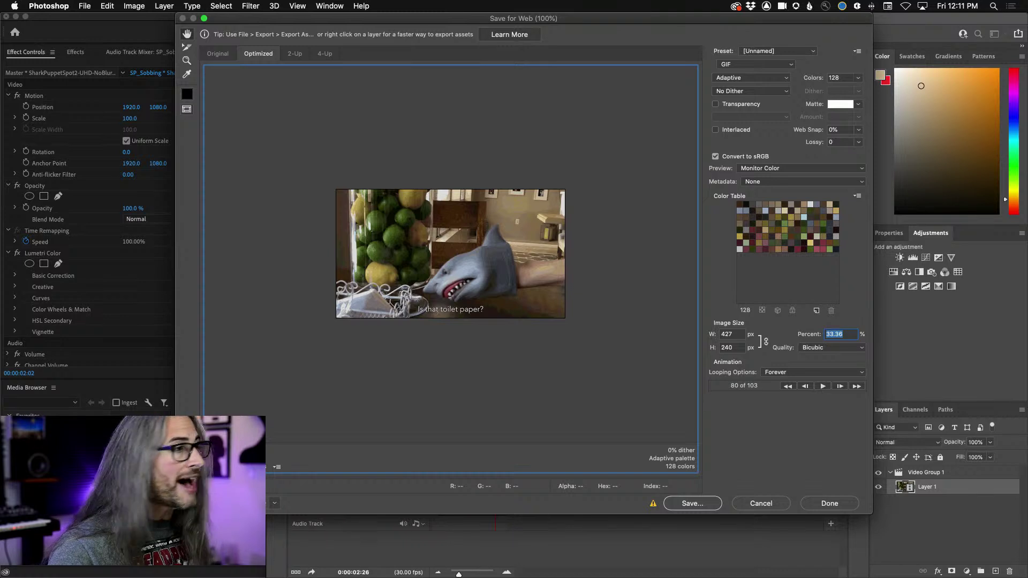
pyautogui.moveTo(389, 15); pyautogui.dragTo(554, 4)
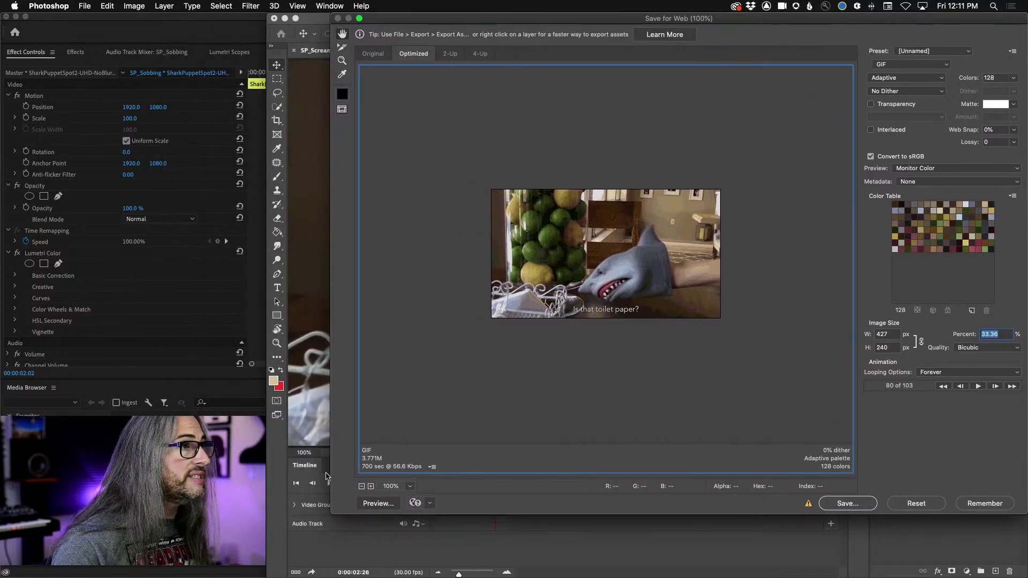
pyautogui.press('alt')
pyautogui.click(975, 386)
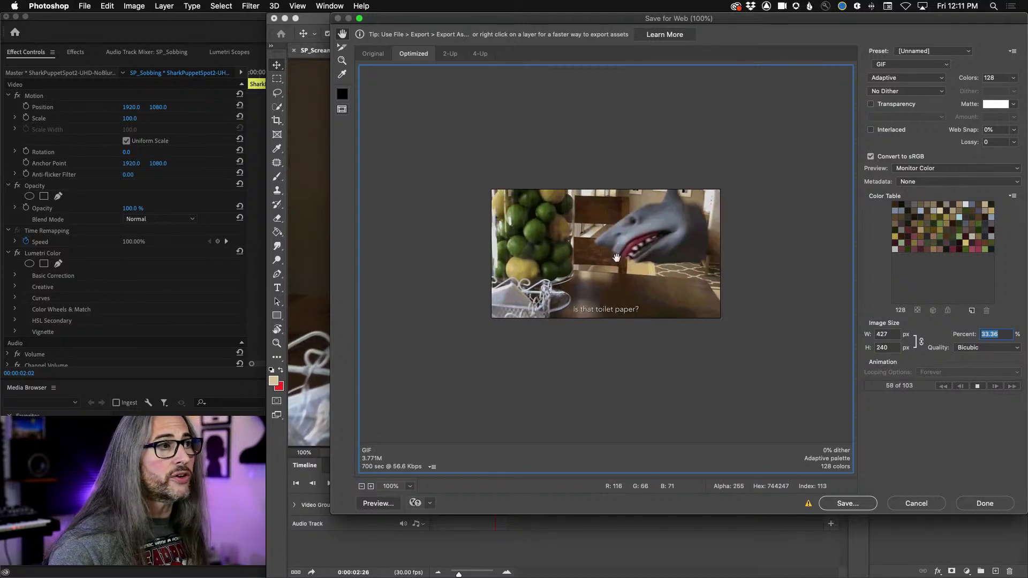
# Step: Compare the Perceptual color reduction with Adaptive while the animation plays, ending on Adaptive
pyautogui.click(935, 77)
pyautogui.click(918, 60)
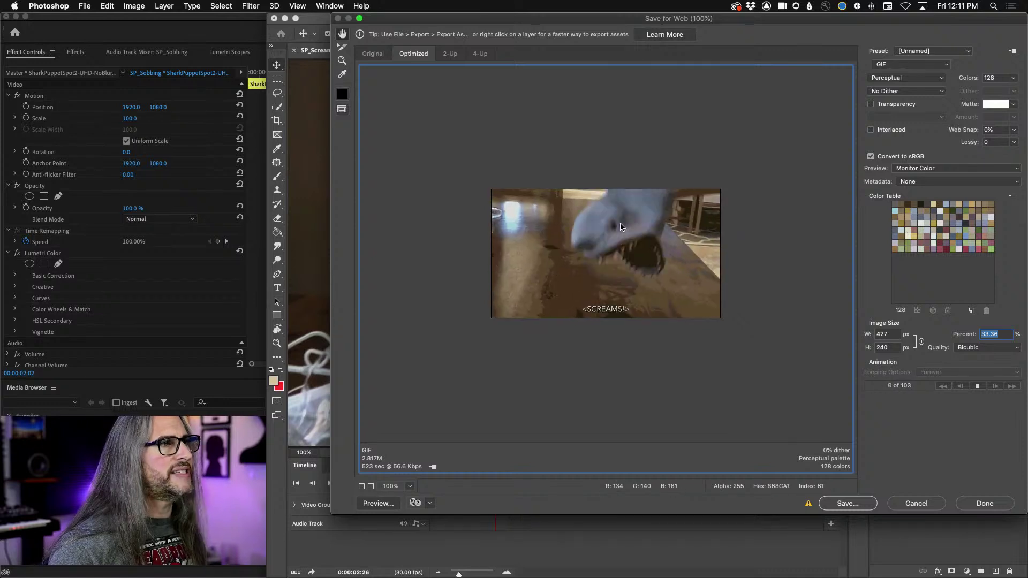
pyautogui.click(933, 81)
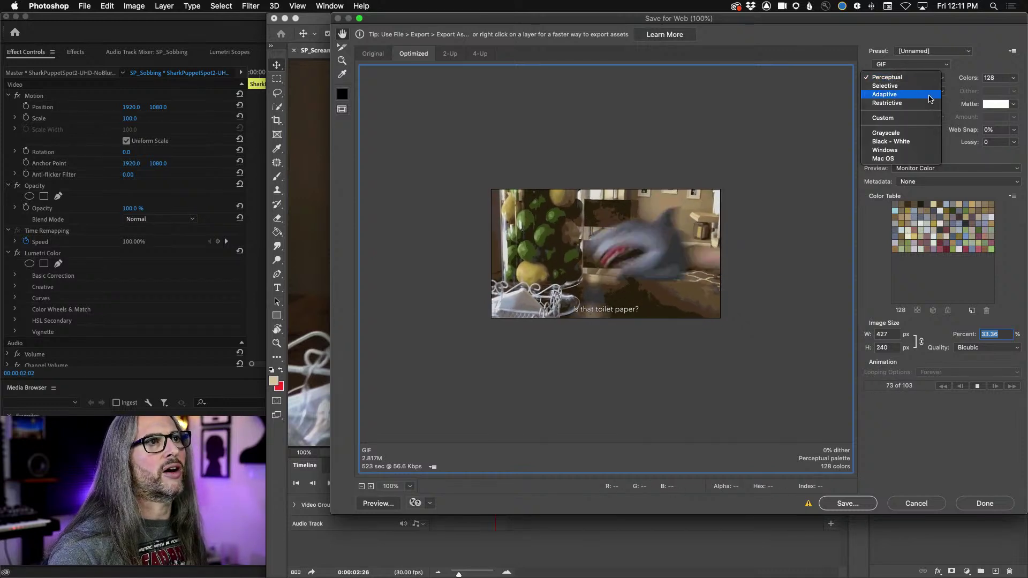
pyautogui.click(911, 98)
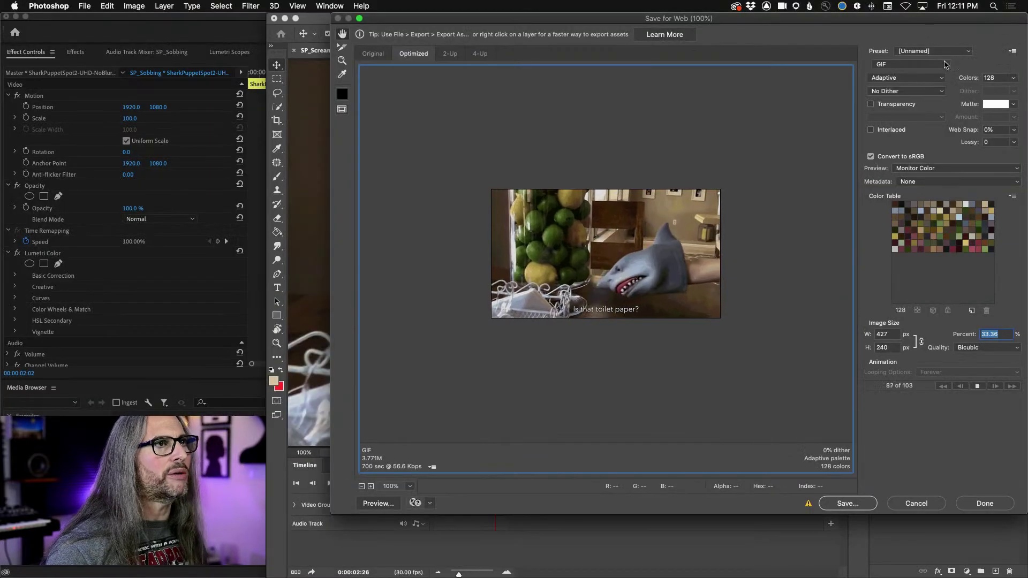
pyautogui.click(907, 77)
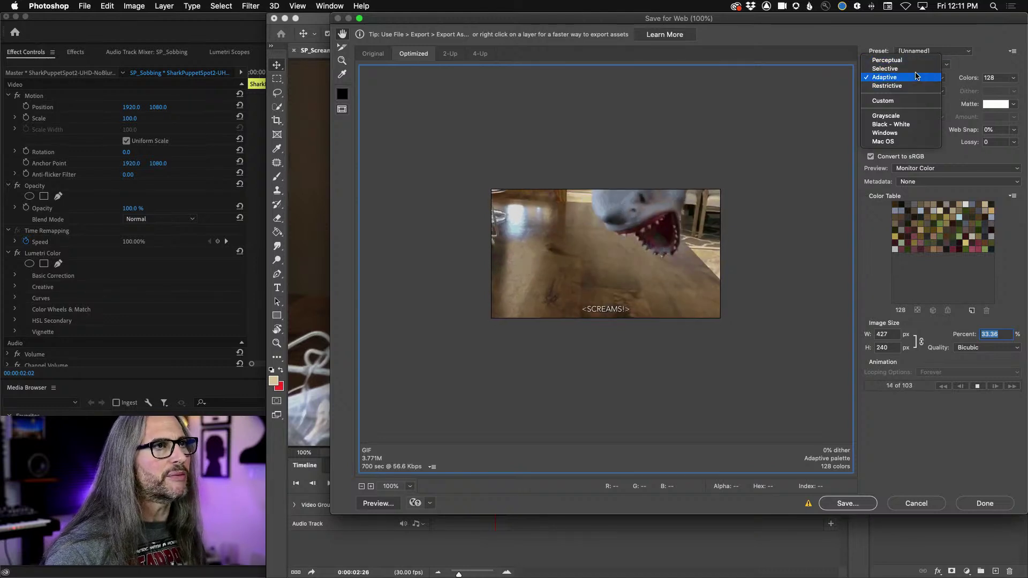
pyautogui.click(911, 78)
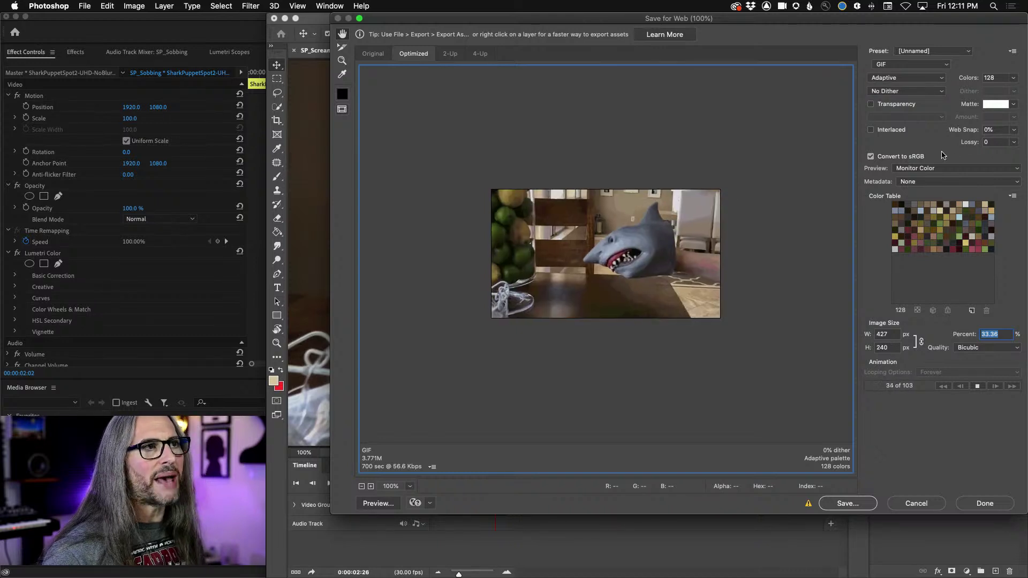
# Step: Try the Bilinear and Nearest Neighbor resampling qualities for the GIF and return the quality to Bicubic
pyautogui.click(1008, 347)
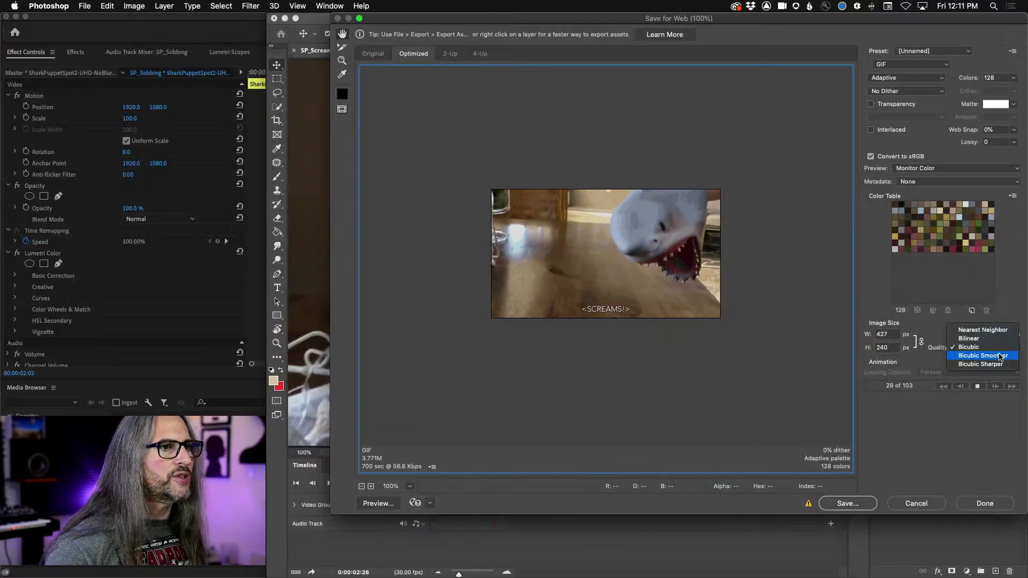
pyautogui.press('Escape')
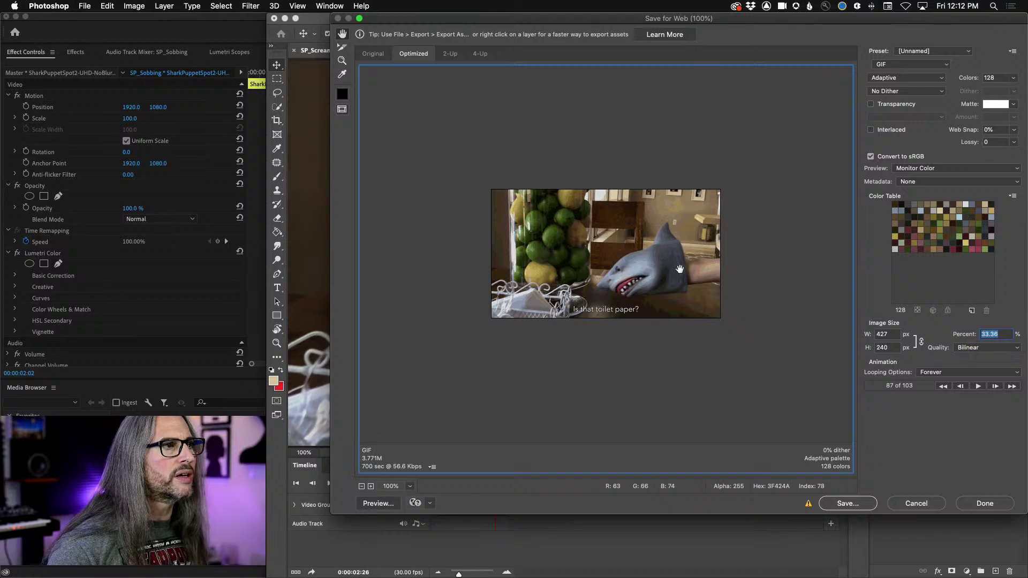
pyautogui.click(996, 348)
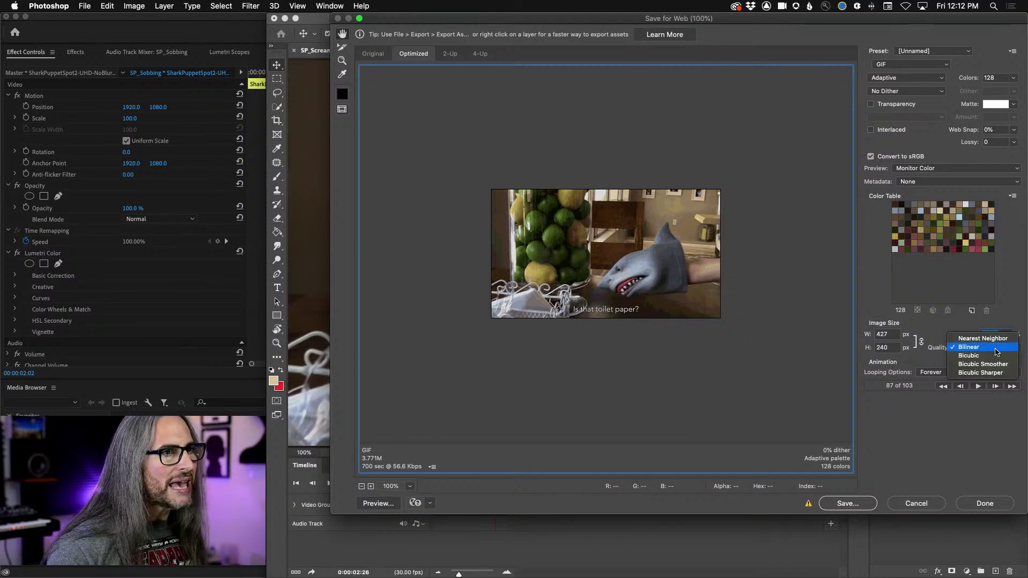
pyautogui.click(983, 340)
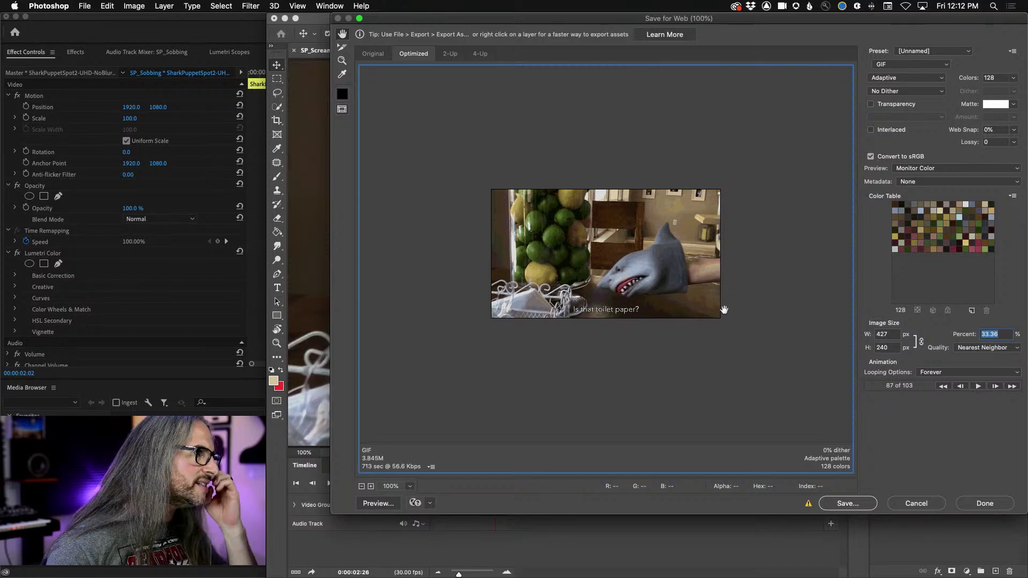
pyautogui.press('alt')
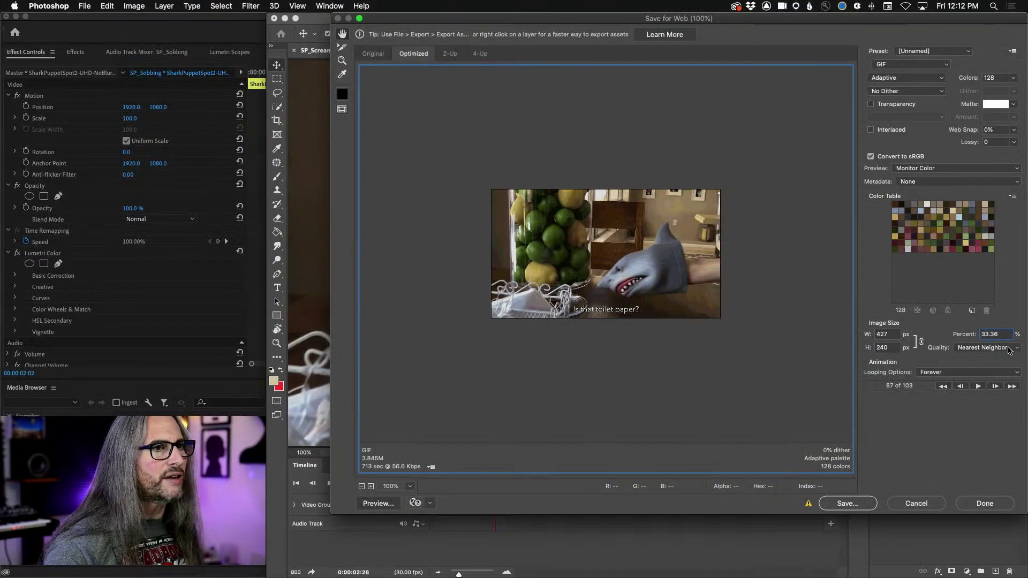
pyautogui.click(1008, 349)
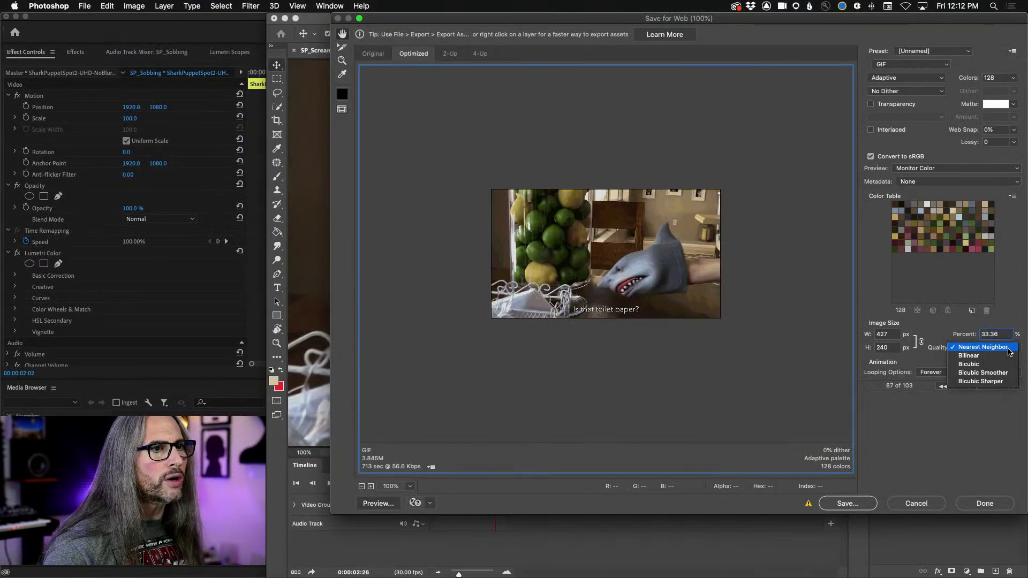
pyautogui.click(1000, 364)
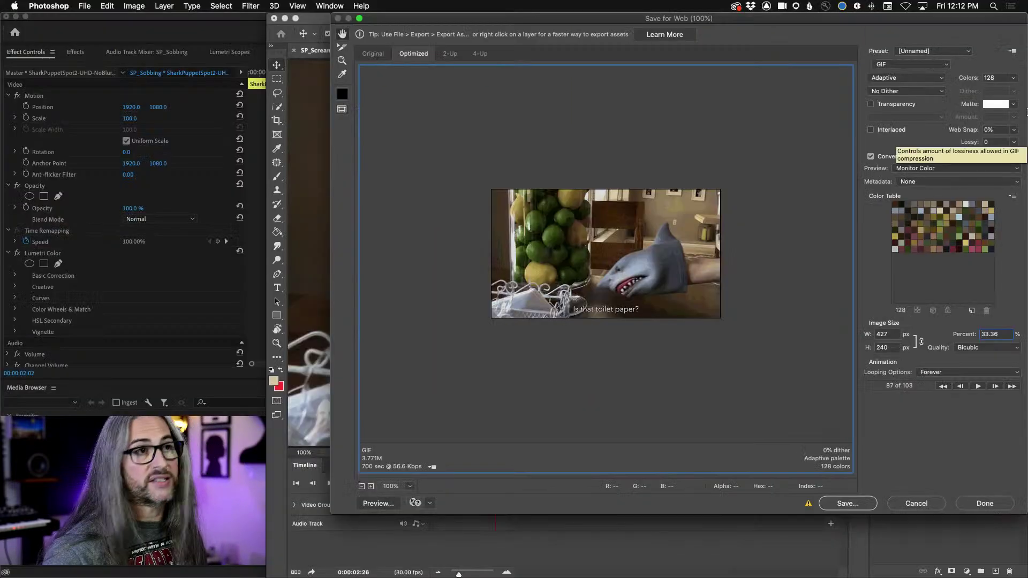
# Step: Set the GIF's number of colors to 256 and play the animation preview
pyautogui.click(1014, 79)
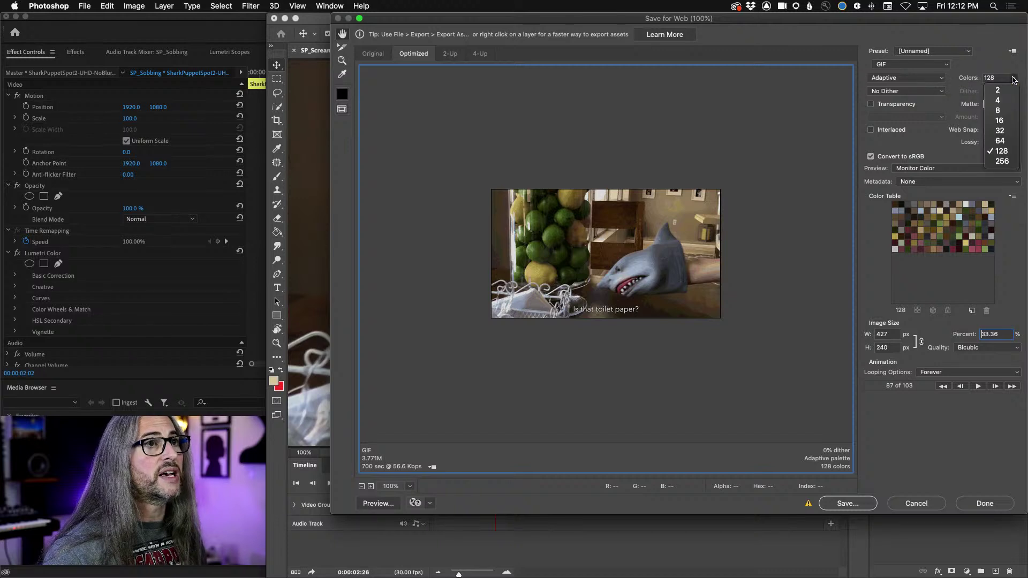
pyautogui.click(1001, 162)
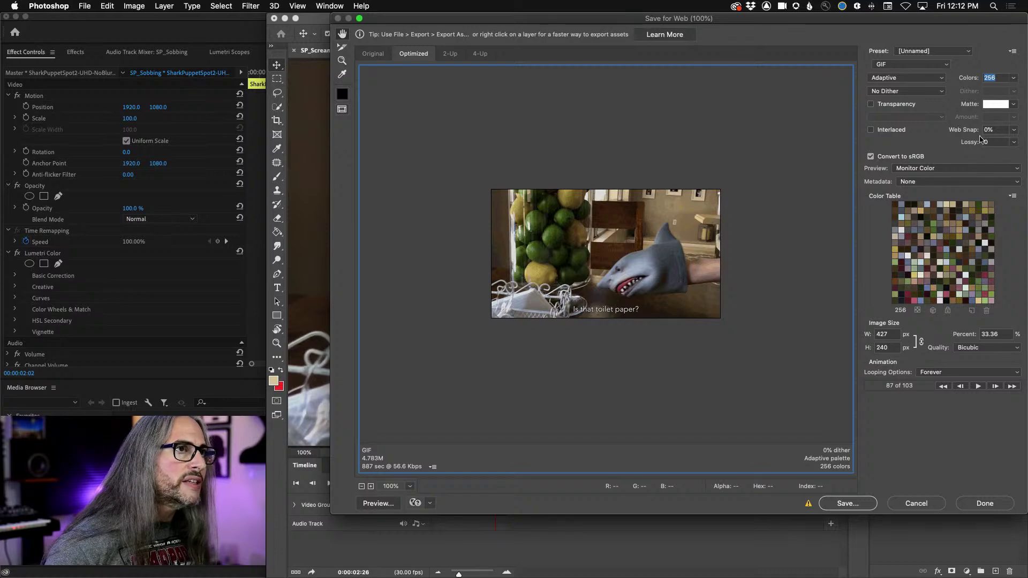
pyautogui.click(981, 386)
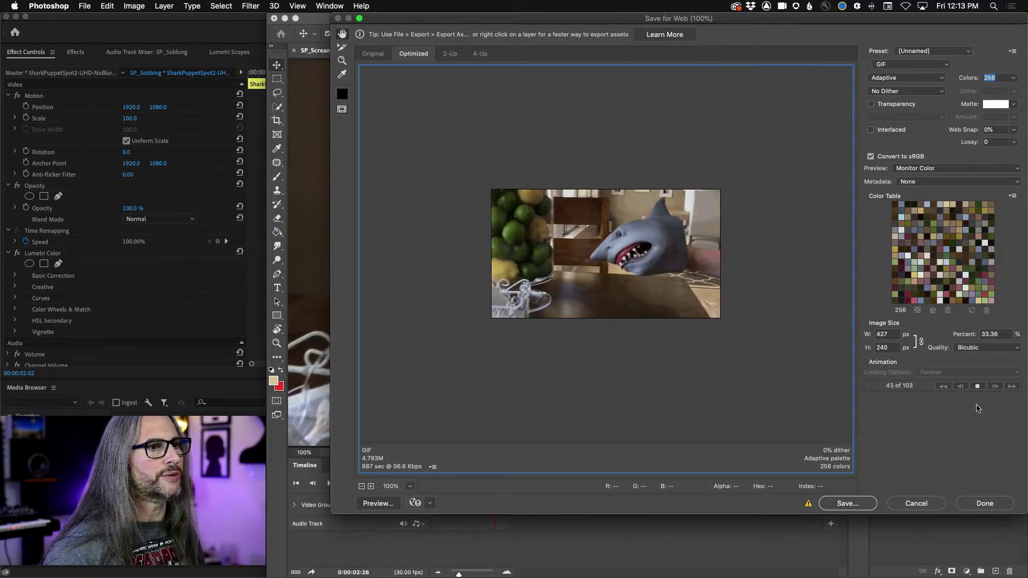
# Step: Stop the preview and save the optimized GIF to the Desktop as SP_ScreamTP_ForPs_256Color.gif
pyautogui.click(977, 387)
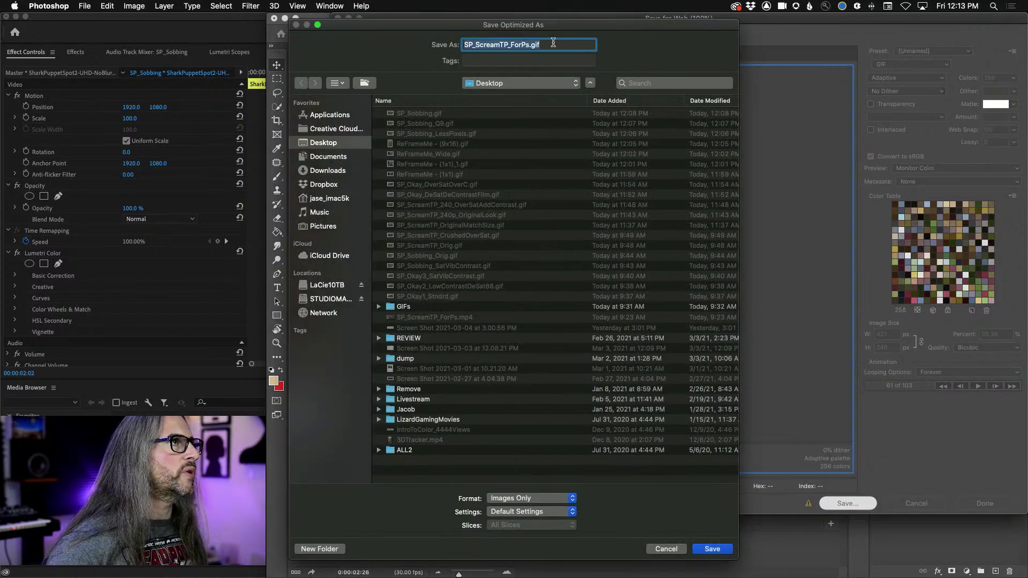
pyautogui.click(530, 44)
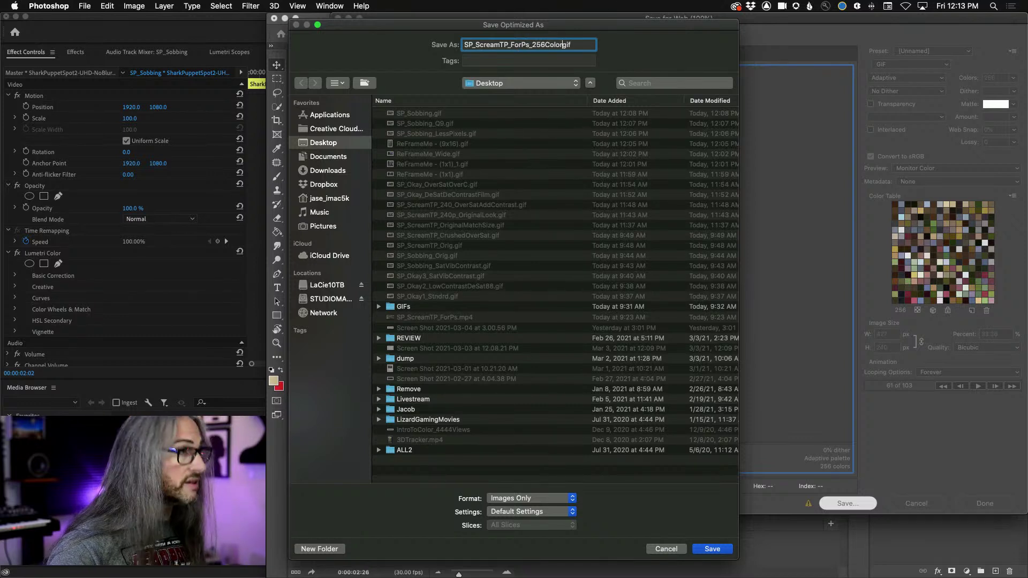
pyautogui.click(718, 554)
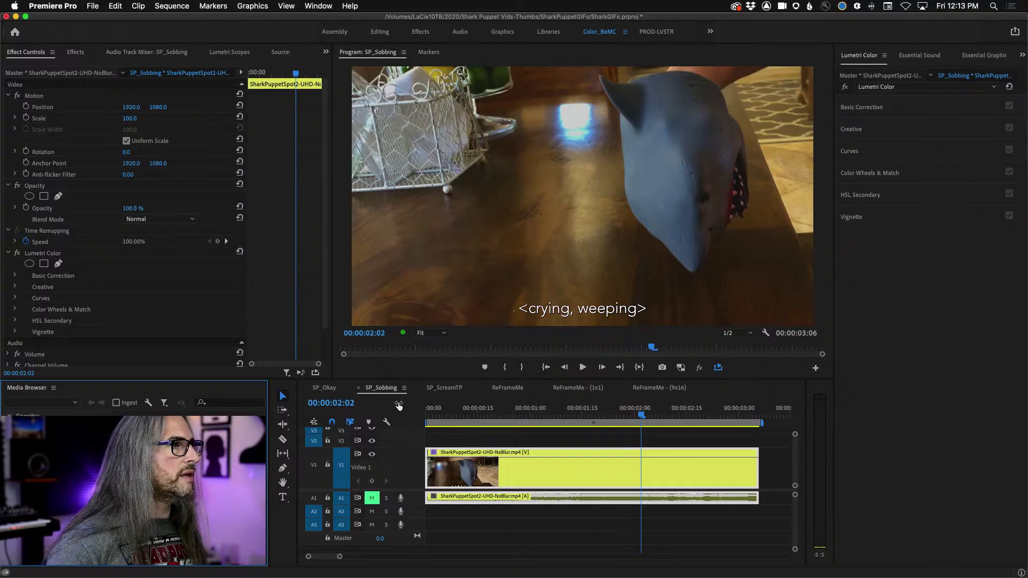
# Step: In Premiere Pro, unmute audio track A1 of the SP_Sobbing sequence and play it from the beginning
pyautogui.moveTo(642, 413); pyautogui.dragTo(392, 419)
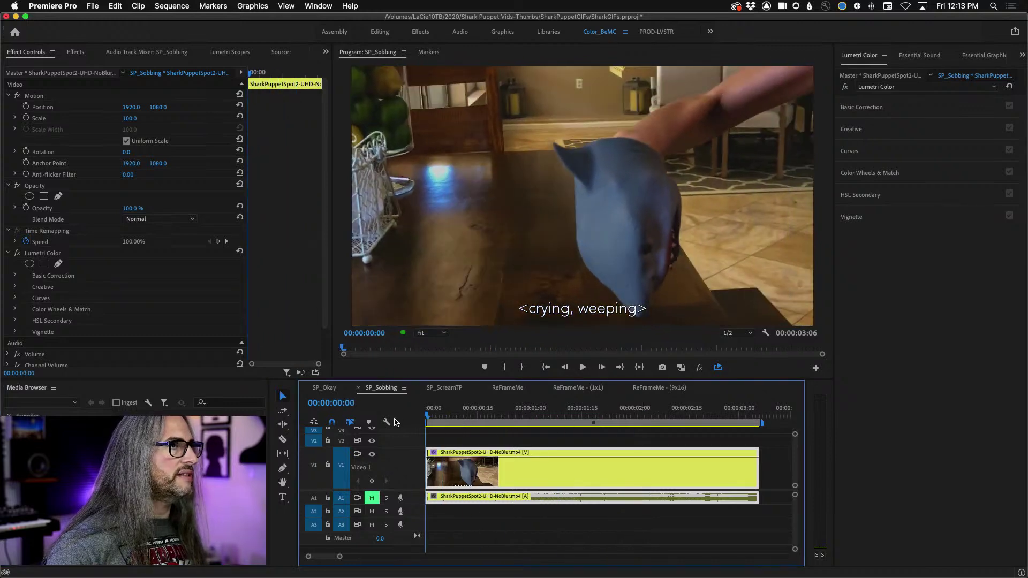
pyautogui.click(372, 498)
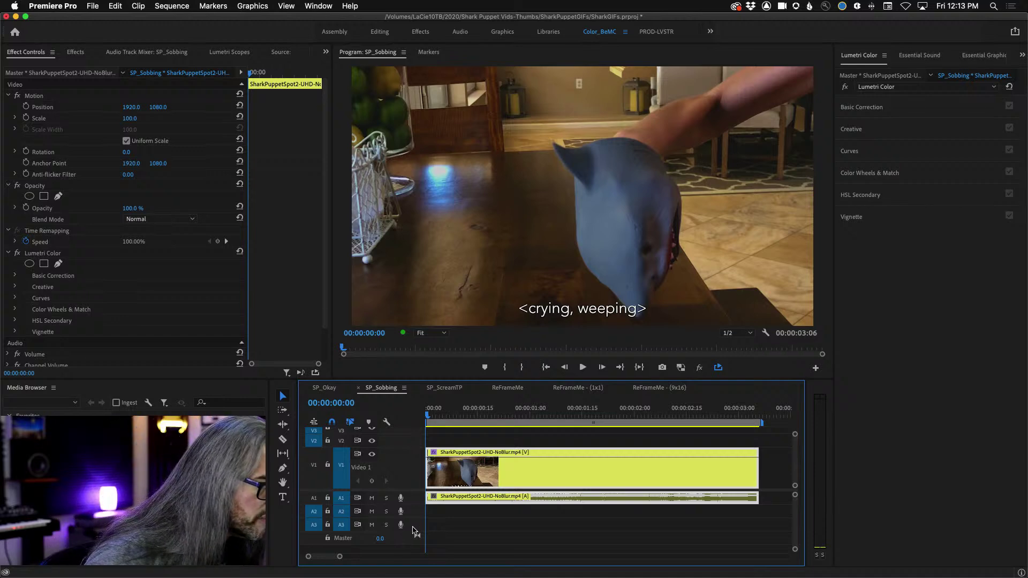
pyautogui.press('space')
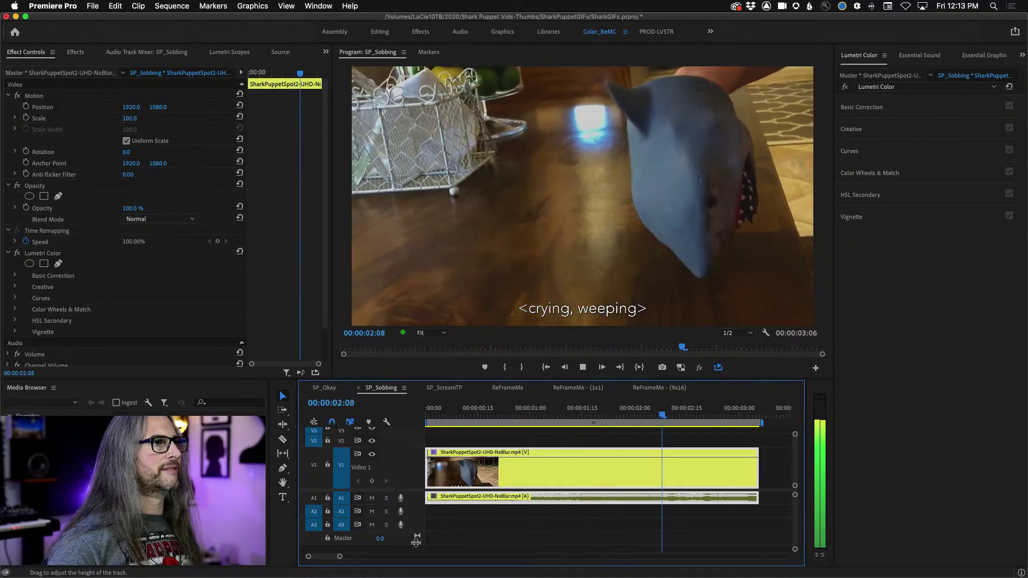
pyautogui.press('space')
# Step: Play the SP_ScreamTP sequence and raise the clip's Lumetri Blacks to -39.7
pyautogui.click(437, 388)
pyautogui.press('space')
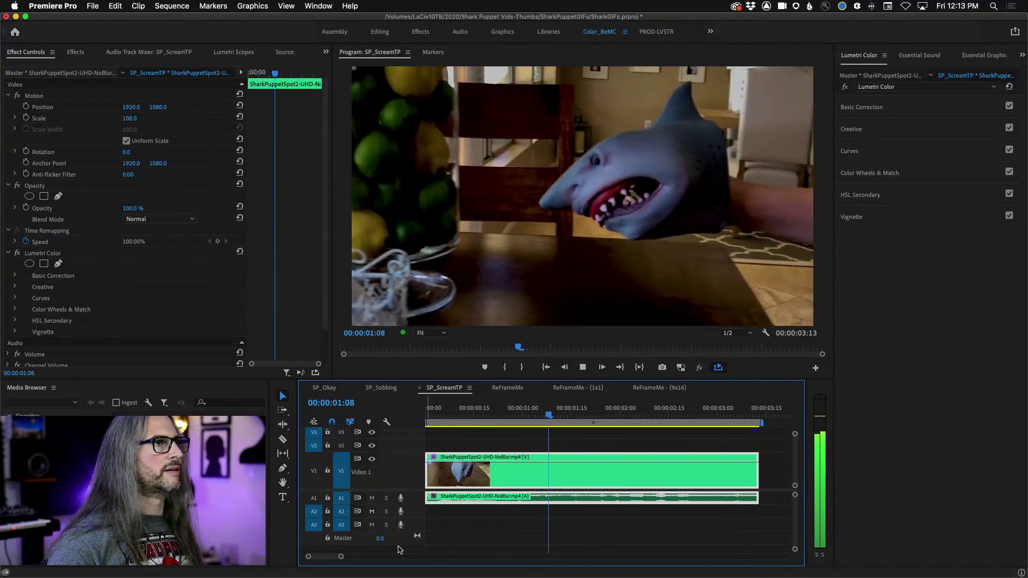
pyautogui.click(913, 107)
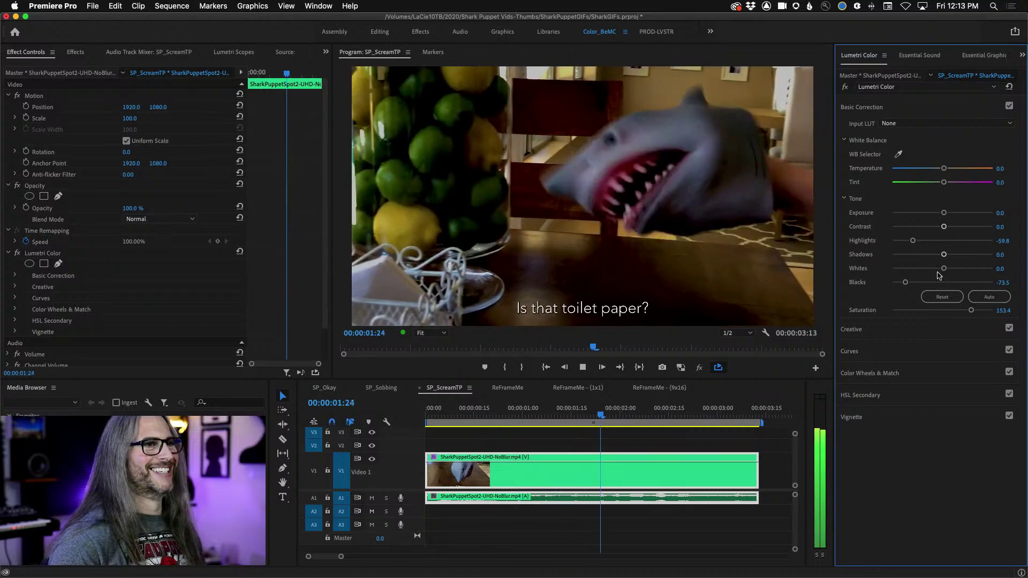
pyautogui.moveTo(905, 282)
pyautogui.mouseDown()
pyautogui.moveTo(942, 283)
pyautogui.moveTo(905, 284)
pyautogui.moveTo(921, 284)
pyautogui.mouseUp()
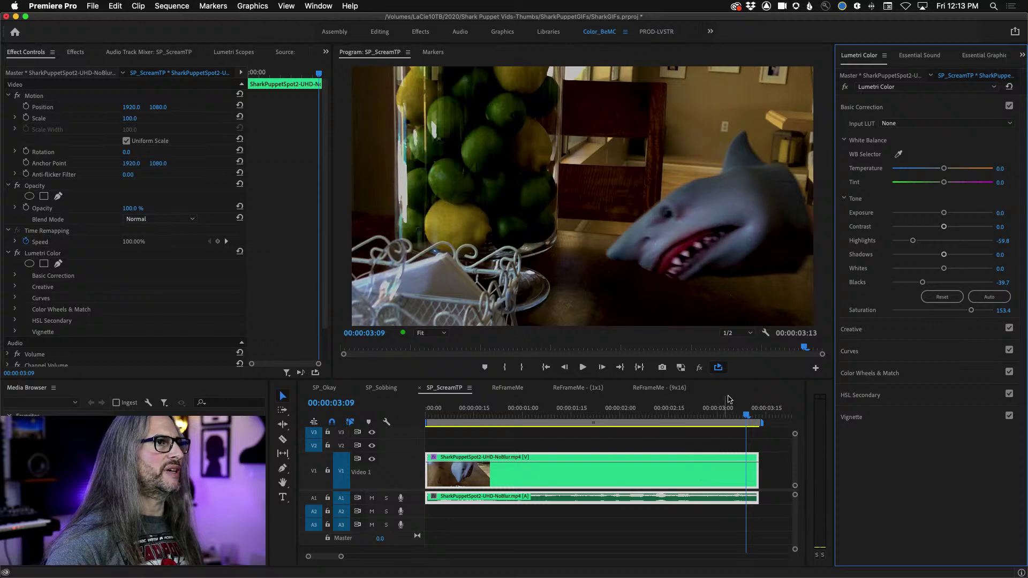
# Step: Return the playhead to the start of the SP_ScreamTP sequence and disable the clip's Lumetri Color effect
pyautogui.click(560, 416)
pyautogui.moveTo(549, 425); pyautogui.dragTo(416, 437)
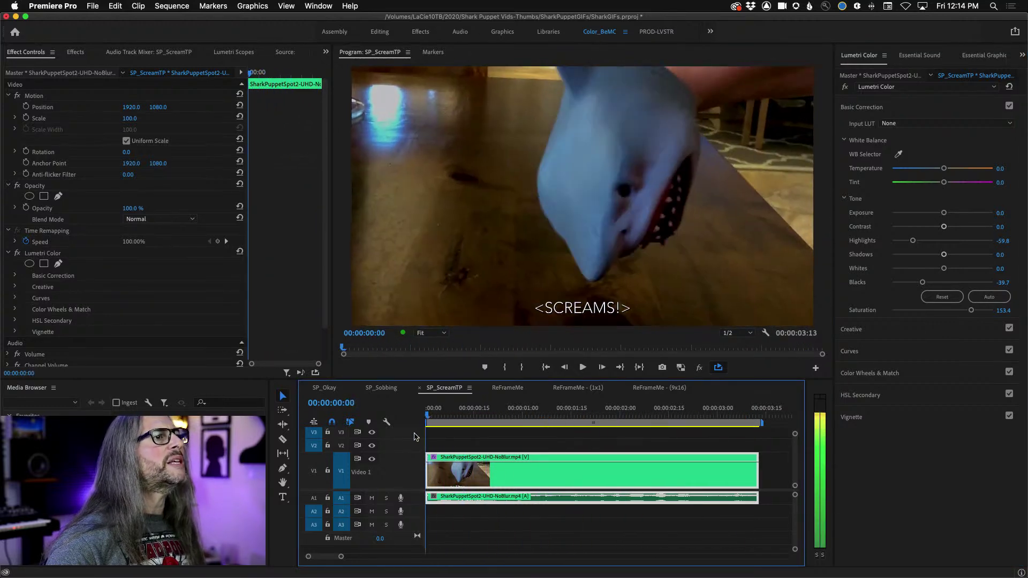
pyautogui.click(844, 87)
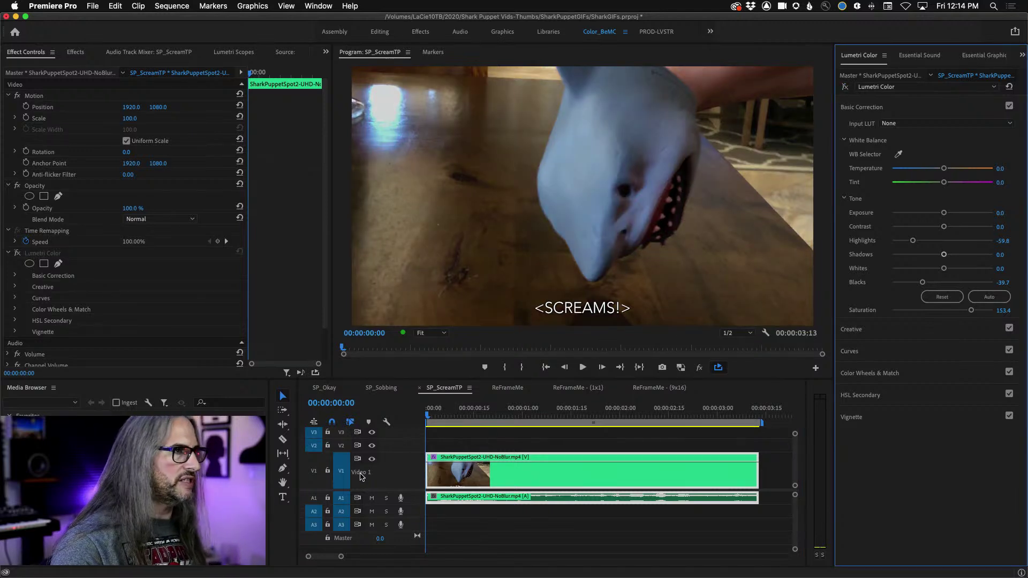
# Step: Export the SP_ScreamTP sequence to the Desktop as an animated GIF named SP_ScreamTP_CompareToPs.gif
pyautogui.click(93, 5)
pyautogui.moveTo(187, 306)
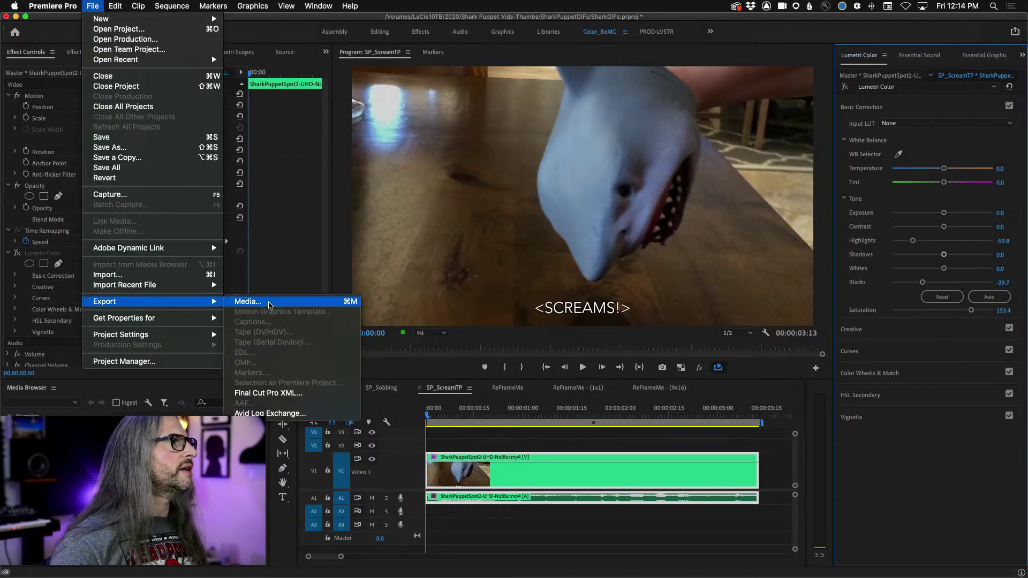
pyautogui.click(272, 292)
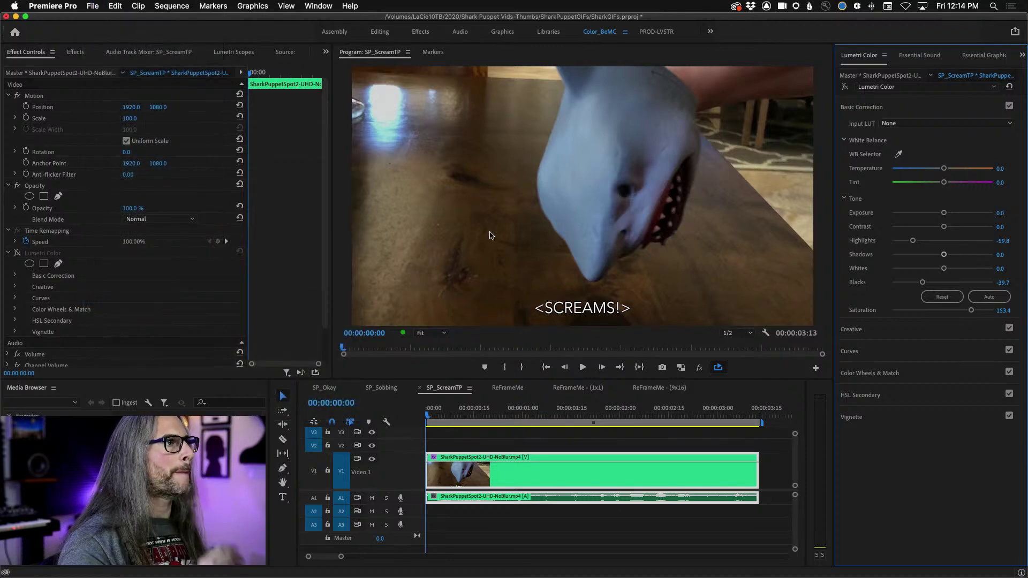
pyautogui.click(449, 391)
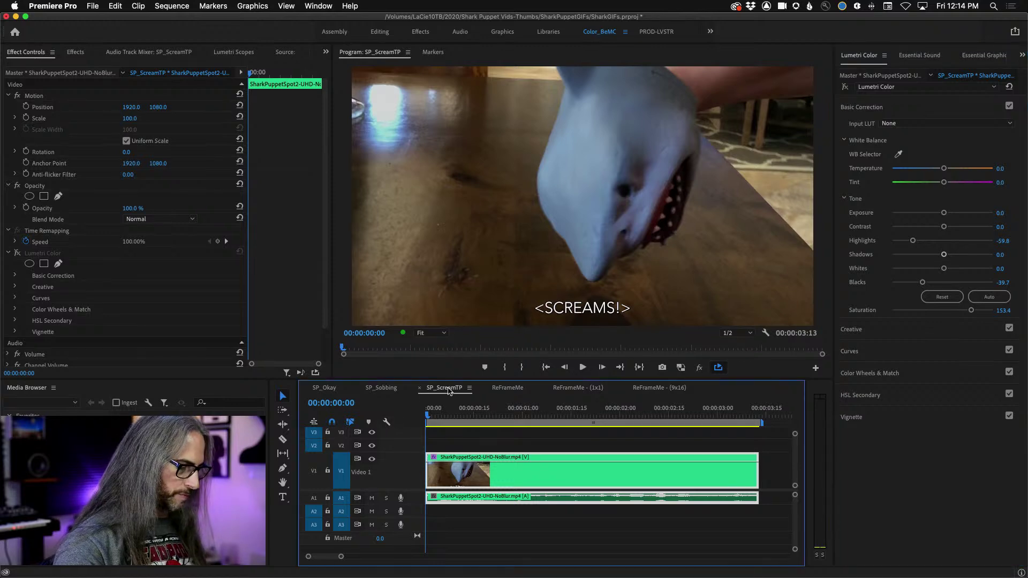
pyautogui.press('super+m')
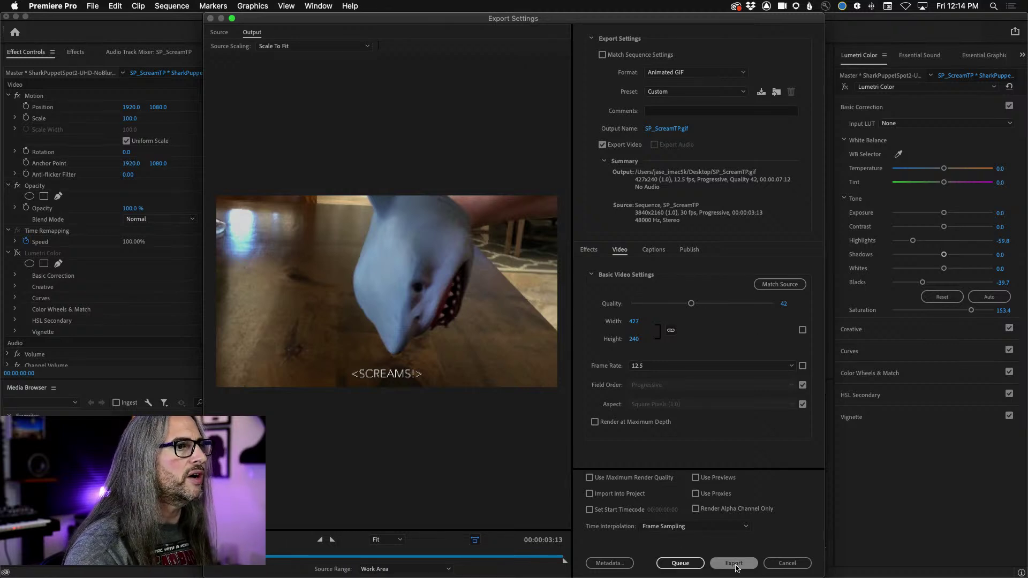
pyautogui.click(670, 129)
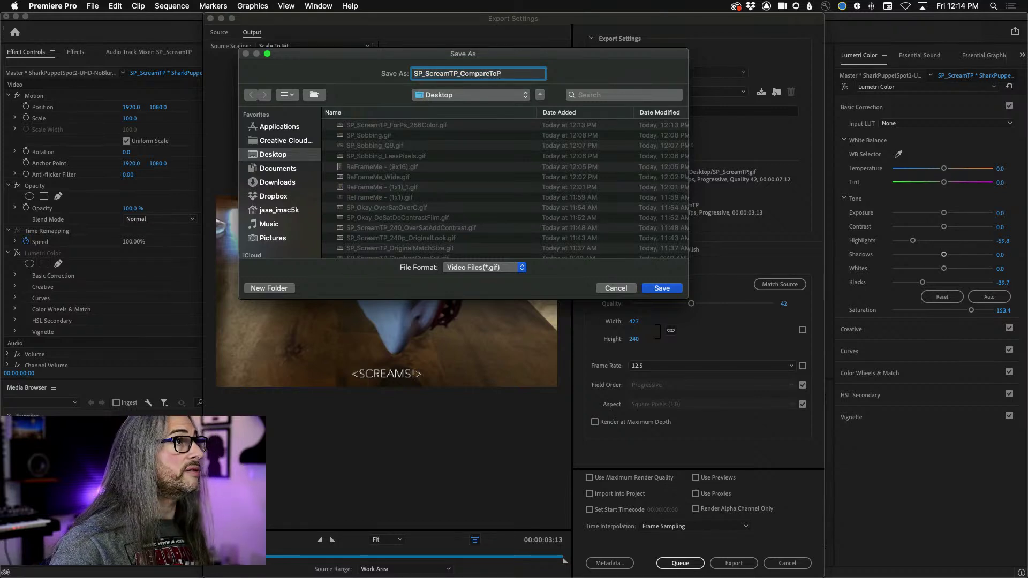
pyautogui.click(661, 288)
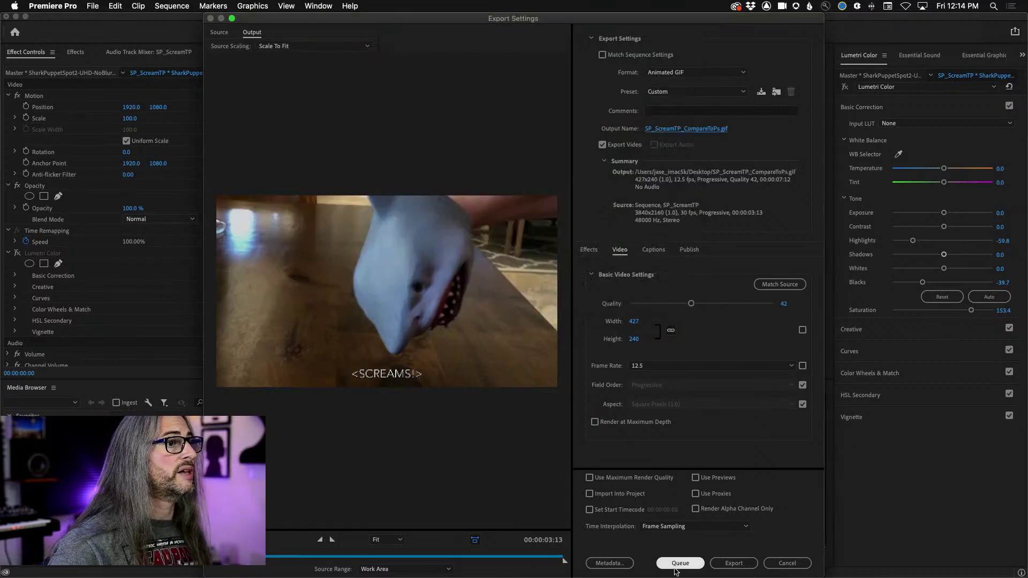
pyautogui.click(734, 564)
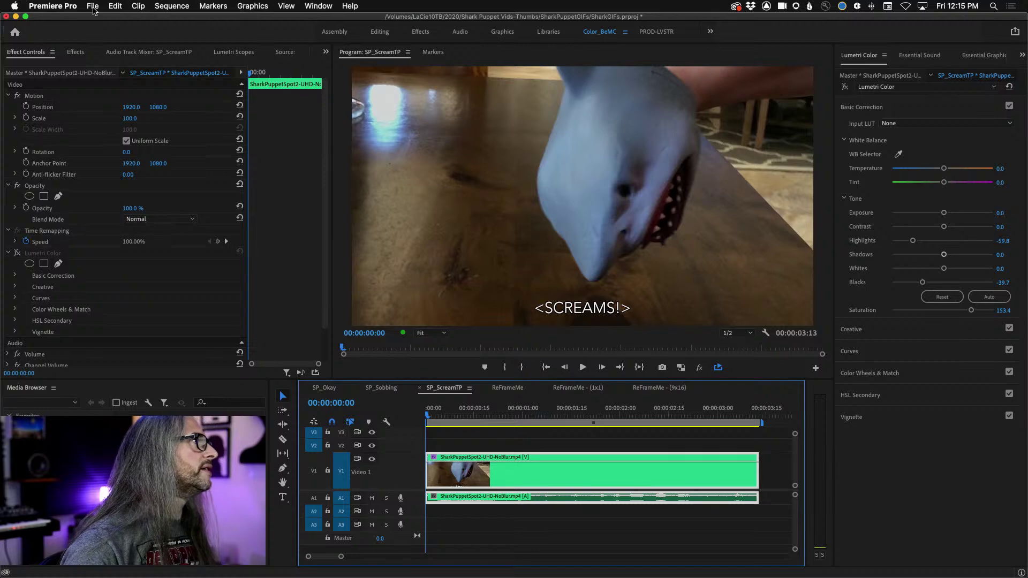
# Step: Switch to the Desktop folder in Finder, close the SP_Sobbing.gif preview and preview SP_ScreamTP_ForPs_256Color.gif
pyautogui.click(149, 569)
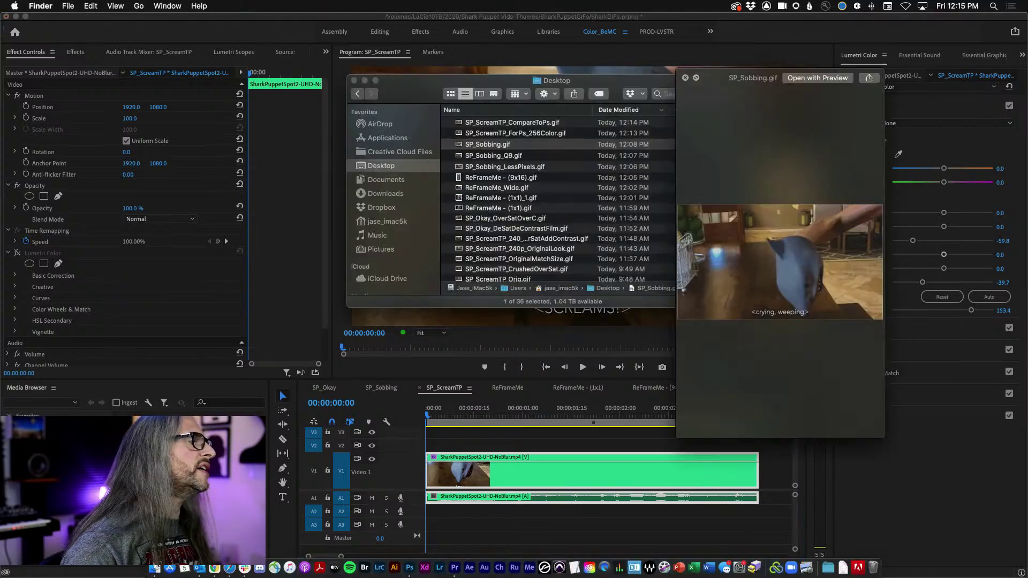
pyautogui.click(686, 78)
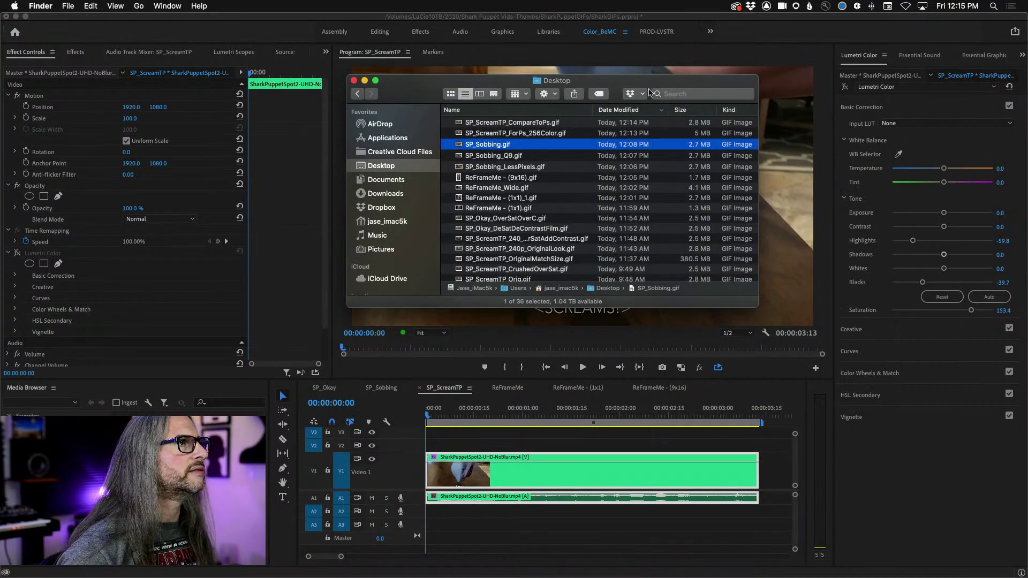
pyautogui.click(563, 134)
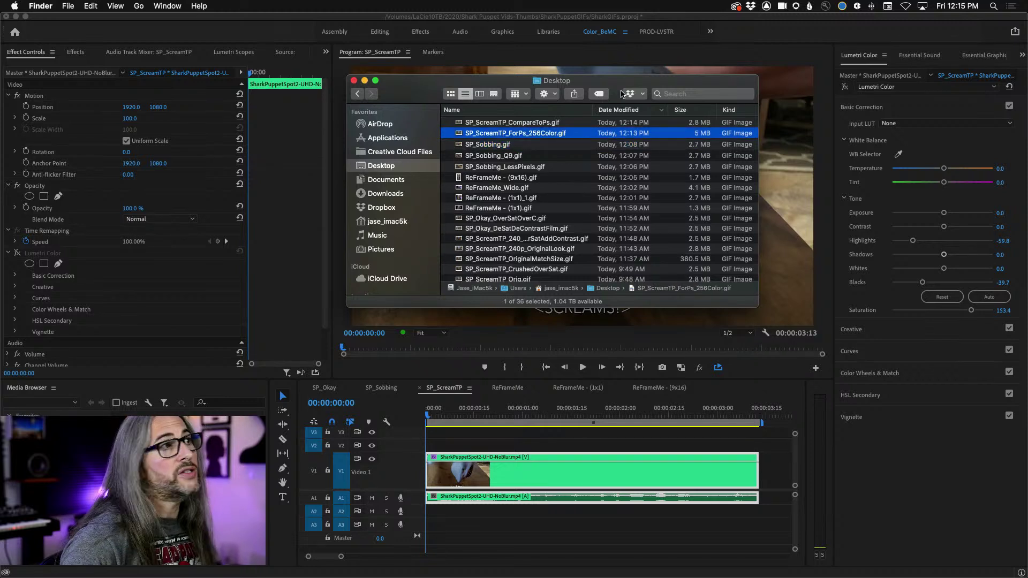
pyautogui.press('space')
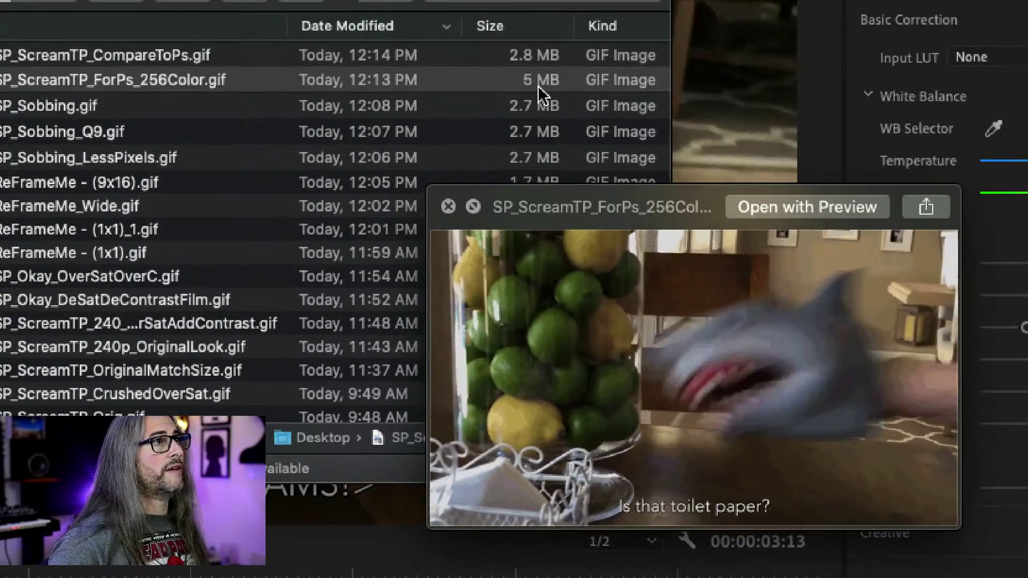
# Step: Compare the appearance and file sizes of SP_ScreamTP_CompareToPs.gif and SP_ScreamTP_ForPs_256Color.gif, then close the preview
pyautogui.press('Up')
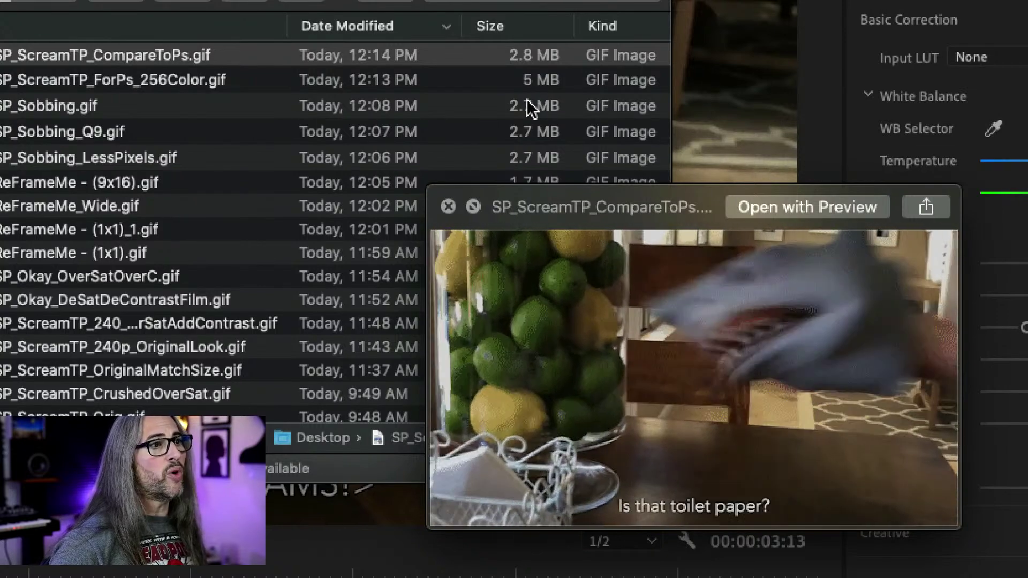
pyautogui.press('Down')
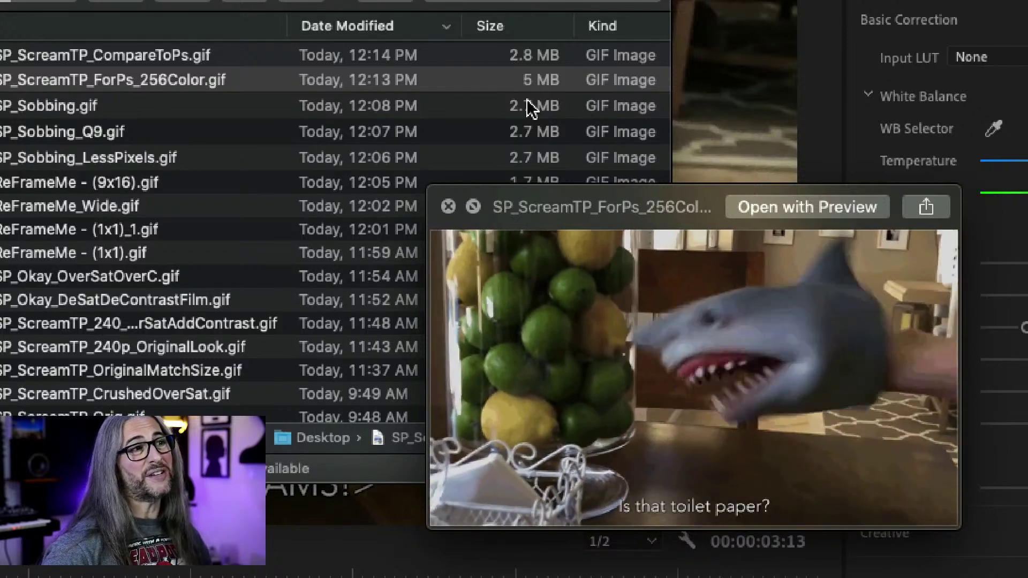
pyautogui.press('Up')
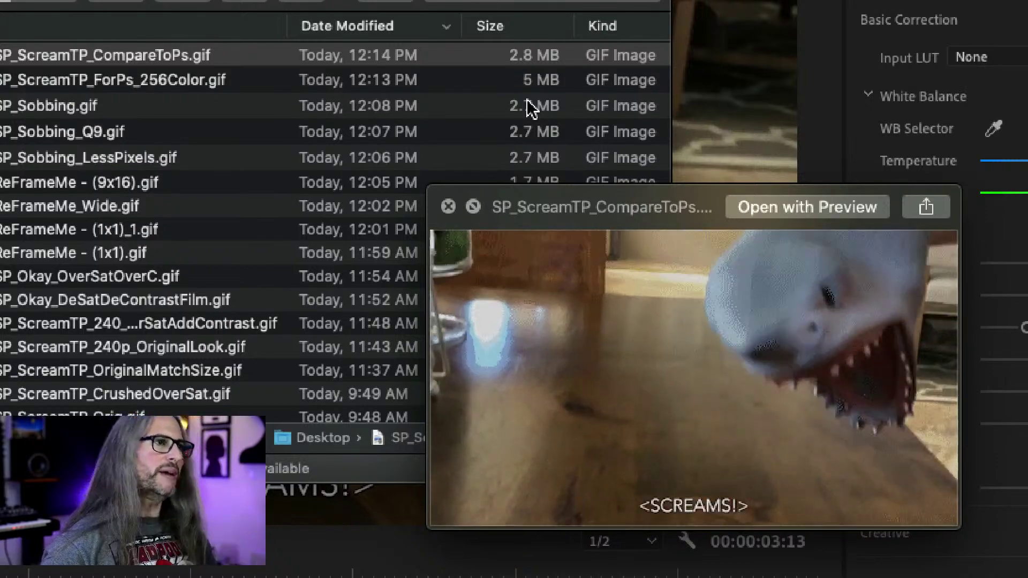
pyautogui.press('Down')
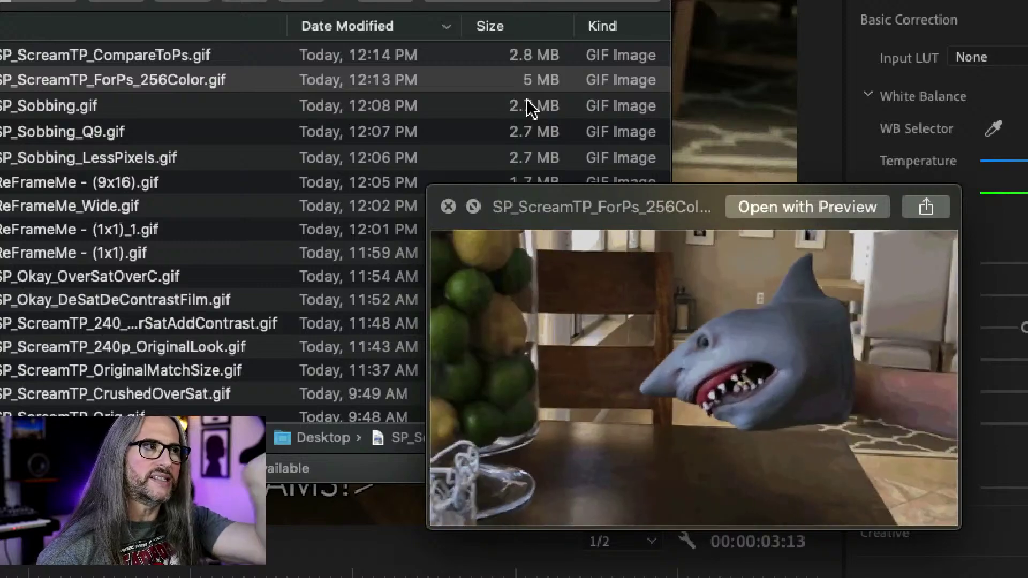
pyautogui.press('Up')
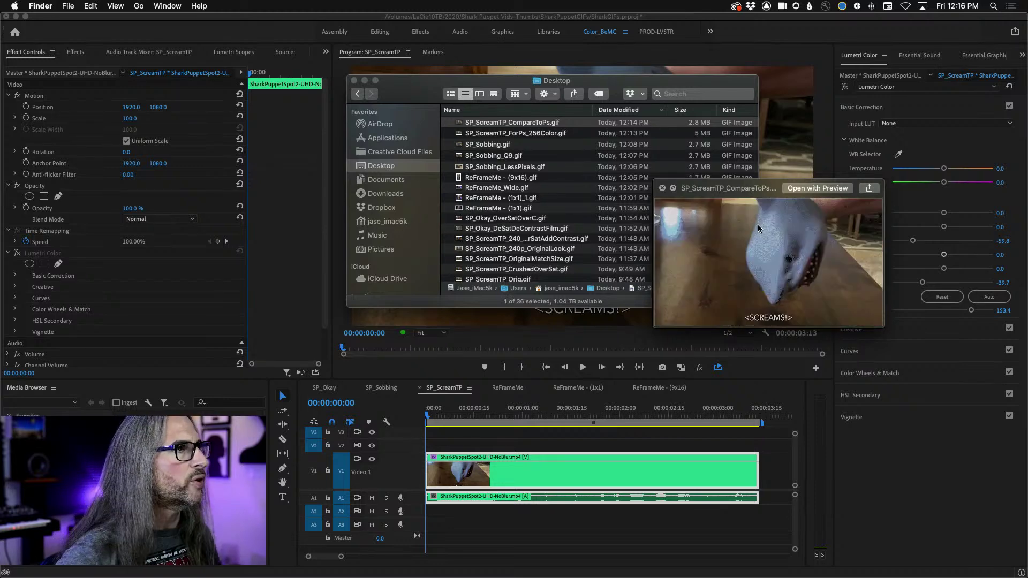
pyautogui.press('space')
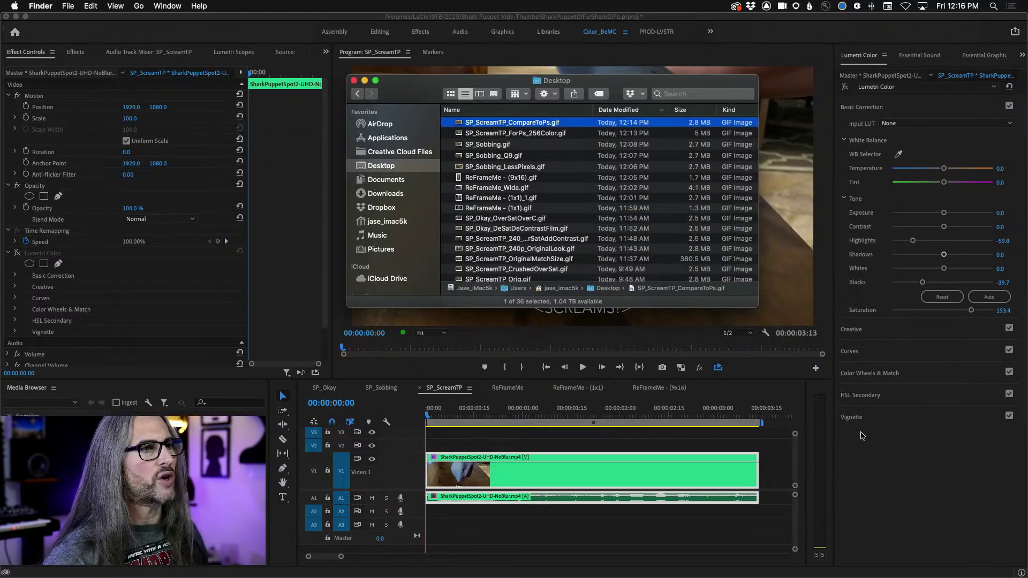
# Step: Switch to Photoshop and start a Save for Web (Legacy) export of the SP_ScreamTP_ForPs document
pyautogui.click(862, 436)
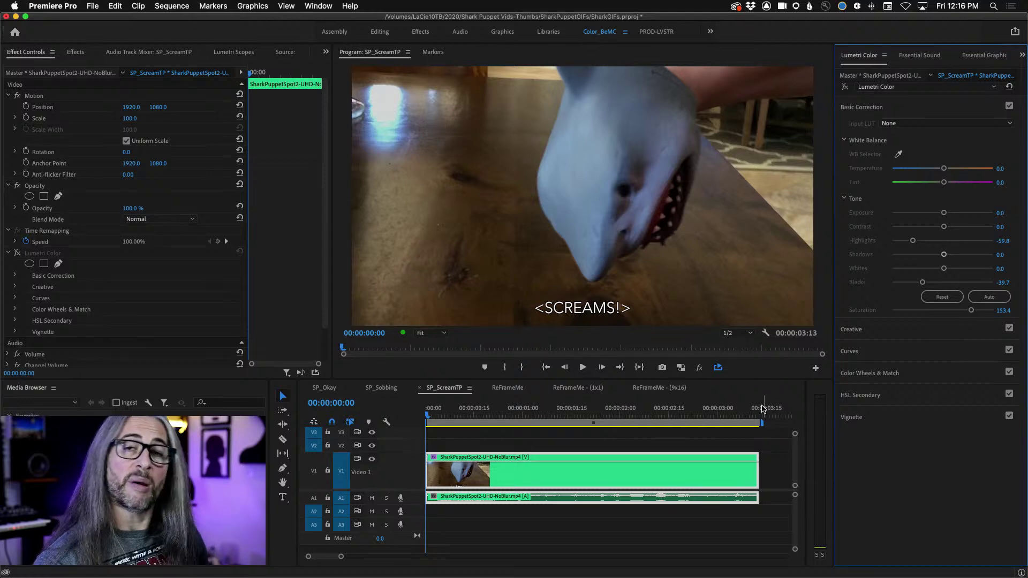
pyautogui.press('super+Tab')
pyautogui.press('super+Tab')
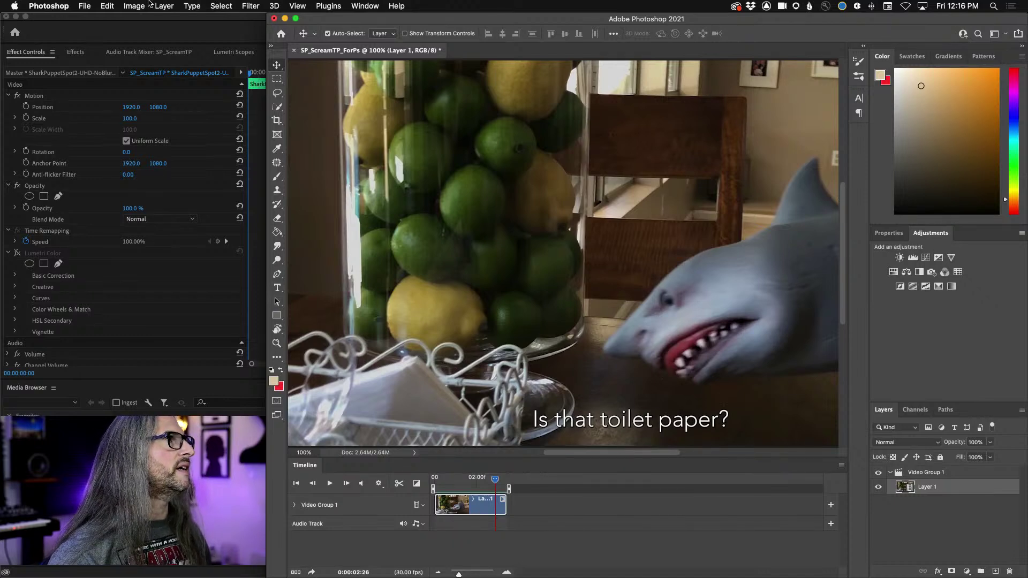
pyautogui.click(107, 6)
pyautogui.moveTo(85, 6)
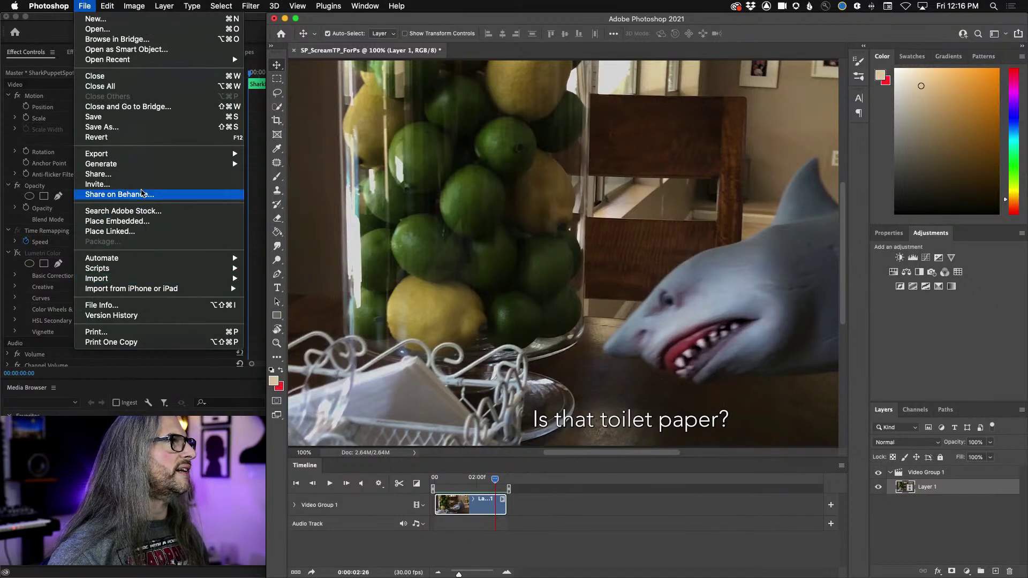
pyautogui.moveTo(173, 154)
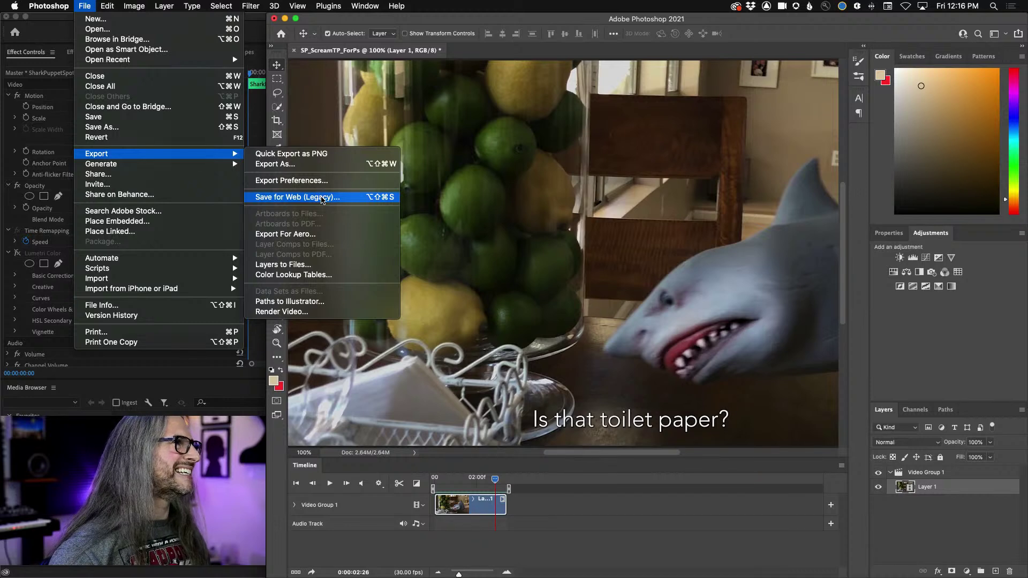
pyautogui.click(322, 198)
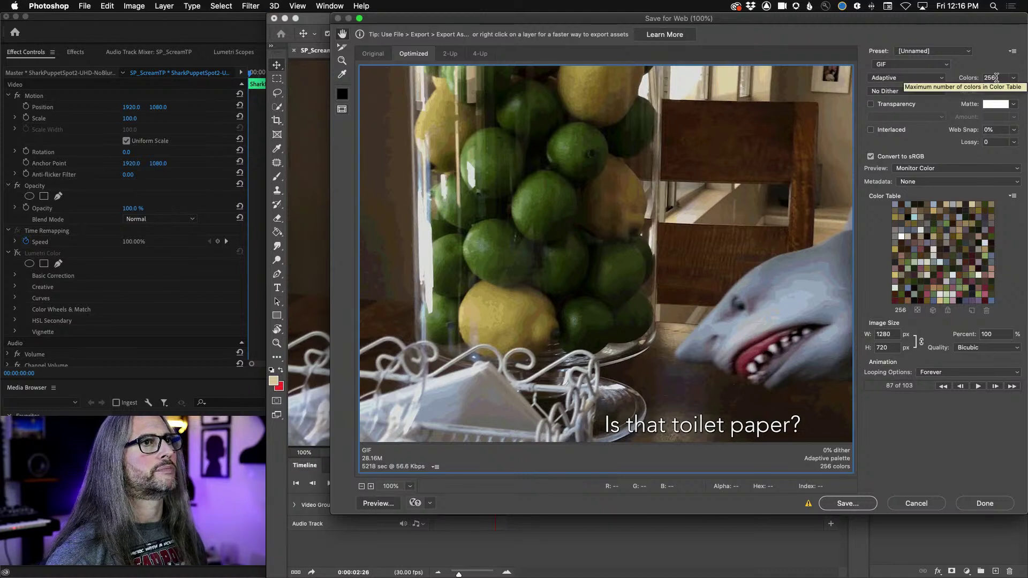
# Step: Reduce the GIF's color table to 128 colors and set the image height to 240 px
pyautogui.click(1013, 78)
pyautogui.click(1003, 161)
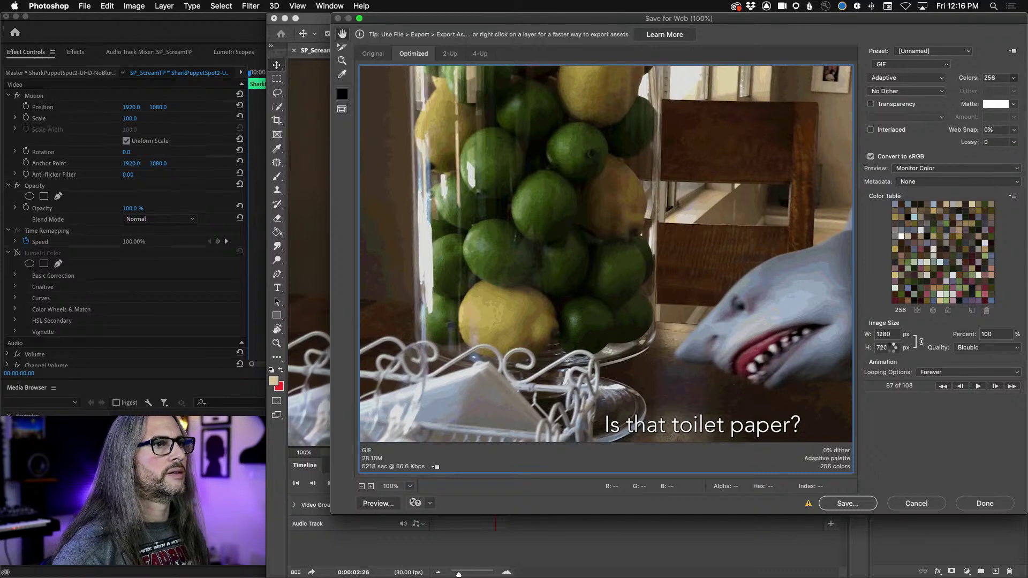
pyautogui.write('240')
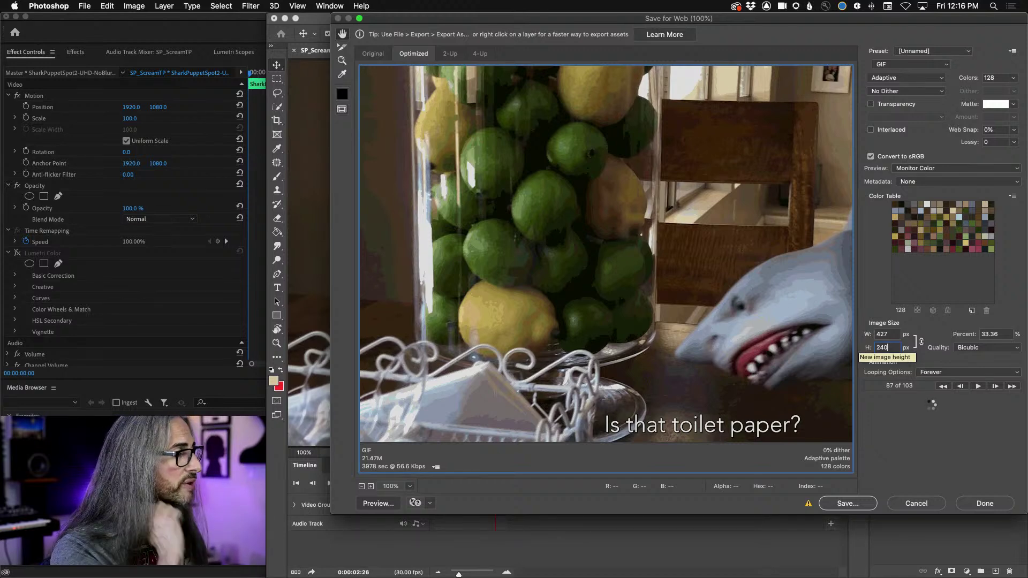
pyautogui.press('Tab')
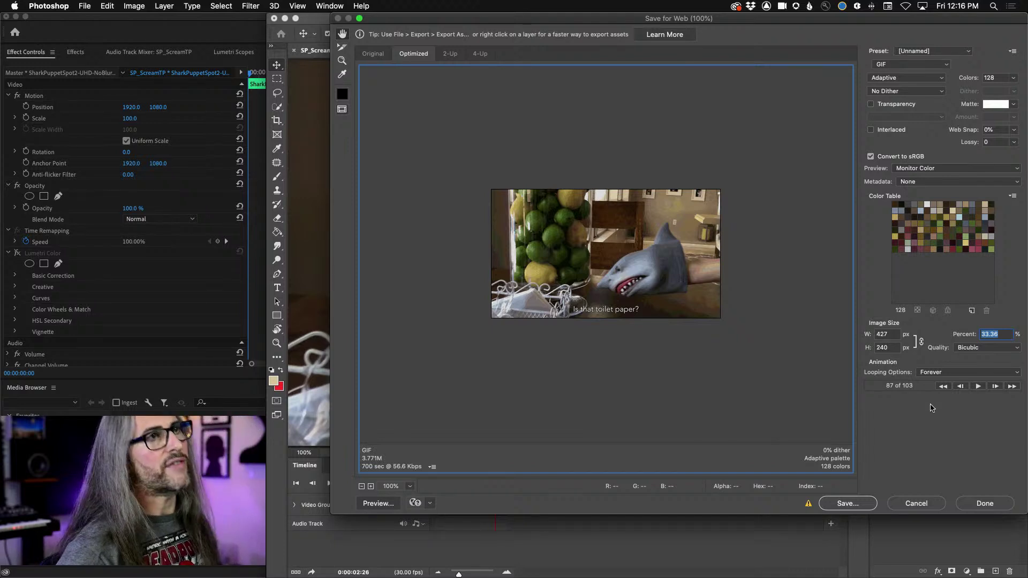
# Step: Play the animation preview, change the GIF's color reduction to Perceptual, and stop the playback
pyautogui.click(977, 386)
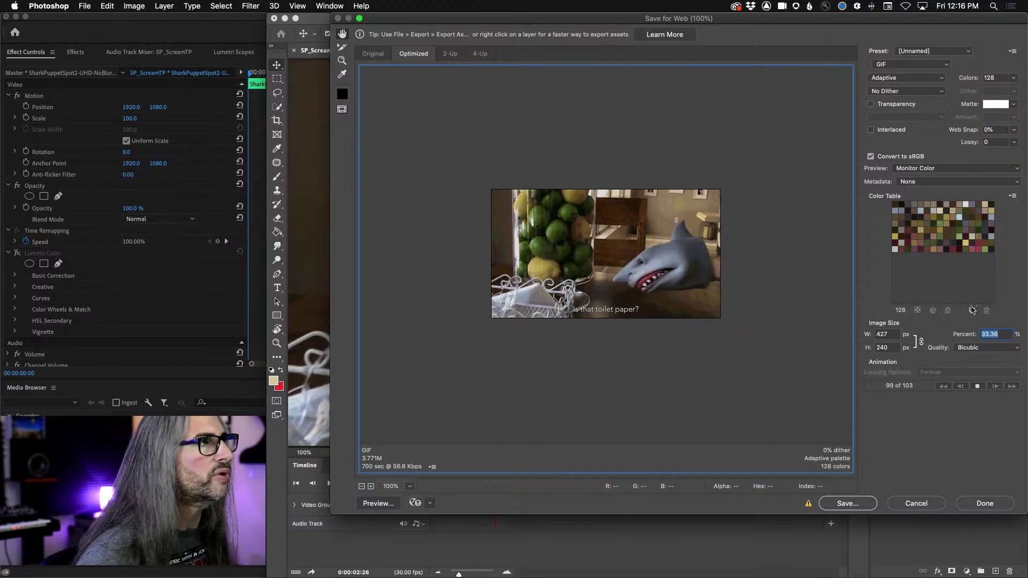
pyautogui.click(921, 78)
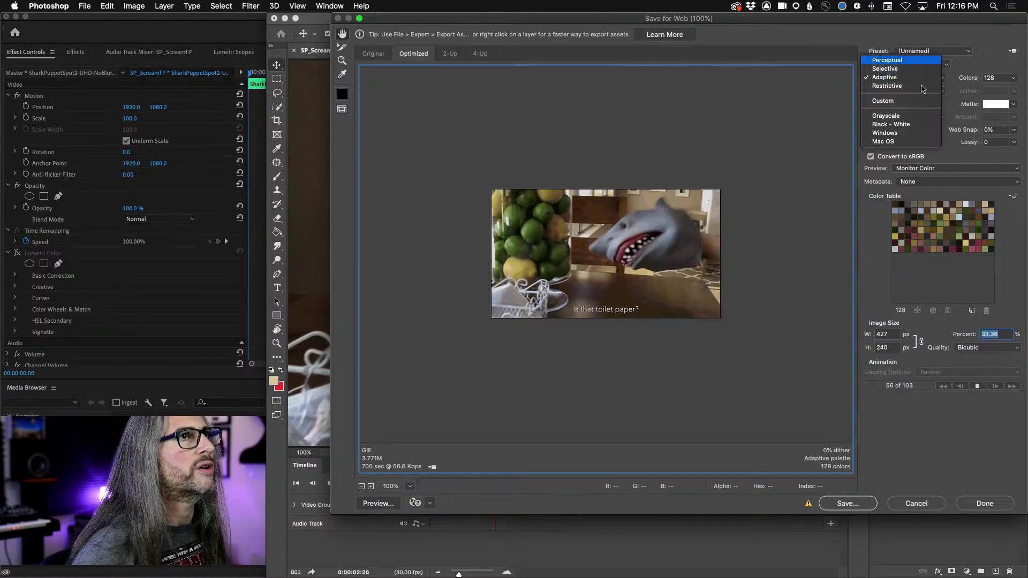
pyautogui.press('Return')
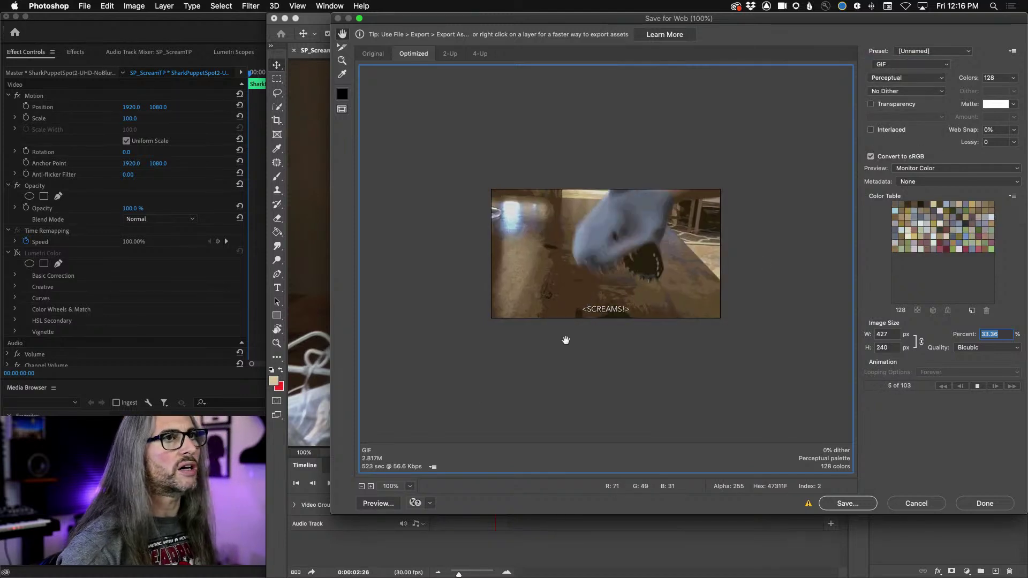
pyautogui.click(978, 386)
# Step: Switch to the Desktop folder in Finder and check the file size of SP_ScreamTP_CompareToPs.gif
pyautogui.moveTo(157, 569)
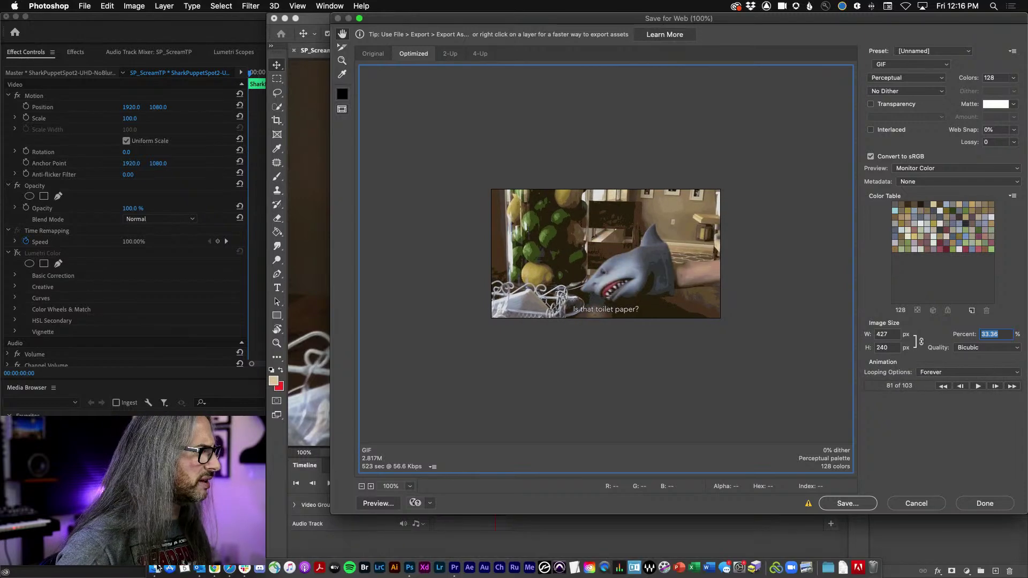
pyautogui.click(201, 569)
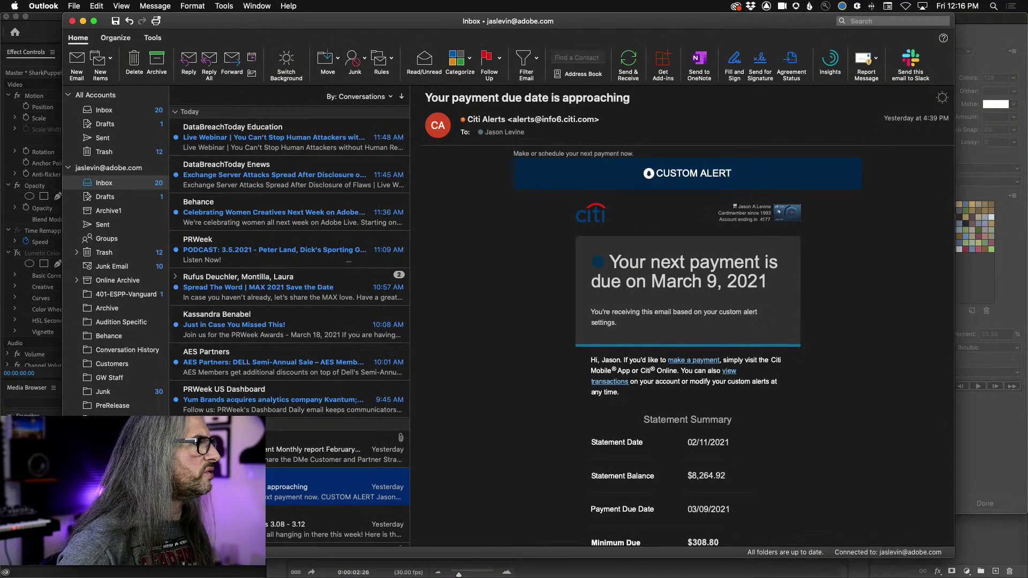
pyautogui.press('super+Tab')
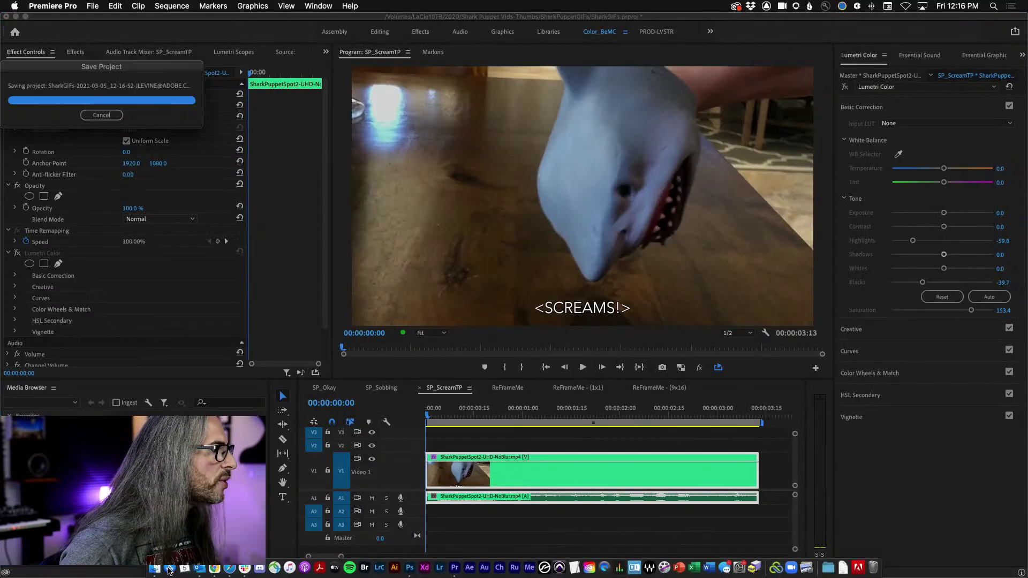
pyautogui.click(155, 569)
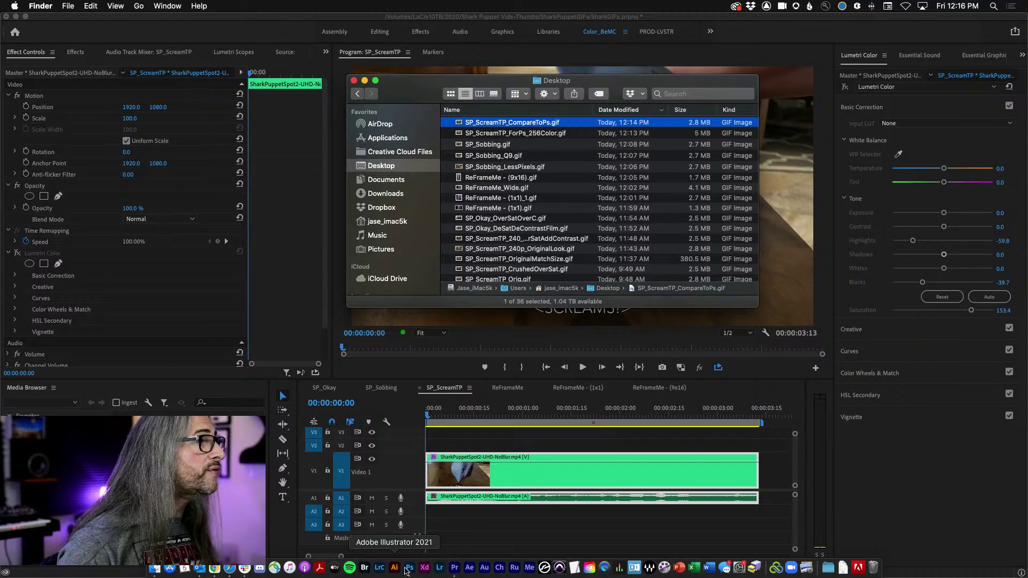
# Step: Return to Photoshop and save the optimized GIF to the Desktop as SP_ScreamTP_ForPs_SameSizeAsPPRO.gif
pyautogui.click(410, 572)
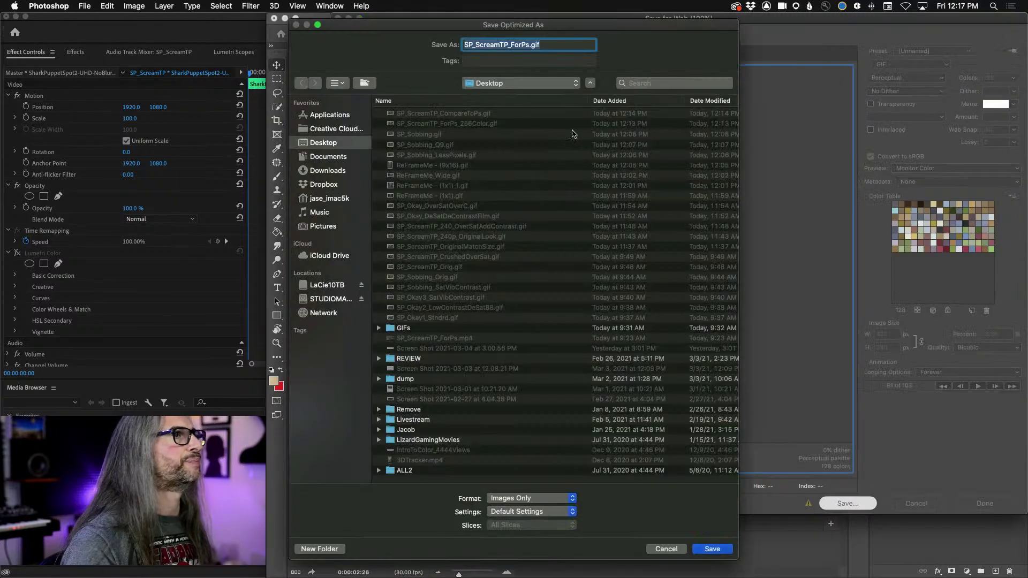
pyautogui.click(528, 45)
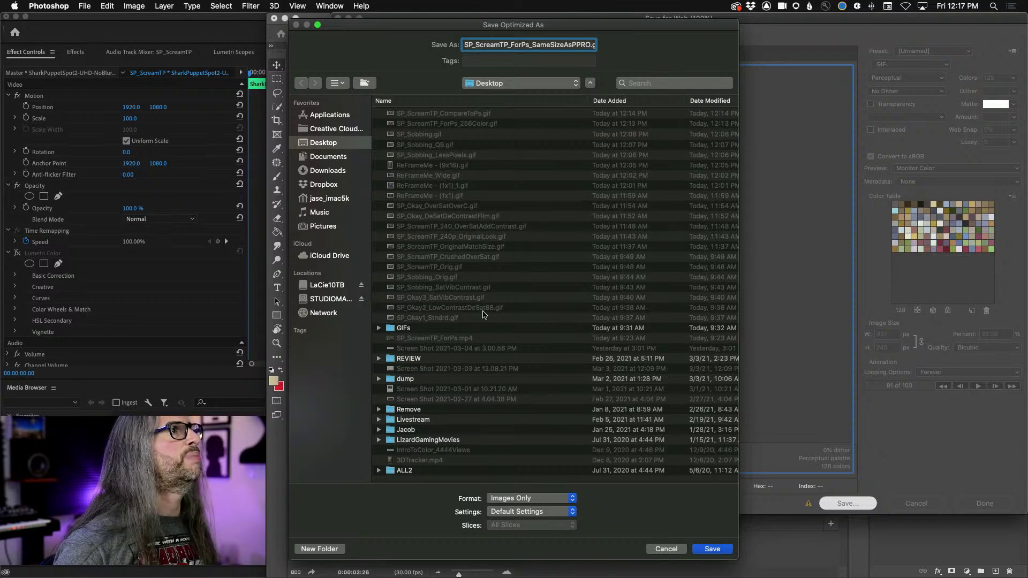
pyautogui.click(711, 548)
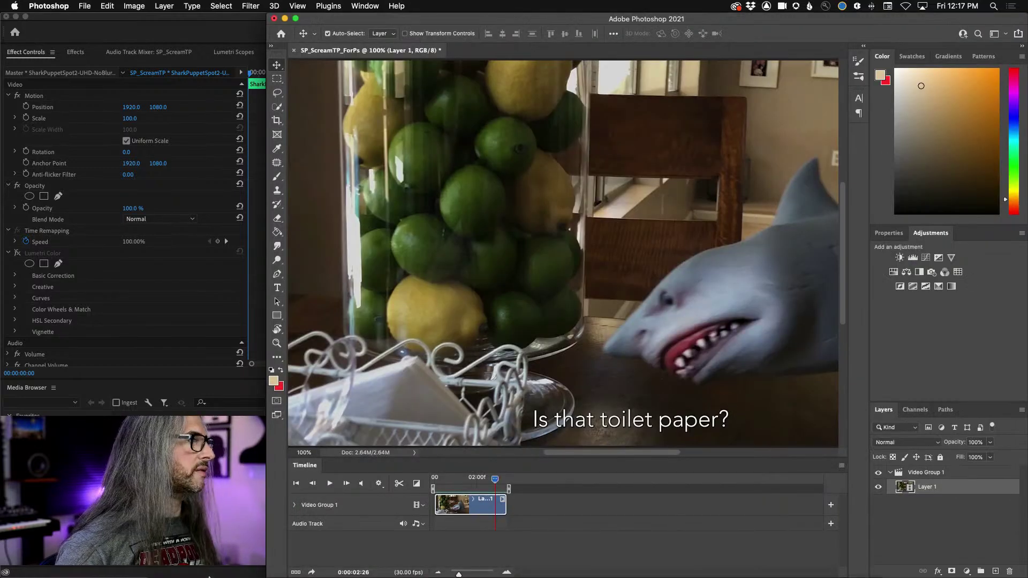
# Step: Compare previews and file sizes of SP_ScreamTP_CompareToPs.gif and SP_ScreamTP_ForPs_SameSizeAsPPRO.gif in Finder, then return to Premiere Pro
pyautogui.click(153, 569)
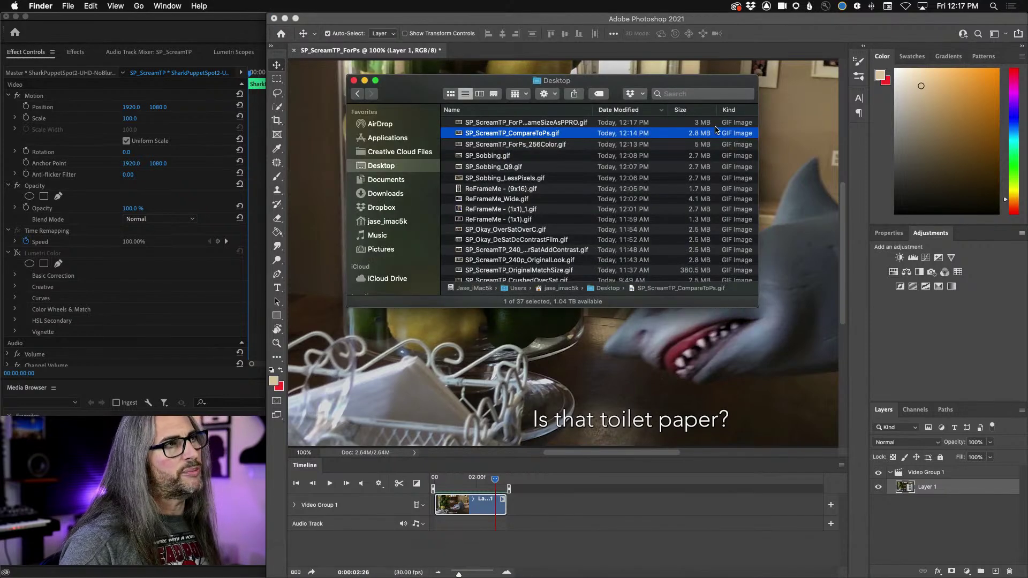
pyautogui.press('space')
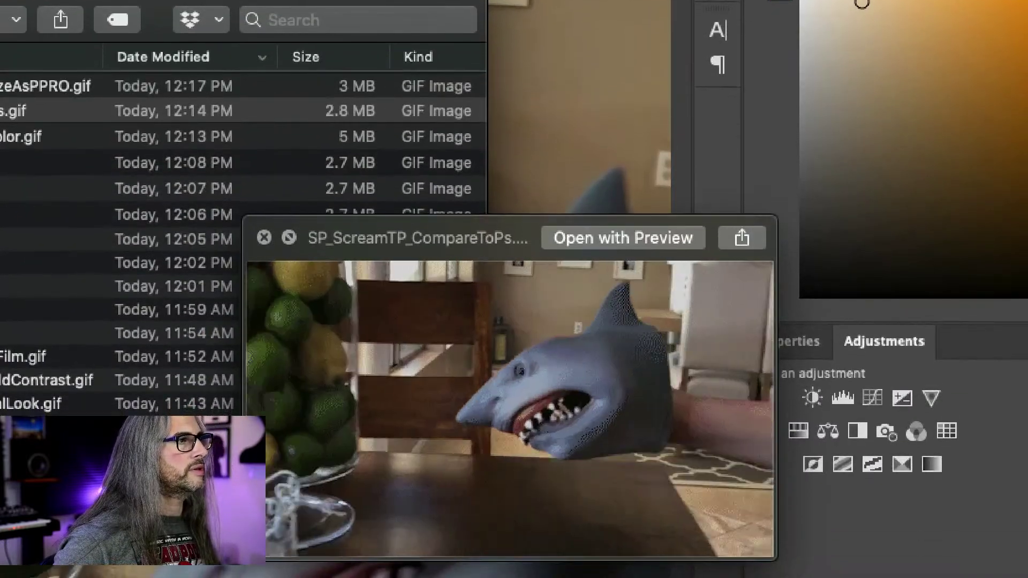
pyautogui.press('Up')
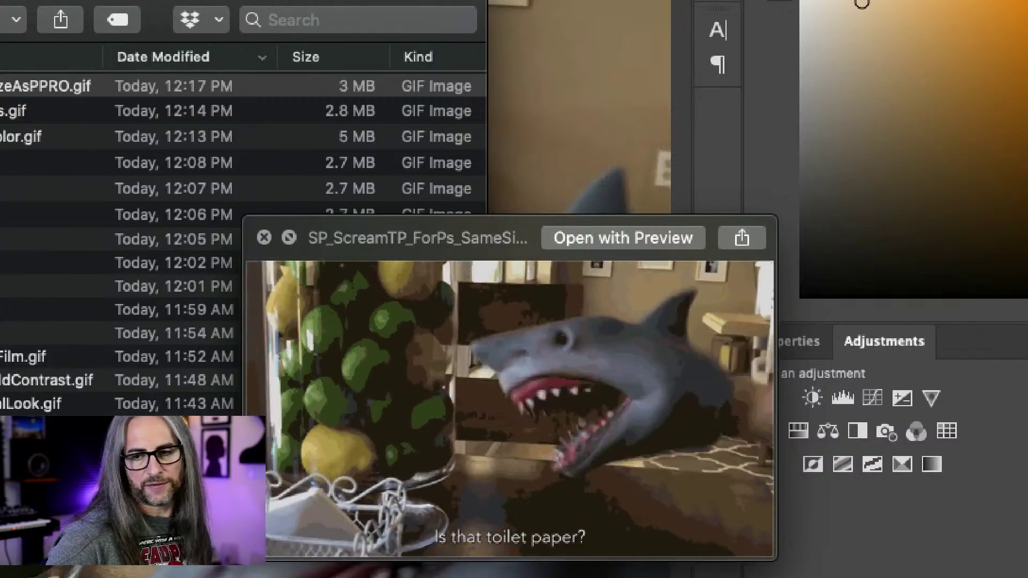
pyautogui.press('Down')
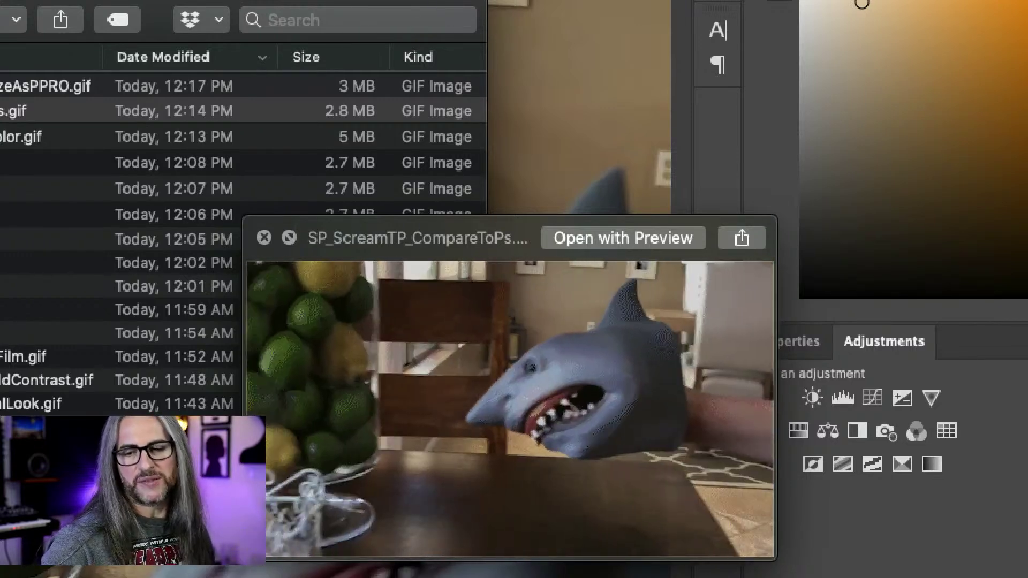
pyautogui.press('Up')
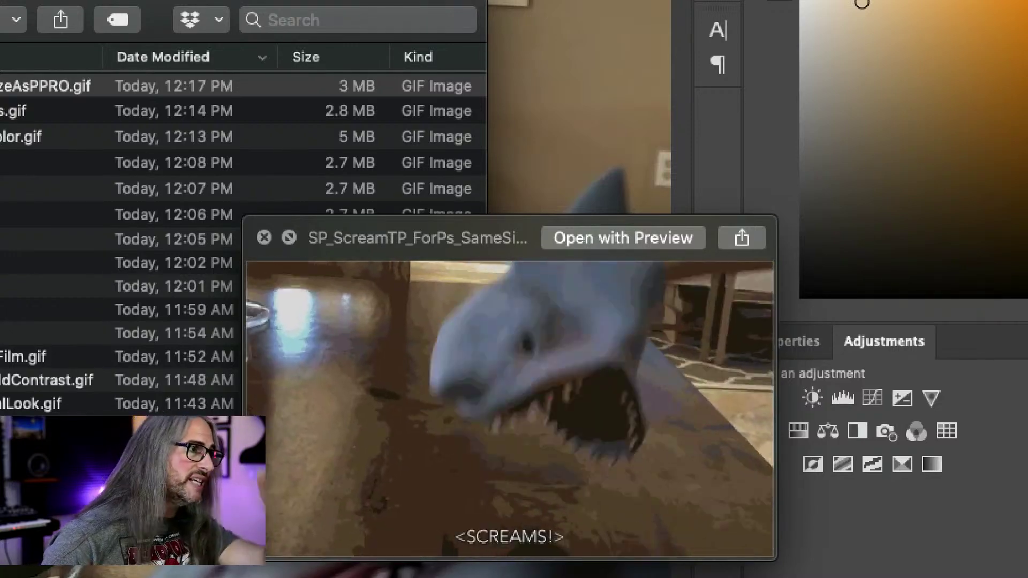
pyautogui.press('Down')
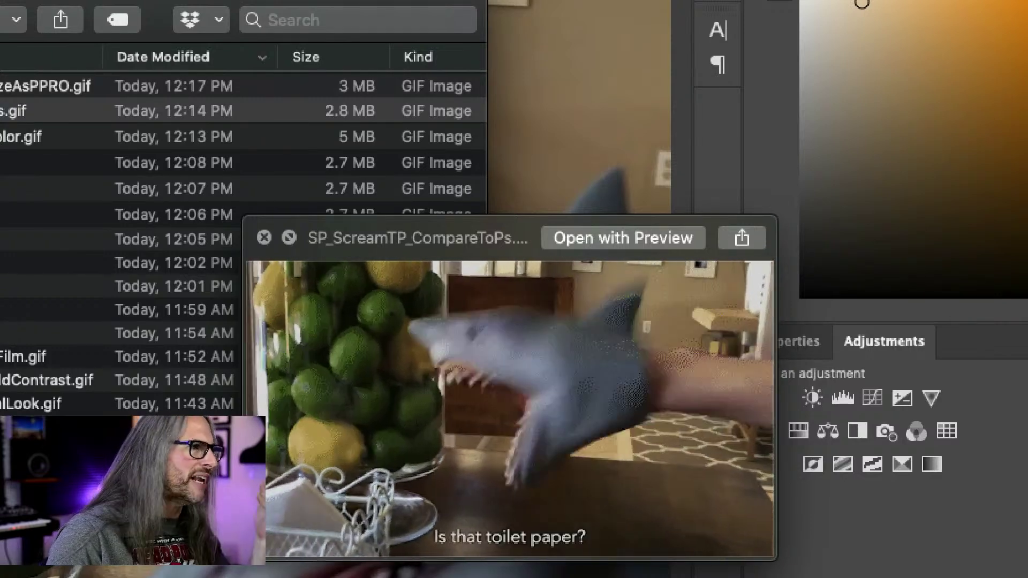
pyautogui.press('space')
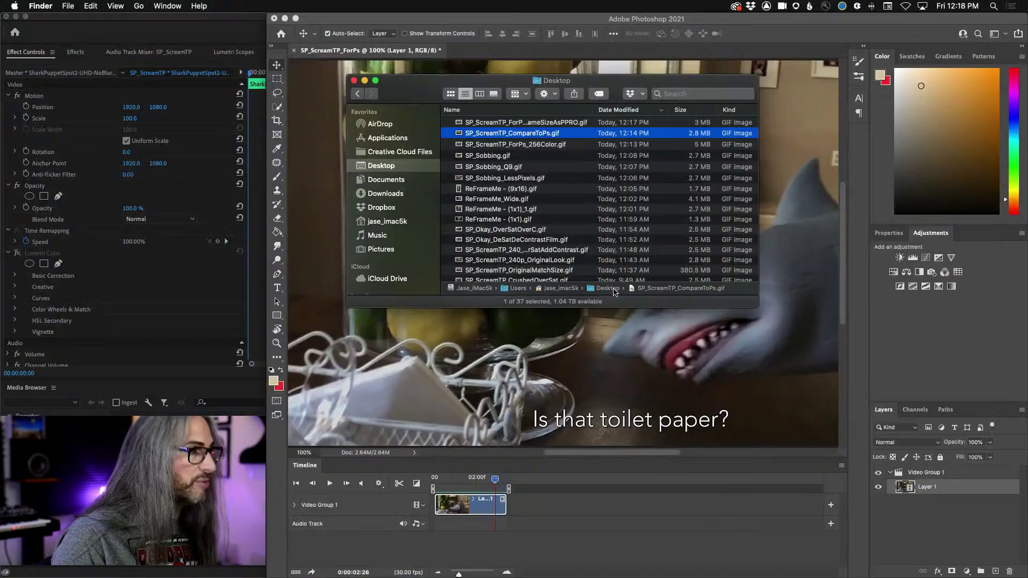
pyautogui.click(235, 473)
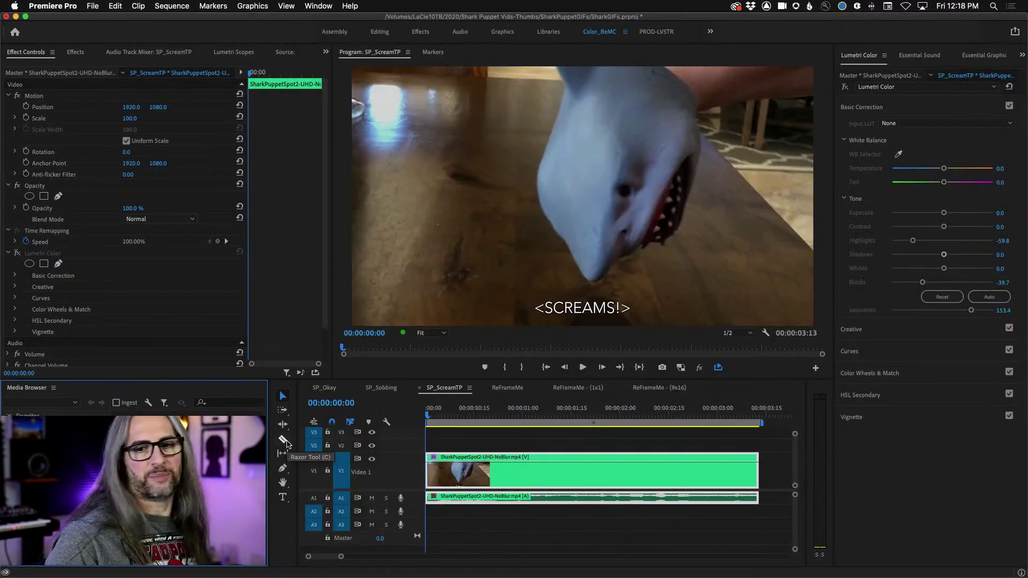